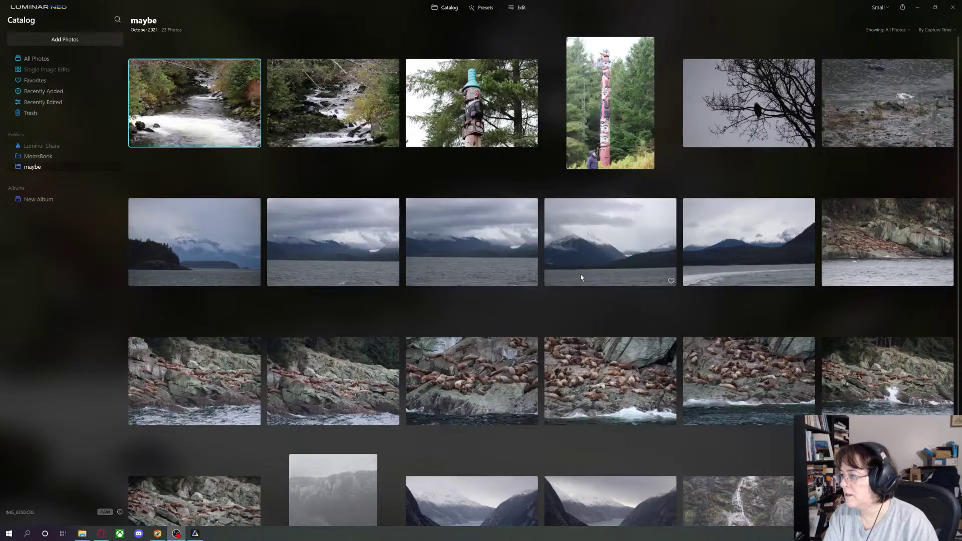
# Open the sea lion photo IMG_0439.CR2 from the maybe folder in single-image view and inspect it at 100%
pyautogui.scroll(-1, 520, 381)
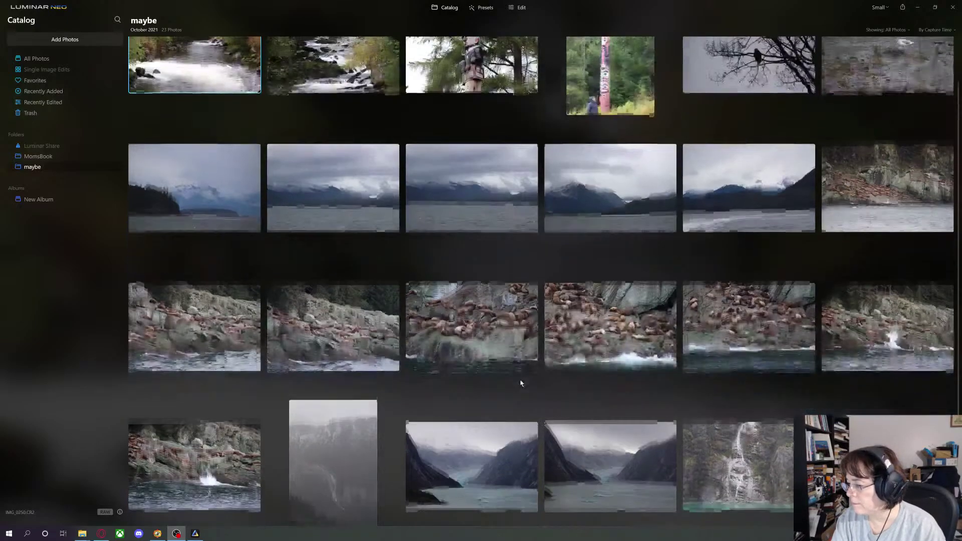
pyautogui.scroll(1, 520, 380)
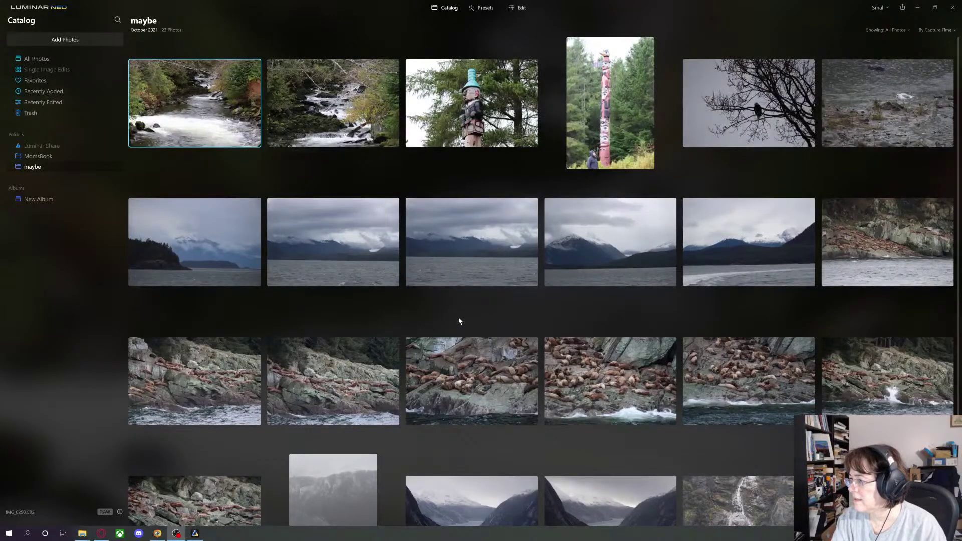
pyautogui.click(756, 254)
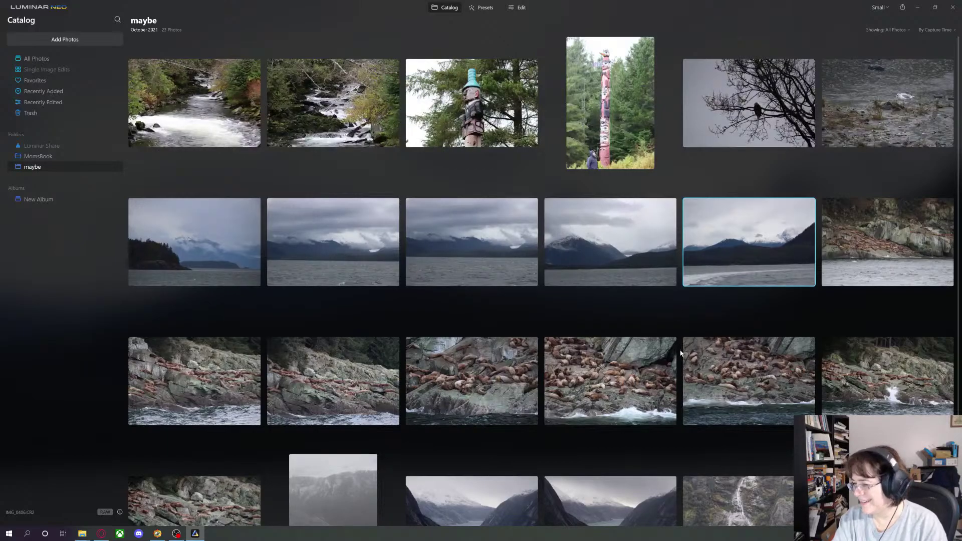
pyautogui.click(465, 393)
pyautogui.doubleClick(465, 394)
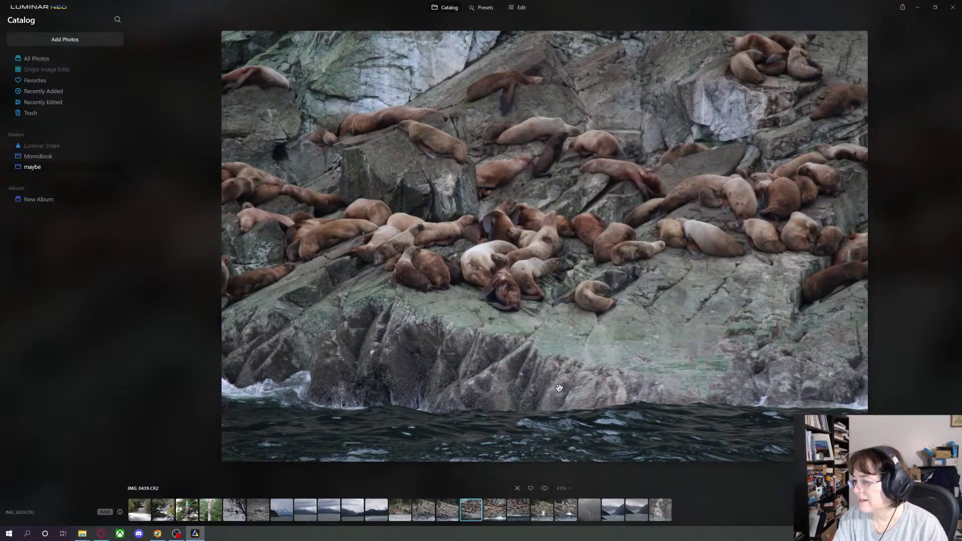
pyautogui.click(564, 413)
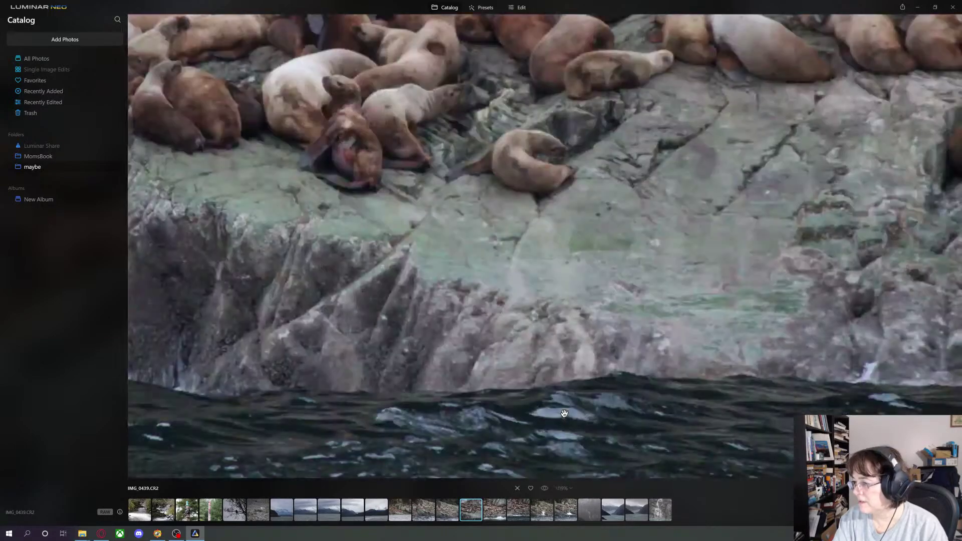
pyautogui.click(564, 414)
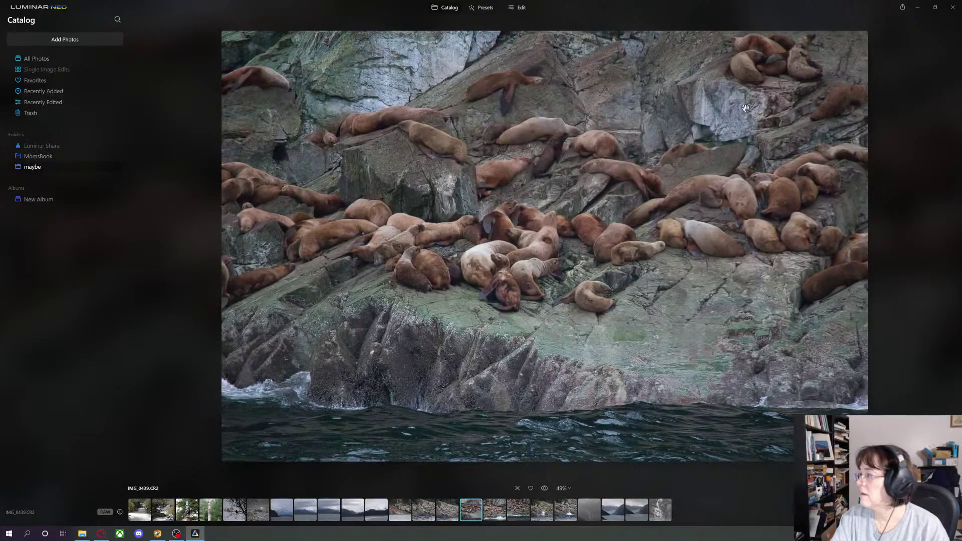
# Open the photo for editing and try the Enhance tool's Accent adjustment, leaving it at 0
pyautogui.click(517, 8)
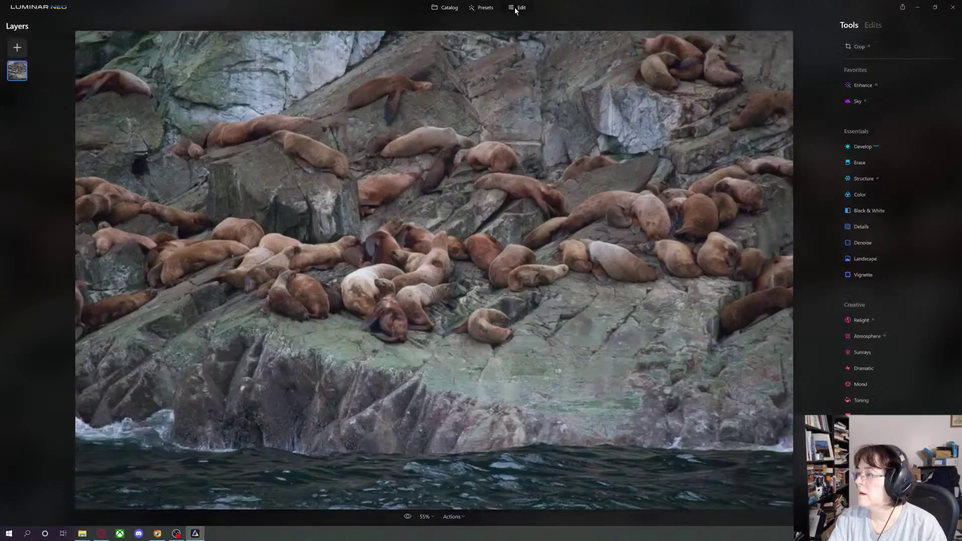
pyautogui.click(862, 89)
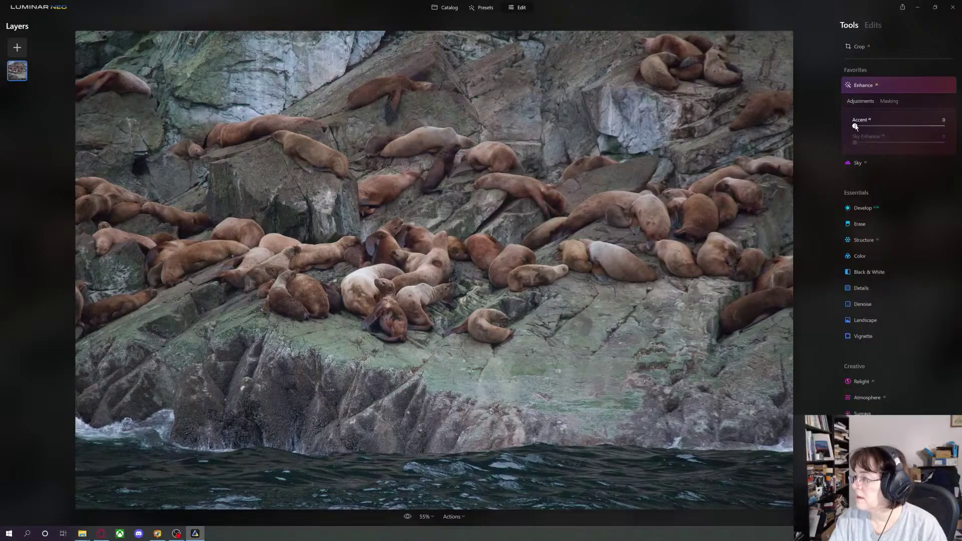
pyautogui.moveTo(855, 127)
pyautogui.mouseDown()
pyautogui.moveTo(913, 129)
pyautogui.moveTo(834, 126)
pyautogui.moveTo(886, 125)
pyautogui.moveTo(850, 126)
pyautogui.mouseUp()
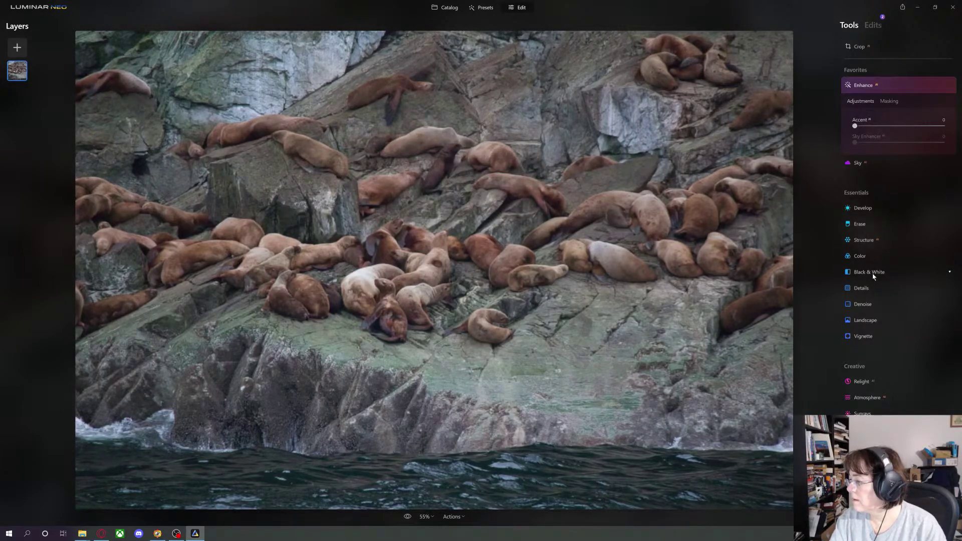
# Set Color Denoise to 27 in the Denoise tool and check the sea lions at 100% zoom
pyautogui.click(863, 304)
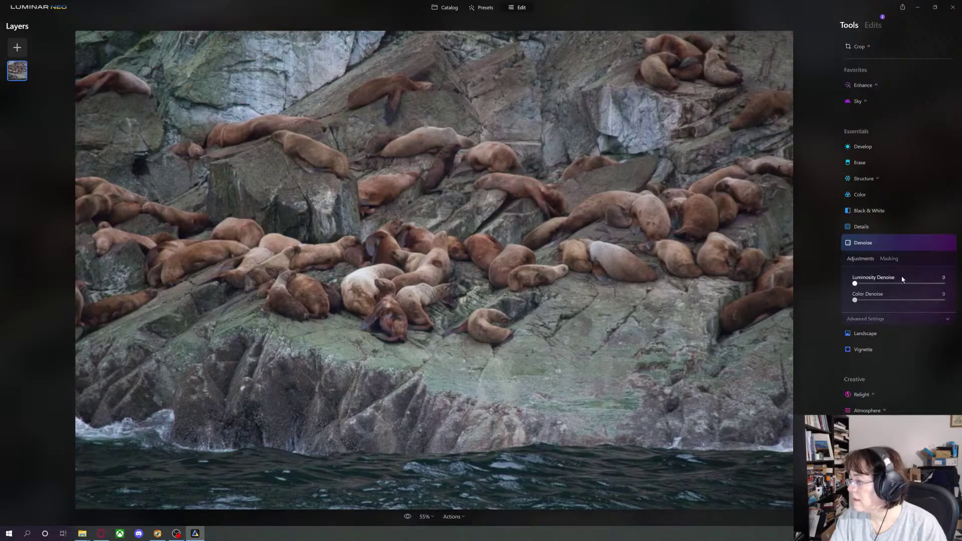
pyautogui.moveTo(855, 284); pyautogui.dragTo(878, 301)
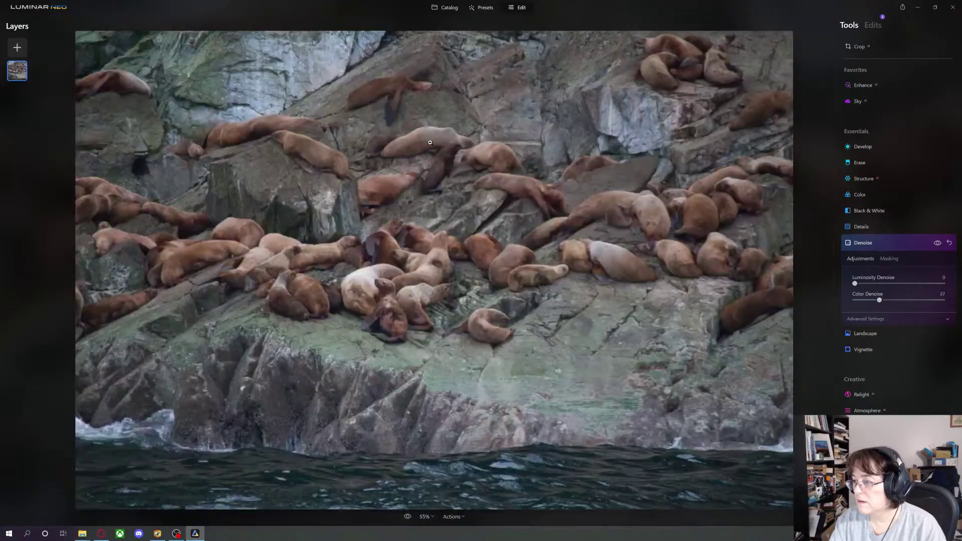
pyautogui.doubleClick(430, 143)
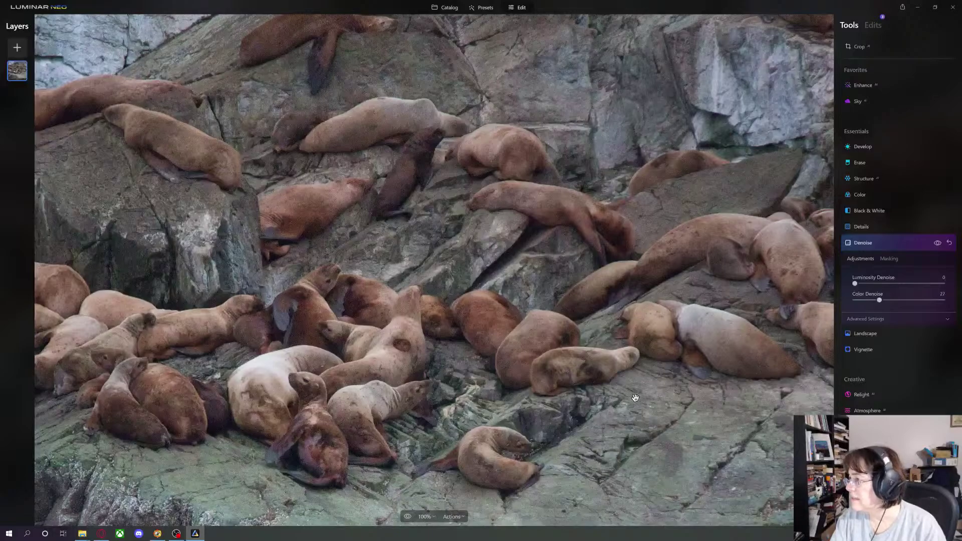
pyautogui.click(471, 271)
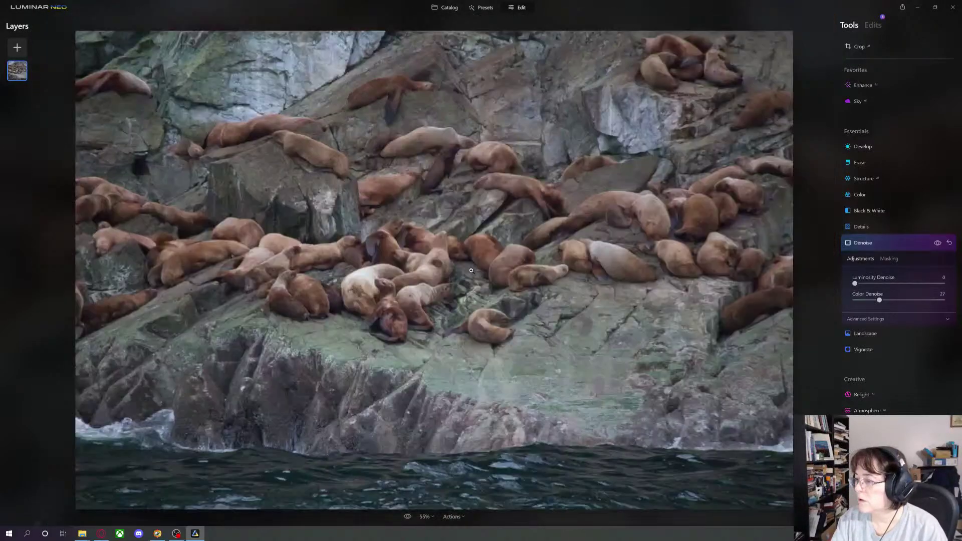
pyautogui.click(498, 287)
pyautogui.click(515, 289)
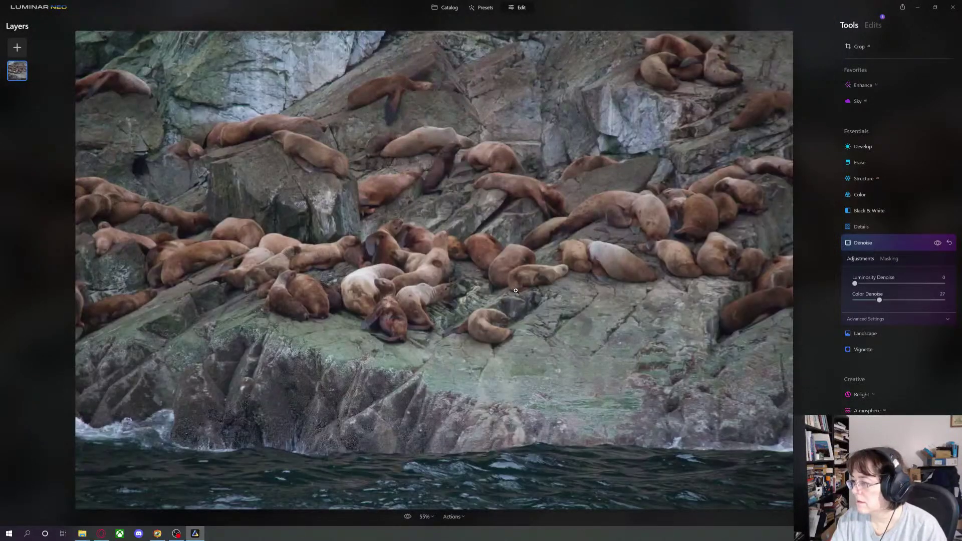
# Try stronger color noise reduction, settle on Color Denoise 9 and Luminosity Denoise 21, and check the result up close
pyautogui.moveTo(879, 299); pyautogui.dragTo(937, 301)
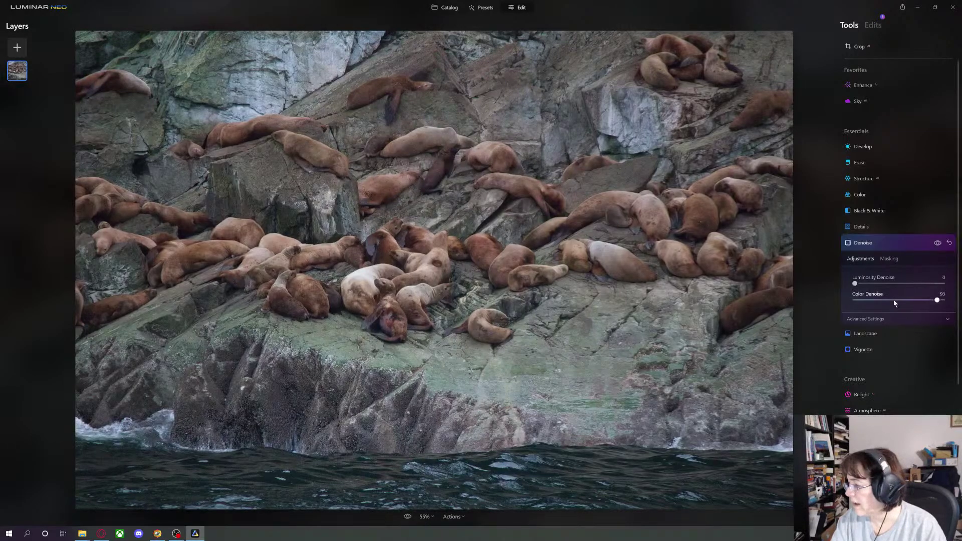
pyautogui.moveTo(937, 300); pyautogui.dragTo(893, 300)
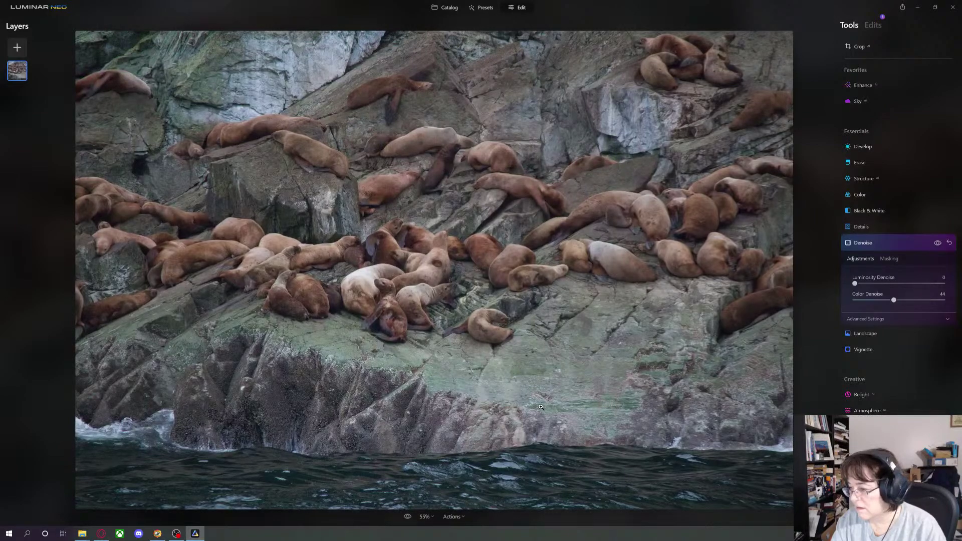
pyautogui.click(395, 386)
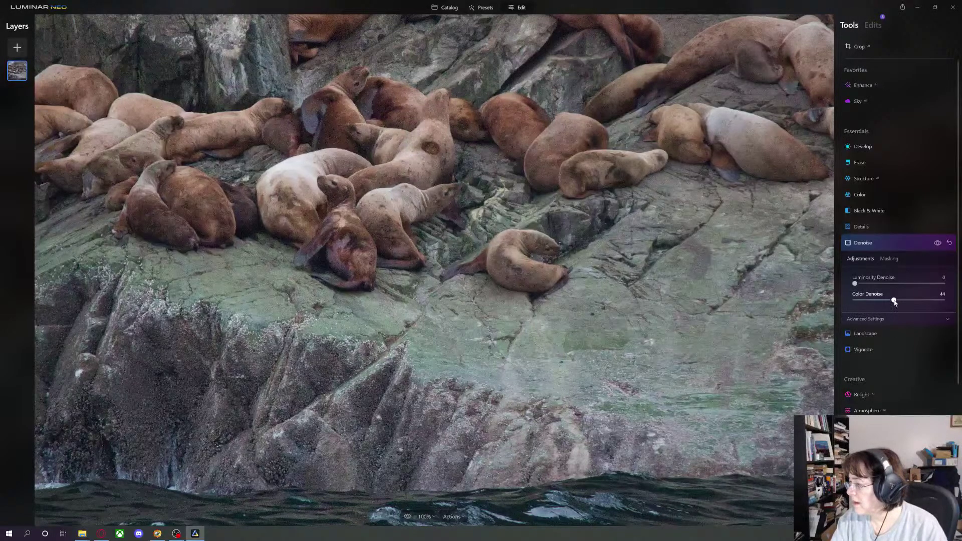
pyautogui.moveTo(894, 299); pyautogui.dragTo(862, 300)
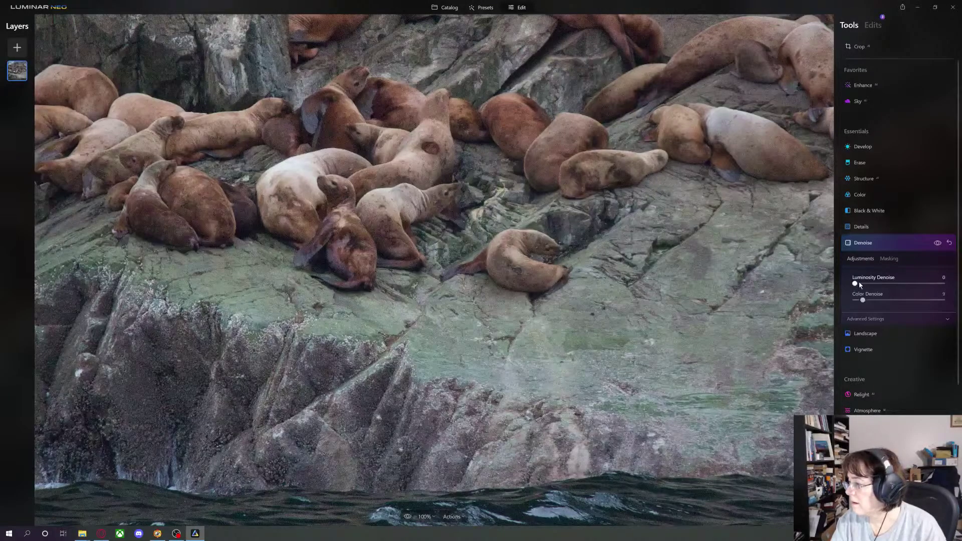
pyautogui.moveTo(860, 283); pyautogui.dragTo(874, 285)
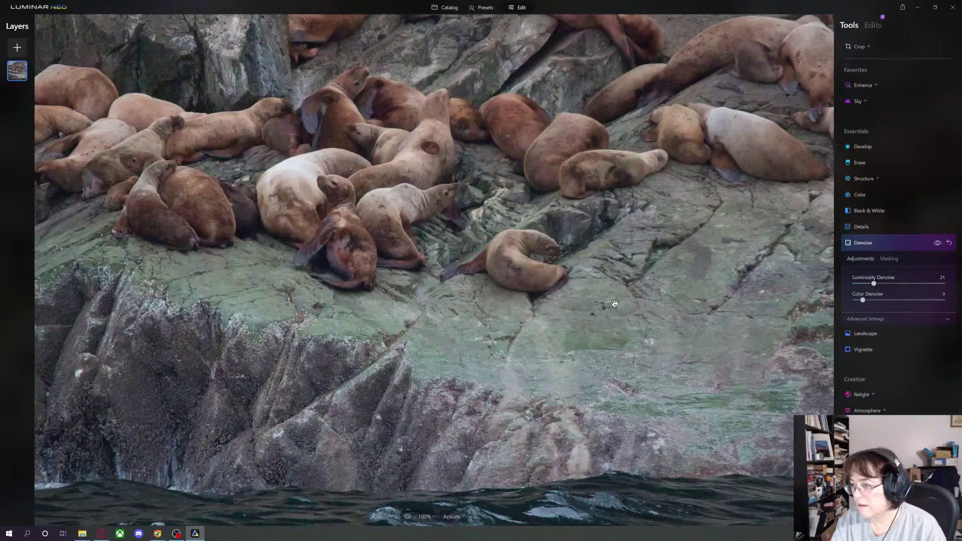
pyautogui.moveTo(628, 291); pyautogui.dragTo(627, 319)
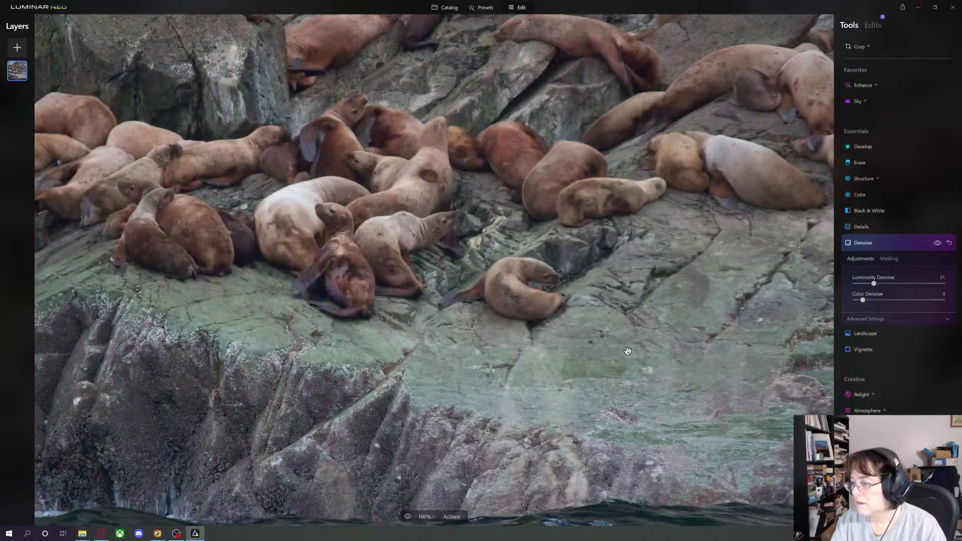
pyautogui.click(627, 350)
pyautogui.scroll(2, 628, 351)
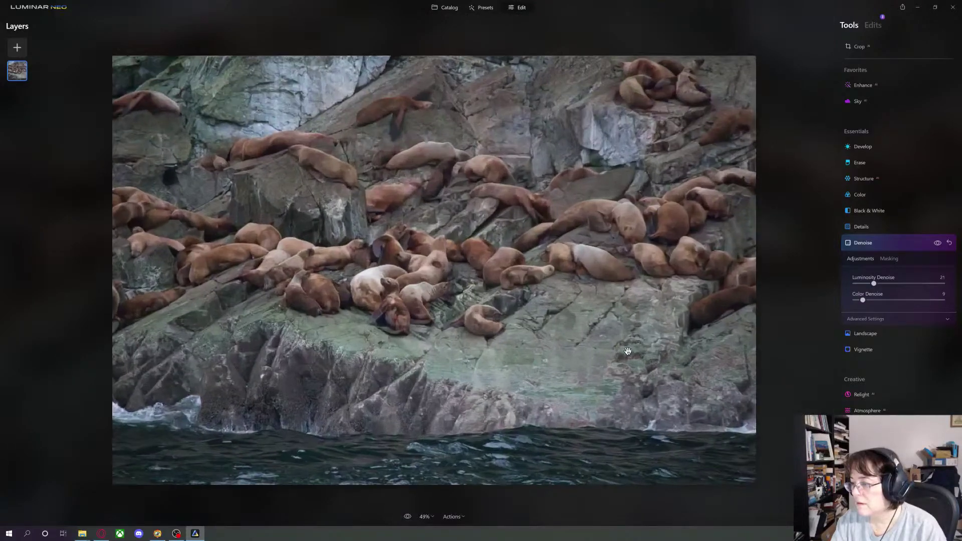
pyautogui.scroll(1, 627, 351)
pyautogui.scroll(-1, 627, 351)
pyautogui.scroll(1, 627, 351)
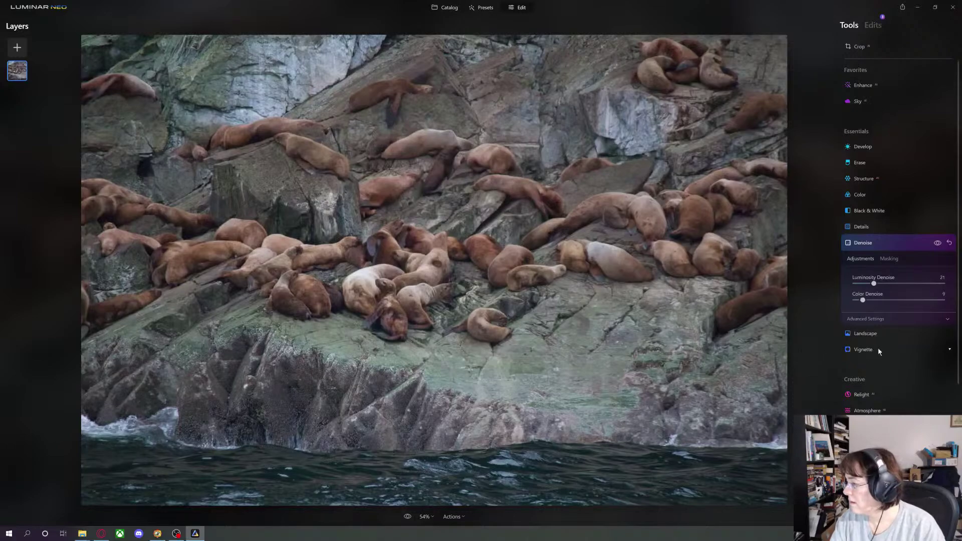
# Set Dehaze to 15 in the Landscape tool
pyautogui.click(871, 334)
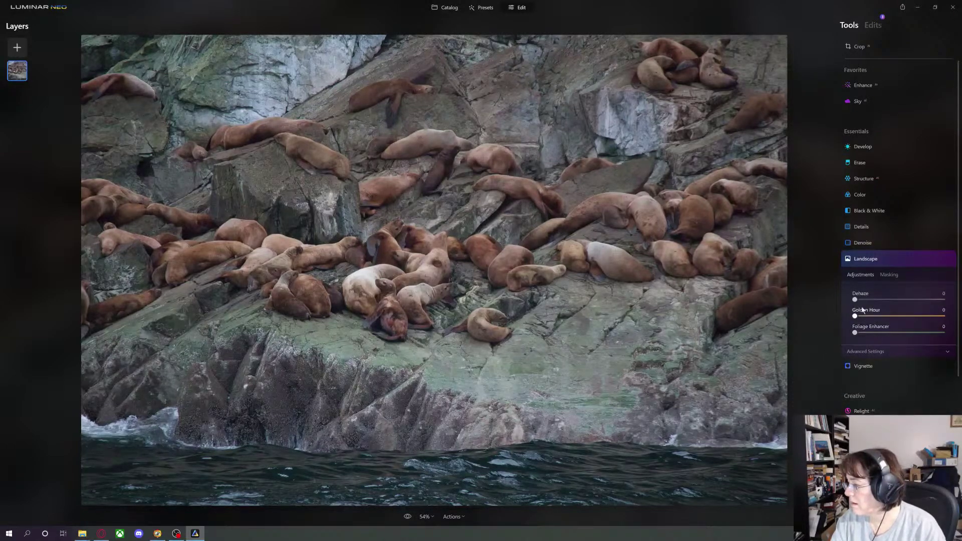
pyautogui.moveTo(856, 299); pyautogui.dragTo(869, 300)
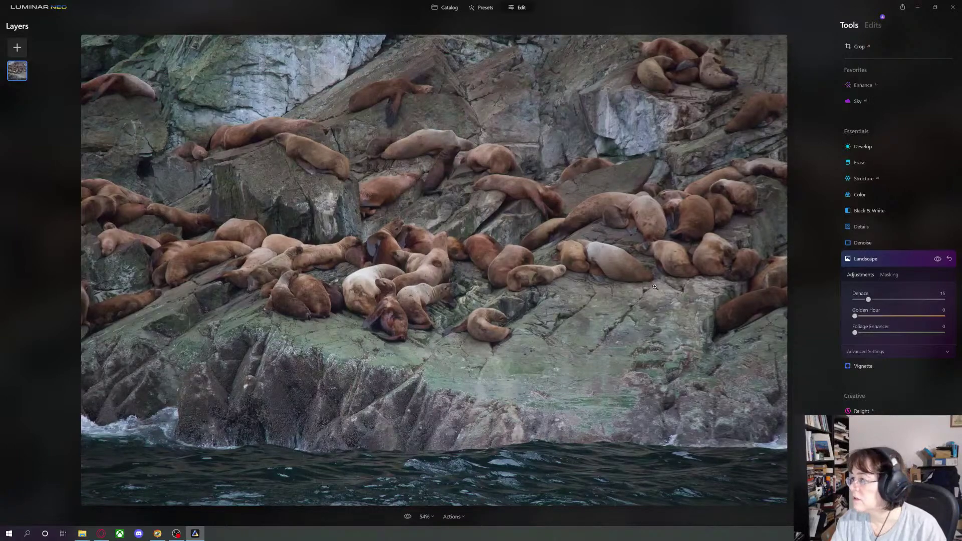
pyautogui.scroll(-1, 588, 328)
pyautogui.scroll(1, 587, 328)
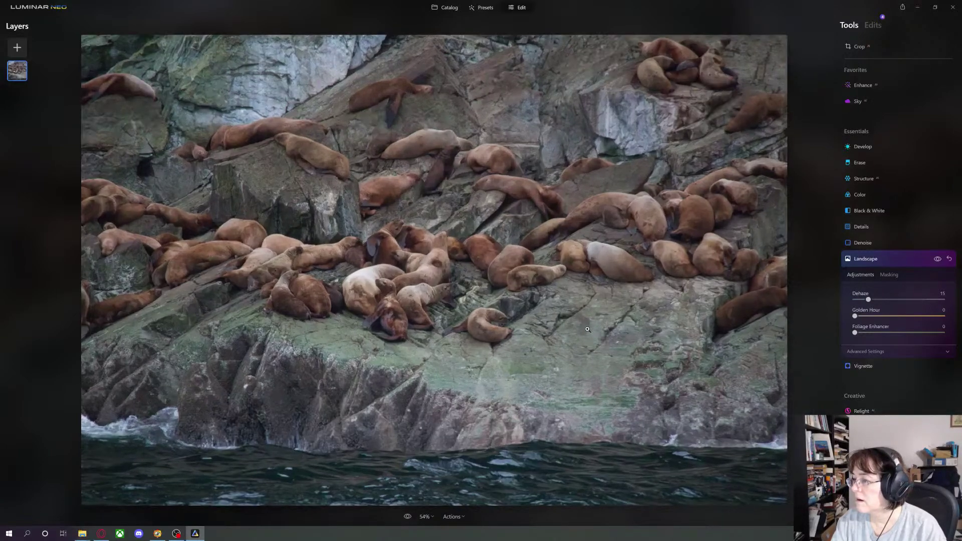
# Set the Enhance tool's Accent to 9 and review the whole photo
pyautogui.click(863, 86)
pyautogui.moveTo(855, 126); pyautogui.dragTo(862, 126)
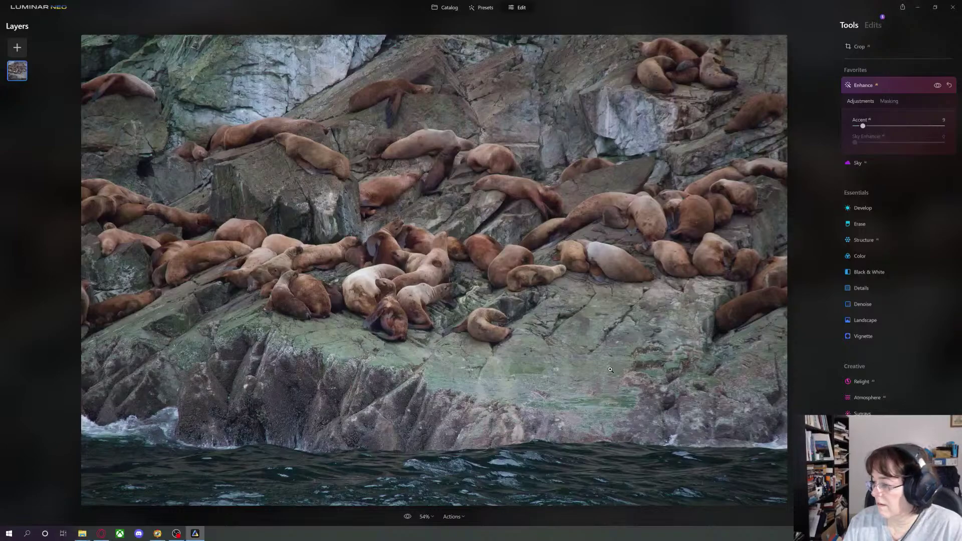
pyautogui.hotkey('ctrl', '-')
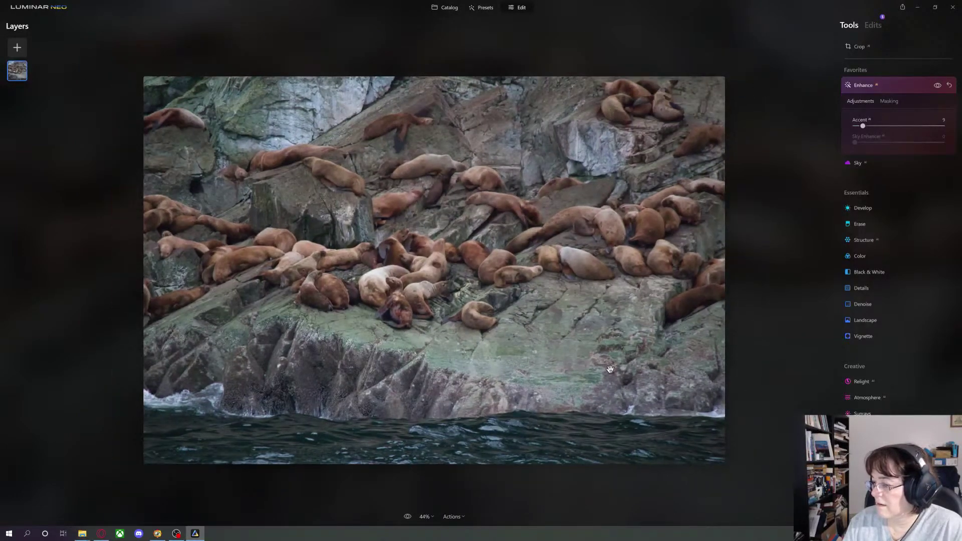
pyautogui.hotkey('ctrl', '+')
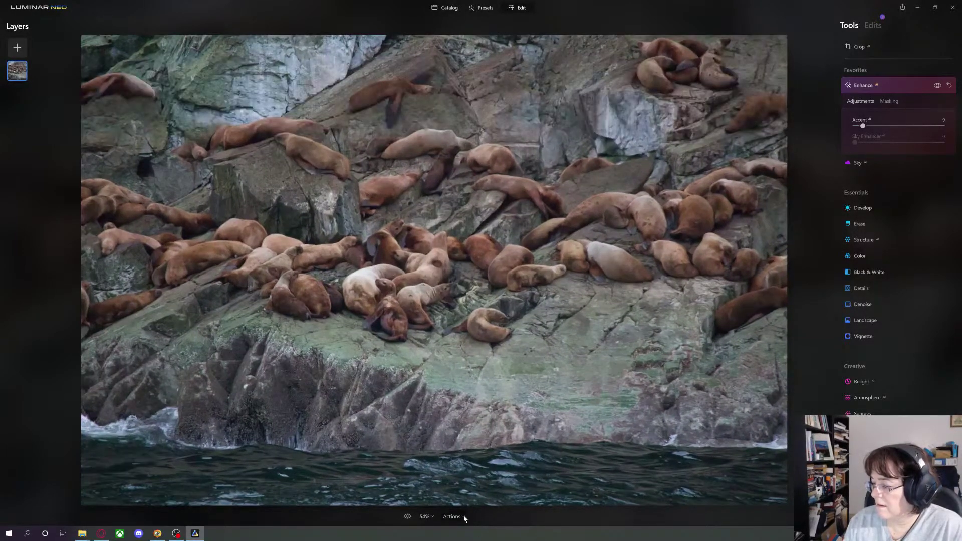
# Save the photo's current adjustments as a new preset under the default name
pyautogui.click(453, 516)
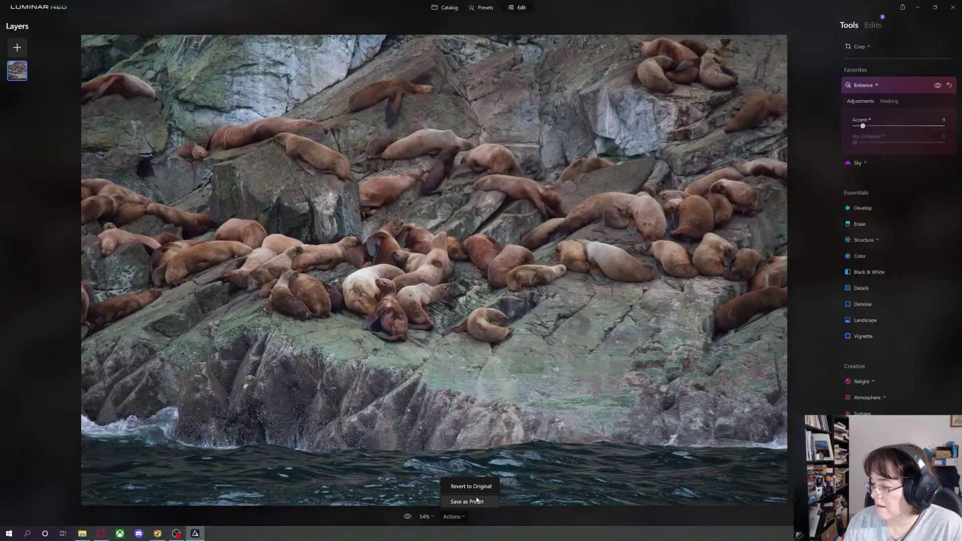
pyautogui.click(477, 503)
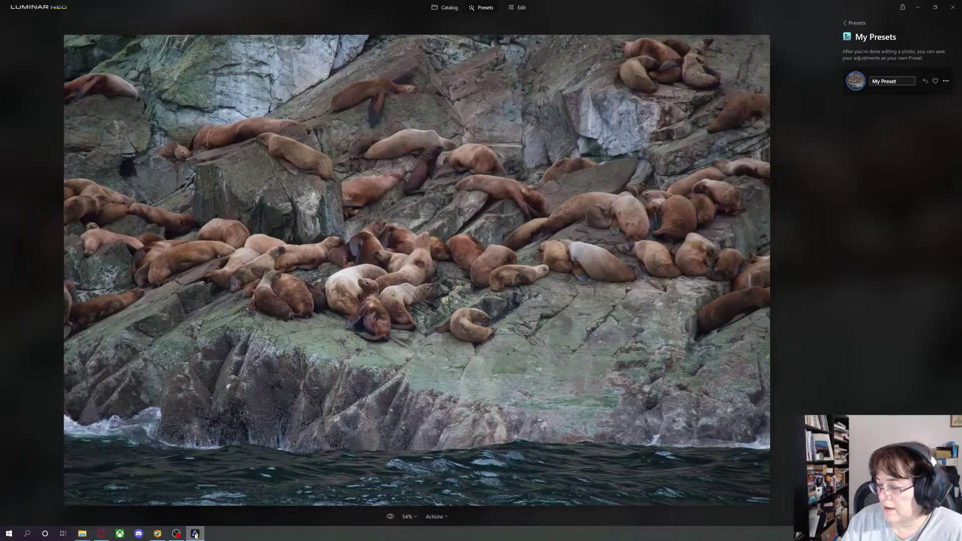
pyautogui.moveTo(177, 535)
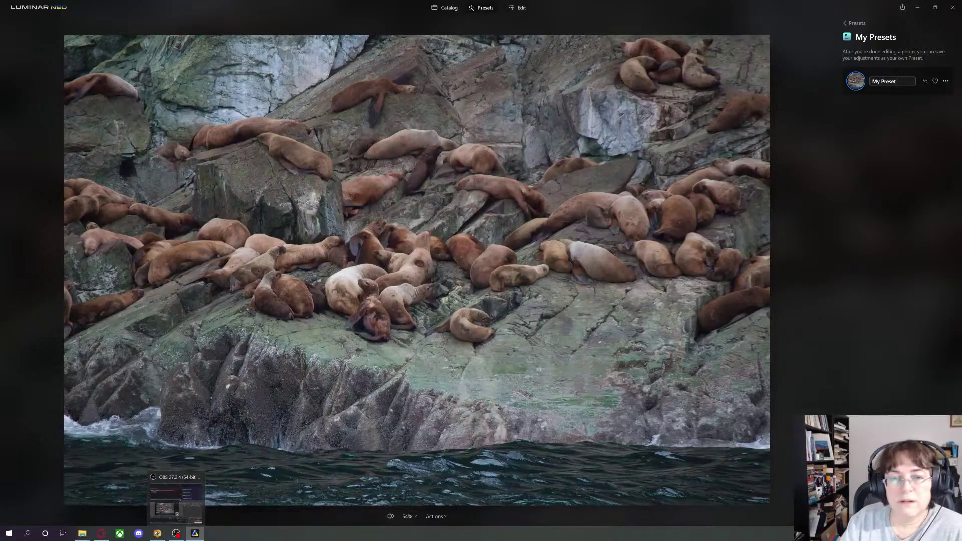
pyautogui.click(177, 534)
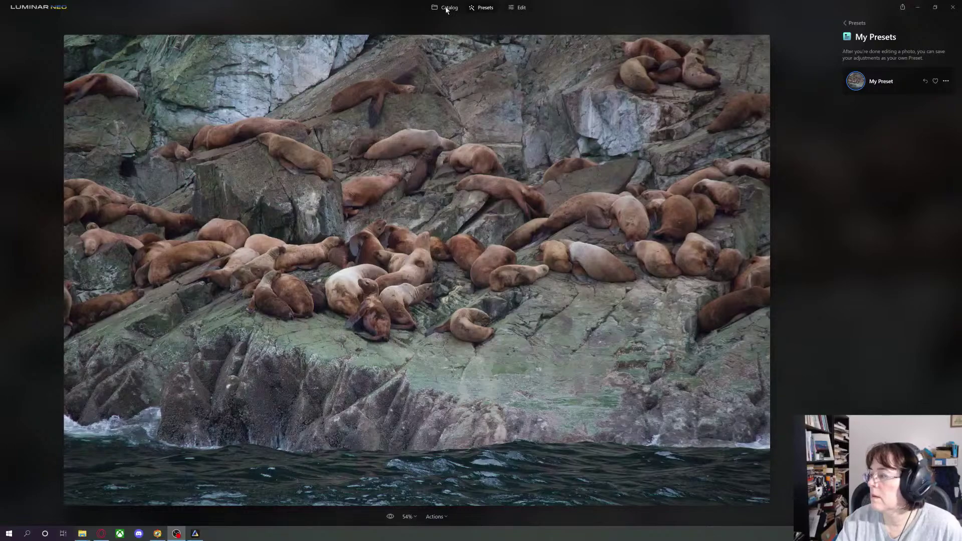
# Look through the application's commands for a way to reuse the adjustments on other photos, and inspect the sea lion photo up close
pyautogui.click(21, 8)
pyautogui.moveTo(27, 21)
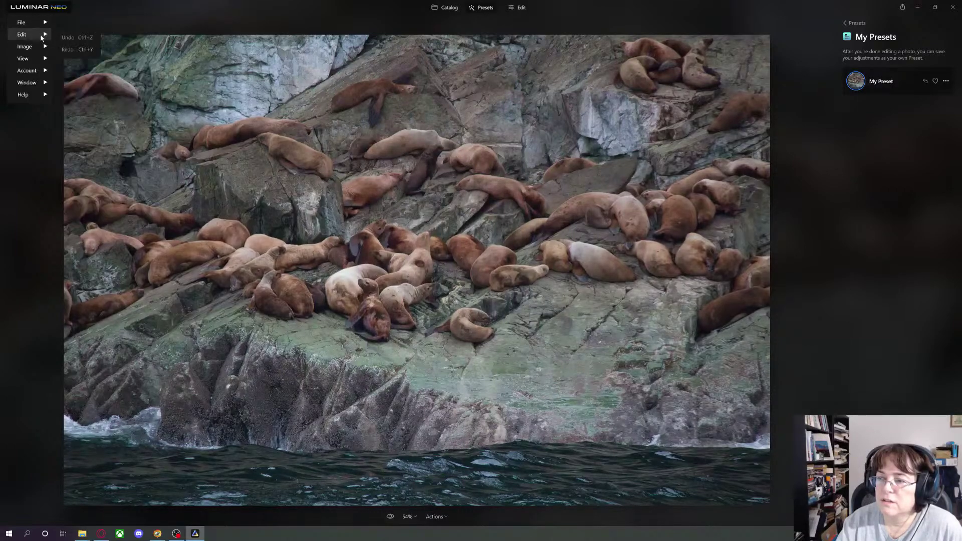
pyautogui.moveTo(41, 50)
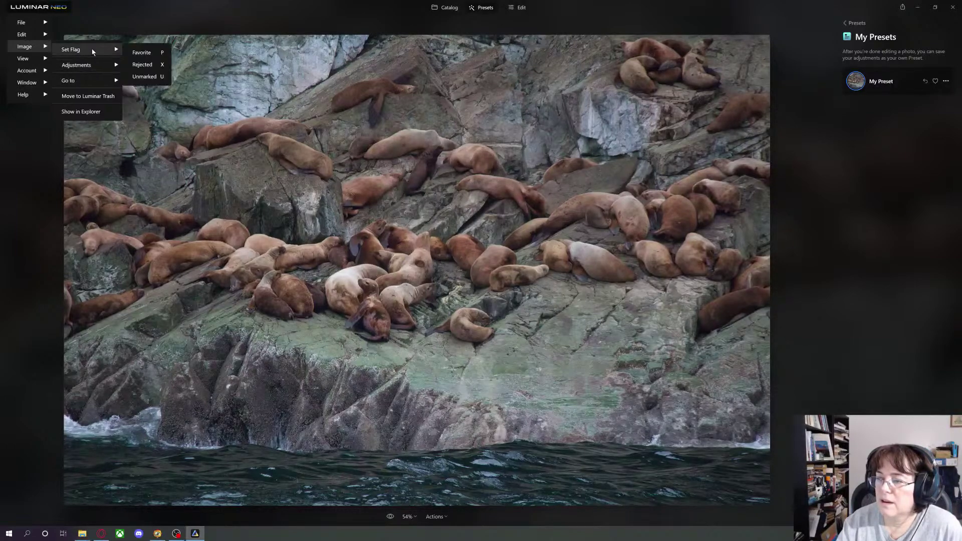
pyautogui.moveTo(91, 68)
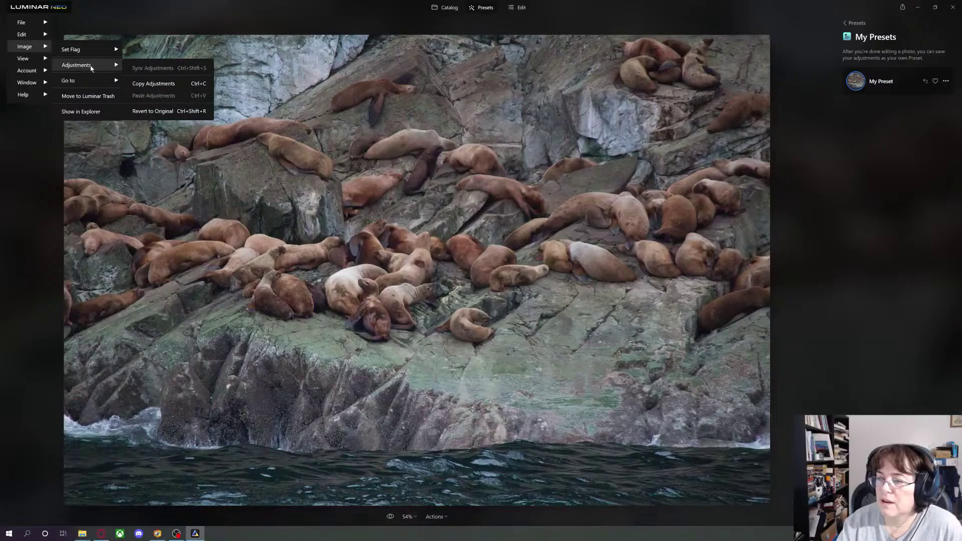
pyautogui.moveTo(94, 87)
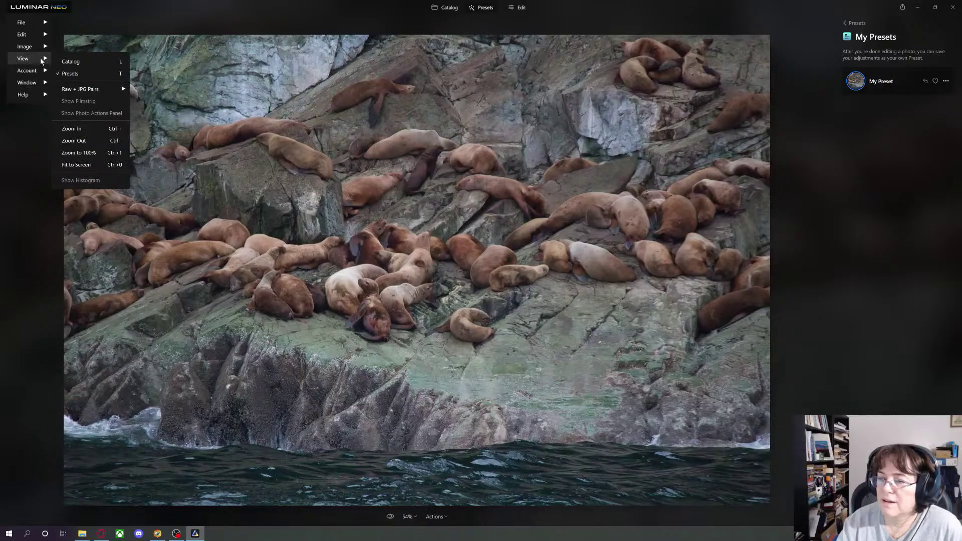
pyautogui.moveTo(36, 99)
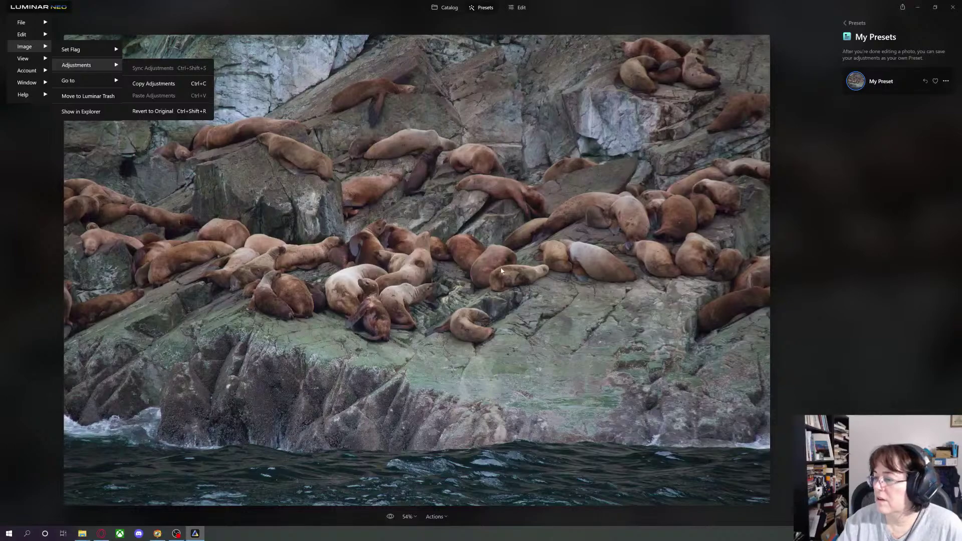
pyautogui.click(538, 360)
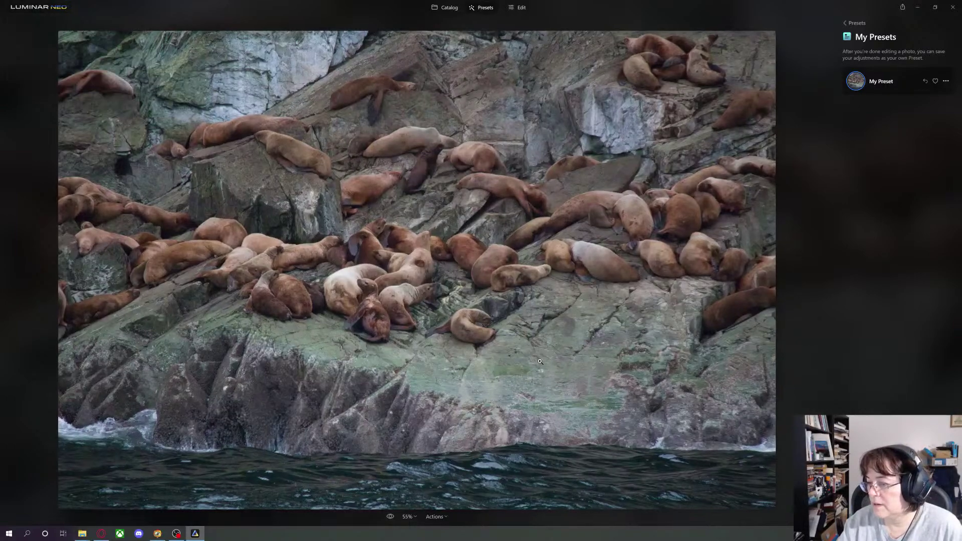
pyautogui.click(540, 360)
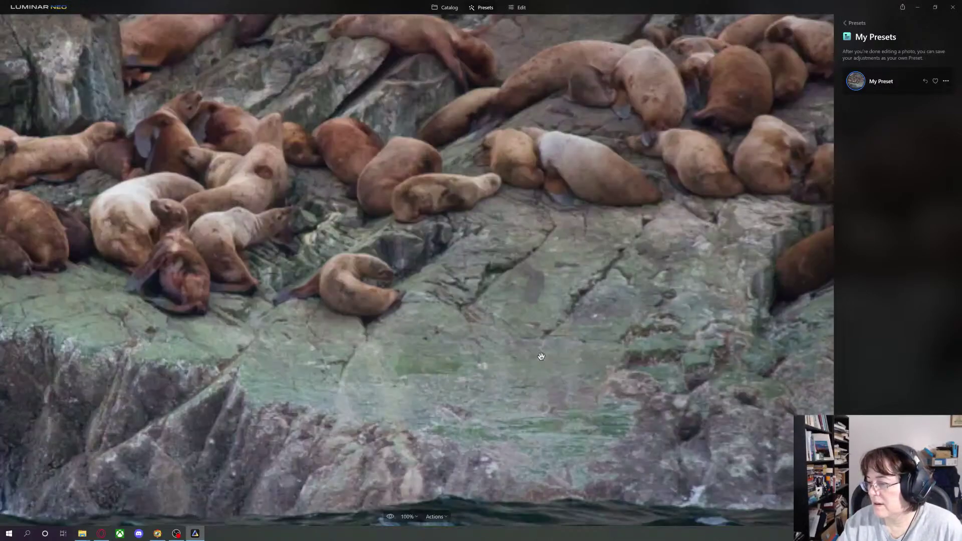
pyautogui.click(541, 356)
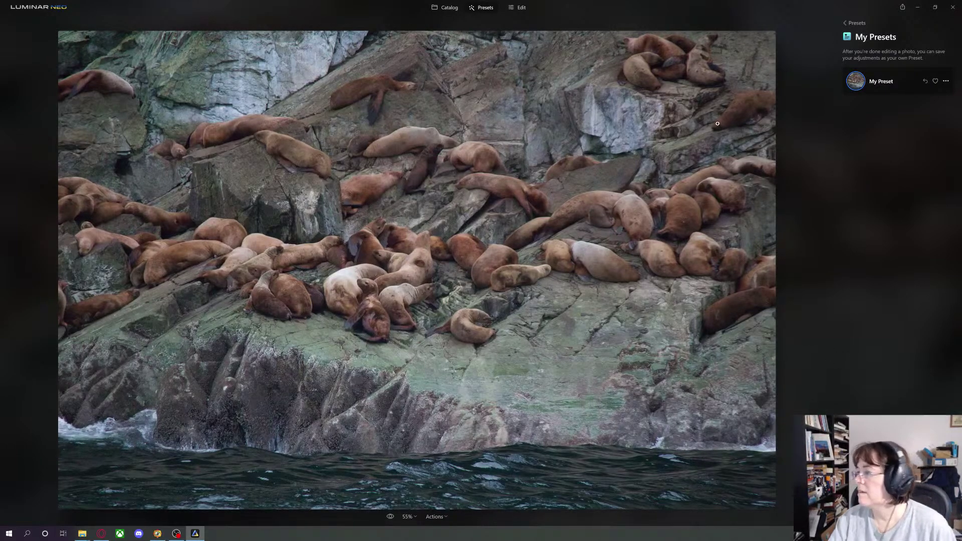
# Return to the catalog, go through the photos in the maybe folder and open the one of the eagle perched in a tree
pyautogui.click(445, 9)
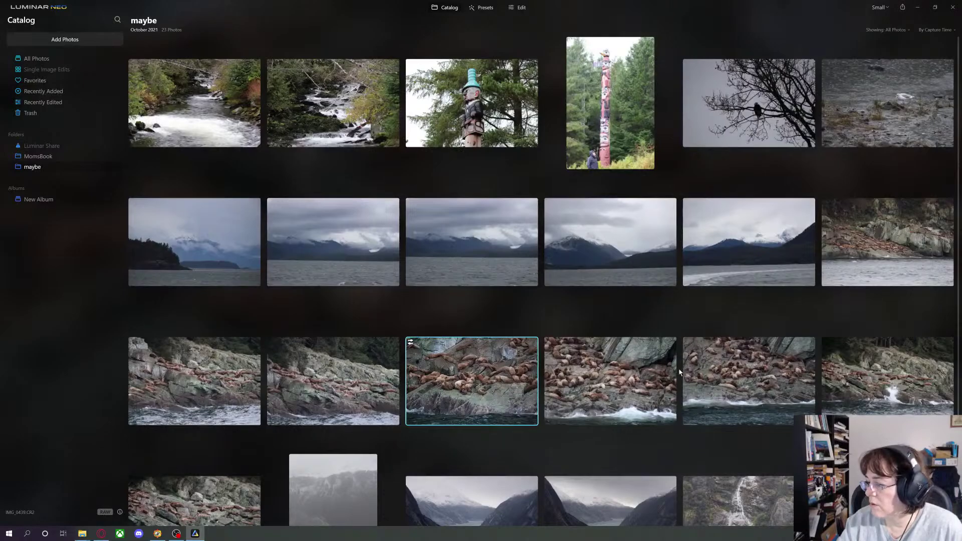
pyautogui.click(626, 392)
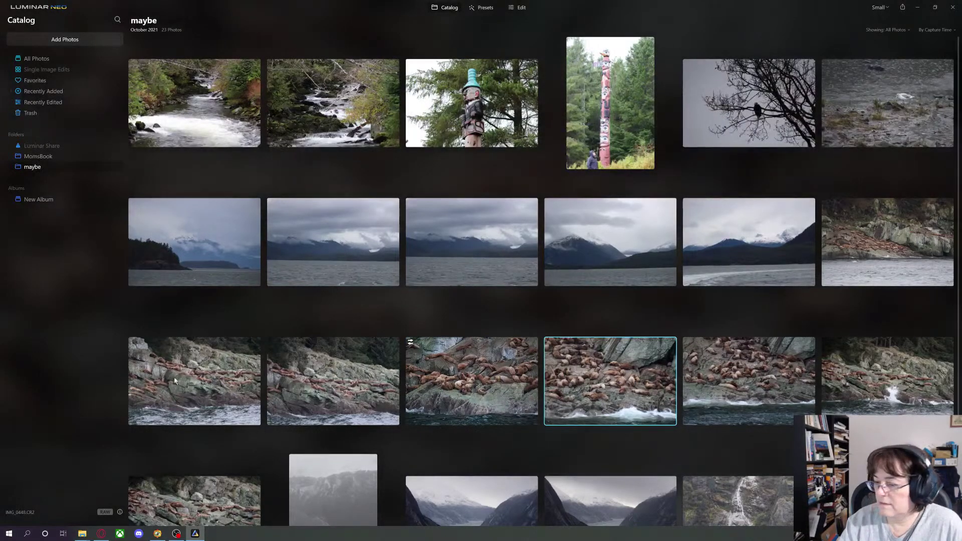
pyautogui.click(200, 391)
pyautogui.click(352, 392)
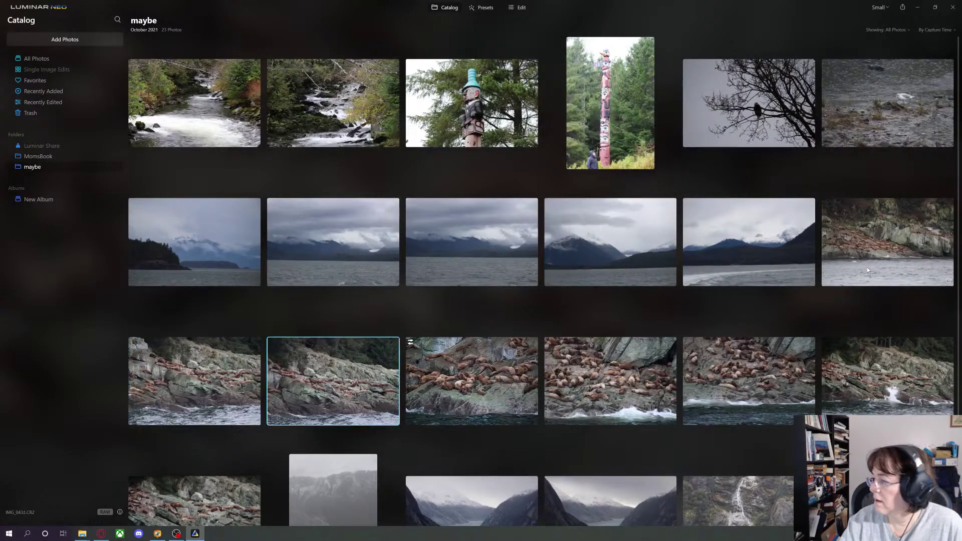
pyautogui.click(876, 255)
pyautogui.click(887, 381)
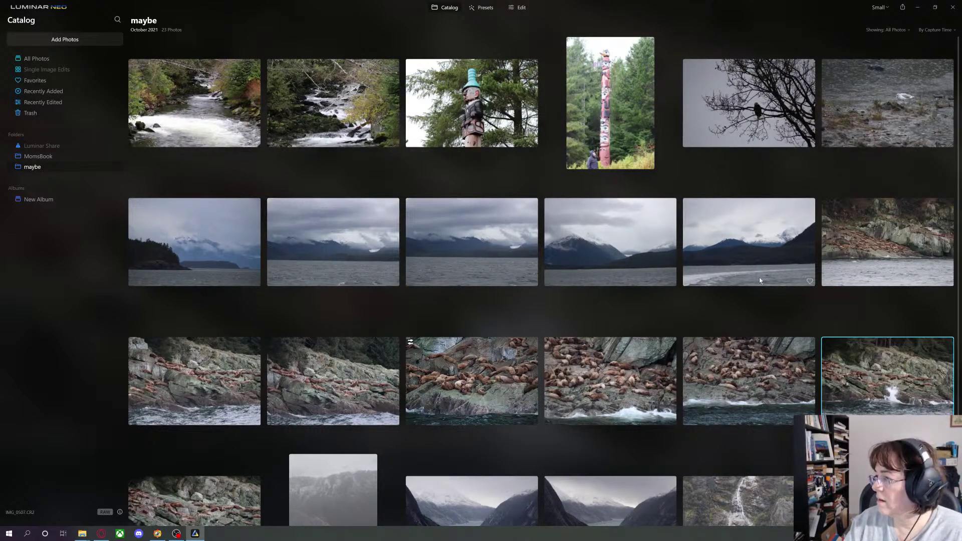
pyautogui.click(749, 122)
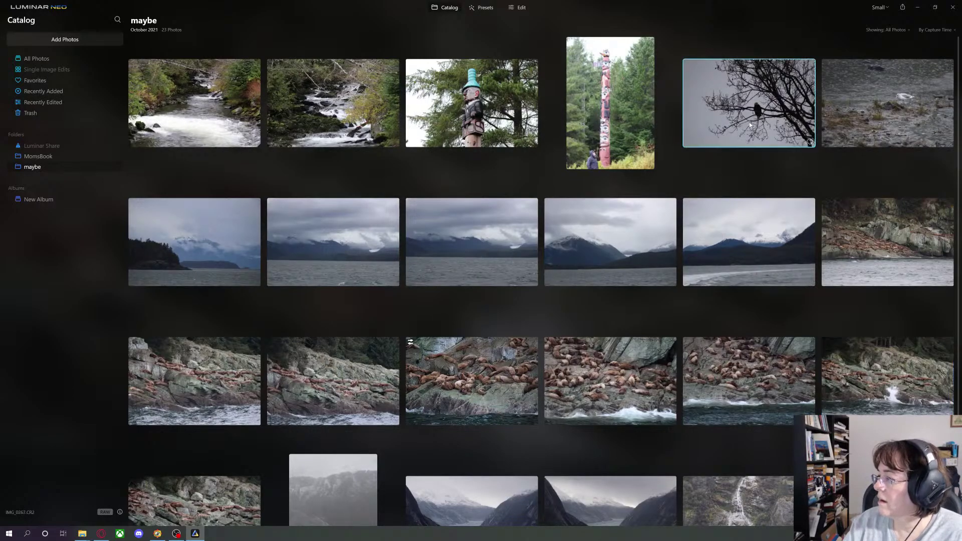
pyautogui.doubleClick(749, 122)
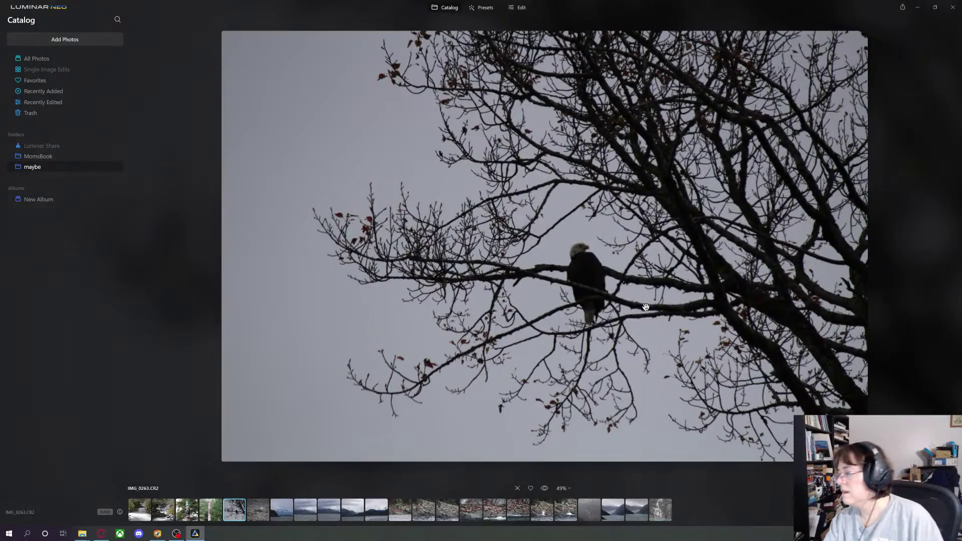
# Bring the eagle photo into editing and inspect it at 100% and fitted to the screen
pyautogui.click(516, 7)
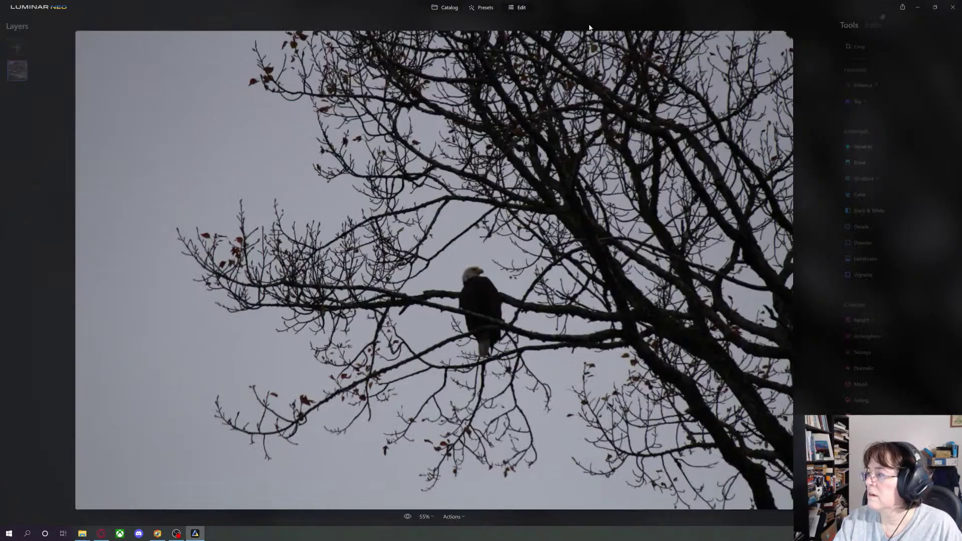
pyautogui.click(621, 268)
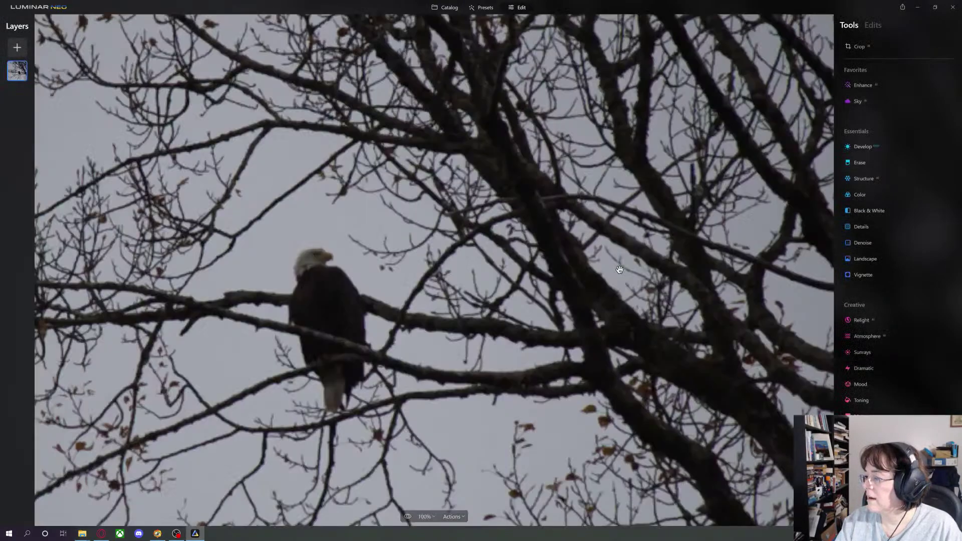
pyautogui.click(489, 267)
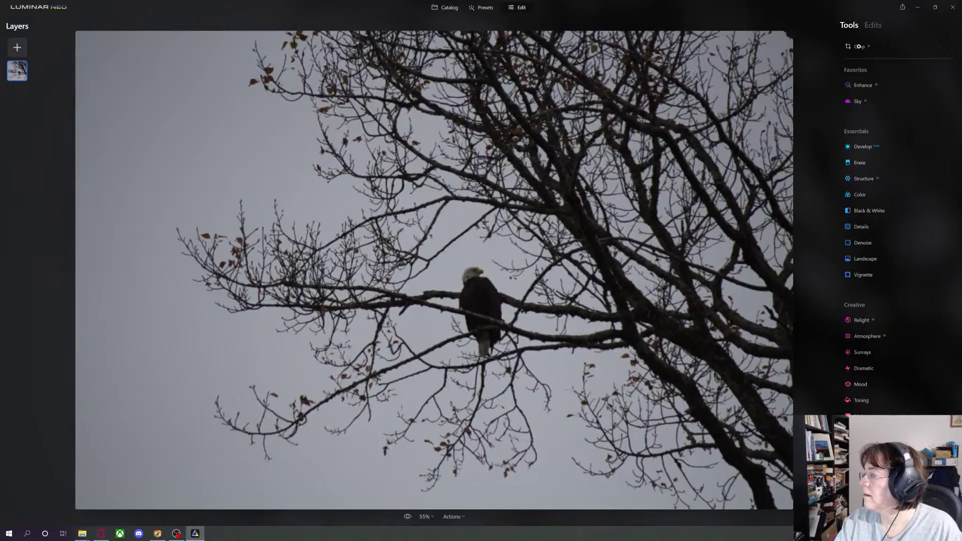
pyautogui.hotkey('ctrl', '1')
pyautogui.hotkey('ctrl', '0')
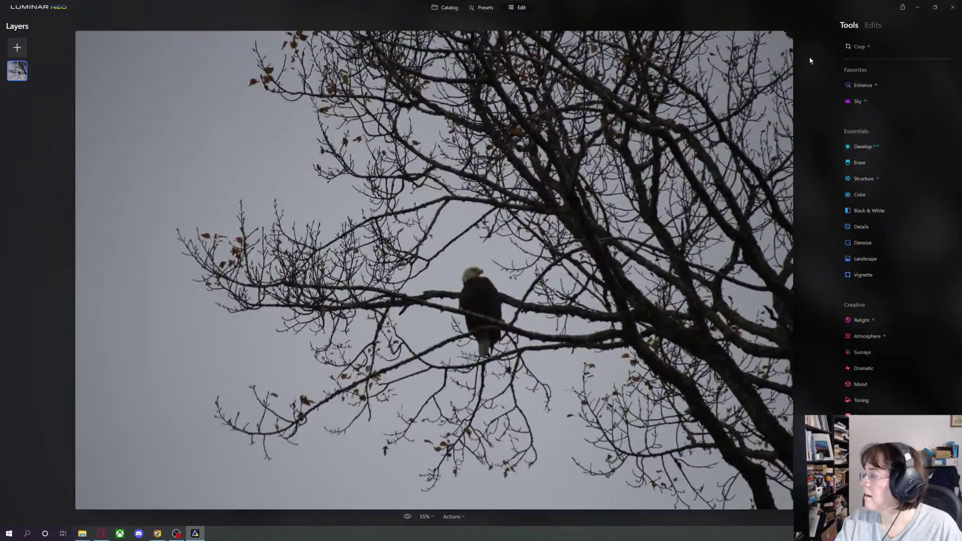
# Crop the photo to a 4:3 ratio, placing the eagle along the right vertical third line of a tighter frame
pyautogui.click(920, 48)
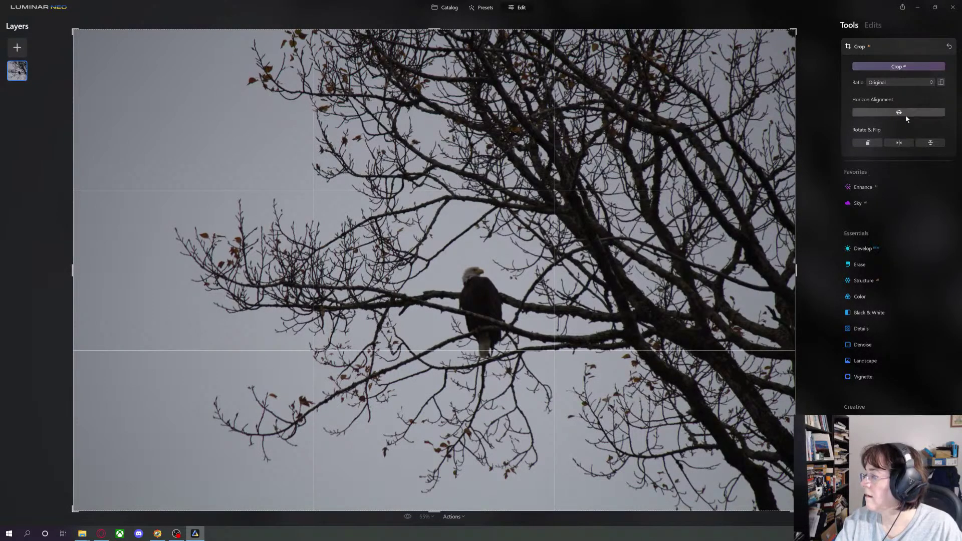
pyautogui.click(908, 83)
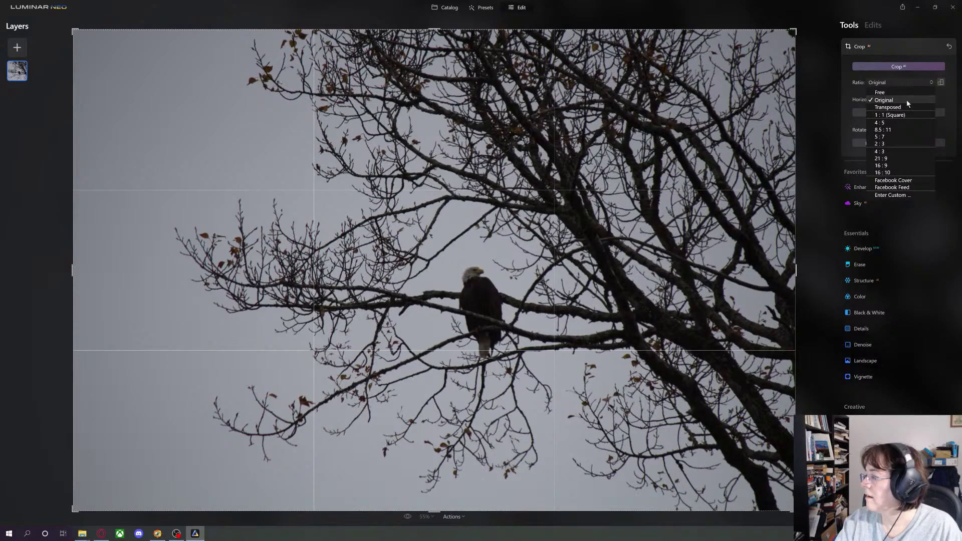
pyautogui.click(906, 151)
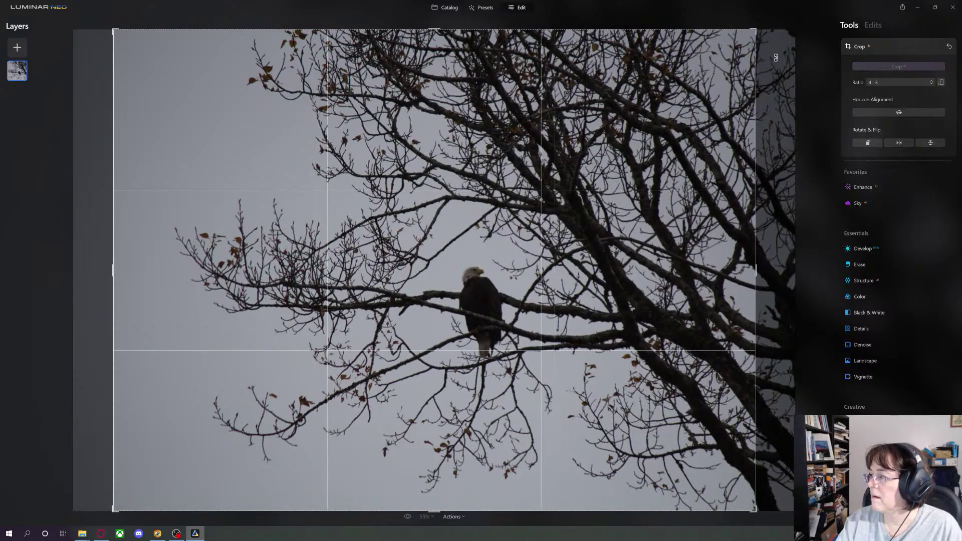
pyautogui.moveTo(757, 28); pyautogui.dragTo(656, 111)
pyautogui.moveTo(492, 272); pyautogui.dragTo(222, 299)
pyautogui.moveTo(532, 311); pyautogui.dragTo(497, 308)
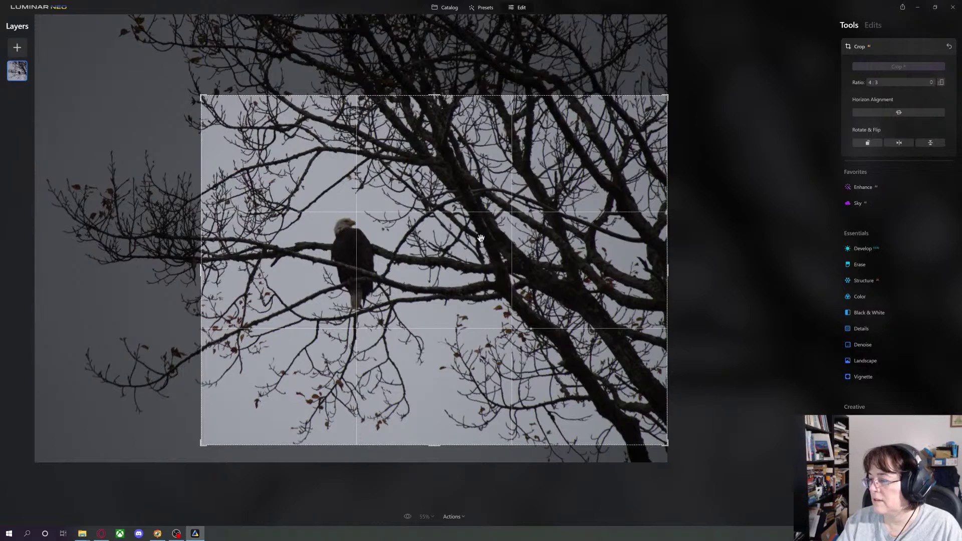
pyautogui.moveTo(455, 256); pyautogui.dragTo(610, 254)
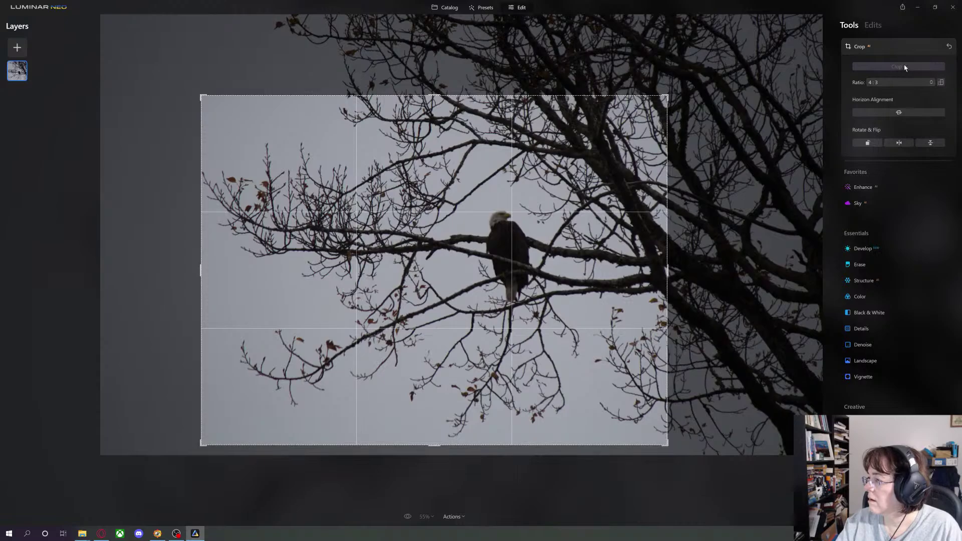
pyautogui.click(883, 49)
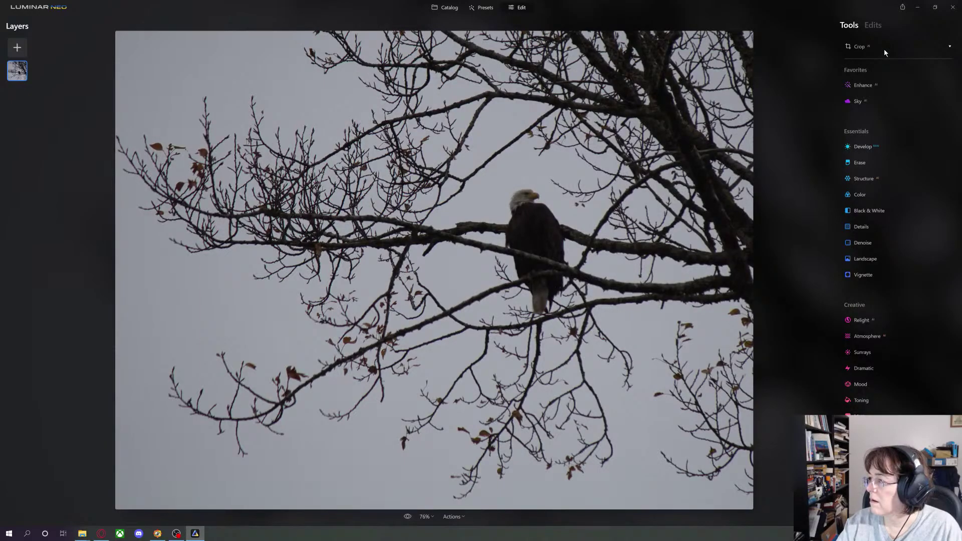
pyautogui.click(870, 49)
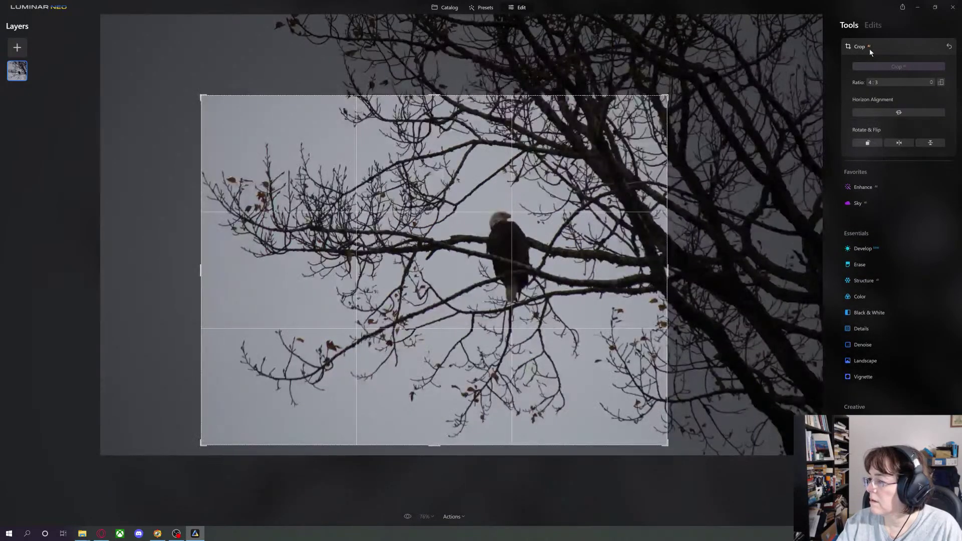
pyautogui.click(870, 49)
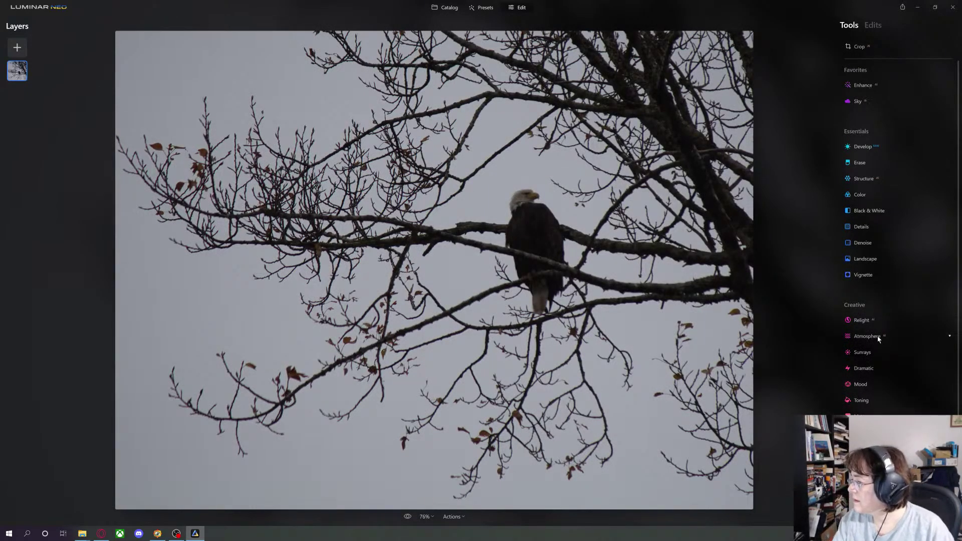
# Set Luminosity Denoise to 39 in the Denoise tool for the eagle photo
pyautogui.click(861, 243)
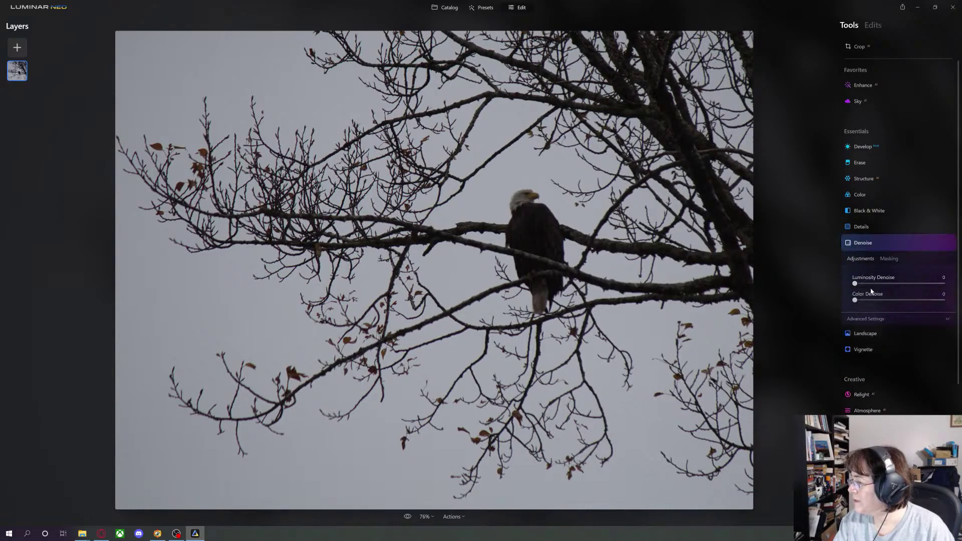
pyautogui.moveTo(855, 285); pyautogui.dragTo(875, 284)
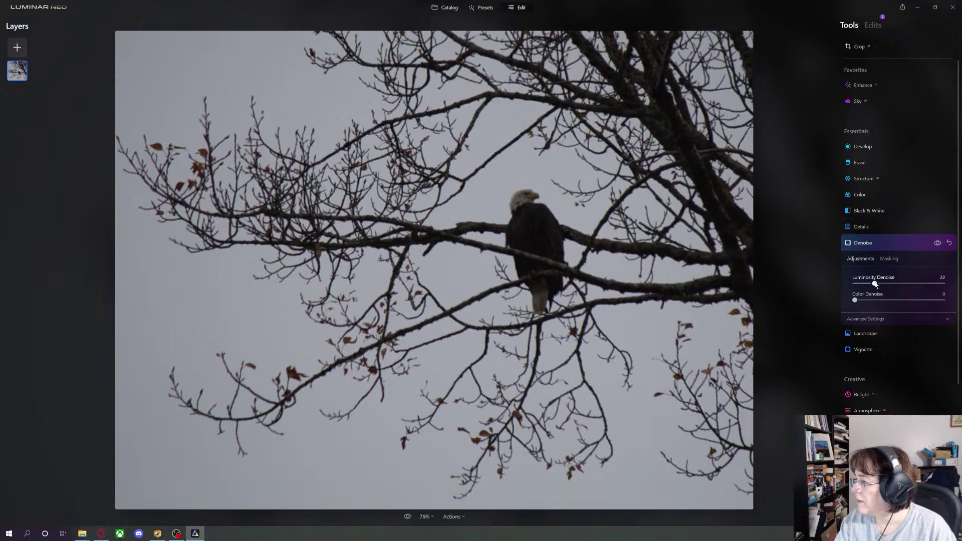
pyautogui.moveTo(874, 284); pyautogui.dragTo(890, 284)
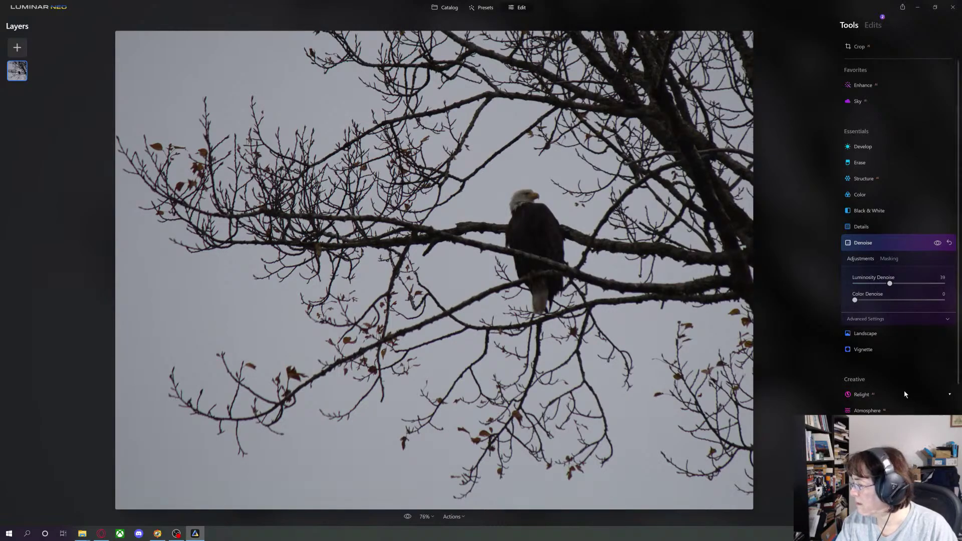
# Set Smart Contrast to -27 and Exposure to 0.17 in the Develop tool
pyautogui.scroll(-3, 904, 390)
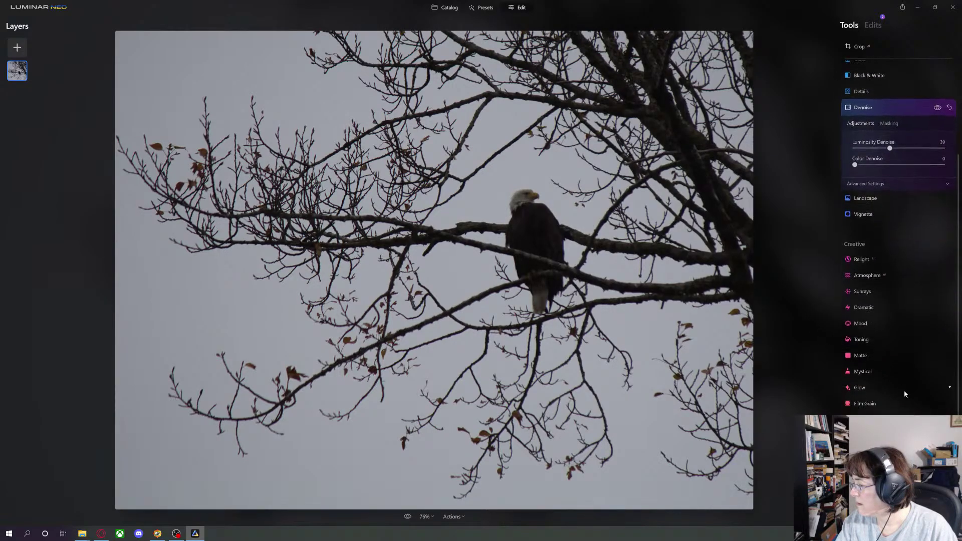
pyautogui.scroll(2, 904, 389)
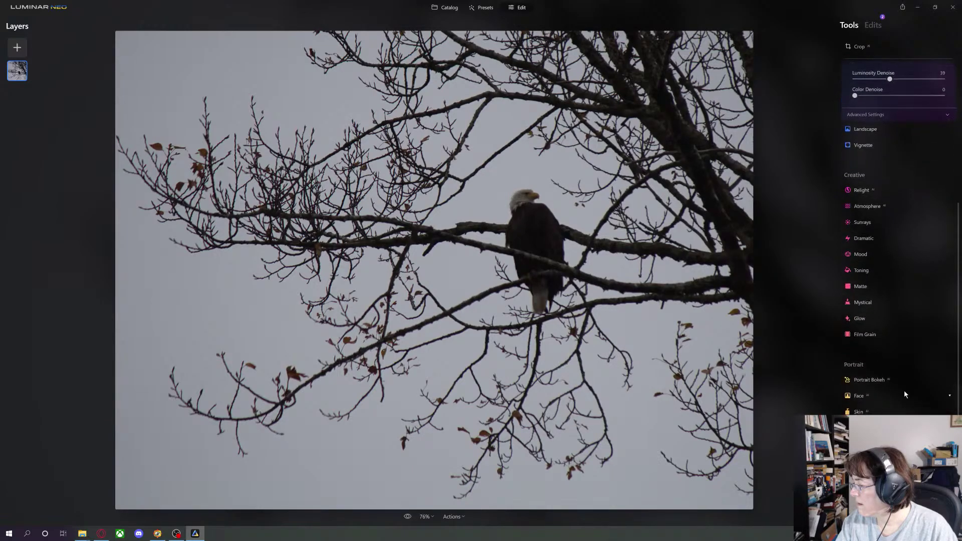
pyautogui.scroll(2, 904, 390)
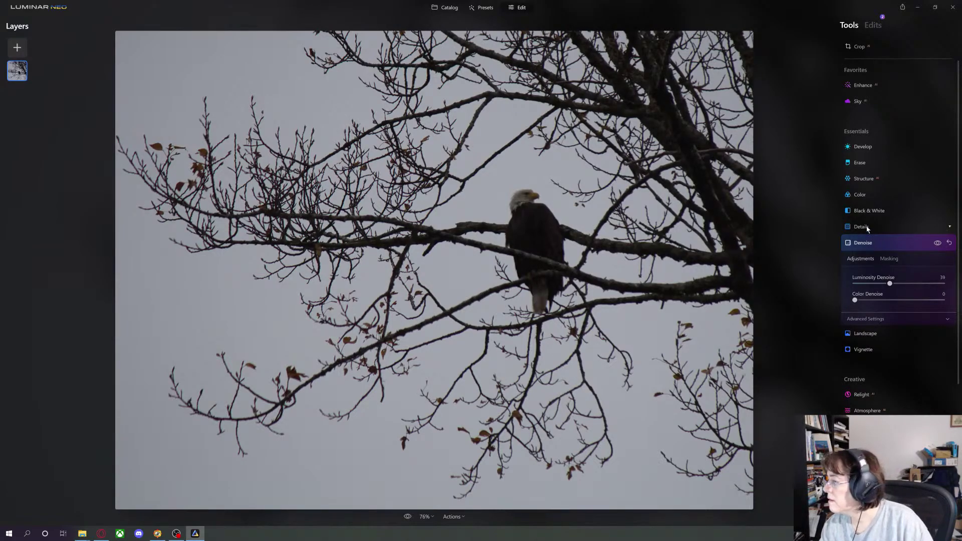
pyautogui.click(863, 147)
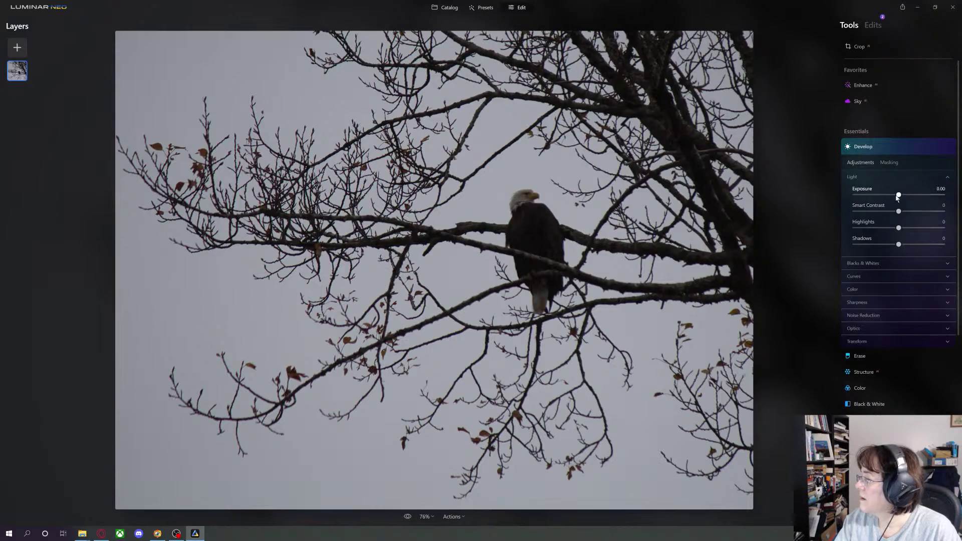
pyautogui.moveTo(900, 197); pyautogui.dragTo(887, 216)
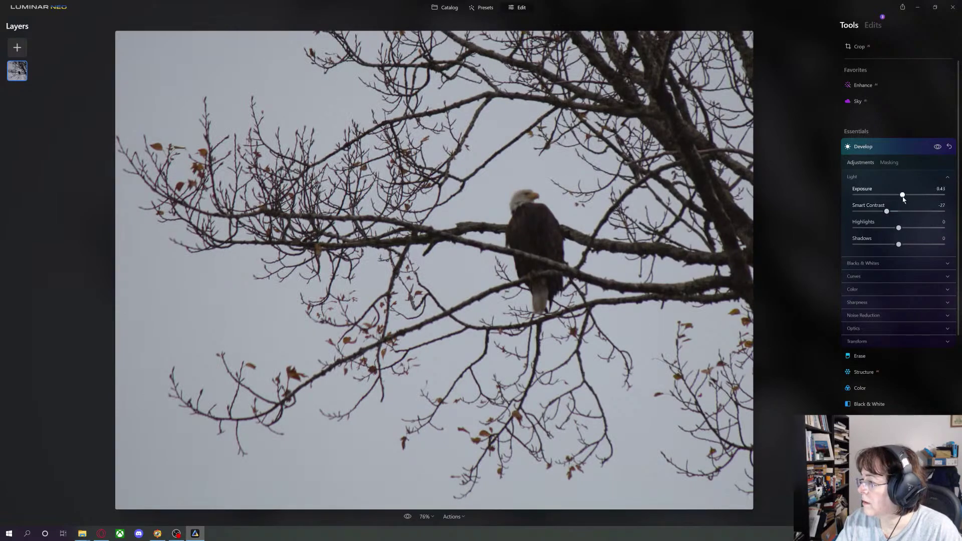
pyautogui.moveTo(903, 196); pyautogui.dragTo(900, 196)
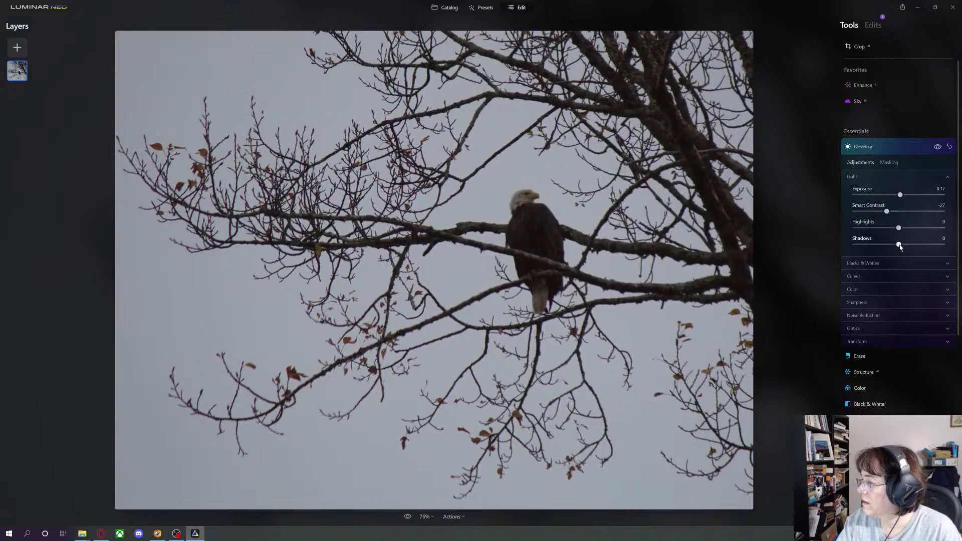
# Set Highlights to 24, Shadows to 26 and Sharpen to 49 in the Develop tool for the eagle photo
pyautogui.moveTo(898, 245)
pyautogui.mouseDown()
pyautogui.moveTo(920, 247)
pyautogui.moveTo(902, 228)
pyautogui.moveTo(910, 232)
pyautogui.mouseUp()
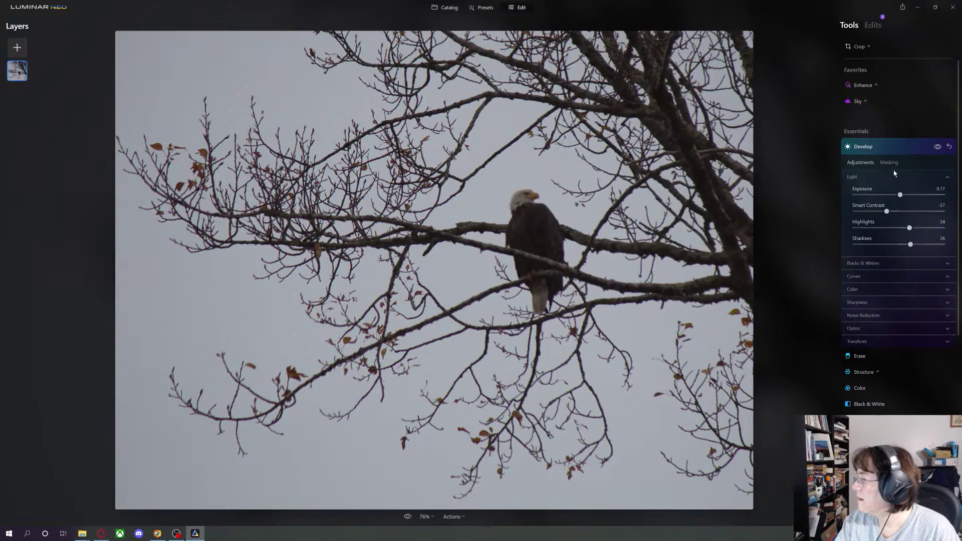
pyautogui.click(882, 302)
pyautogui.moveTo(856, 323); pyautogui.dragTo(879, 324)
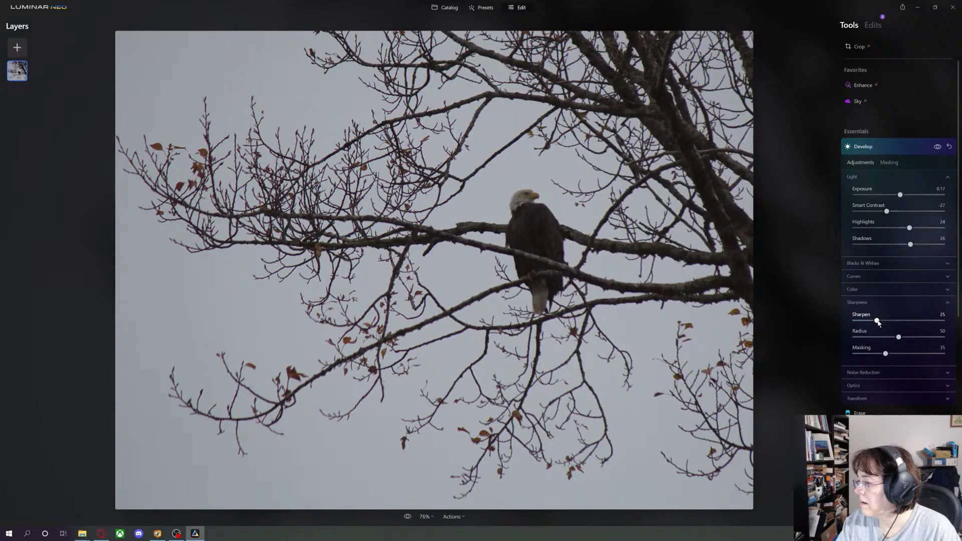
pyautogui.moveTo(878, 322); pyautogui.dragTo(884, 323)
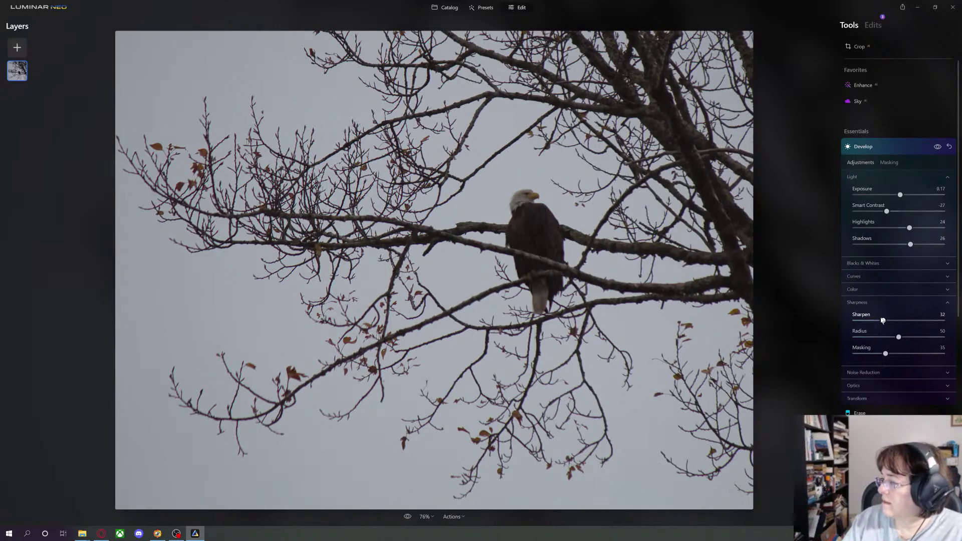
pyautogui.moveTo(883, 319); pyautogui.dragTo(899, 323)
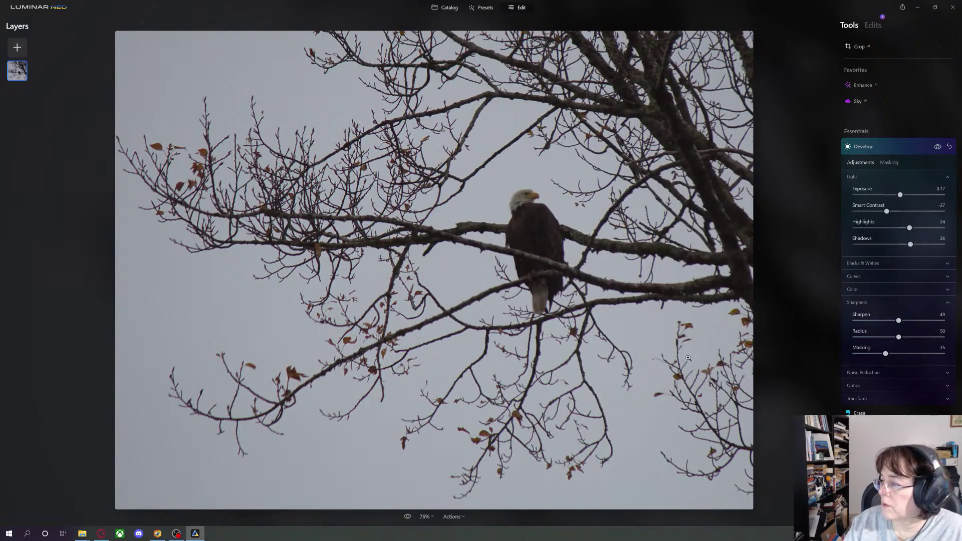
# Examine the Sky tool's Scene Relighting, Reflection and Sky Adjustments options
pyautogui.click(859, 101)
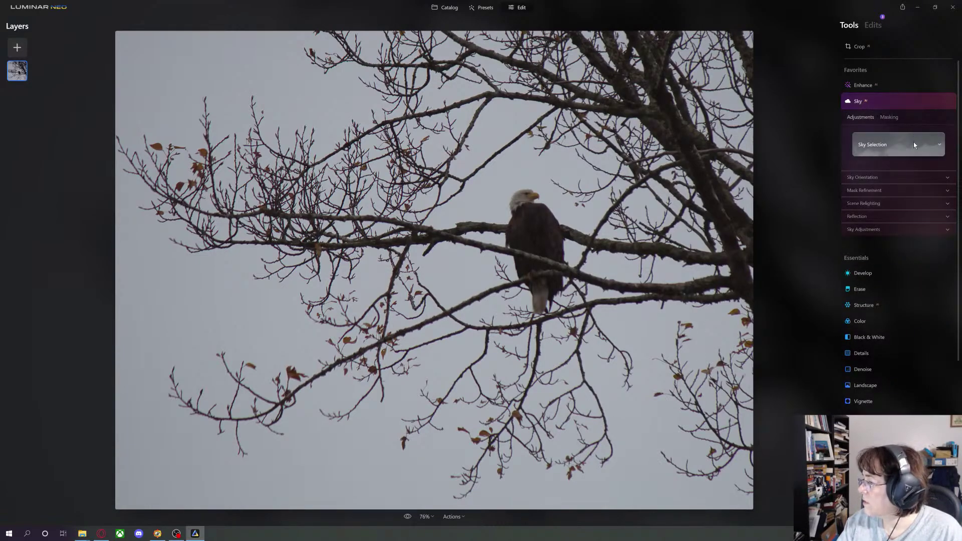
pyautogui.click(910, 206)
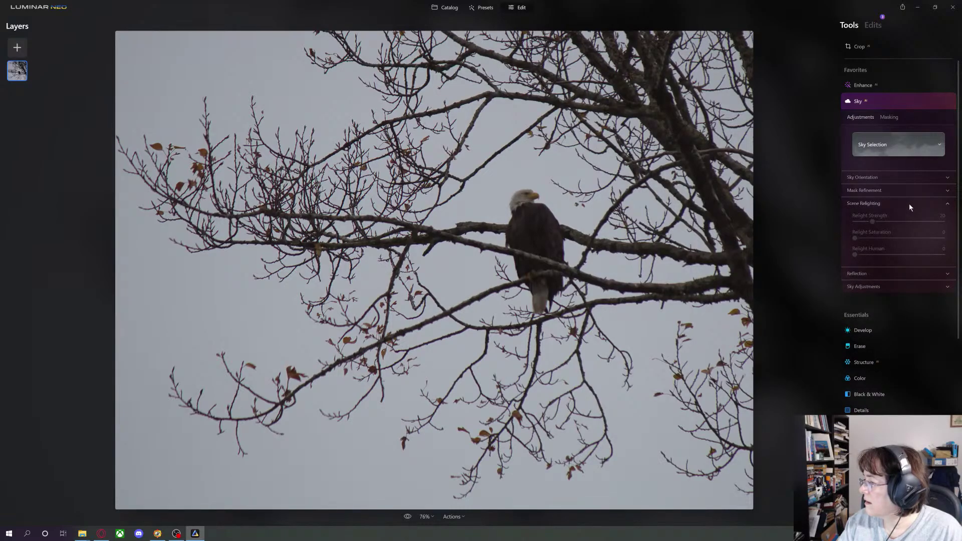
pyautogui.click(909, 203)
pyautogui.click(904, 218)
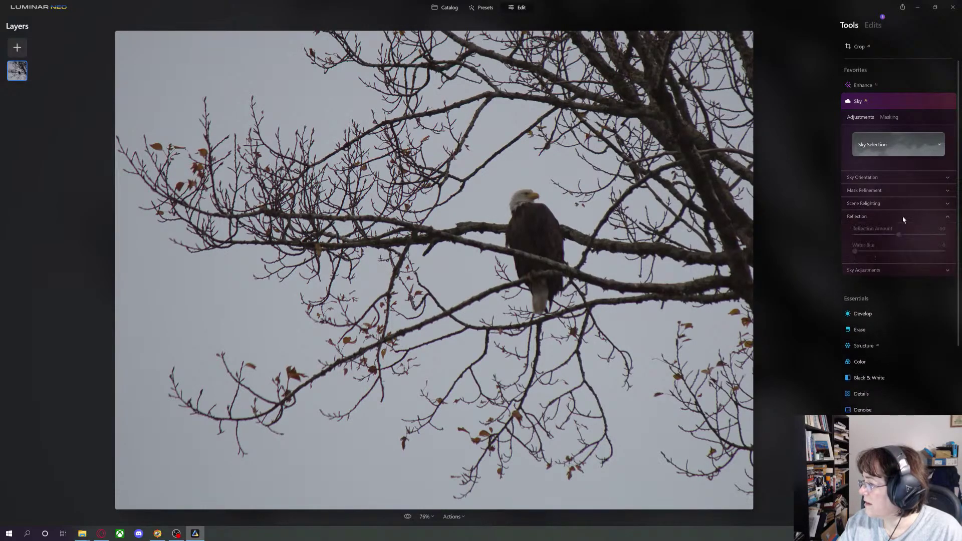
pyautogui.click(903, 216)
pyautogui.click(907, 230)
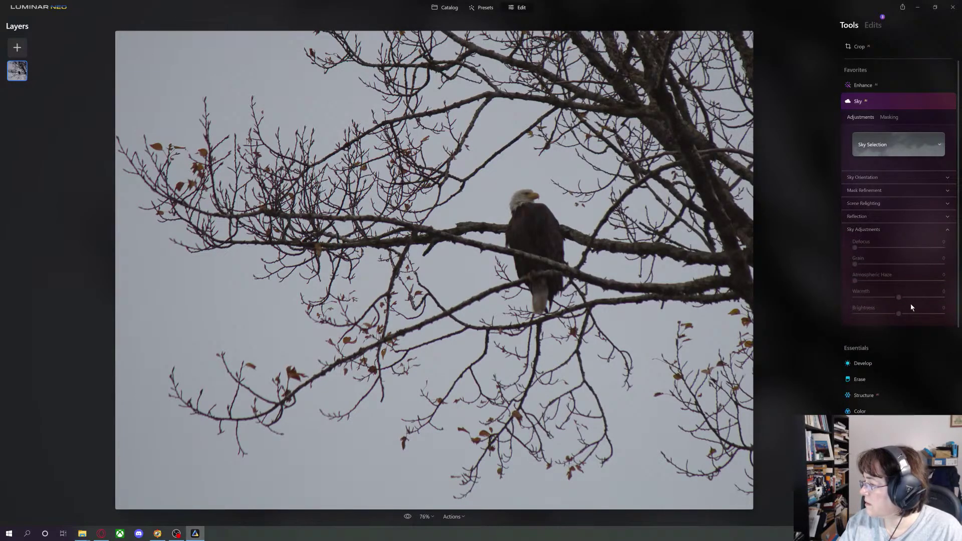
pyautogui.click(879, 233)
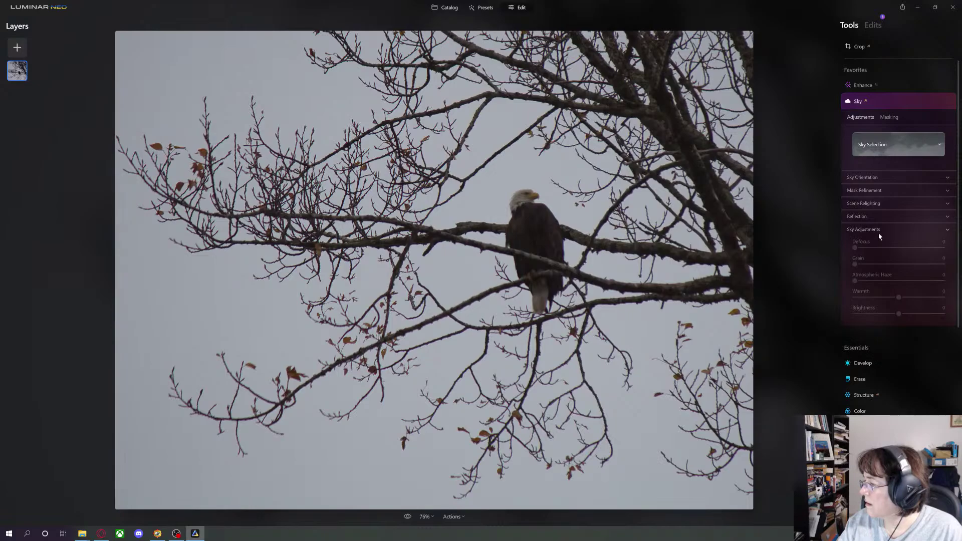
pyautogui.click(880, 233)
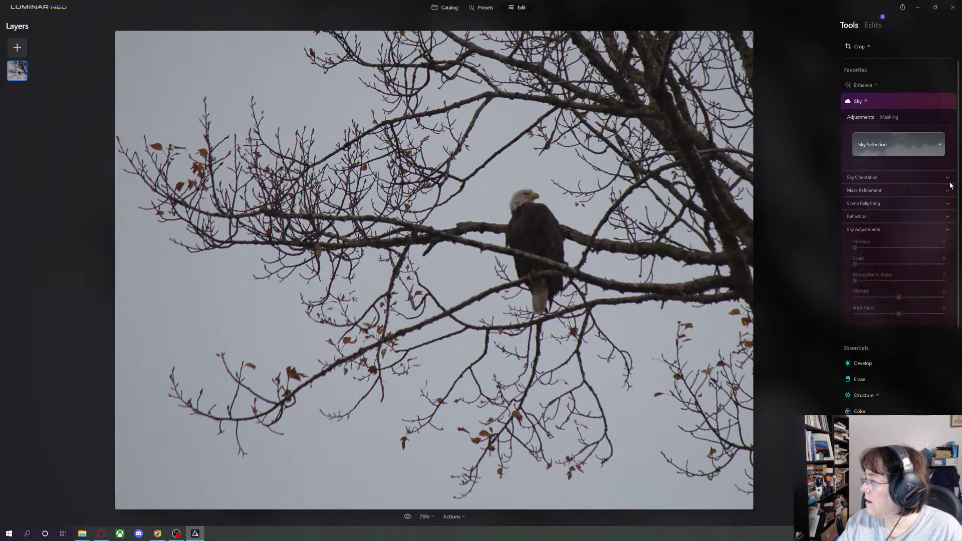
# Try the Blue Sky 4, Bright Blue Sky 1 and Dramatic Sky 1 replacement skies on the eagle photo
pyautogui.click(898, 143)
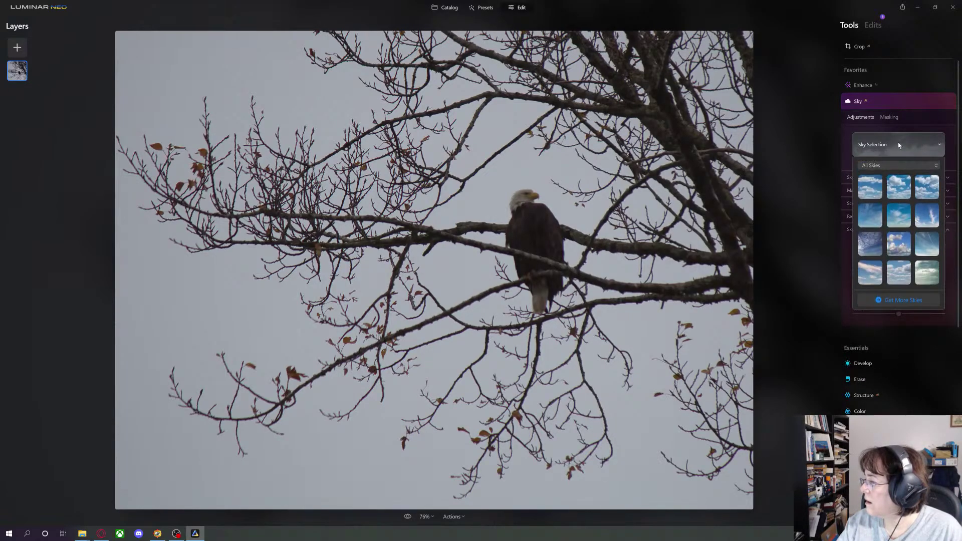
pyautogui.click(879, 219)
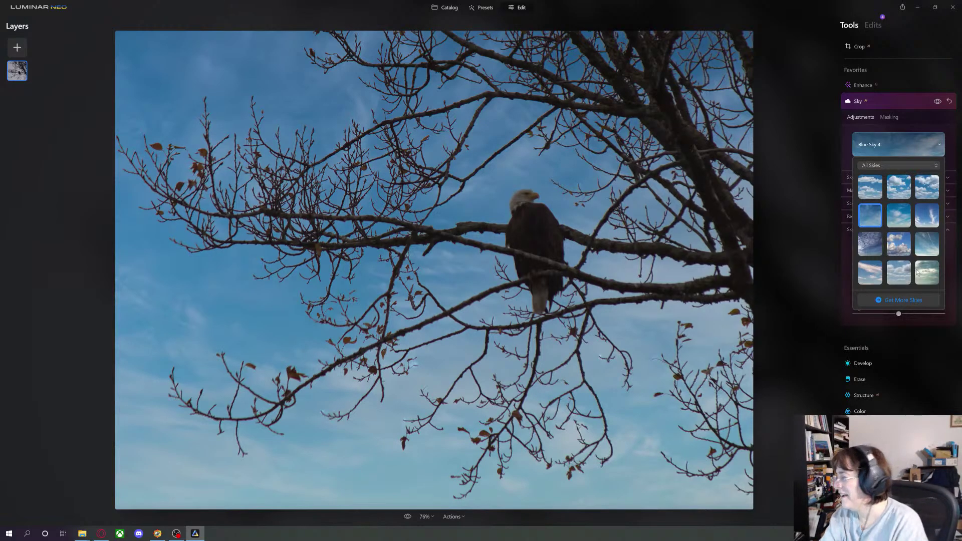
pyautogui.click(926, 251)
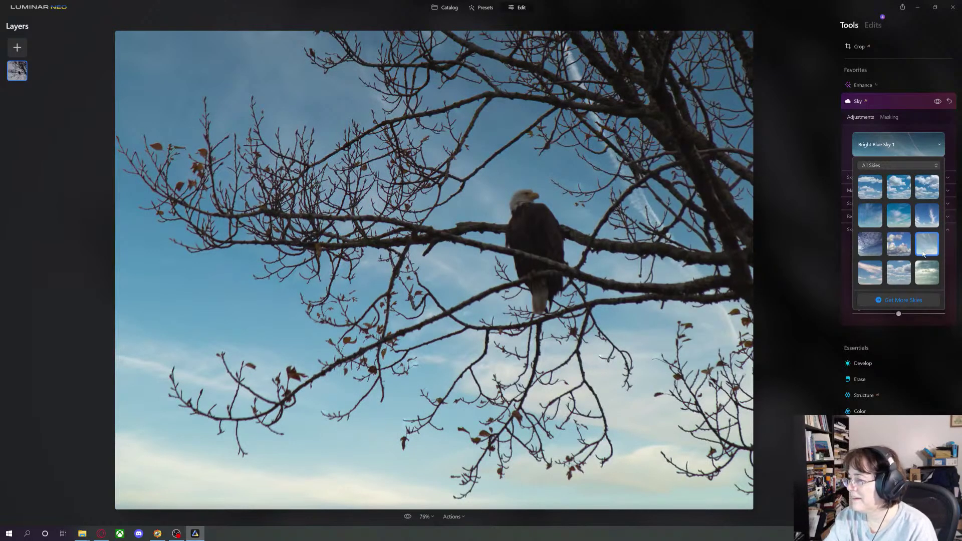
pyautogui.click(928, 281)
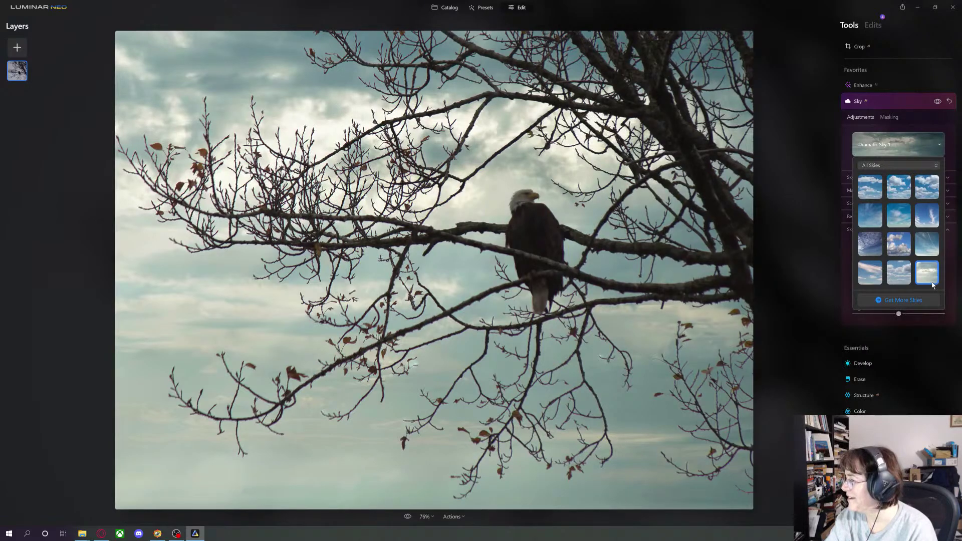
pyautogui.scroll(-1, 897, 307)
pyautogui.scroll(-1, 888, 301)
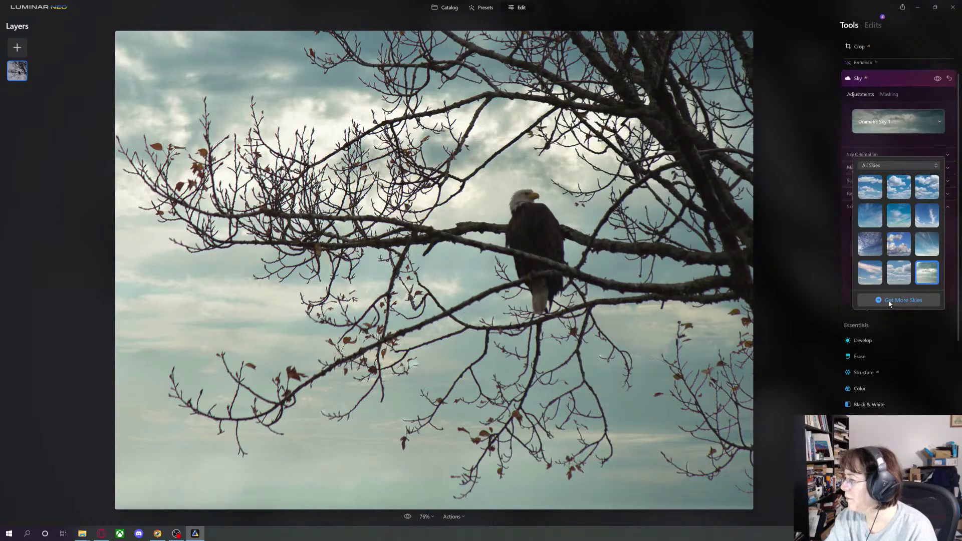
pyautogui.scroll(-1, 889, 302)
pyautogui.scroll(3, 889, 302)
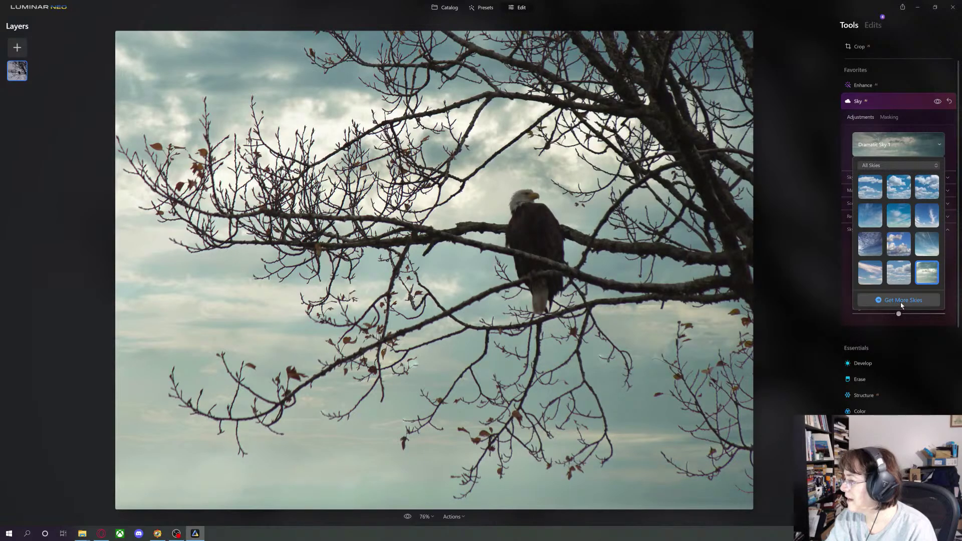
# Compare Blue Sky 4, Blue Sky 5, Bright Blue Sky 2 and 3 and Dramatic Sky 1, and apply Bright Blue Sky 1
pyautogui.click(872, 221)
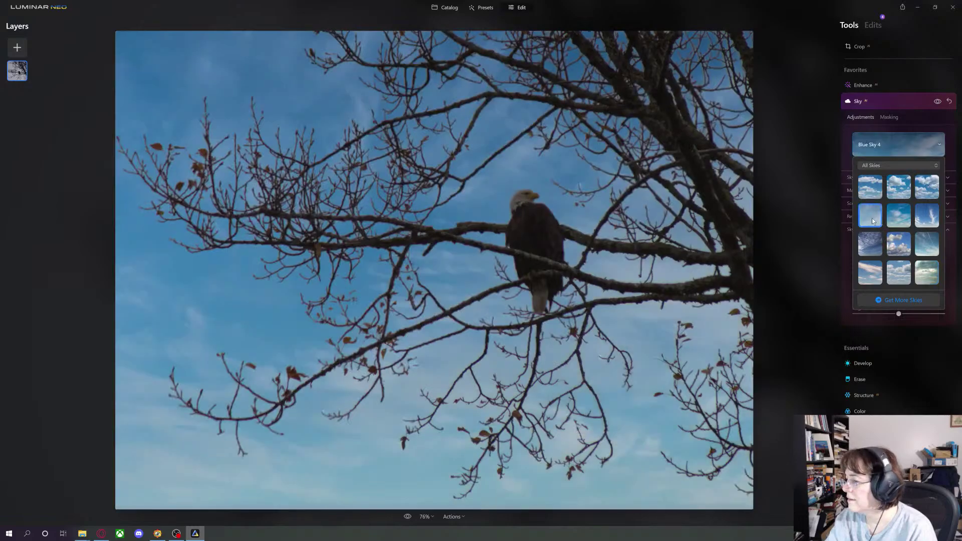
pyautogui.click(898, 221)
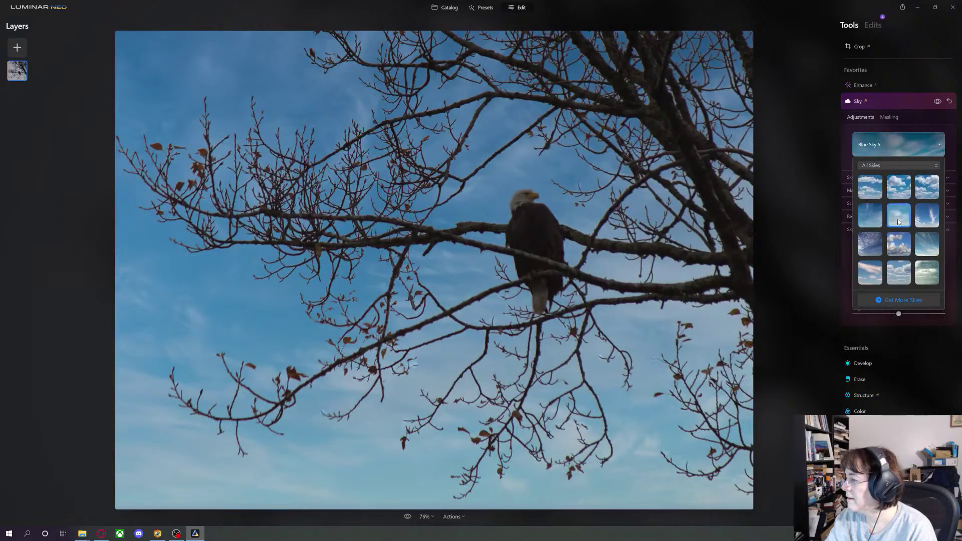
pyautogui.click(876, 268)
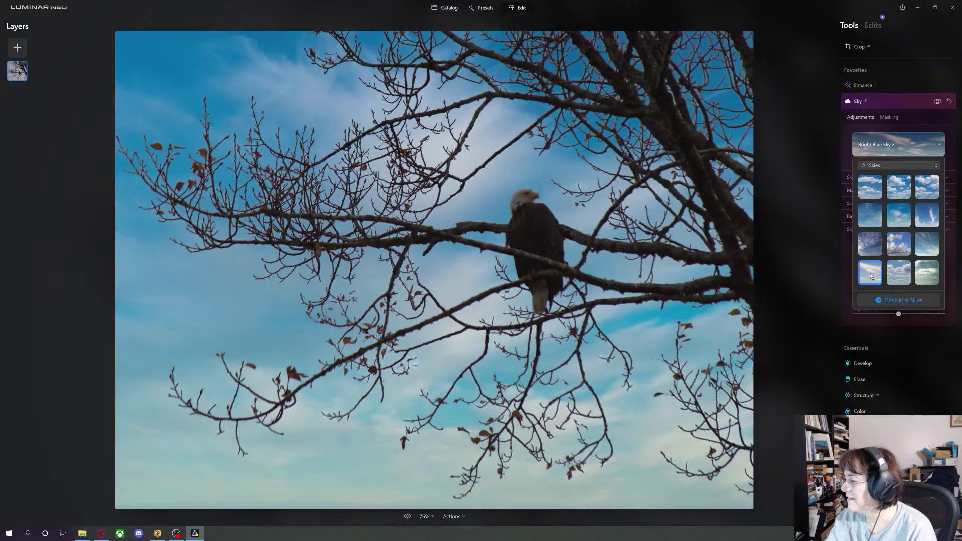
pyautogui.click(898, 273)
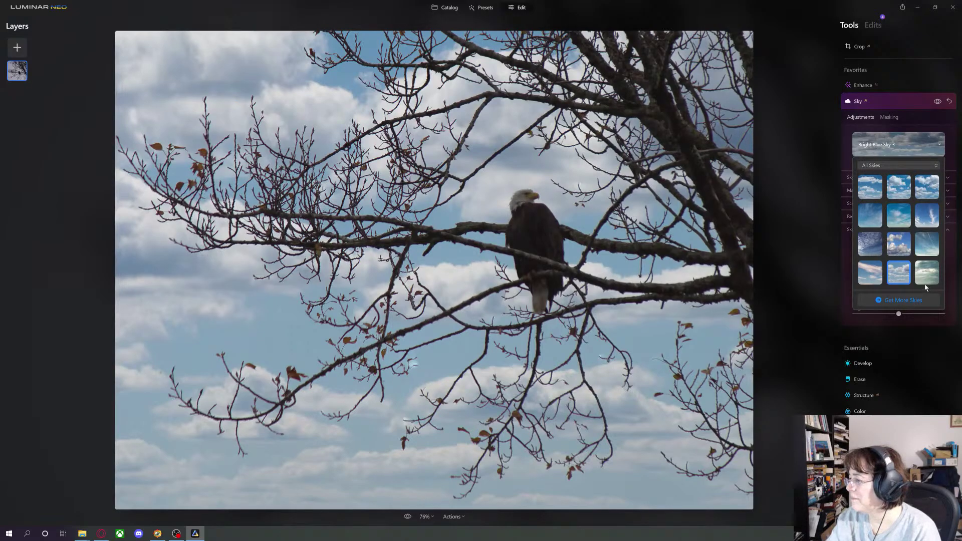
pyautogui.click(928, 282)
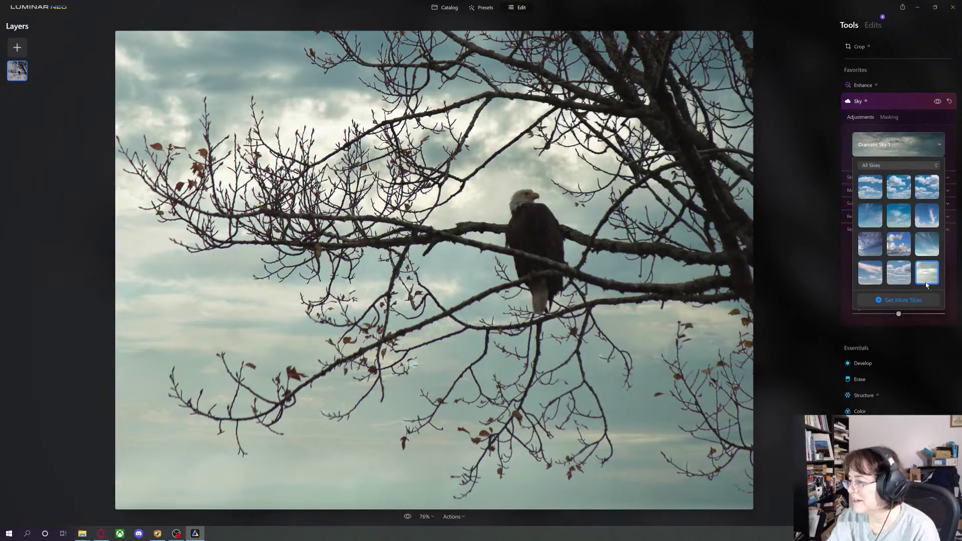
pyautogui.click(927, 245)
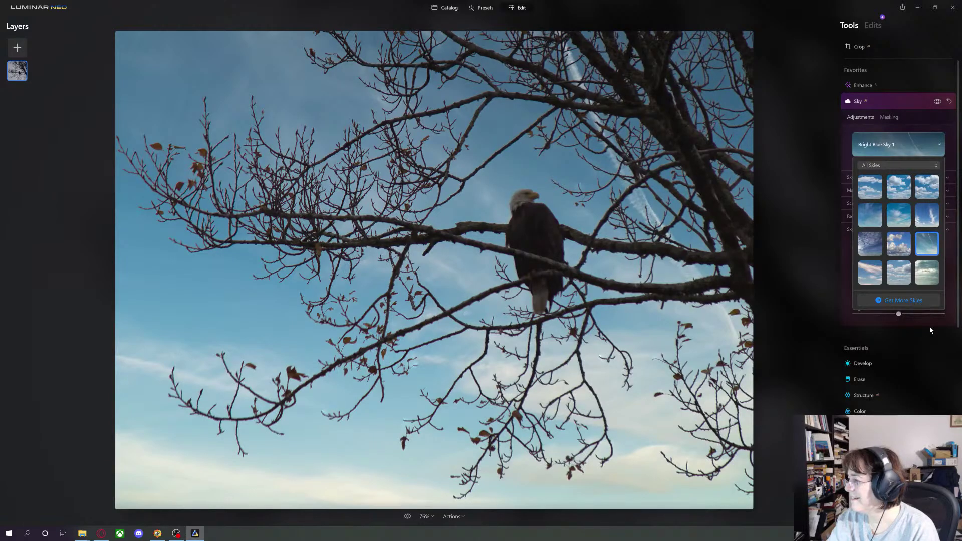
# Set the replacement sky's Warmth to 26 and Brightness to 22
pyautogui.click(940, 146)
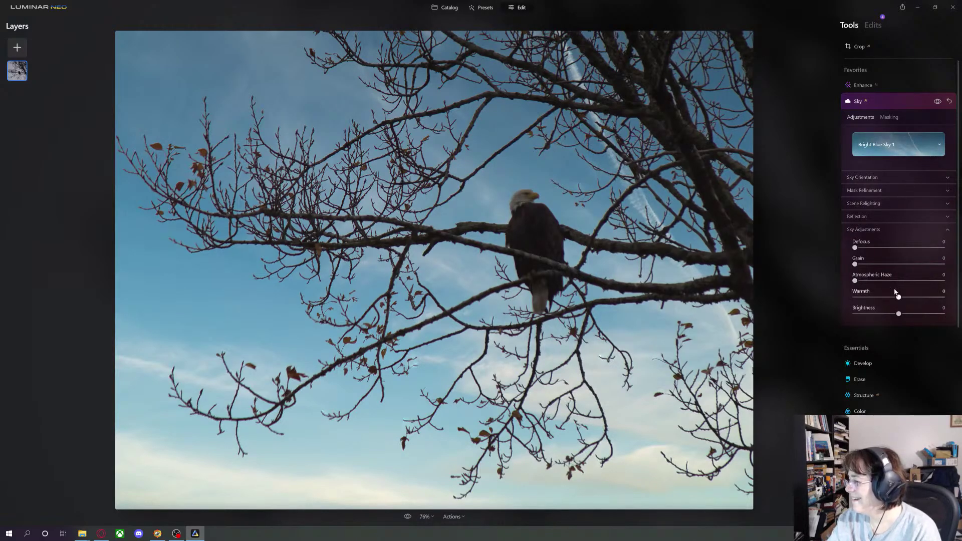
pyautogui.moveTo(899, 299)
pyautogui.mouseDown()
pyautogui.moveTo(868, 300)
pyautogui.moveTo(910, 298)
pyautogui.mouseUp()
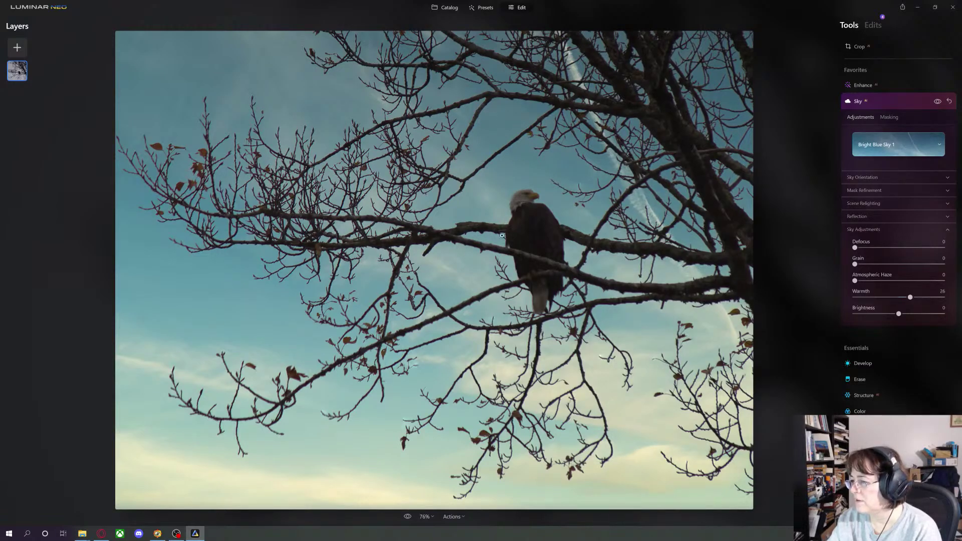
pyautogui.moveTo(900, 314); pyautogui.dragTo(909, 317)
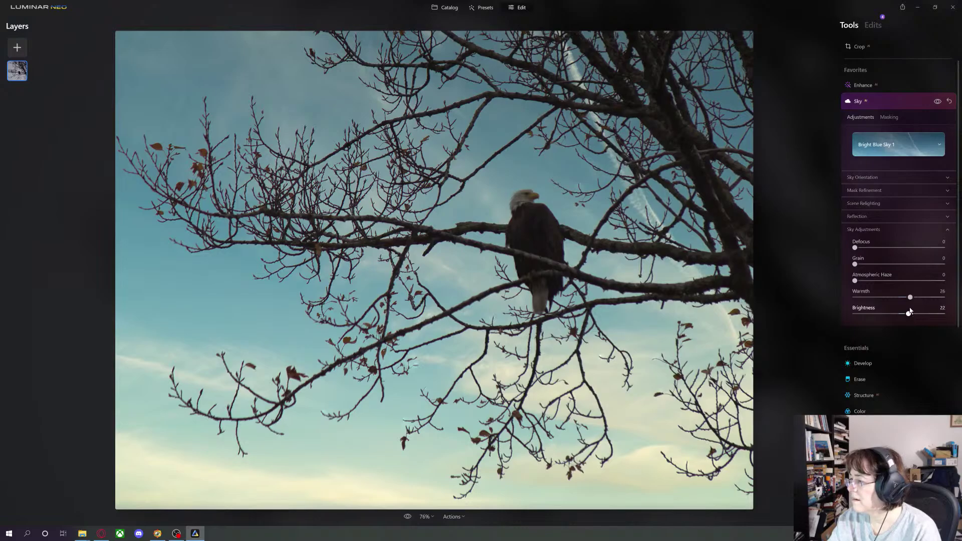
# Set the replacement sky's Horizontal Position to 23 and Vertical Position to -6
pyautogui.click(899, 181)
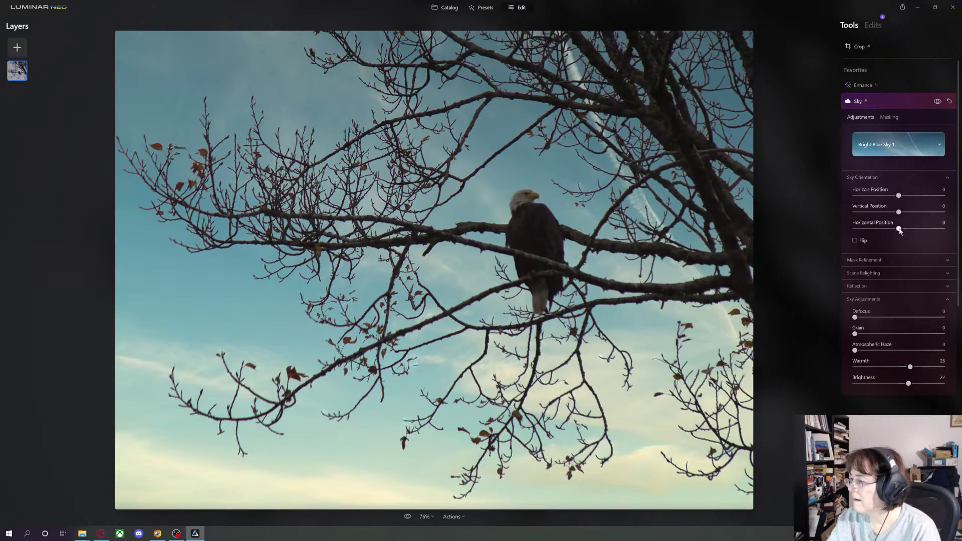
pyautogui.moveTo(900, 231)
pyautogui.mouseDown()
pyautogui.moveTo(909, 231)
pyautogui.moveTo(888, 233)
pyautogui.moveTo(910, 233)
pyautogui.mouseUp()
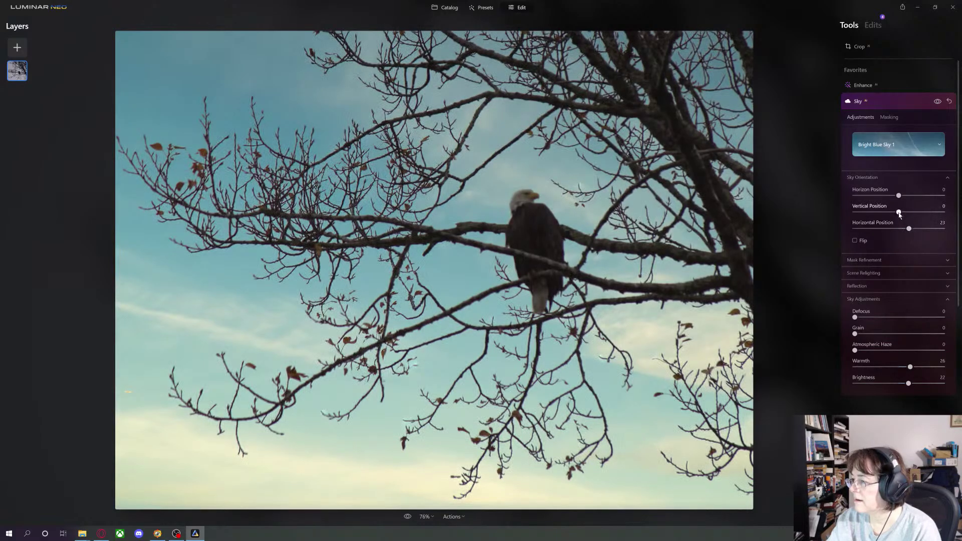
pyautogui.moveTo(898, 212); pyautogui.dragTo(897, 217)
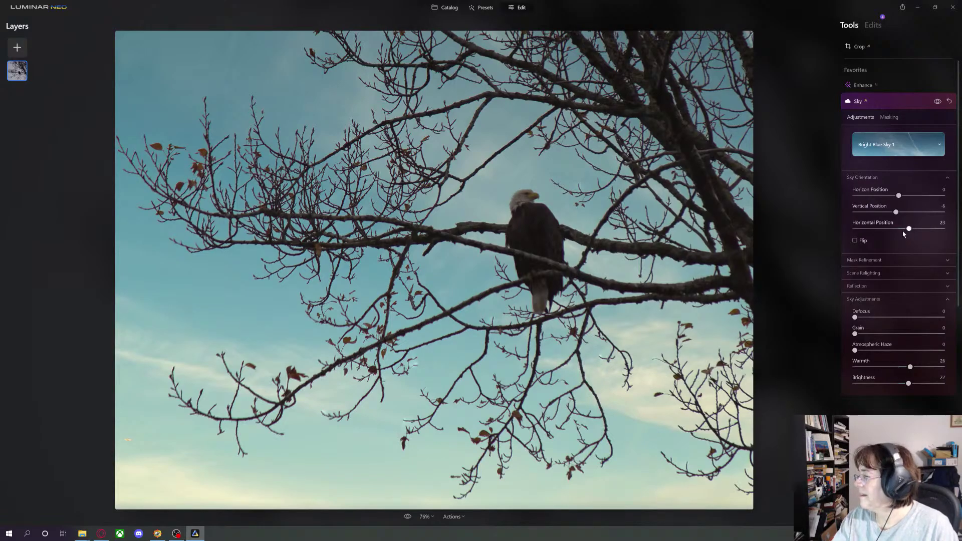
# Try flipping the replacement sky, and reset the Sky tool to discard the sky replacement
pyautogui.click(855, 241)
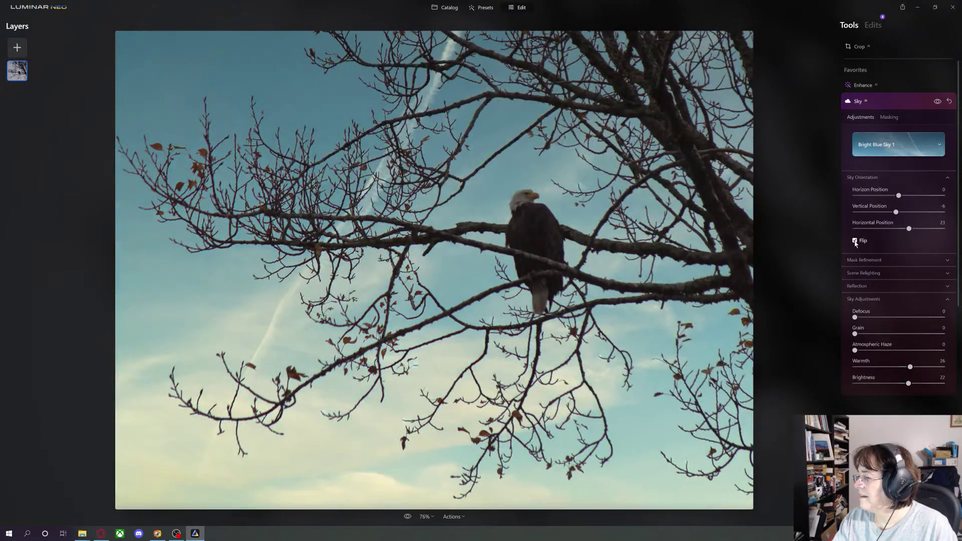
pyautogui.click(855, 241)
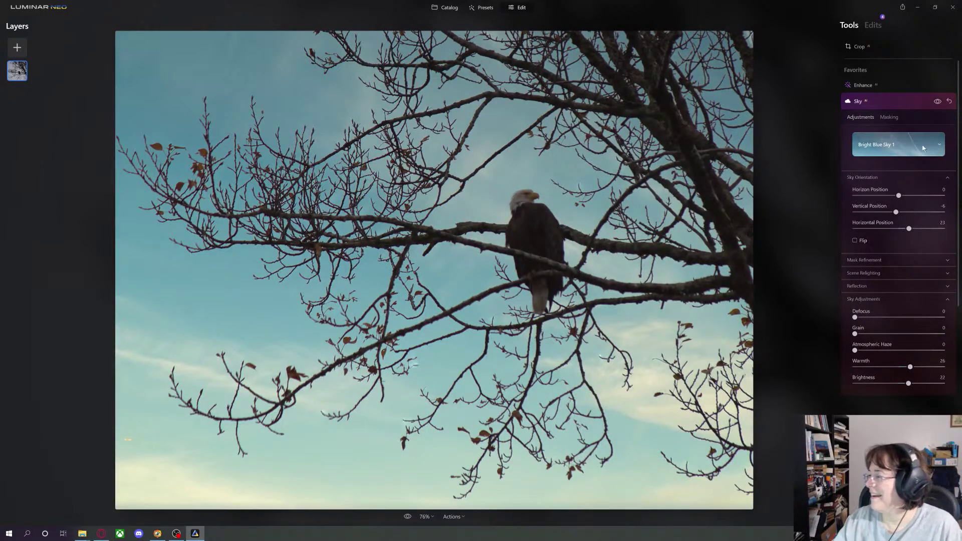
pyautogui.click(949, 102)
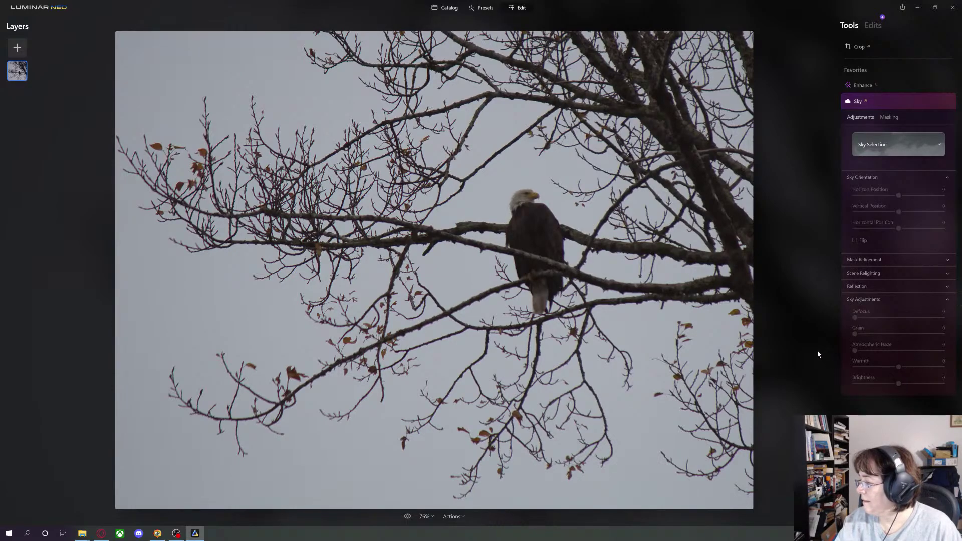
# Set Dehaze to 24 in the Landscape tool for the eagle photo
pyautogui.scroll(-3, 904, 333)
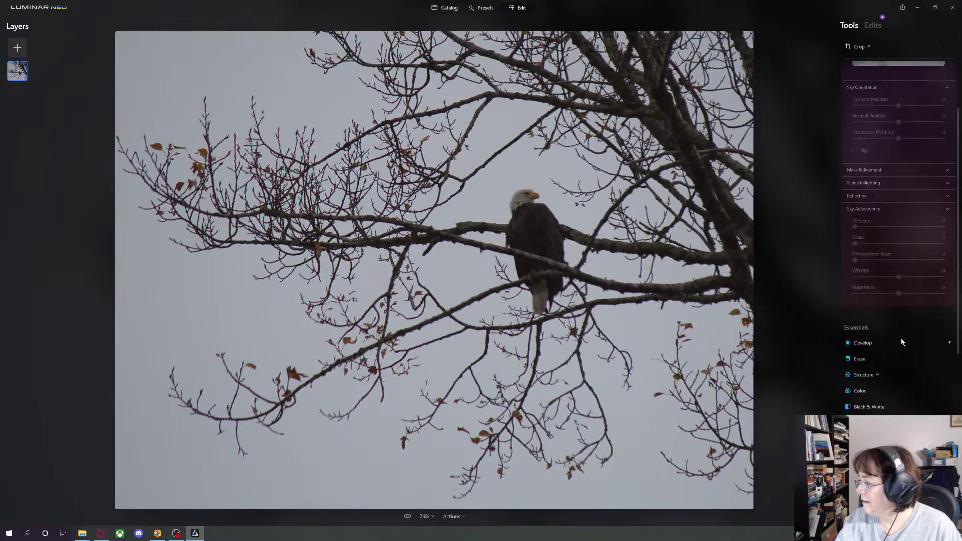
pyautogui.scroll(-3, 901, 341)
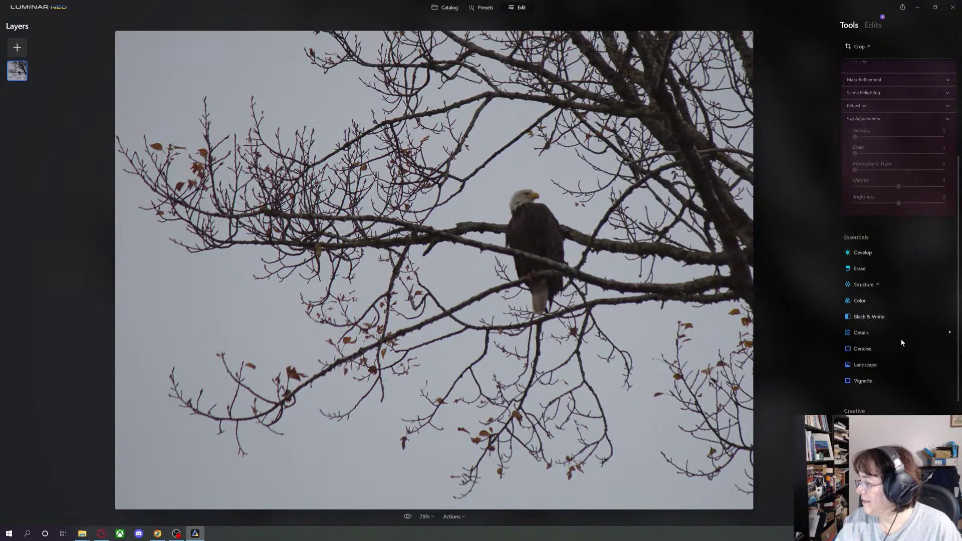
pyautogui.click(872, 365)
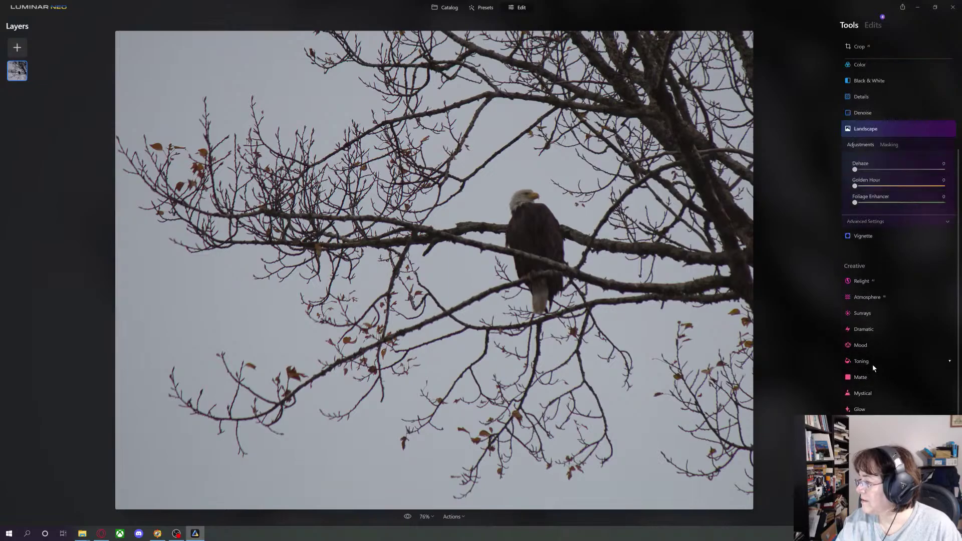
pyautogui.moveTo(854, 169); pyautogui.dragTo(876, 173)
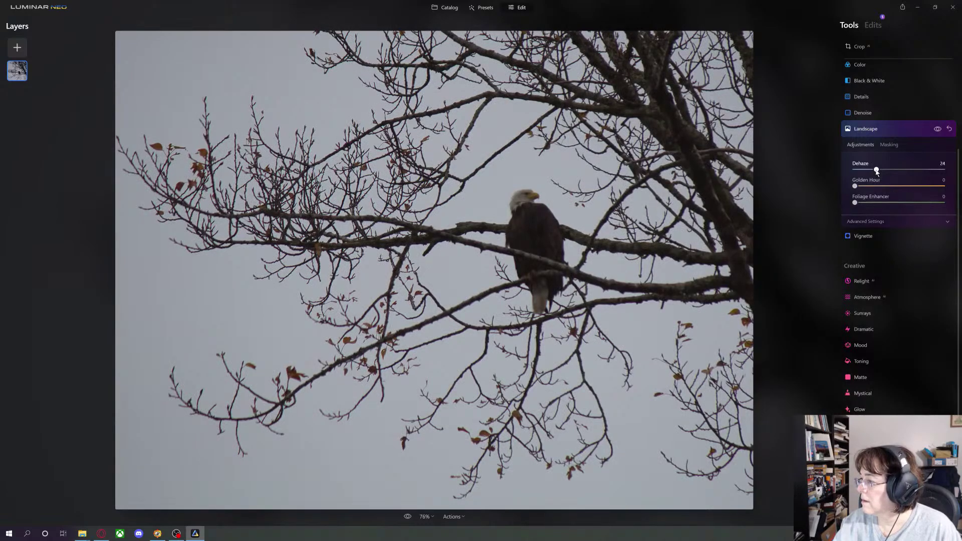
# Set the Landscape tool's Dehaze to 26 and Golden Hour to 50, keeping Foliage Enhancer at 0
pyautogui.moveTo(877, 170)
pyautogui.mouseDown()
pyautogui.moveTo(883, 190)
pyautogui.moveTo(929, 192)
pyautogui.moveTo(858, 192)
pyautogui.moveTo(901, 190)
pyautogui.moveTo(878, 171)
pyautogui.mouseUp()
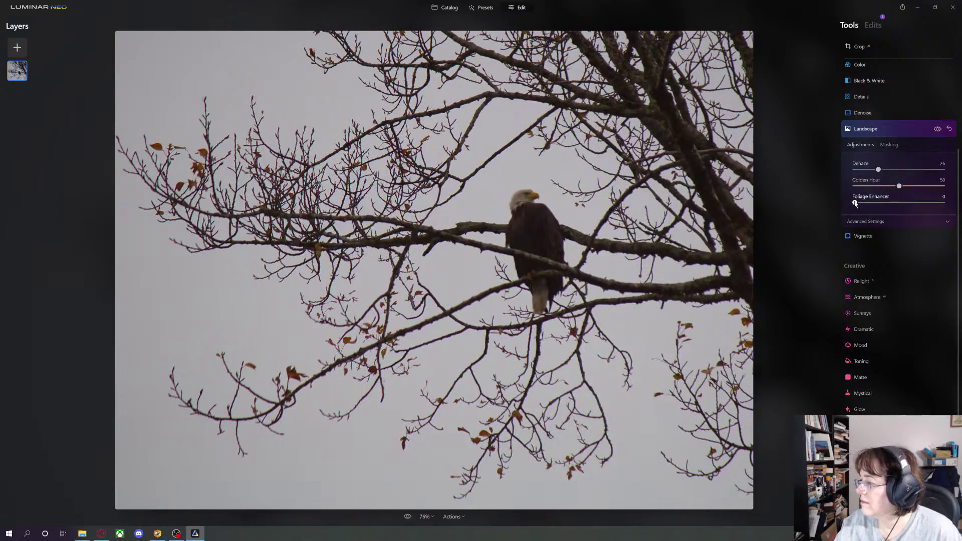
pyautogui.moveTo(855, 203)
pyautogui.mouseDown()
pyautogui.moveTo(882, 204)
pyautogui.moveTo(842, 202)
pyautogui.mouseUp()
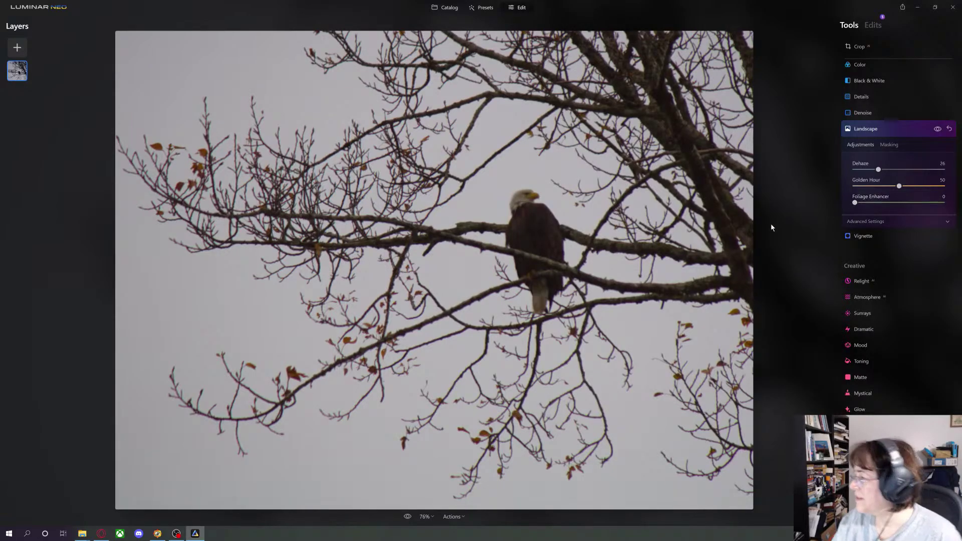
# Set Luminosity Denoise to 34 for the eagle photo
pyautogui.scroll(5, 867, 237)
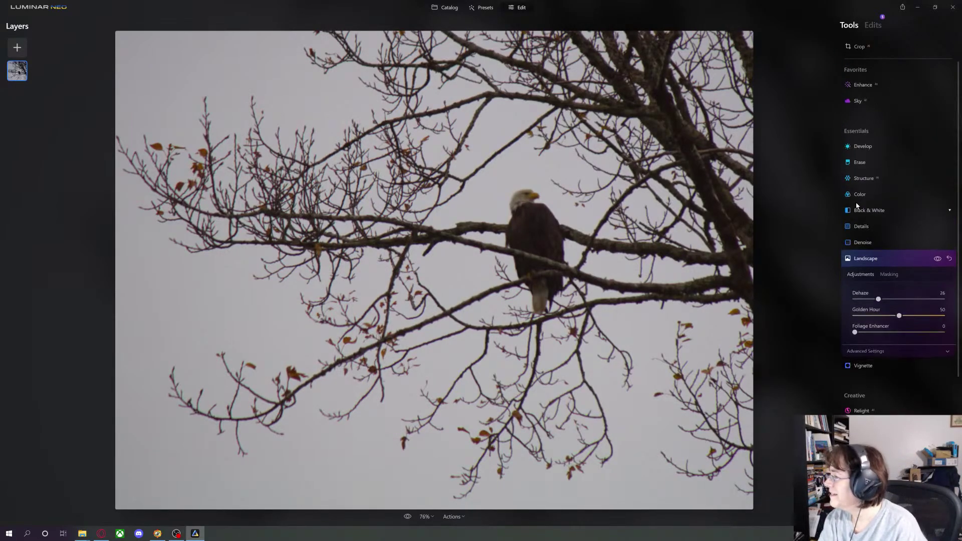
pyautogui.click(863, 243)
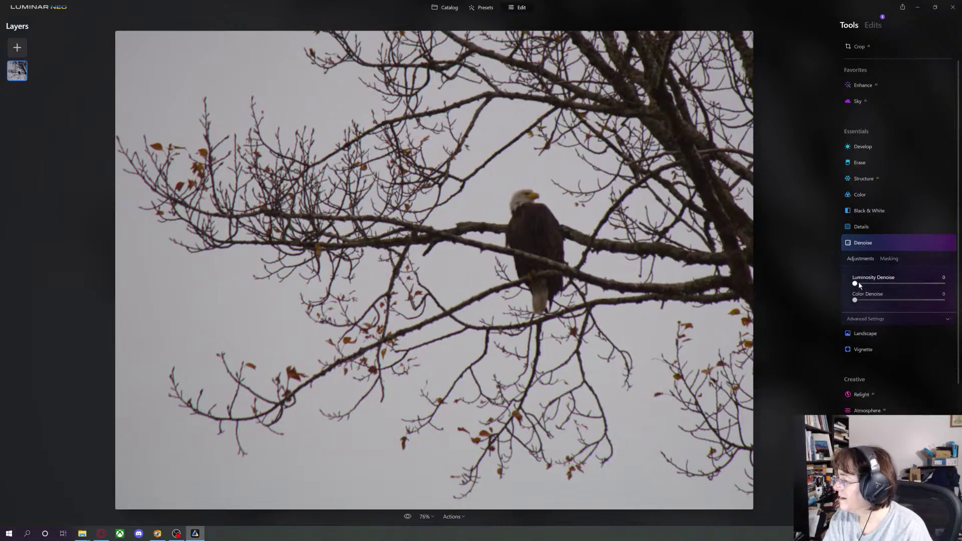
pyautogui.moveTo(858, 283); pyautogui.dragTo(886, 286)
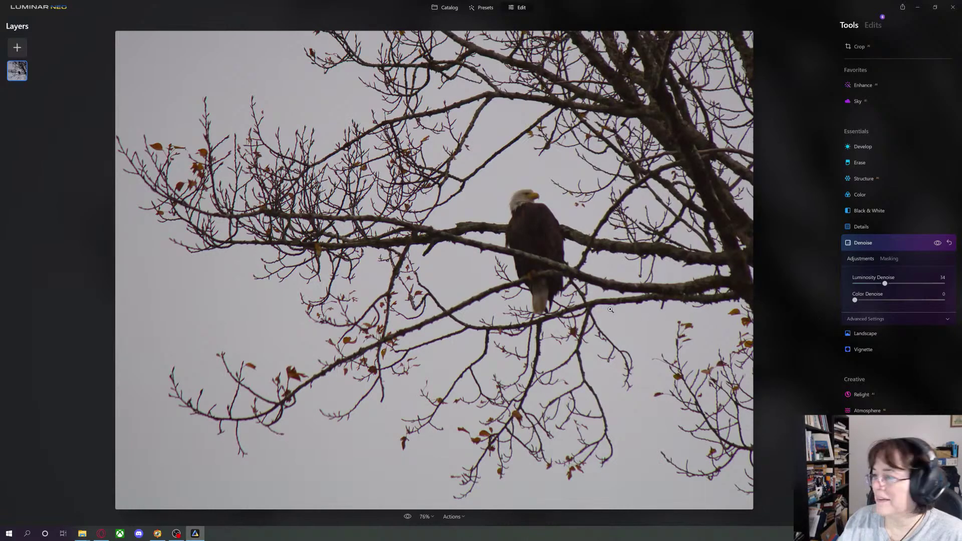
# Browse the mountain and water photos in the maybe folder and open IMG_0304.CR2, the wooded shoreline photo, for editing
pyautogui.click(446, 8)
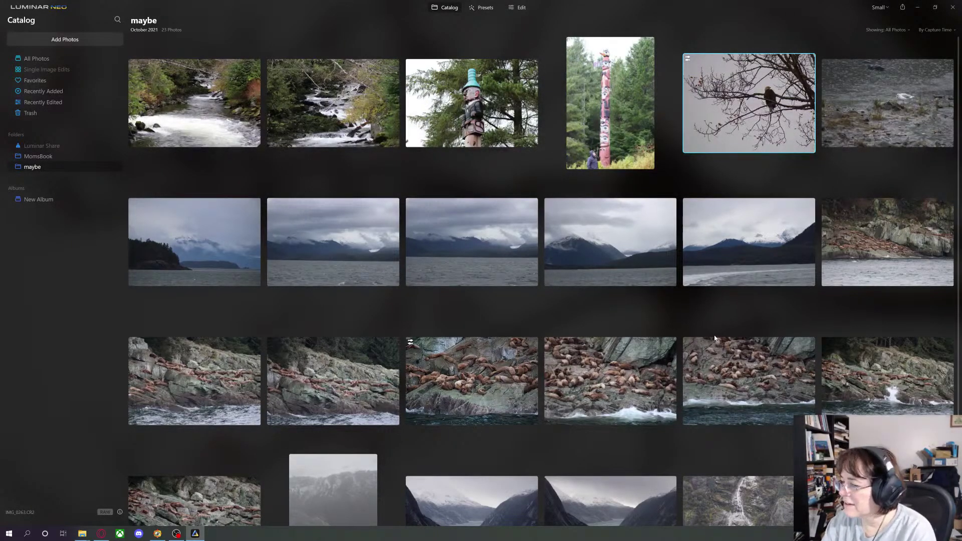
pyautogui.click(748, 247)
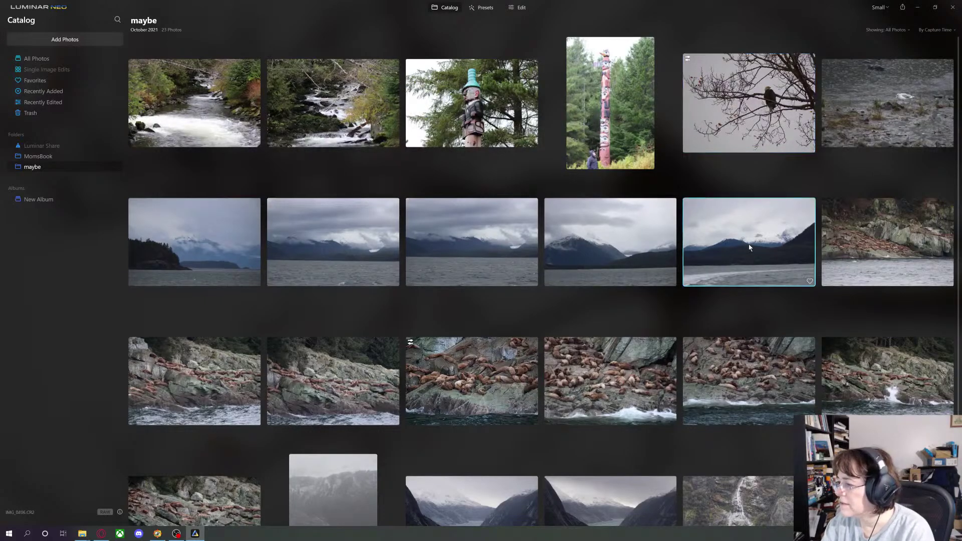
pyautogui.doubleClick(747, 246)
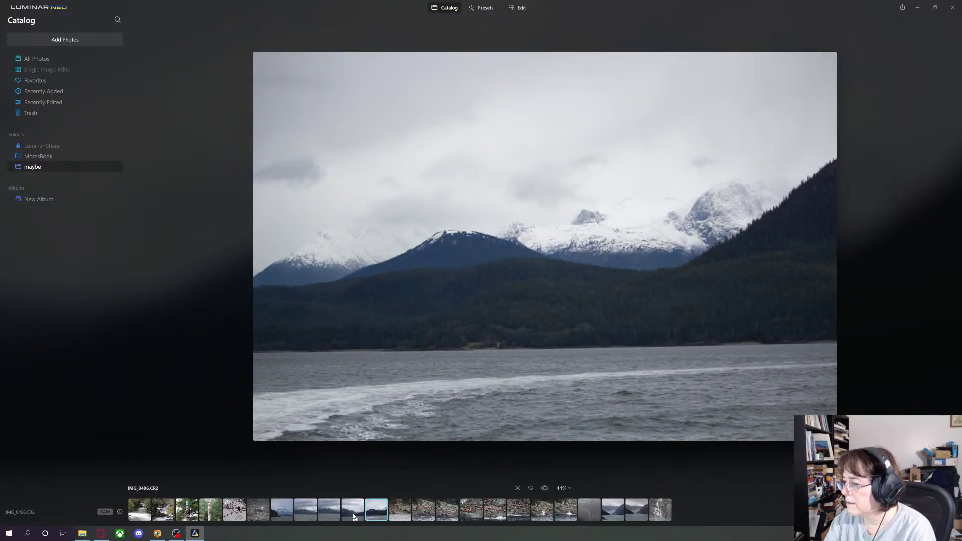
pyautogui.click(353, 516)
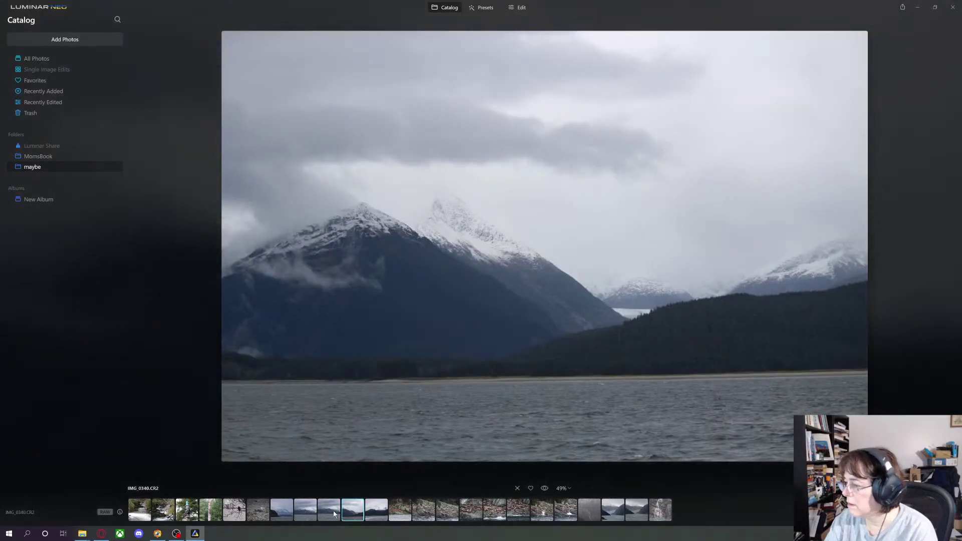
pyautogui.click(333, 512)
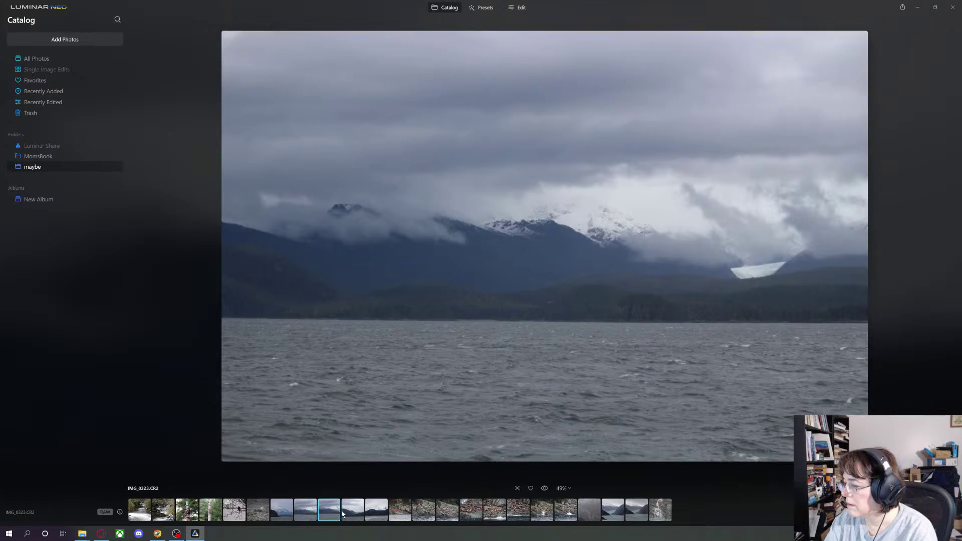
pyautogui.click(353, 513)
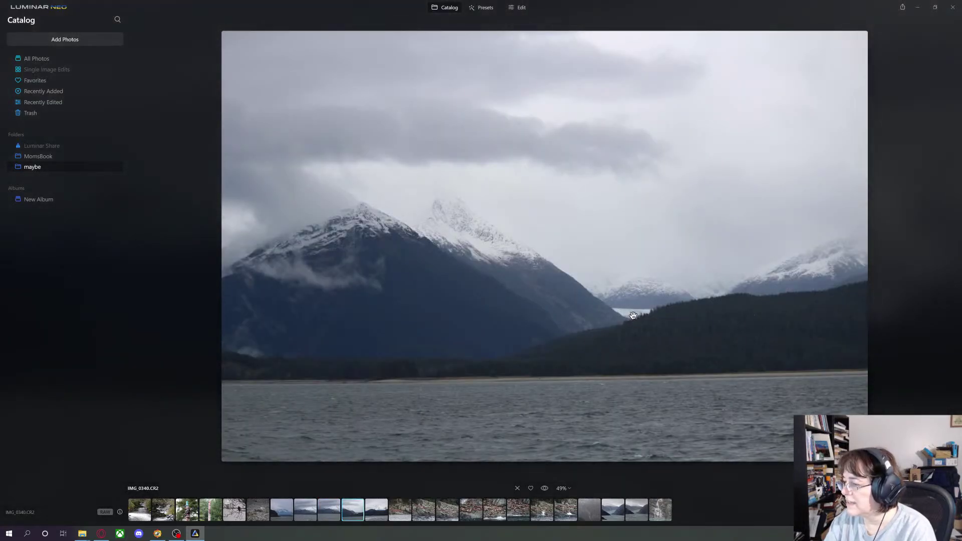
pyautogui.click(329, 507)
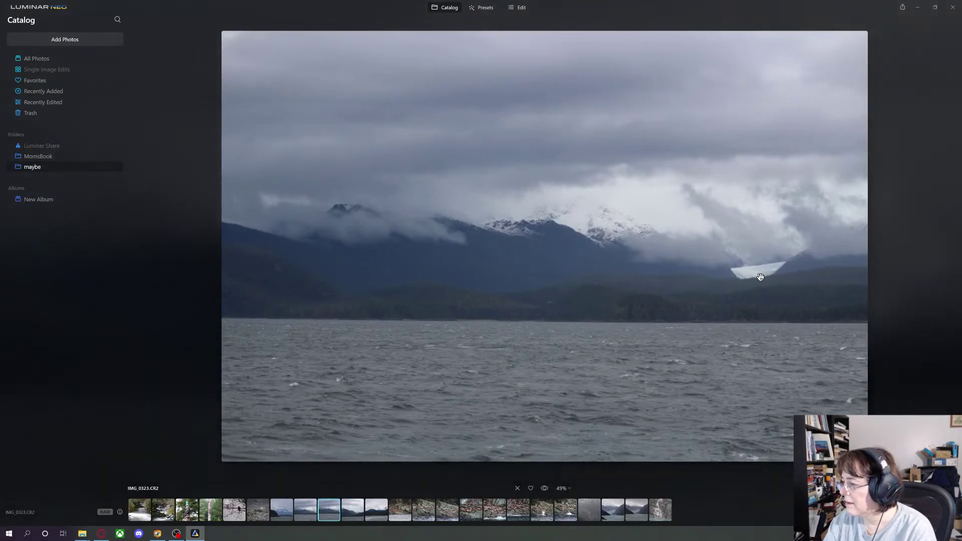
pyautogui.click(305, 512)
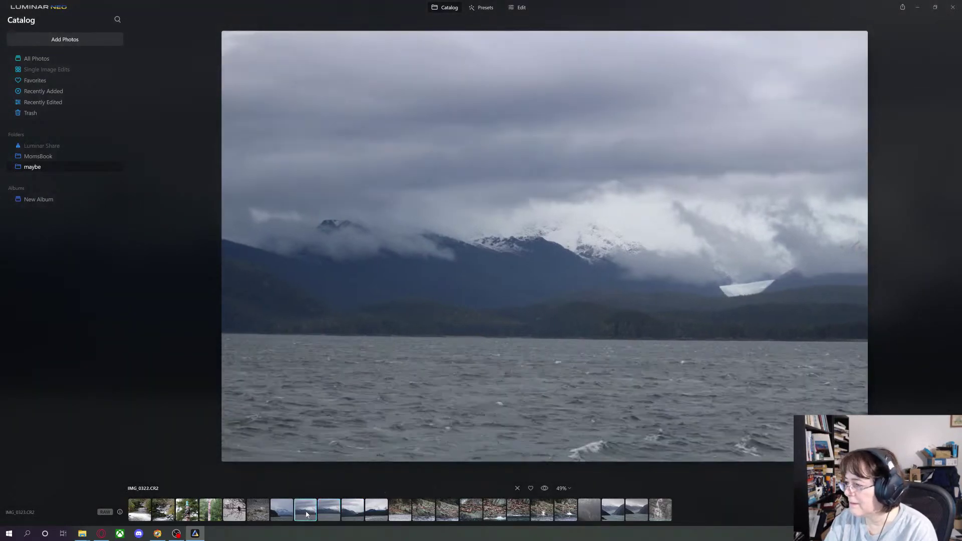
pyautogui.click(285, 513)
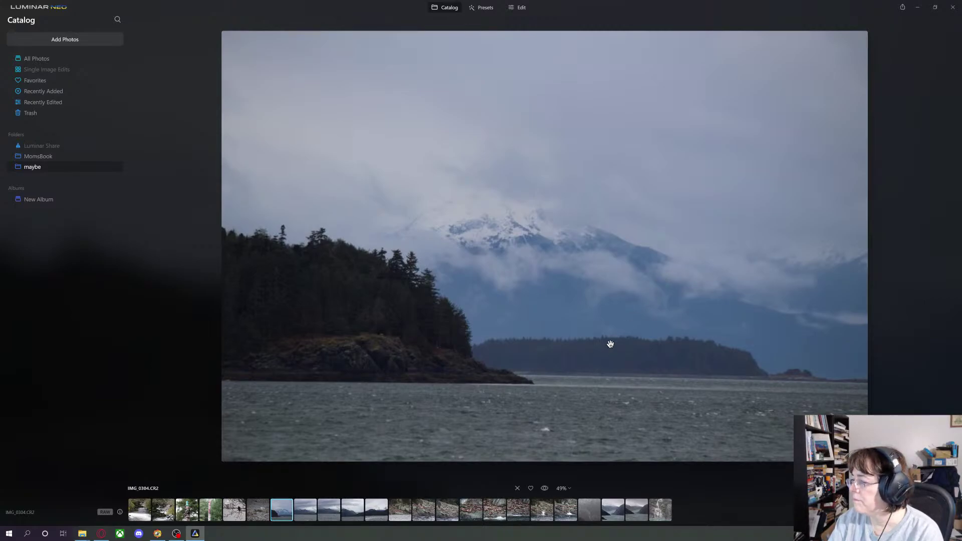
pyautogui.click(519, 8)
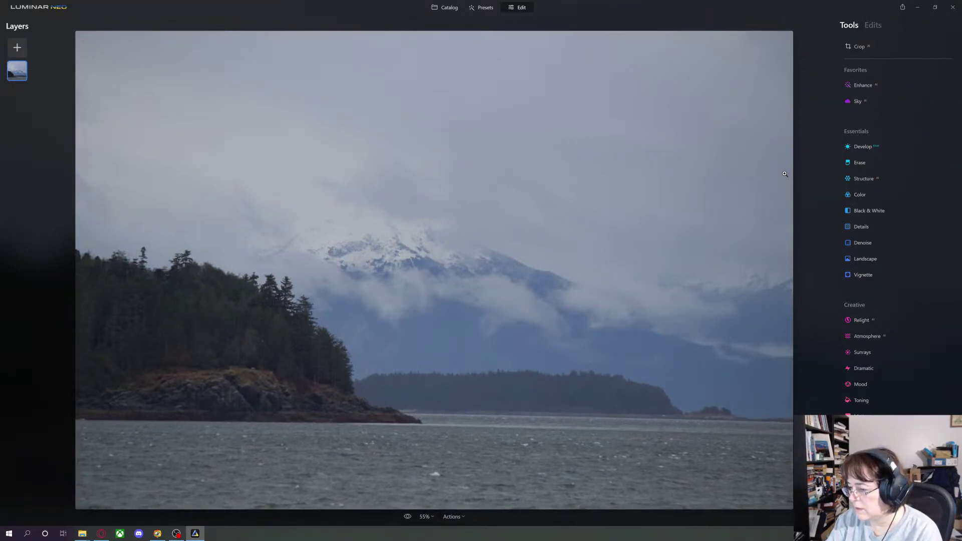
# Set the Enhance tool's Accent to 14 for the shoreline photo
pyautogui.click(863, 86)
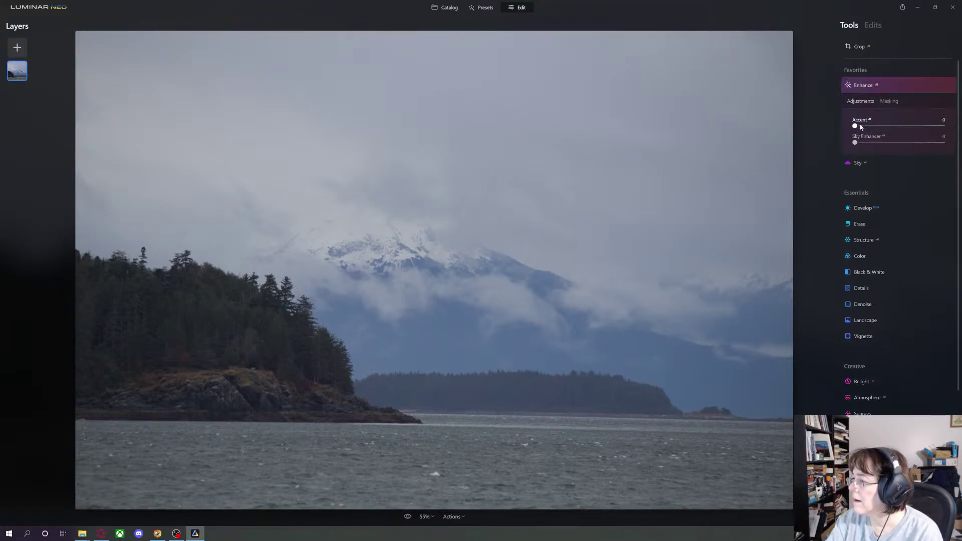
pyautogui.moveTo(855, 126); pyautogui.dragTo(870, 127)
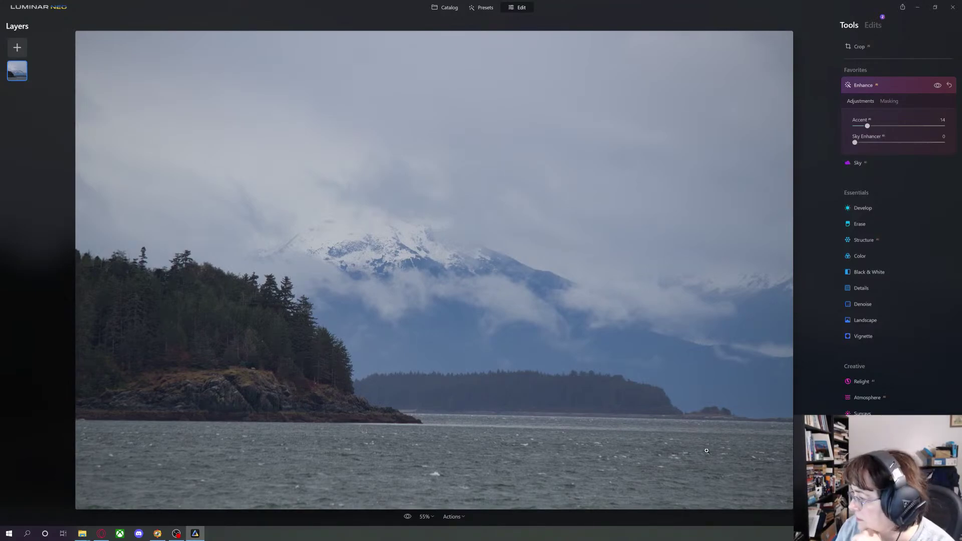
# Try adjusting the Fog Amount in the Atmosphere tool and leave it at 0
pyautogui.click(867, 397)
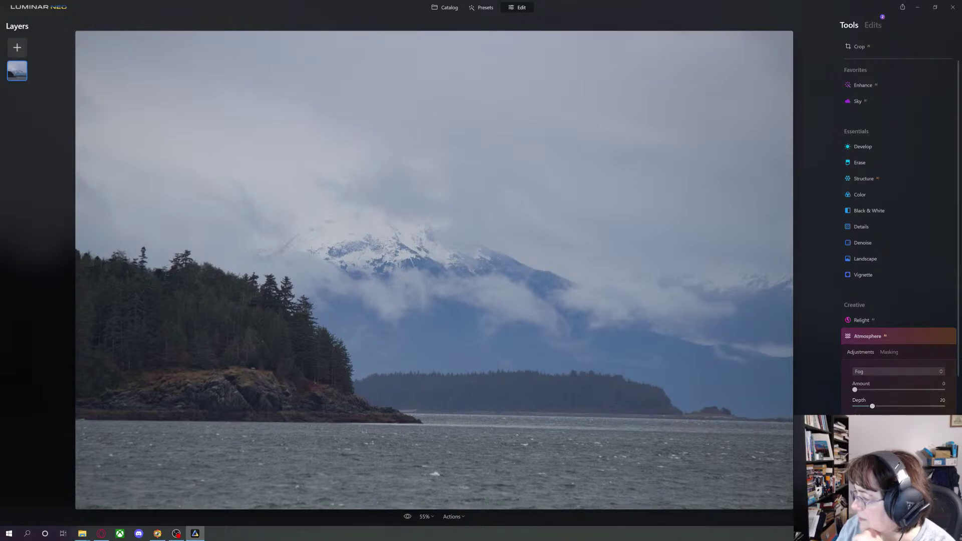
pyautogui.moveTo(855, 392)
pyautogui.mouseDown()
pyautogui.moveTo(871, 390)
pyautogui.moveTo(850, 393)
pyautogui.mouseUp()
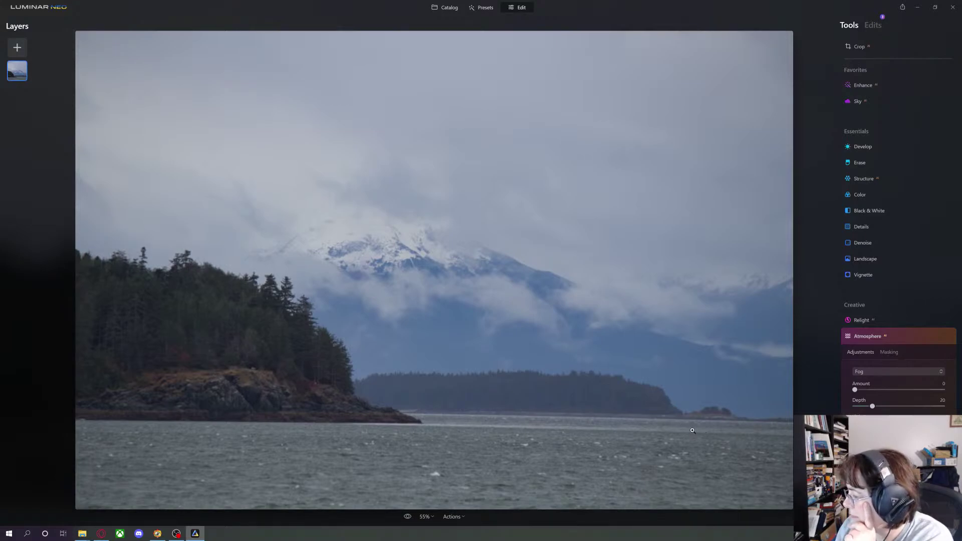
# Apply the Kodack chrome 3 LUT to the shoreline photo with the Mood tool
pyautogui.click(861, 476)
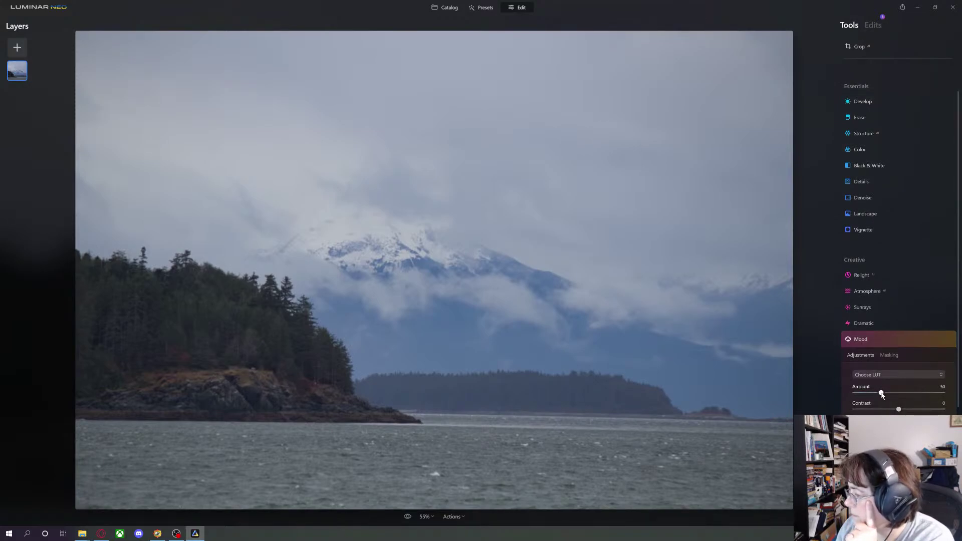
pyautogui.click(897, 376)
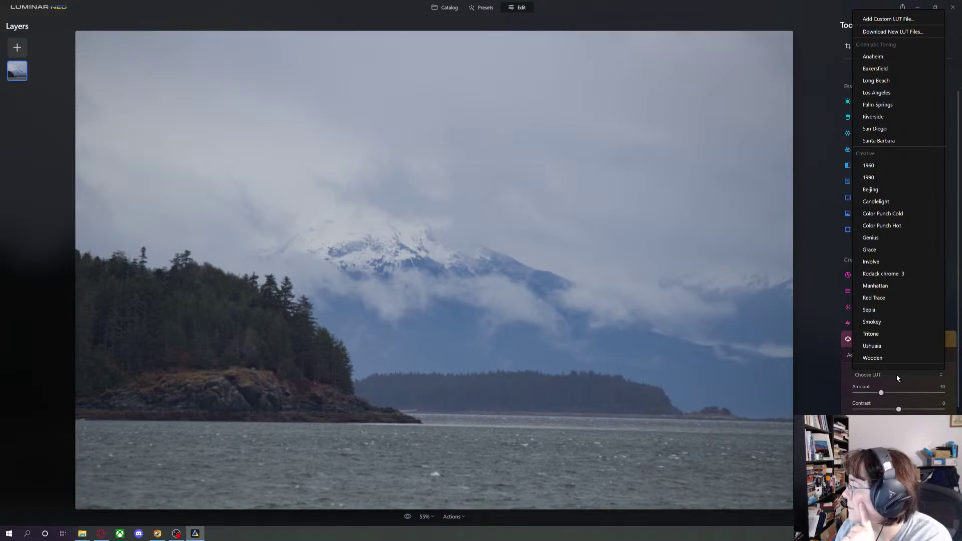
pyautogui.click(880, 273)
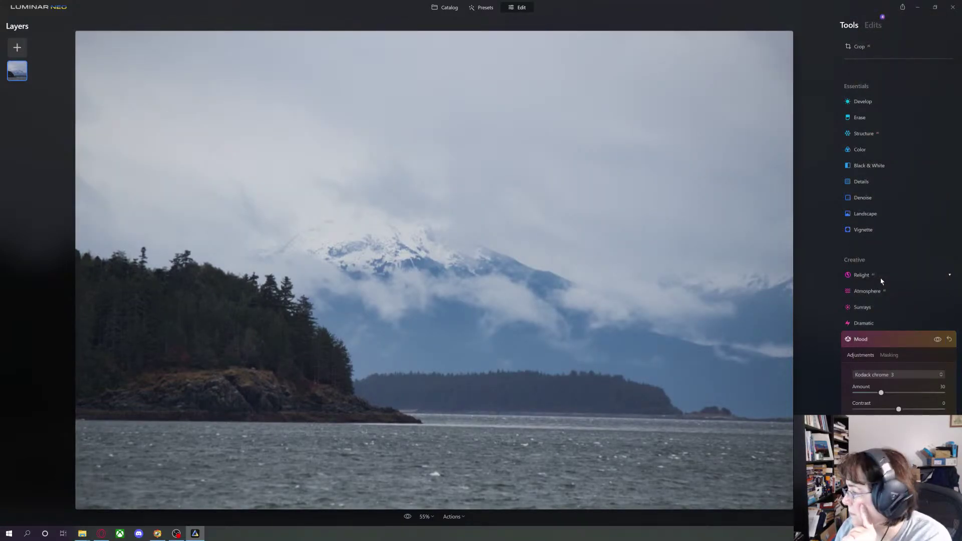
# Try the Color Punch Cold, Color Punch Hot and Sepia LUTs, and return to Kodack chrome 3
pyautogui.click(910, 377)
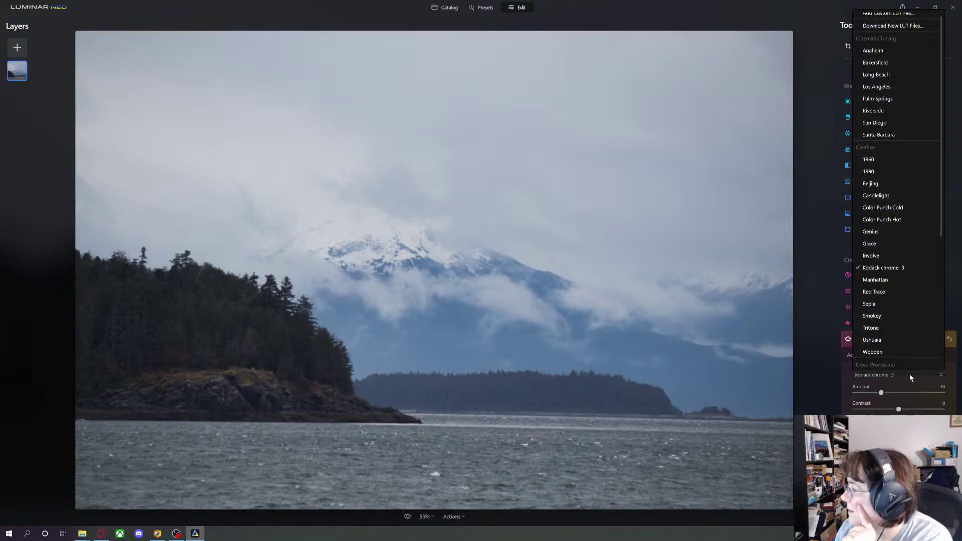
pyautogui.click(879, 207)
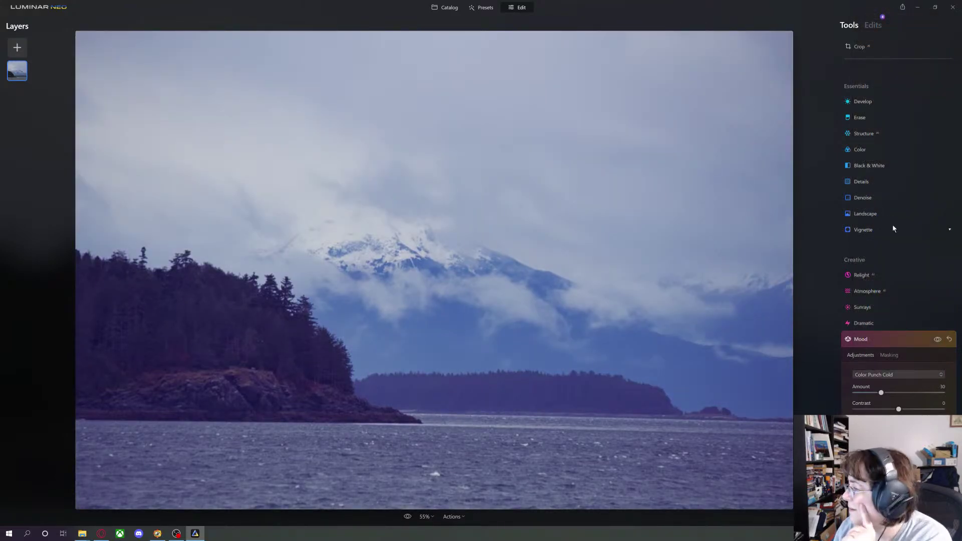
pyautogui.click(913, 375)
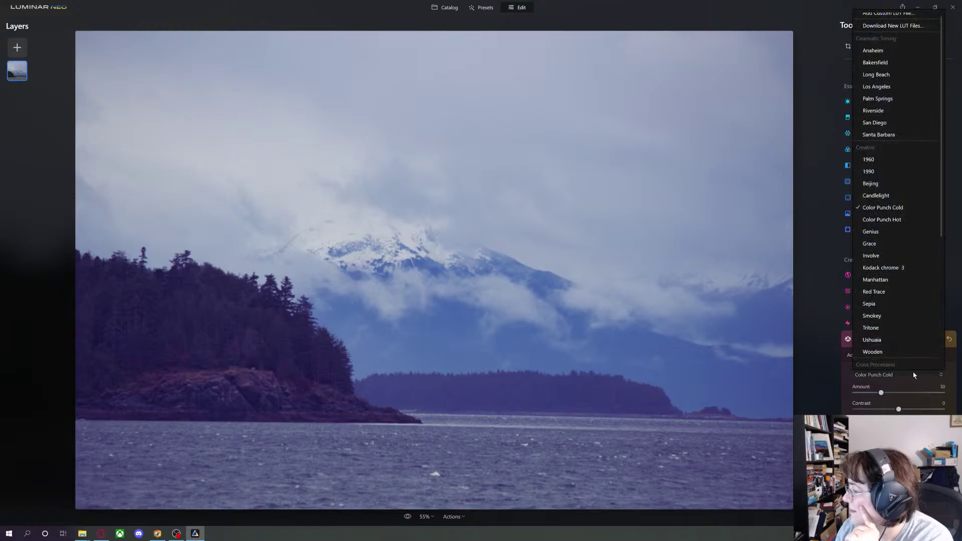
pyautogui.click(887, 219)
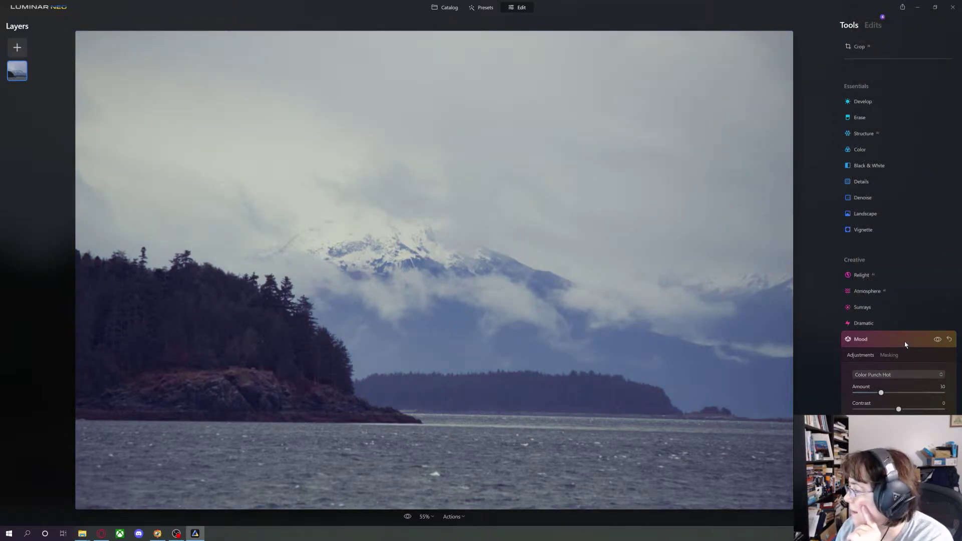
pyautogui.click(910, 376)
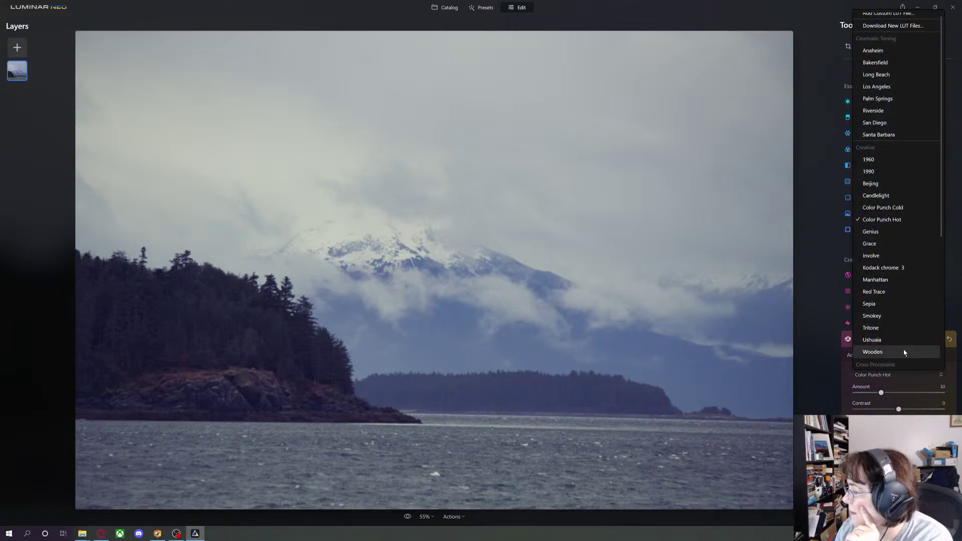
pyautogui.click(876, 304)
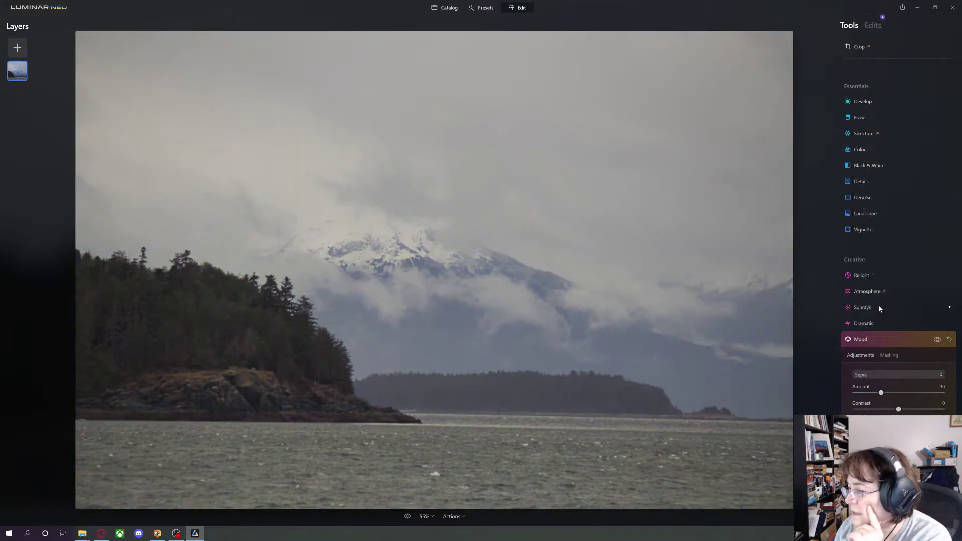
pyautogui.click(897, 376)
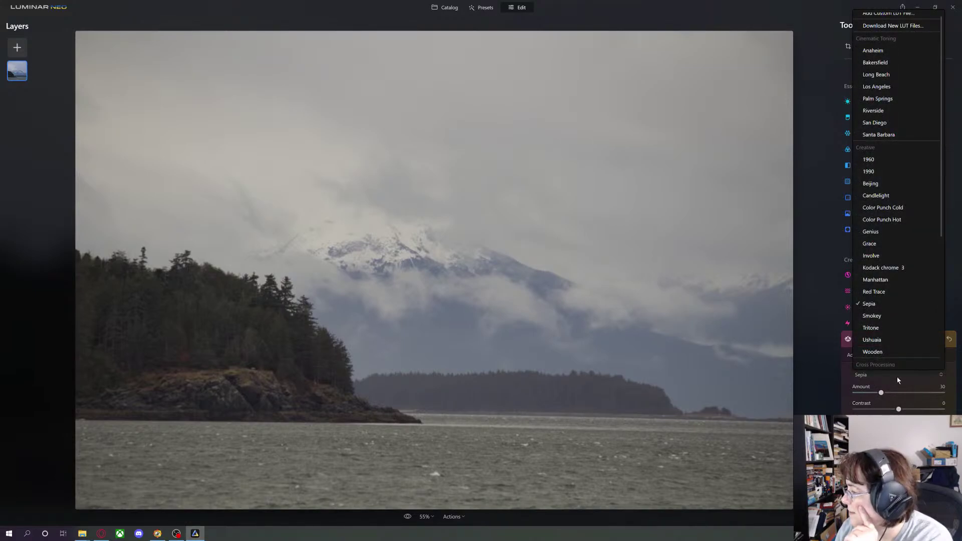
pyautogui.click(881, 268)
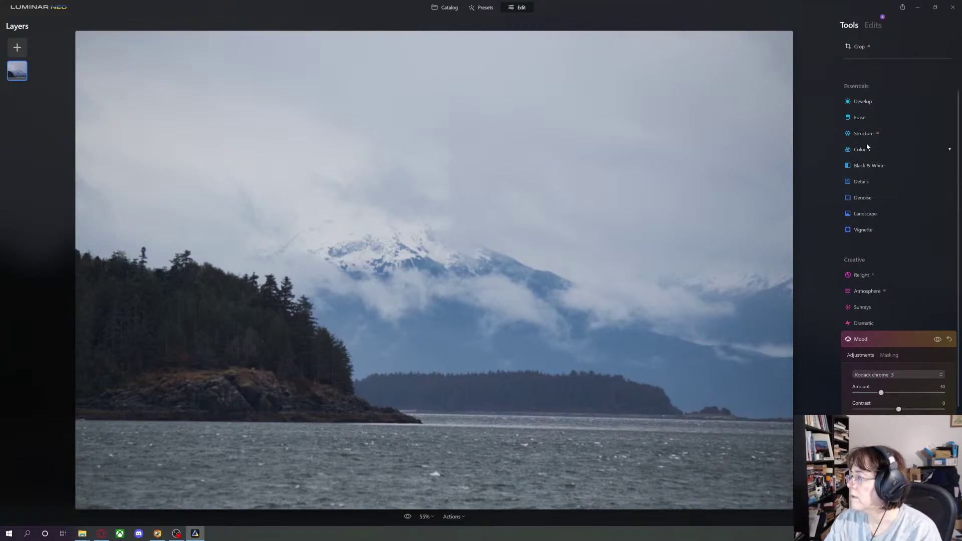
# Try the transposed crop orientation on the shoreline photo, restore the original one, and set the crop ratio to 16:9
pyautogui.click(859, 47)
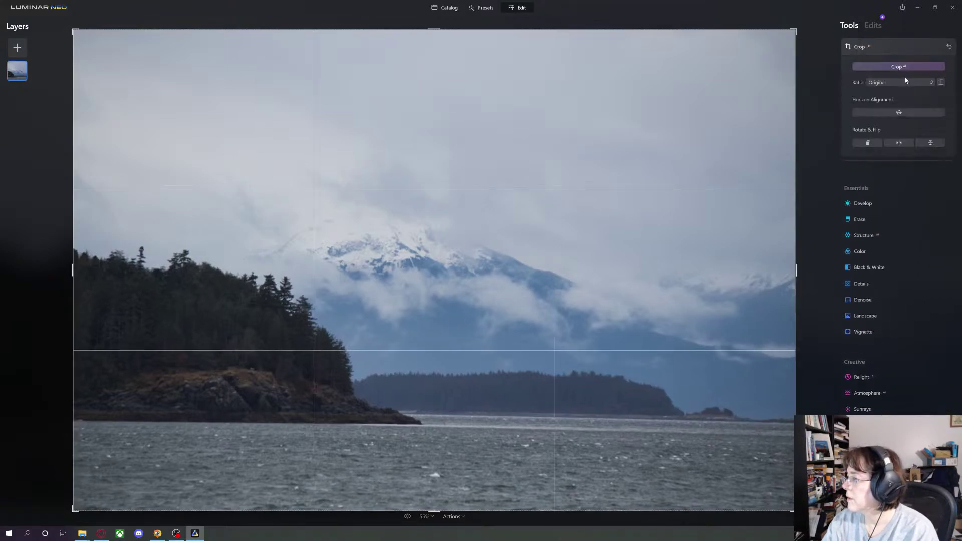
pyautogui.click(941, 82)
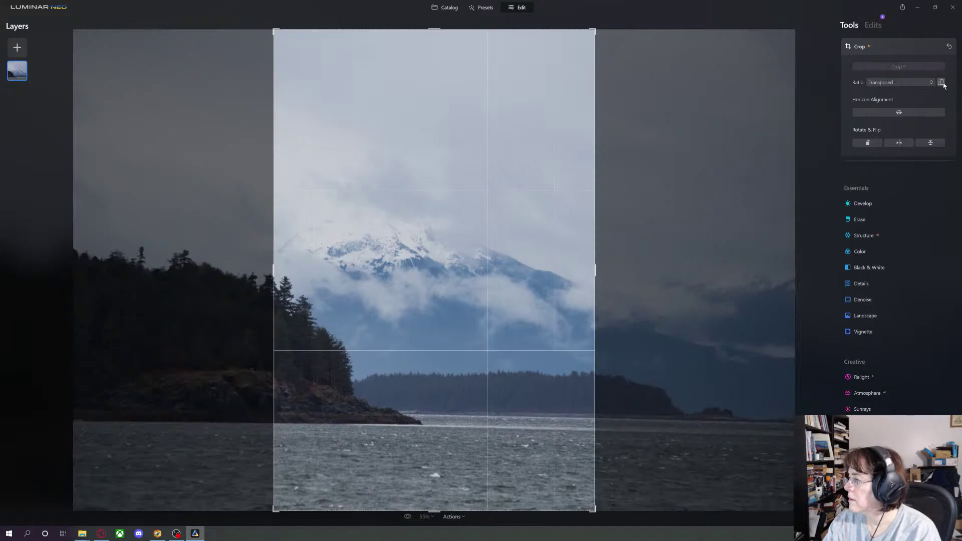
pyautogui.click(941, 83)
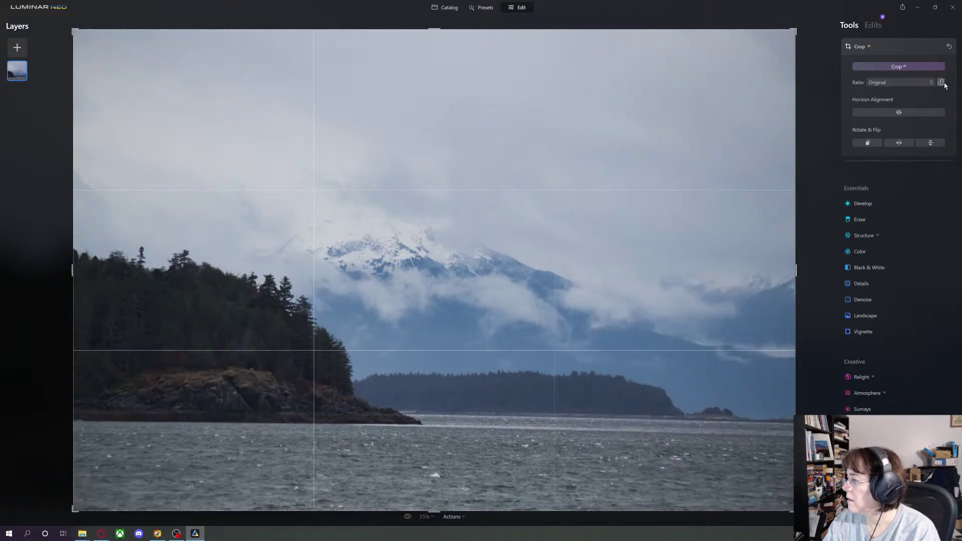
pyautogui.click(933, 83)
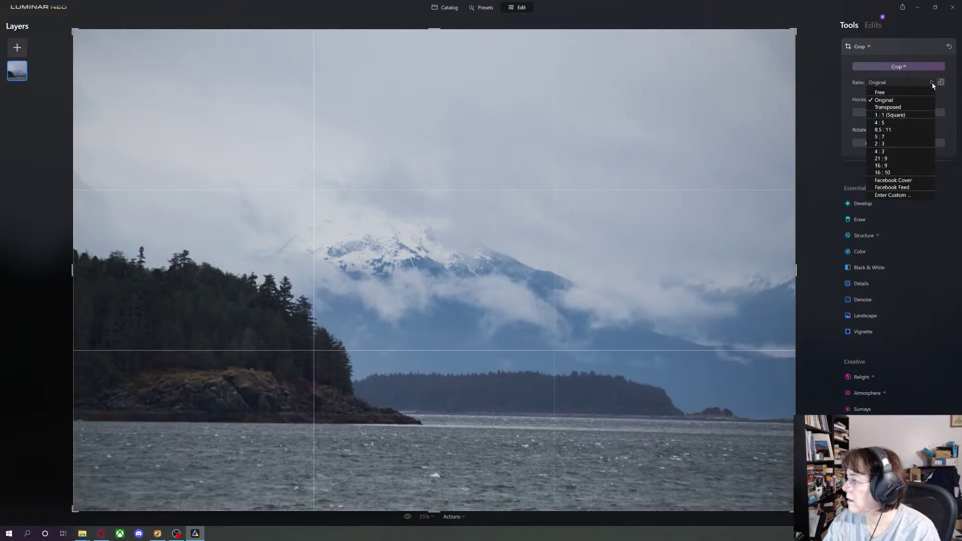
pyautogui.click(894, 165)
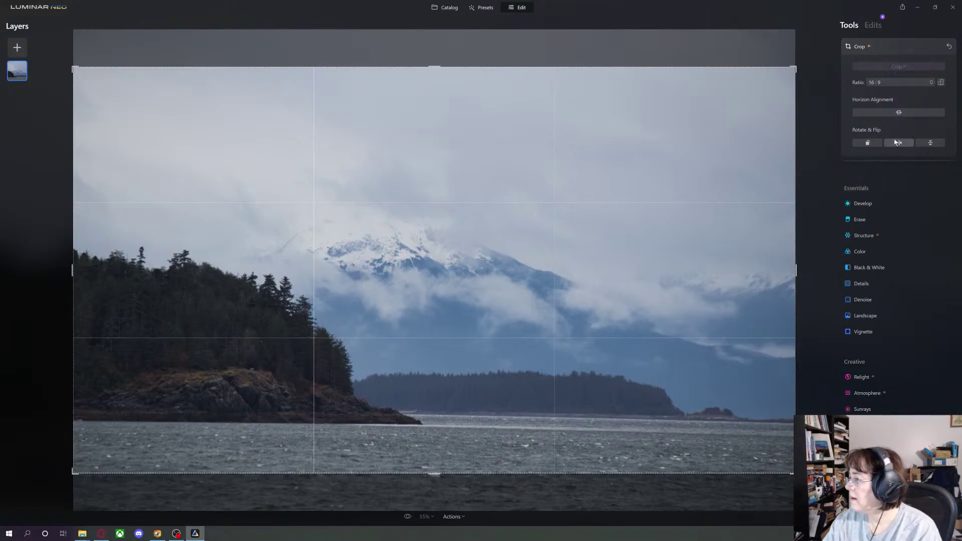
# Straighten the shoreline photo with automatic horizon alignment and finish the 16:9 crop
pyautogui.click(899, 113)
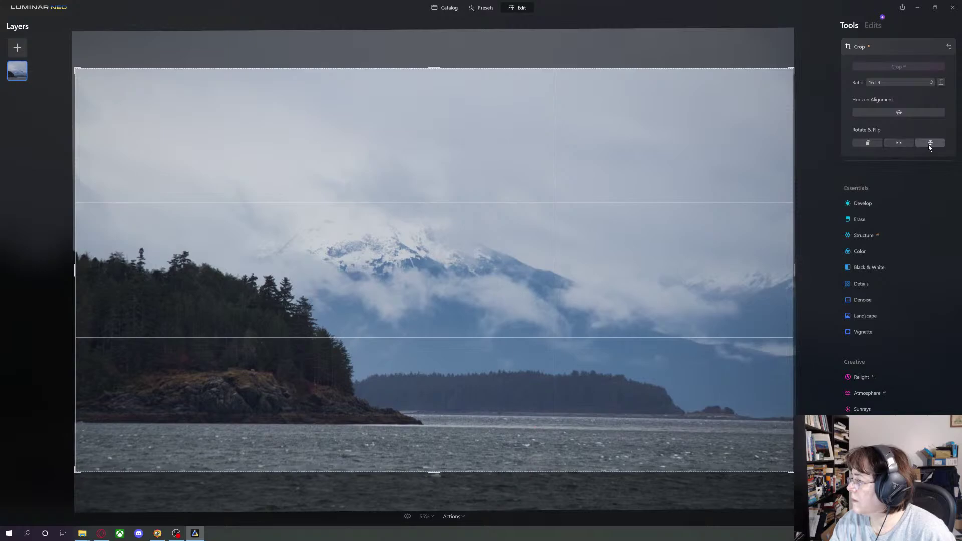
pyautogui.click(857, 47)
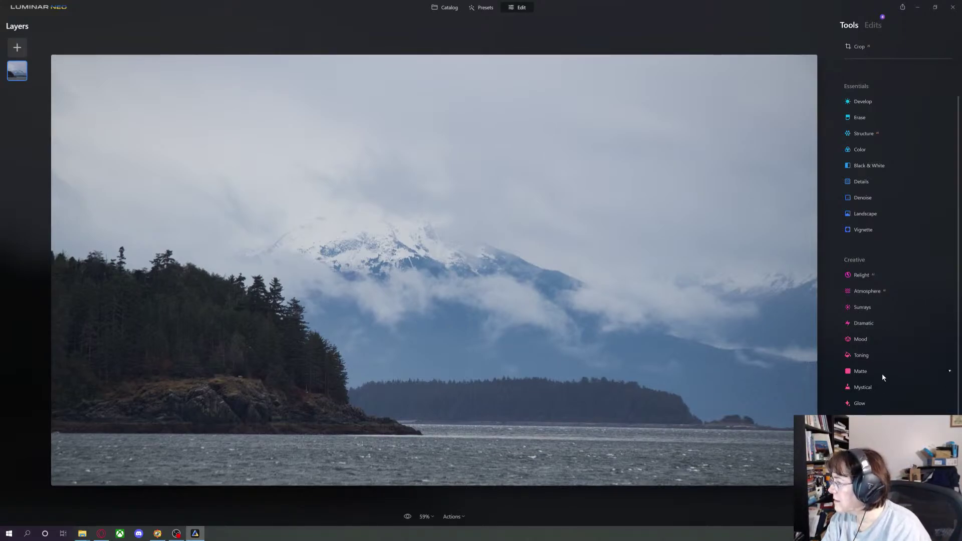
# Set Foliage Enhancer to 43 and Dehaze to 11 for the shoreline photo with the Landscape tool
pyautogui.click(864, 214)
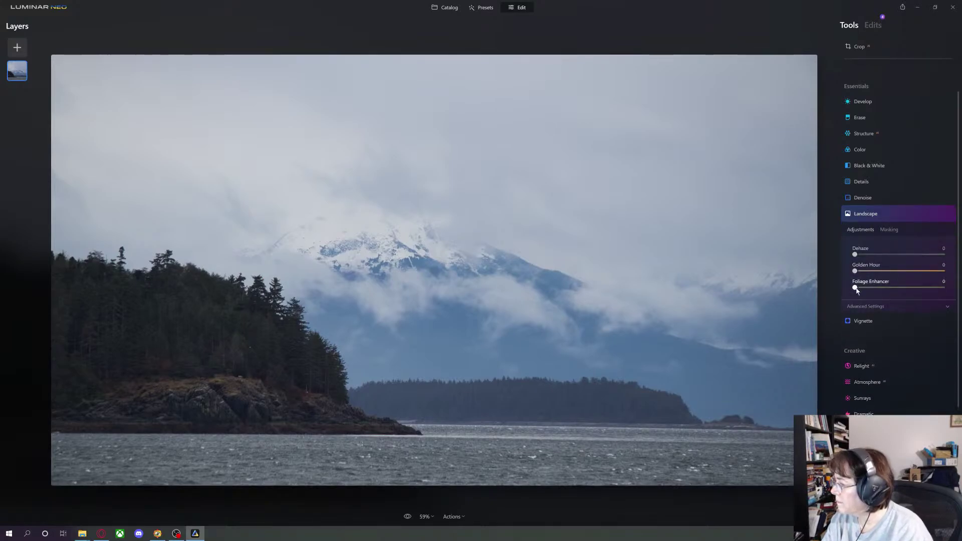
pyautogui.moveTo(855, 287); pyautogui.dragTo(886, 290)
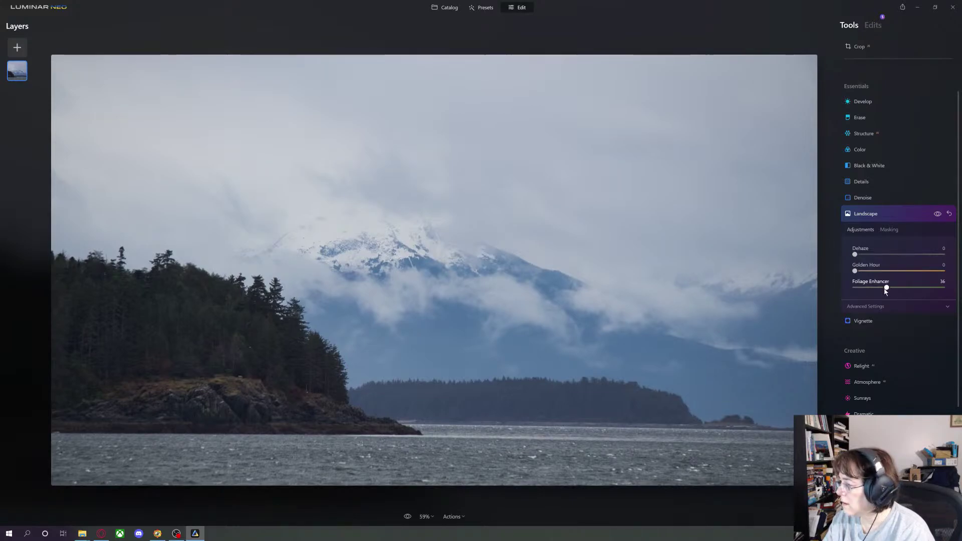
pyautogui.moveTo(886, 291); pyautogui.dragTo(892, 290)
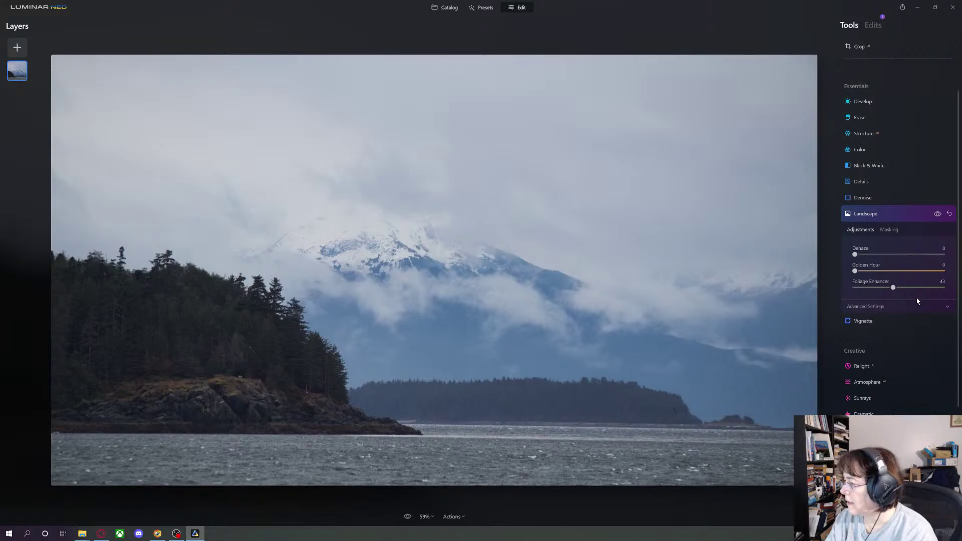
pyautogui.moveTo(855, 254); pyautogui.dragTo(865, 256)
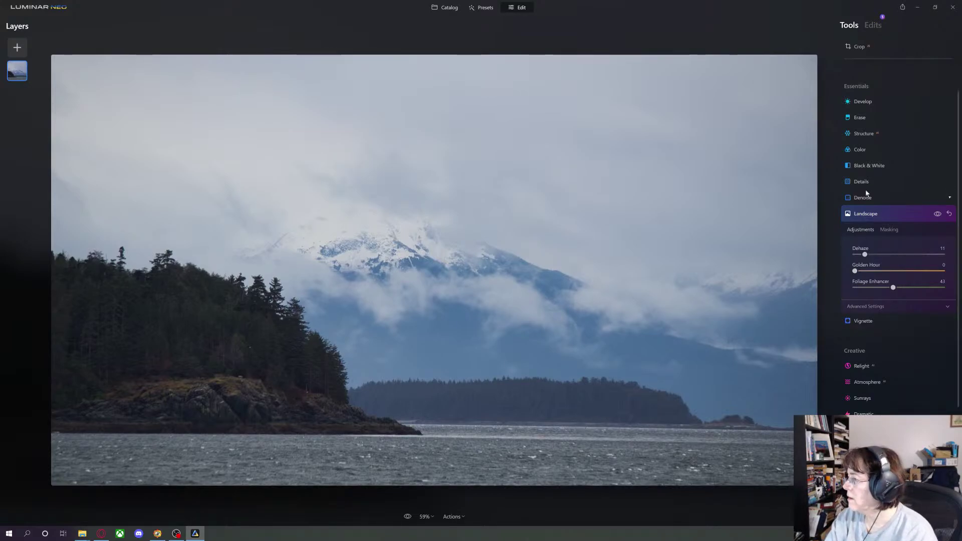
# Try converting the shoreline photo to black and white and look at the Luminance and Saturation color controls
pyautogui.click(885, 167)
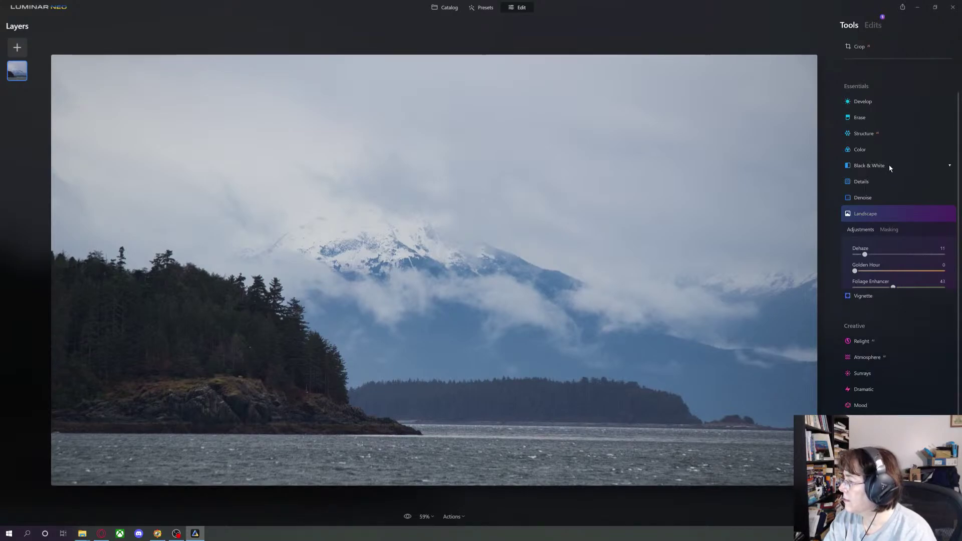
pyautogui.click(912, 203)
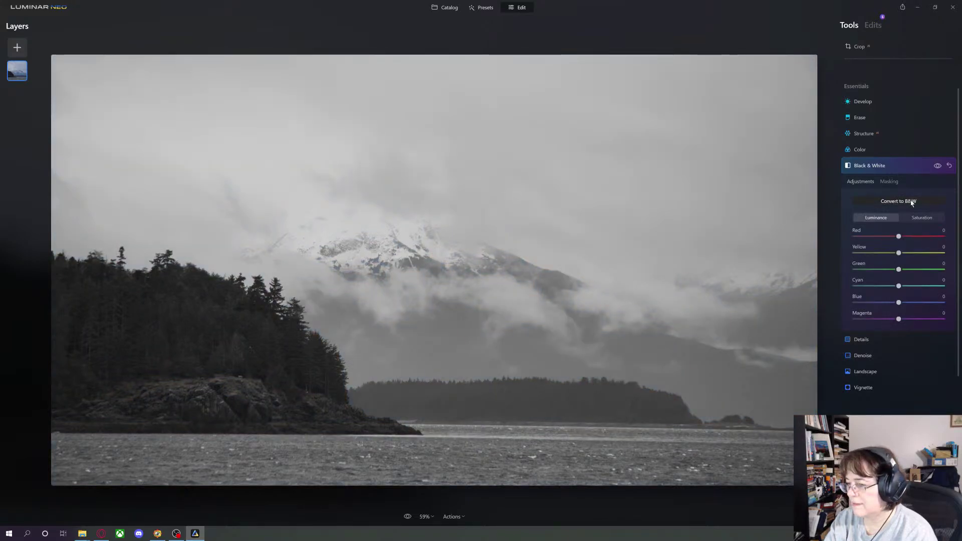
pyautogui.click(912, 202)
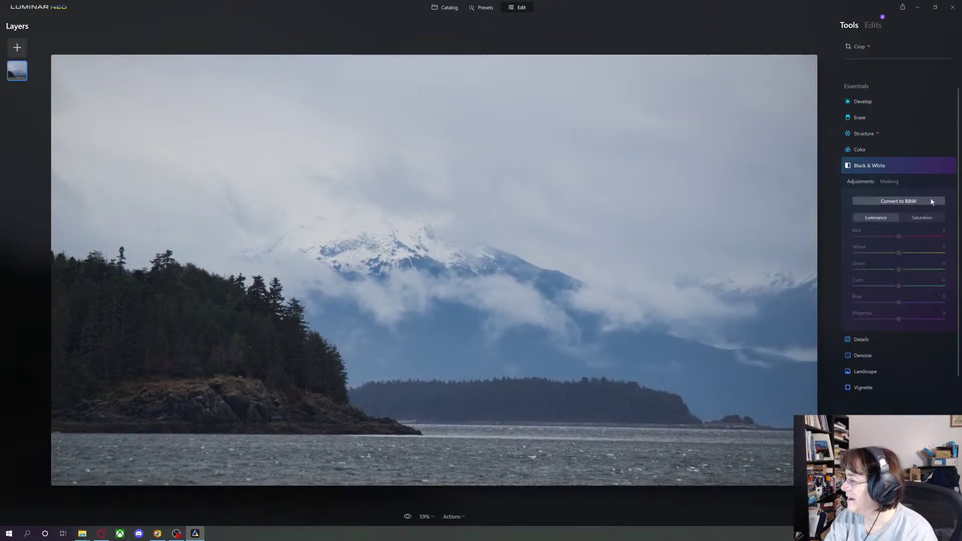
pyautogui.click(911, 220)
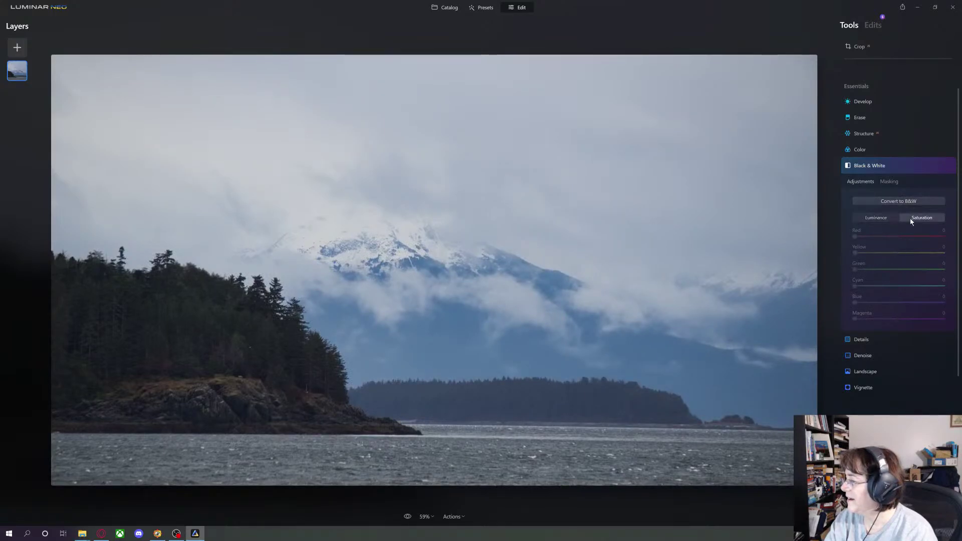
pyautogui.click(881, 221)
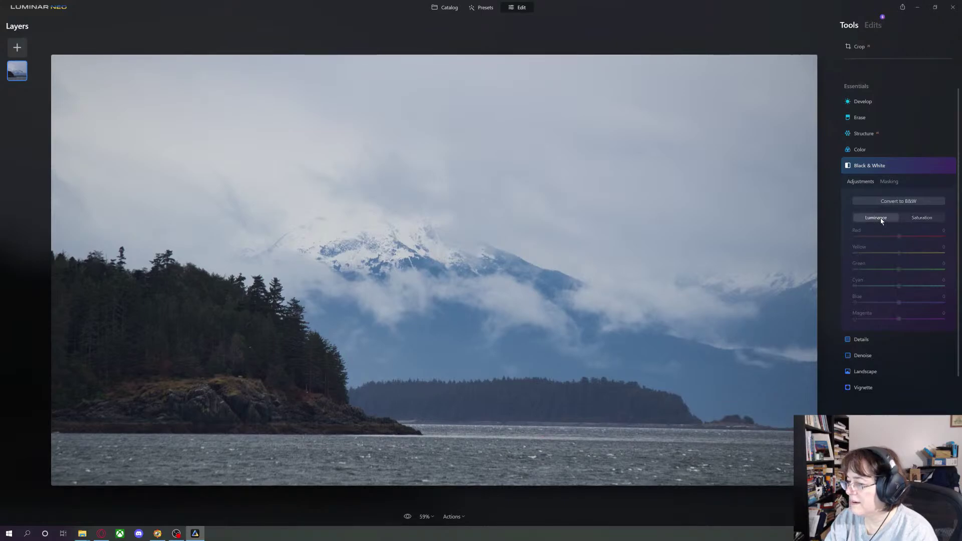
pyautogui.click(918, 223)
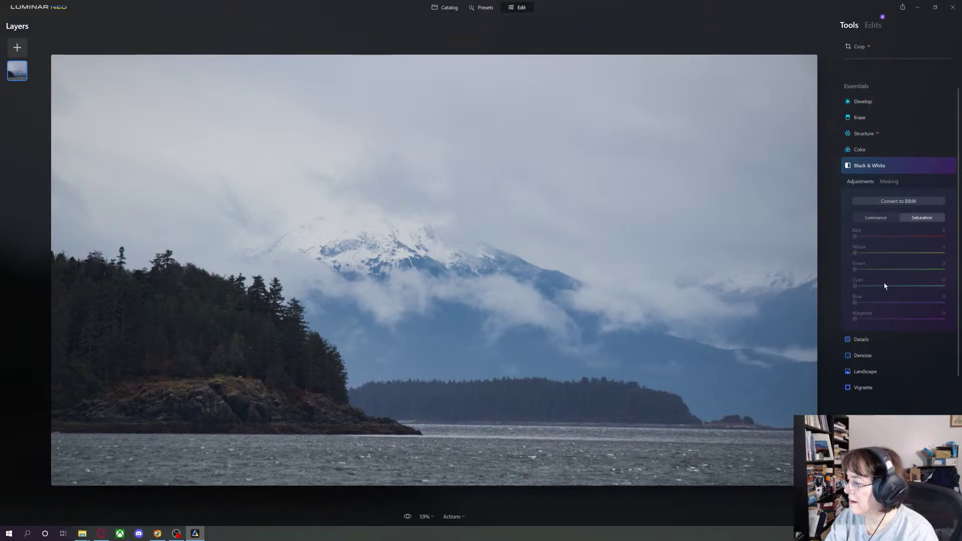
pyautogui.click(887, 166)
pyautogui.scroll(2, 875, 250)
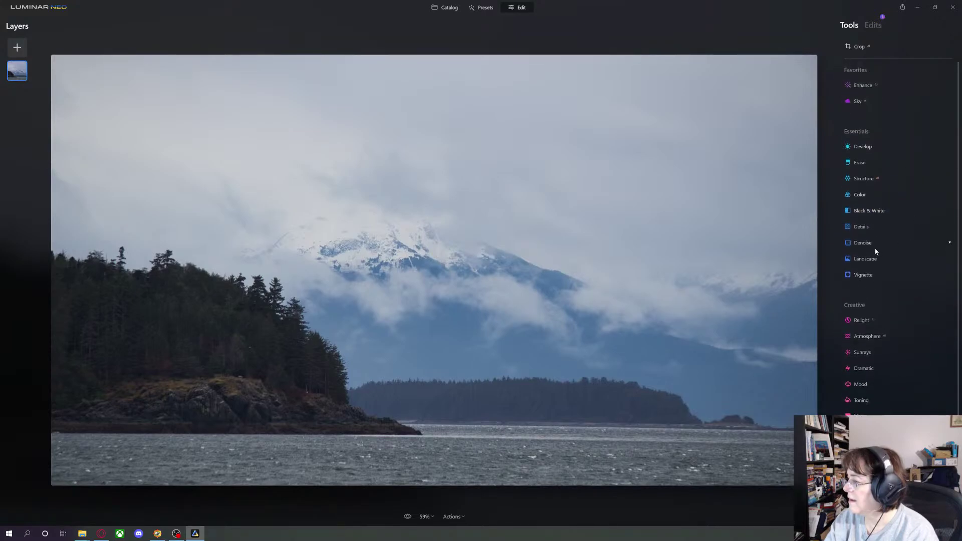
pyautogui.scroll(-2, 875, 248)
pyautogui.click(876, 166)
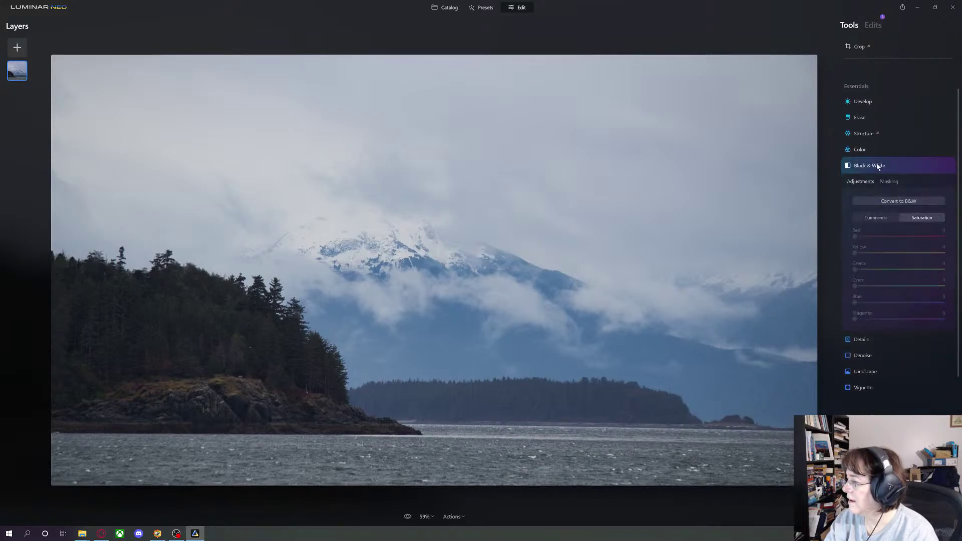
pyautogui.click(876, 166)
pyautogui.scroll(2, 869, 211)
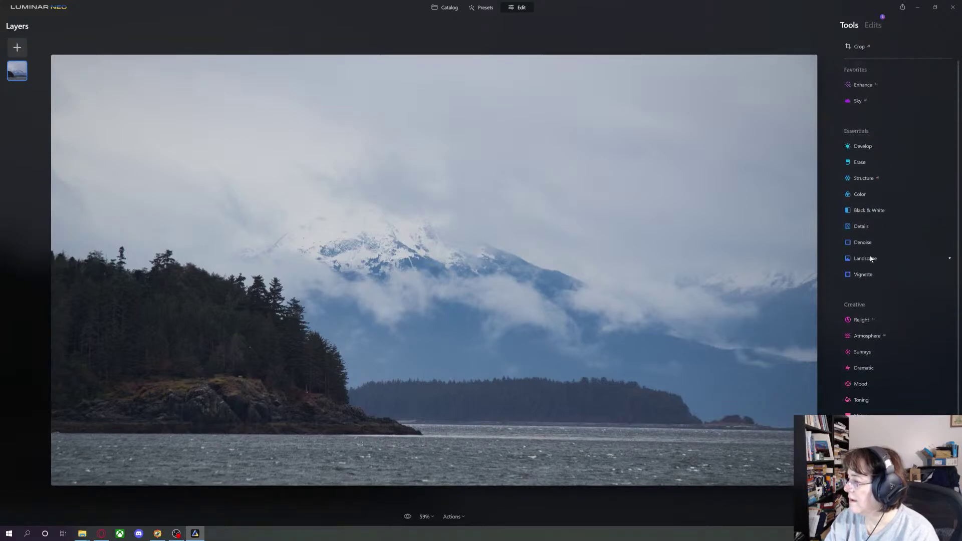
# Set Highlights to 5, Smart Contrast to -17 and Exposure to 0.26 for the shoreline photo with the Develop tool
pyautogui.click(870, 146)
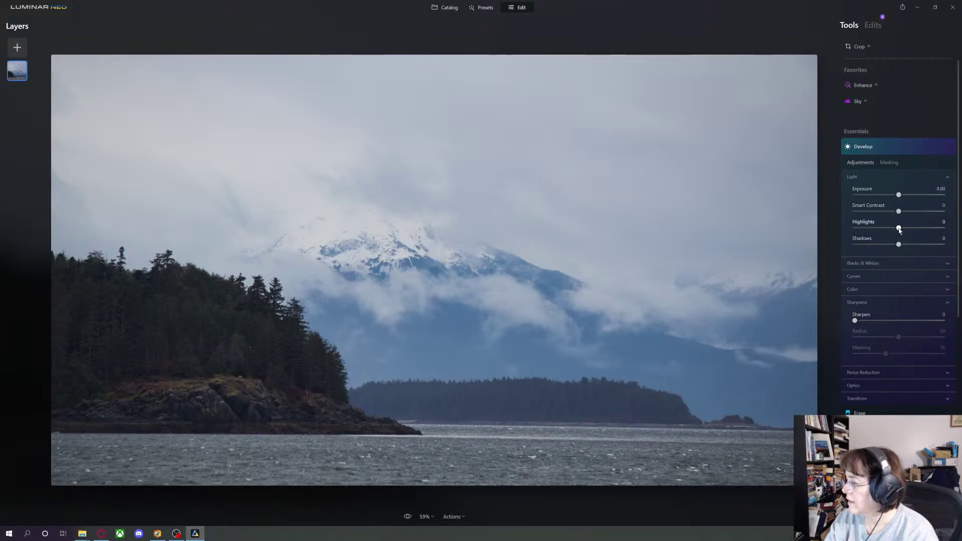
pyautogui.moveTo(900, 229); pyautogui.dragTo(903, 230)
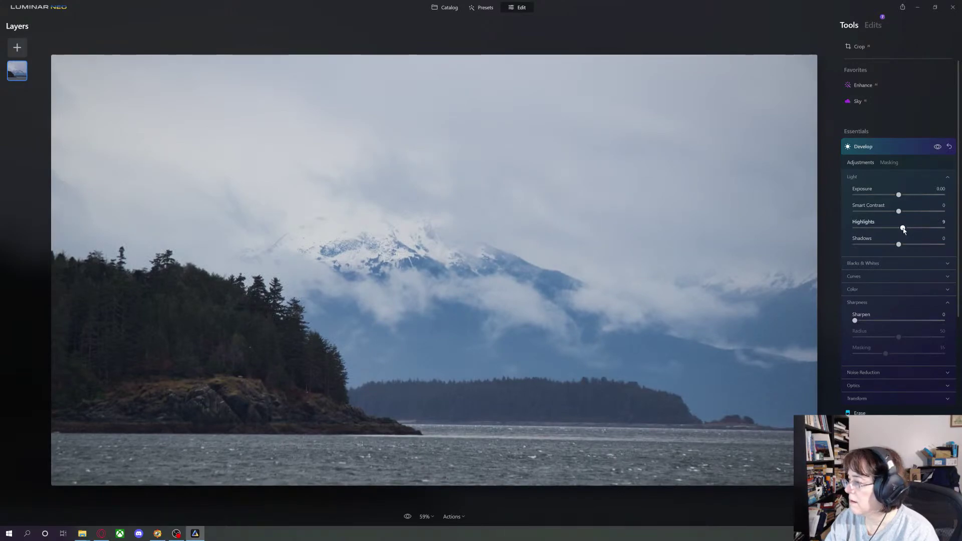
pyautogui.moveTo(904, 229); pyautogui.dragTo(904, 214)
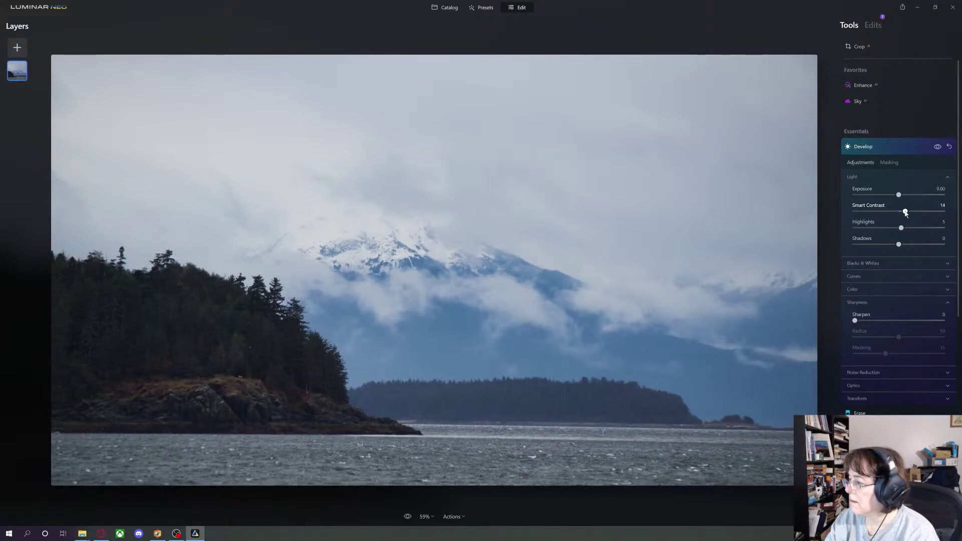
pyautogui.moveTo(905, 213)
pyautogui.mouseDown()
pyautogui.moveTo(923, 213)
pyautogui.moveTo(888, 216)
pyautogui.mouseUp()
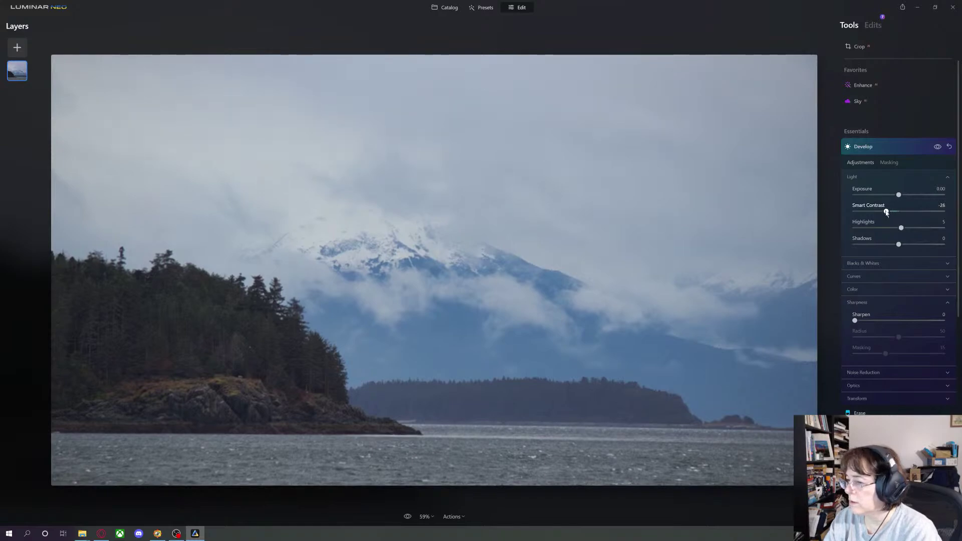
pyautogui.moveTo(887, 212)
pyautogui.mouseDown()
pyautogui.moveTo(899, 213)
pyautogui.moveTo(891, 213)
pyautogui.mouseUp()
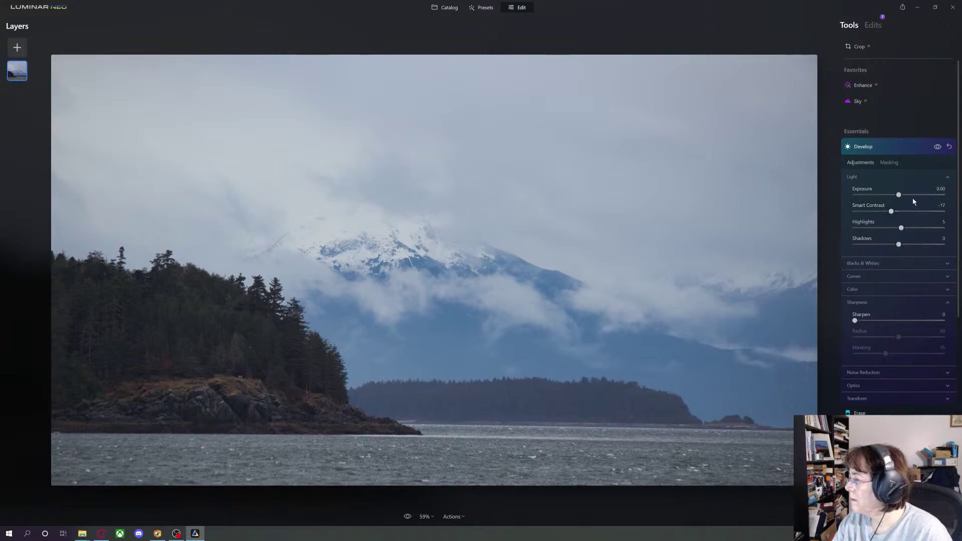
pyautogui.moveTo(900, 196); pyautogui.dragTo(902, 197)
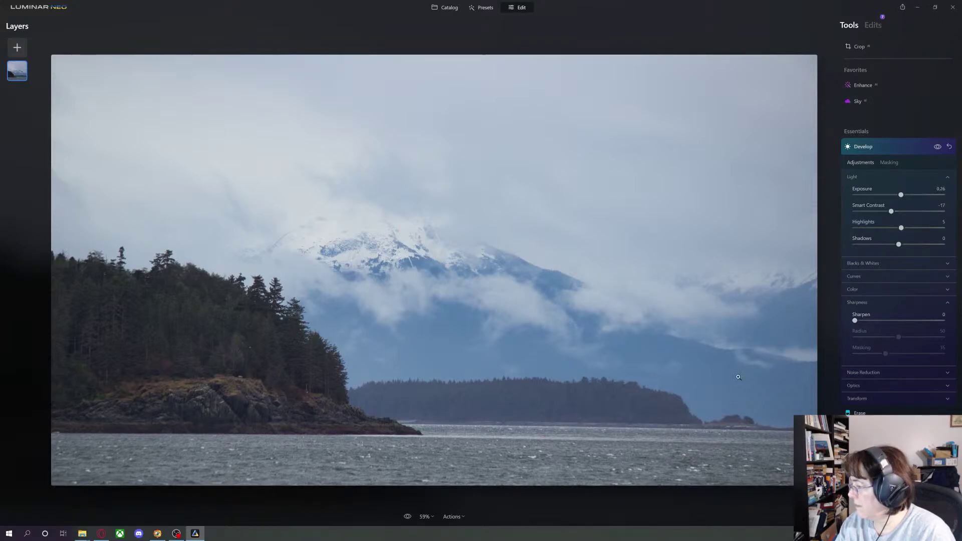
# Set the Develop tool's Noise Reduction Luminosity to 22, checking the shoreline at 100% zoom, and set Sharpen to 25
pyautogui.click(870, 373)
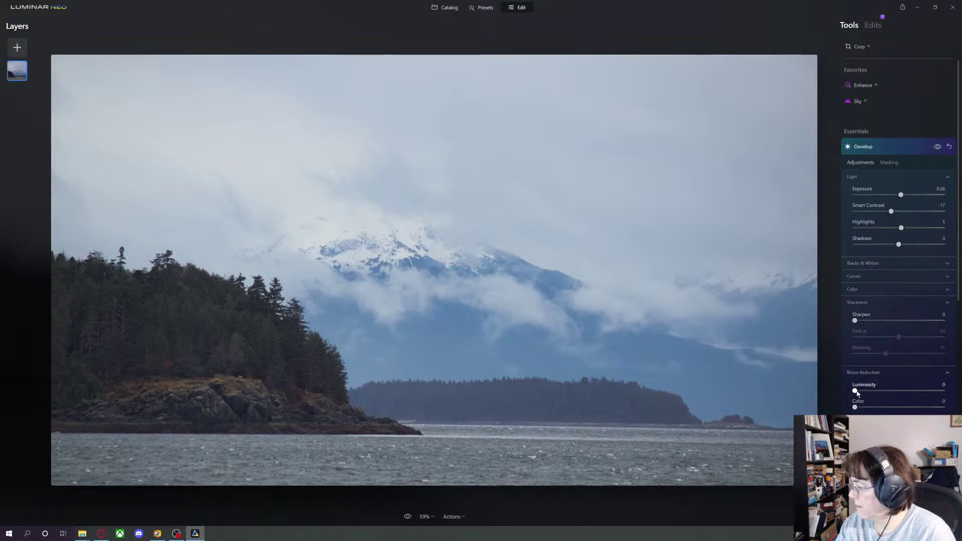
pyautogui.moveTo(871, 394); pyautogui.dragTo(877, 394)
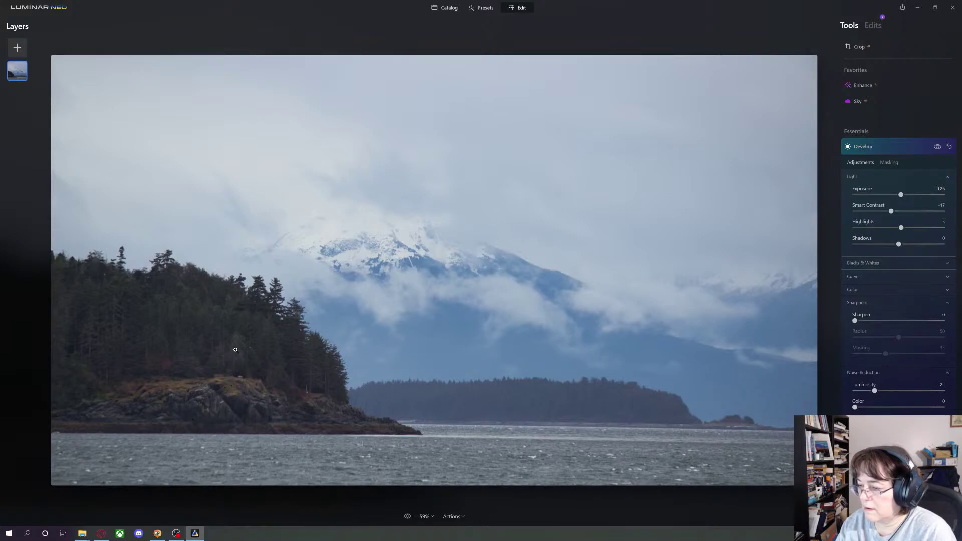
pyautogui.doubleClick(254, 393)
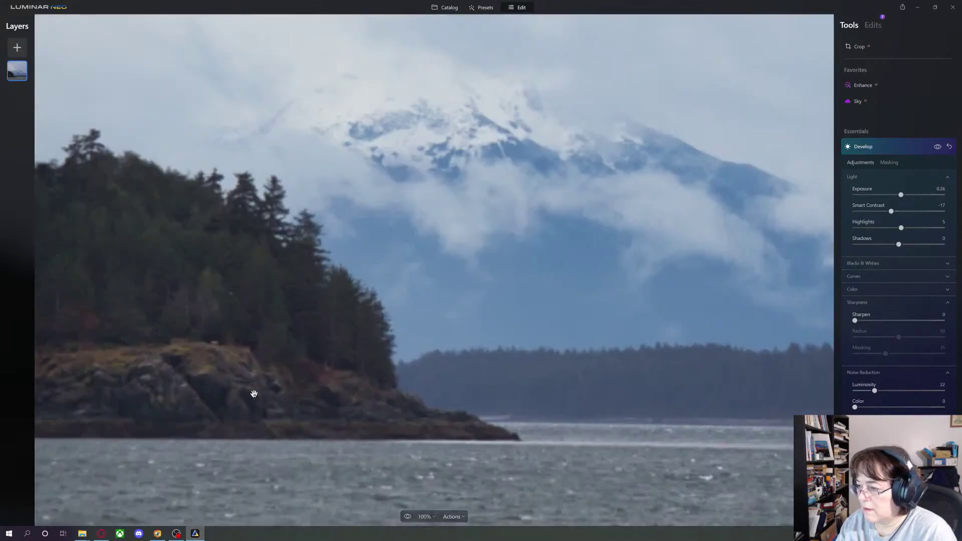
pyautogui.moveTo(251, 388); pyautogui.dragTo(359, 432)
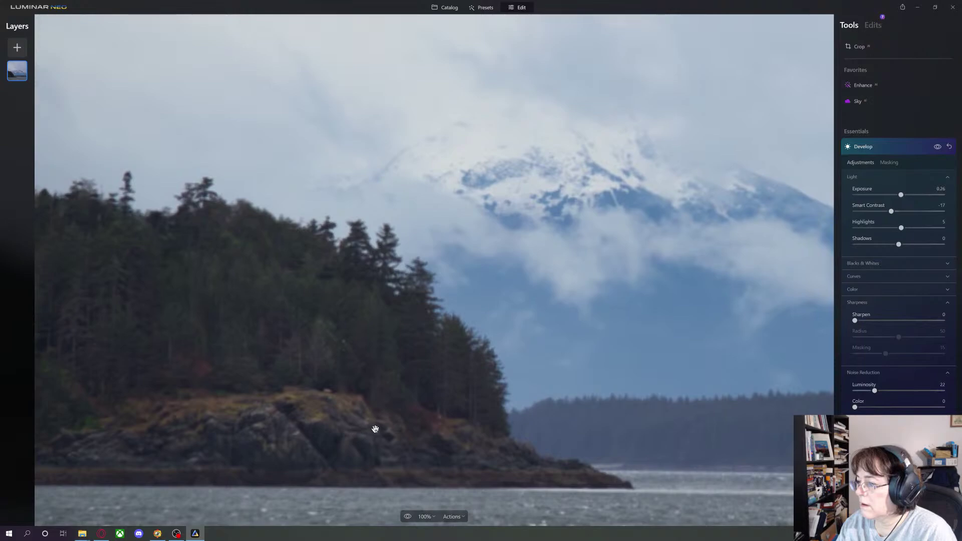
pyautogui.click(374, 427)
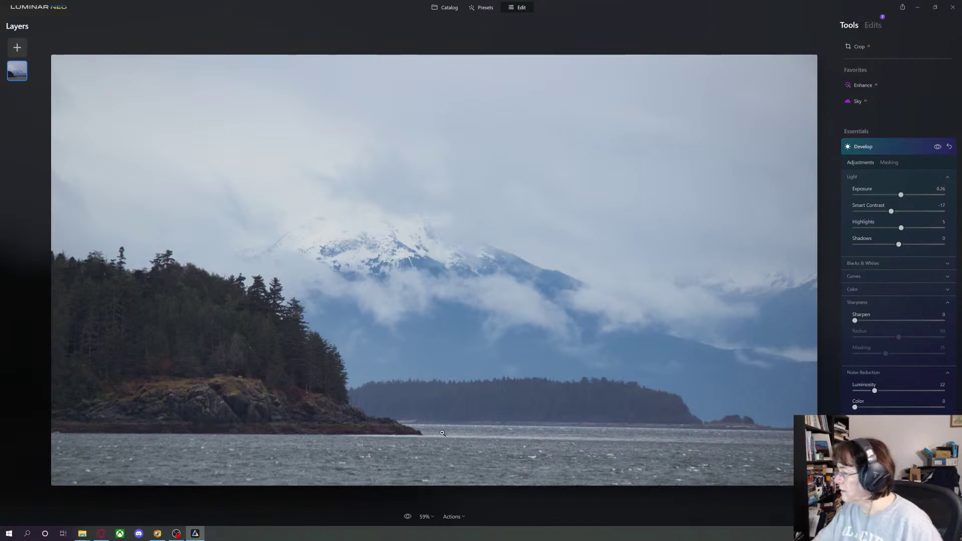
pyautogui.moveTo(856, 321); pyautogui.dragTo(875, 321)
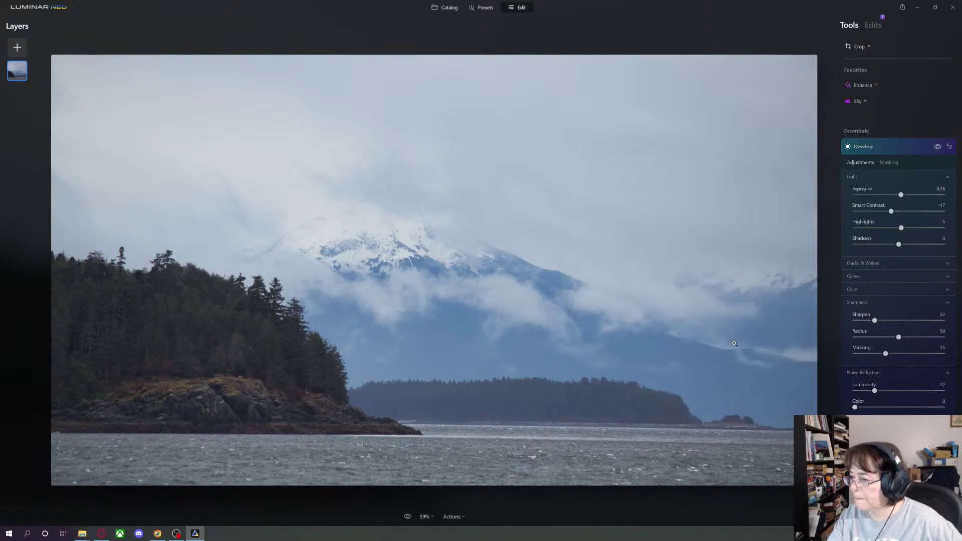
pyautogui.moveTo(875, 321); pyautogui.dragTo(878, 321)
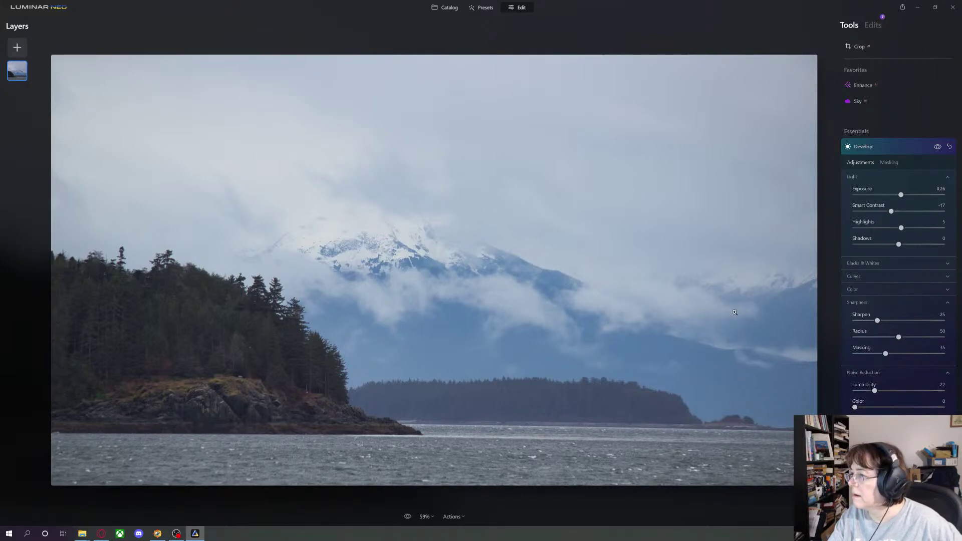
# Open the foggy vertical waterfall photo from the maybe folder for editing
pyautogui.click(448, 9)
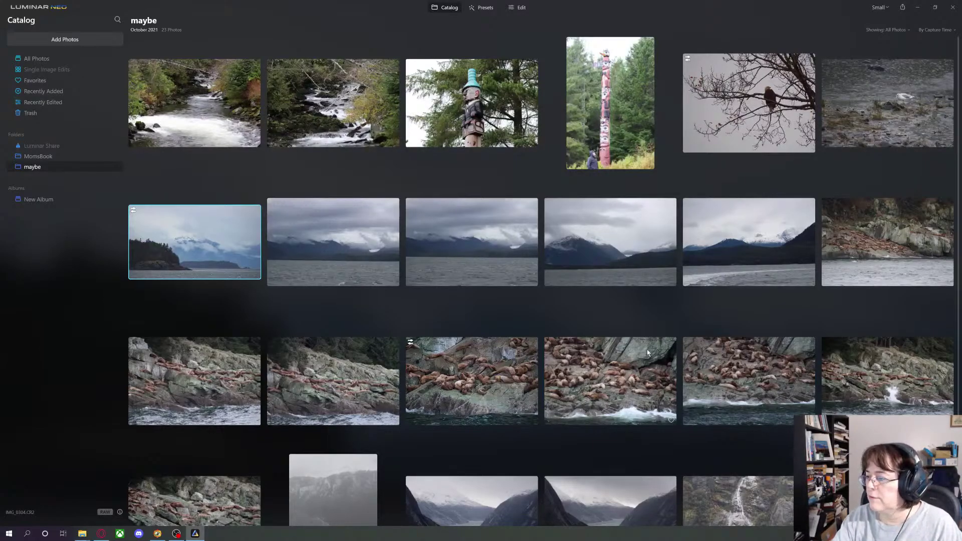
pyautogui.scroll(-1, 594, 323)
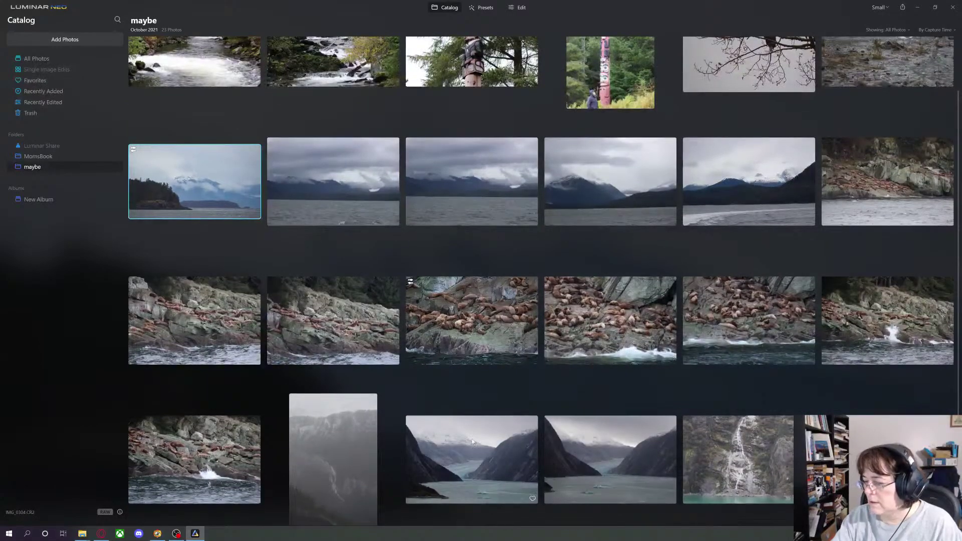
pyautogui.click(334, 460)
pyautogui.doubleClick(336, 461)
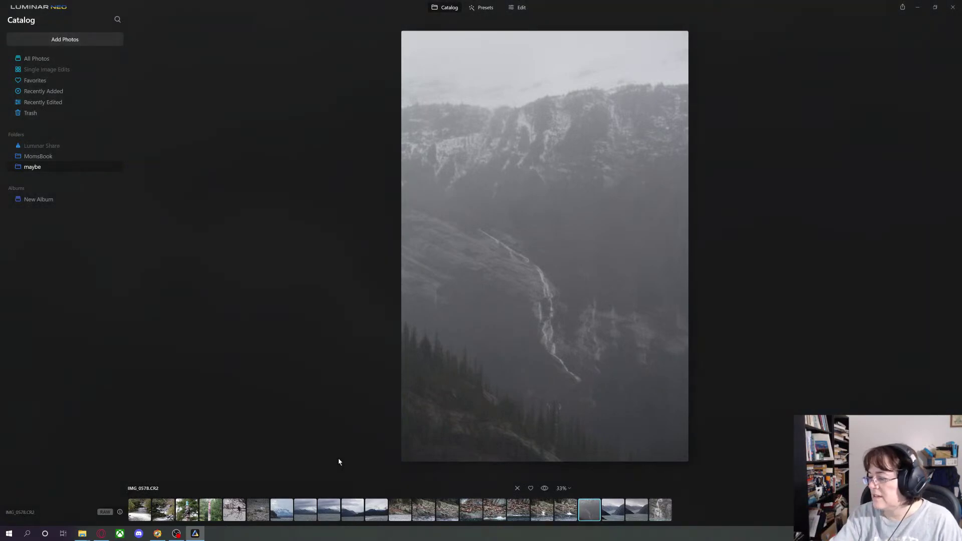
pyautogui.click(521, 8)
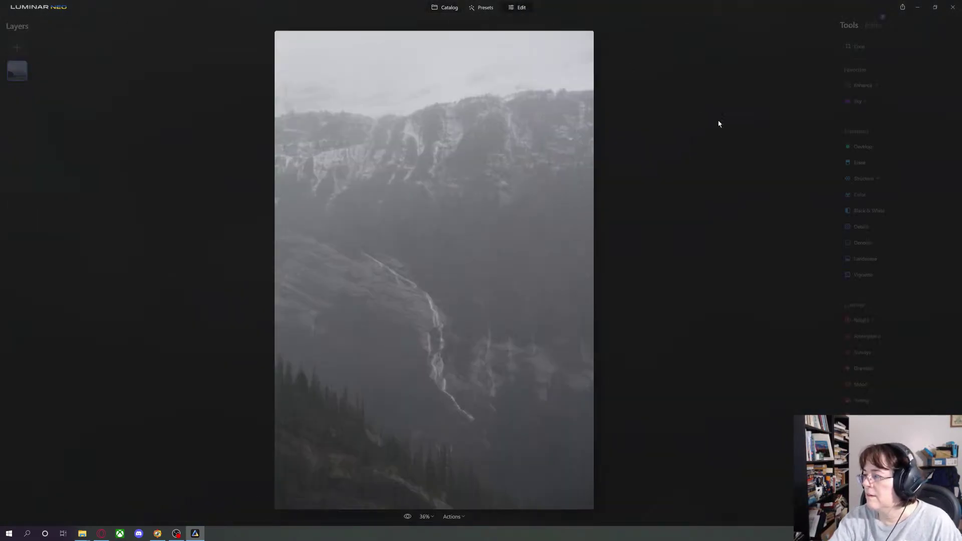
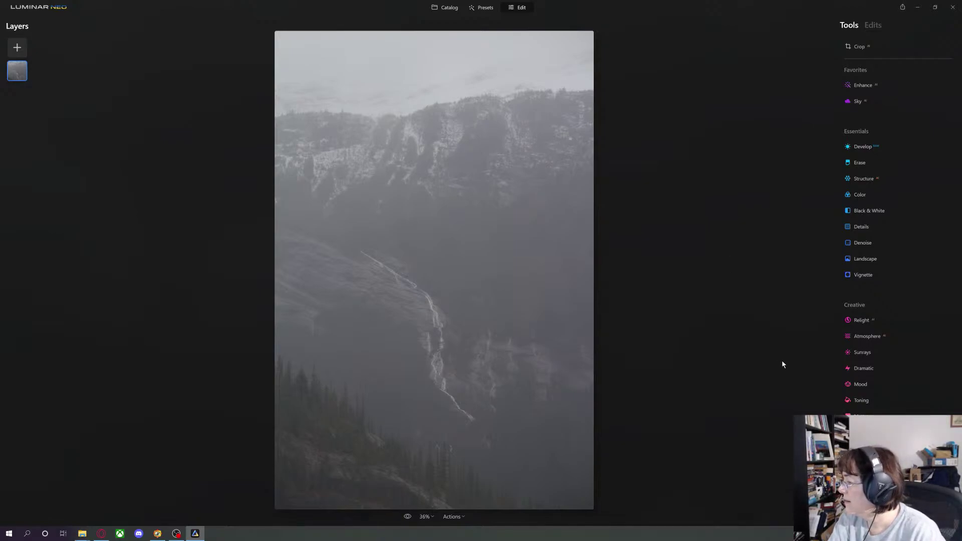
# Set Dehaze to 37 on the foggy waterfall photo with the Landscape tool
pyautogui.click(858, 87)
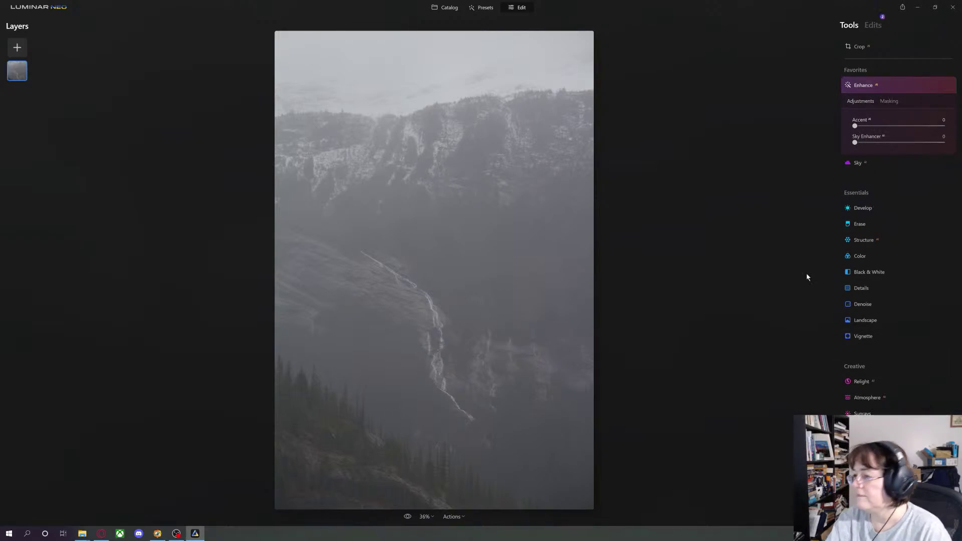
pyautogui.click(852, 304)
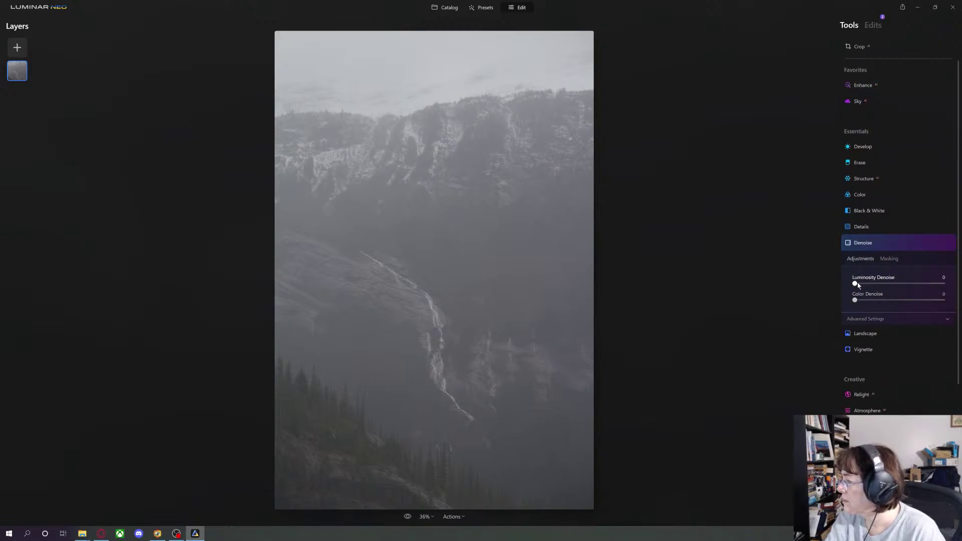
pyautogui.scroll(-3, 870, 385)
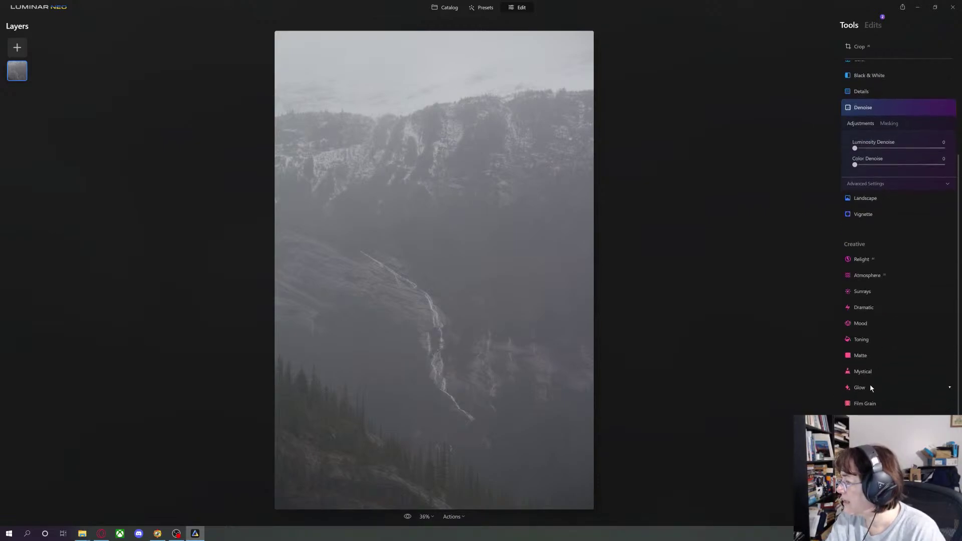
pyautogui.click(896, 199)
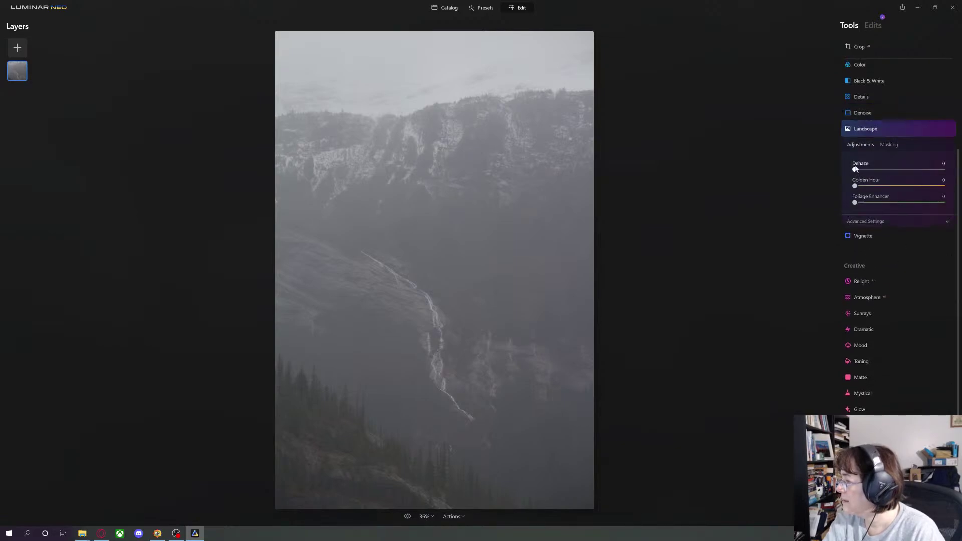
pyautogui.moveTo(855, 169); pyautogui.dragTo(885, 172)
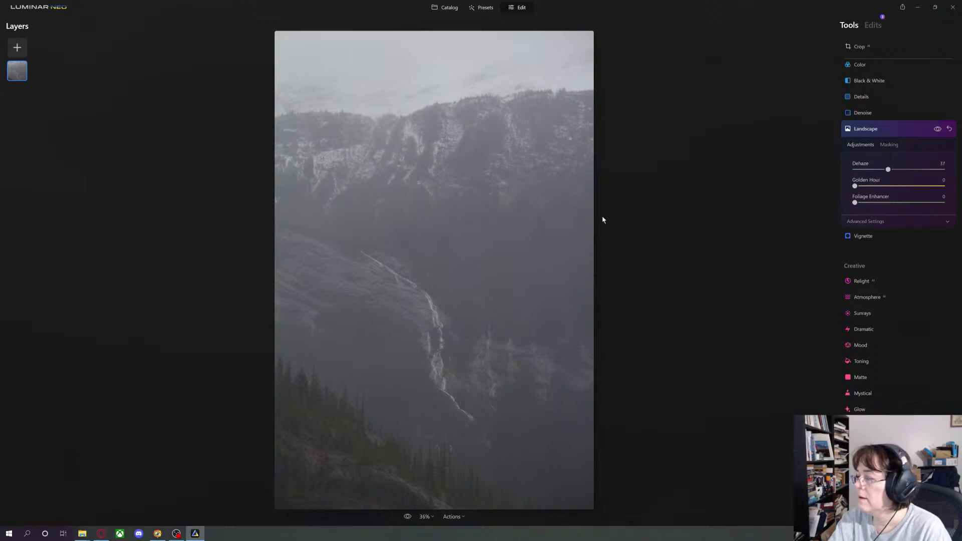
# Choose the glacier fjord photo IMG_0604.CR2 from the maybe folder, inspect the glacier at 100% zoom, and open it for editing
pyautogui.click(445, 7)
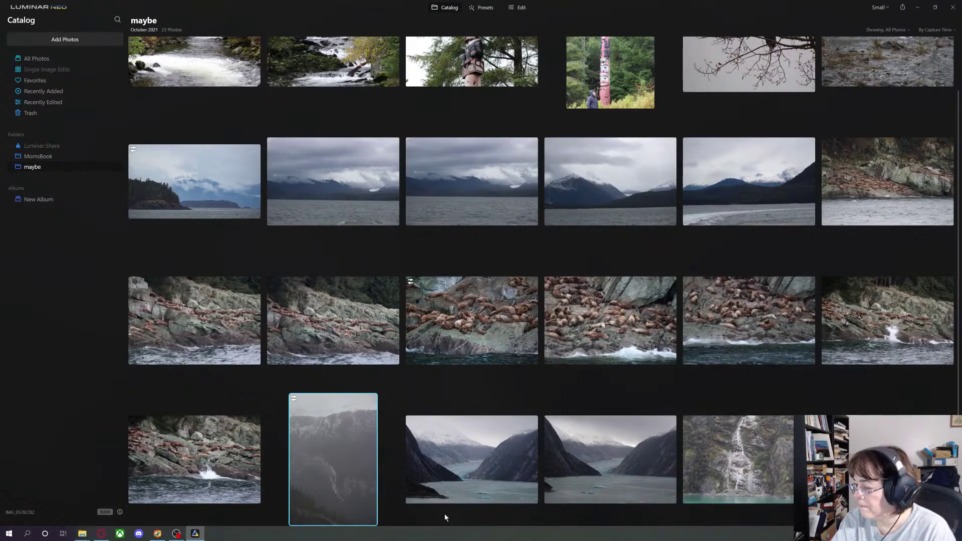
pyautogui.click(479, 481)
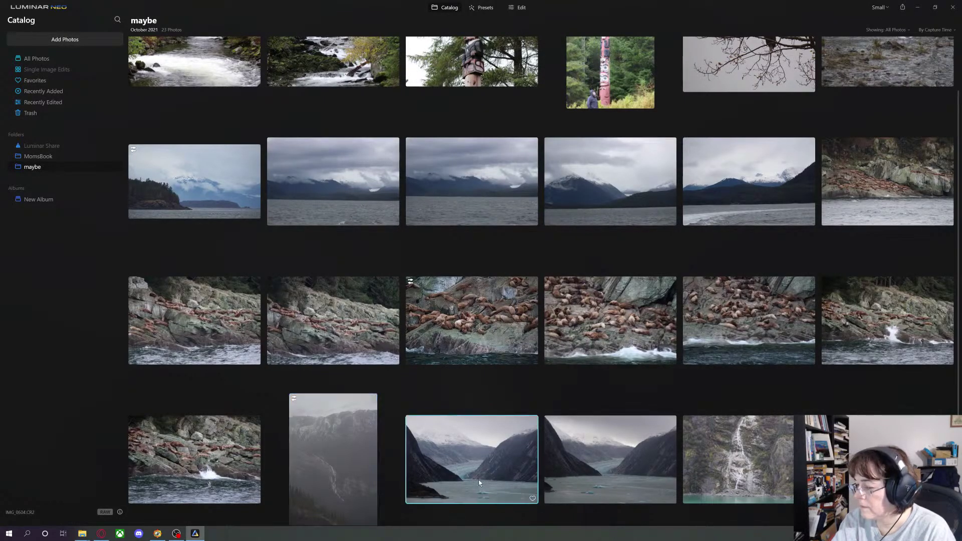
pyautogui.click(594, 485)
pyautogui.click(510, 482)
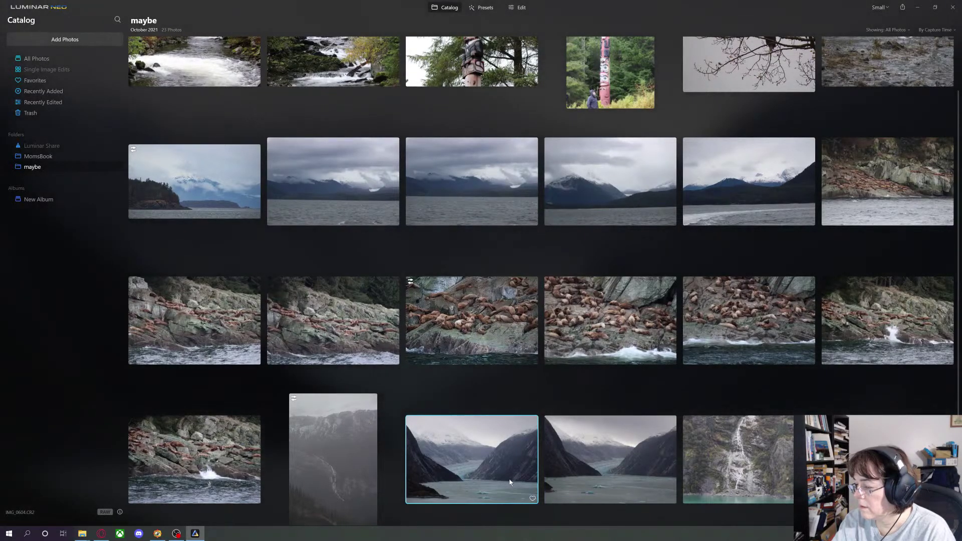
pyautogui.doubleClick(510, 482)
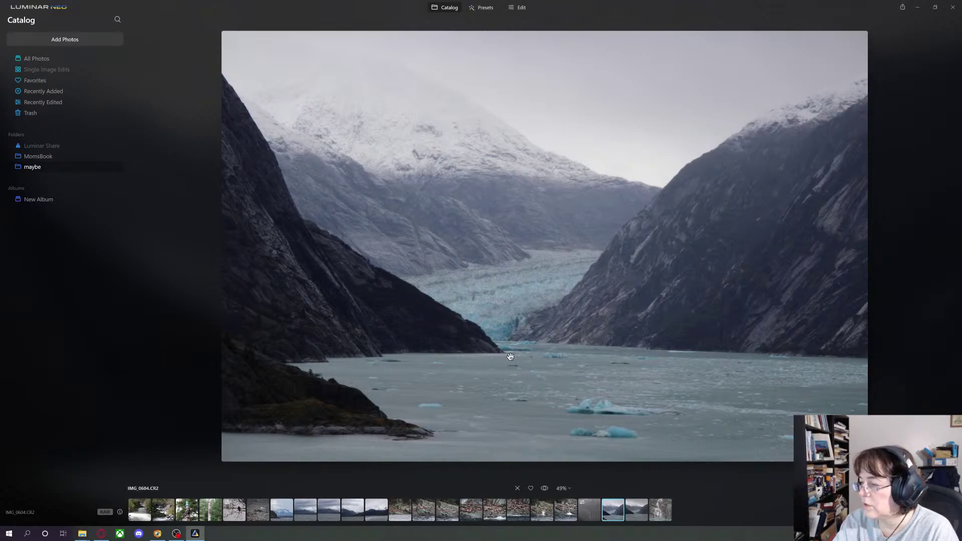
pyautogui.click(500, 300)
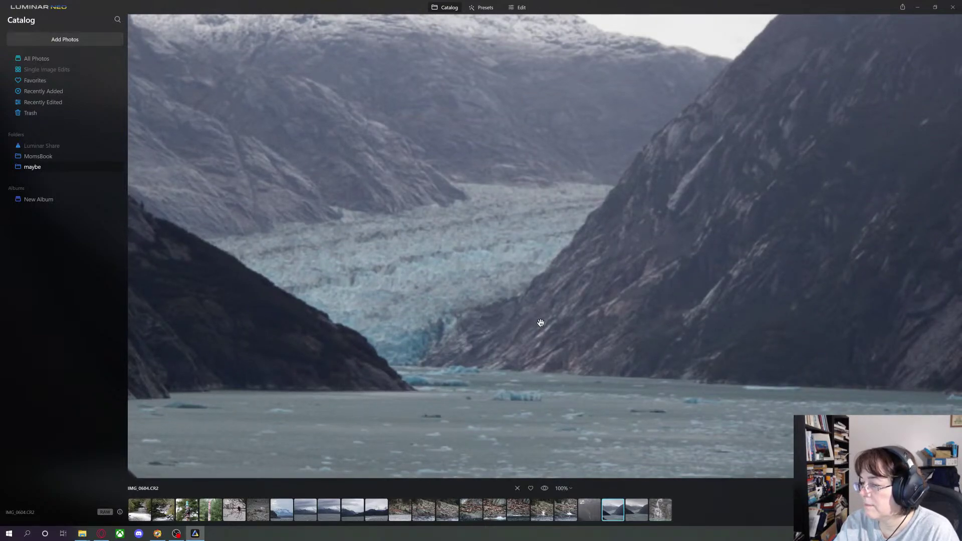
pyautogui.click(555, 277)
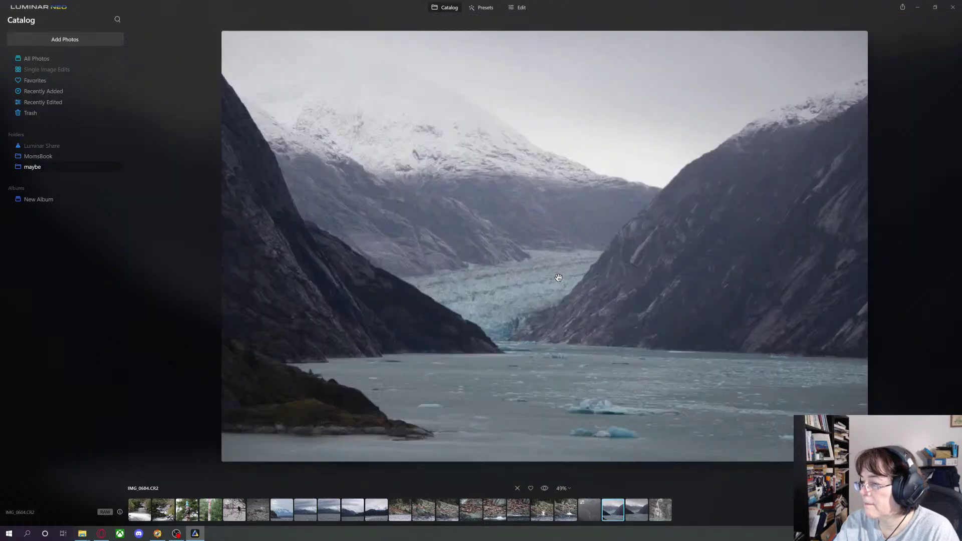
pyautogui.click(516, 8)
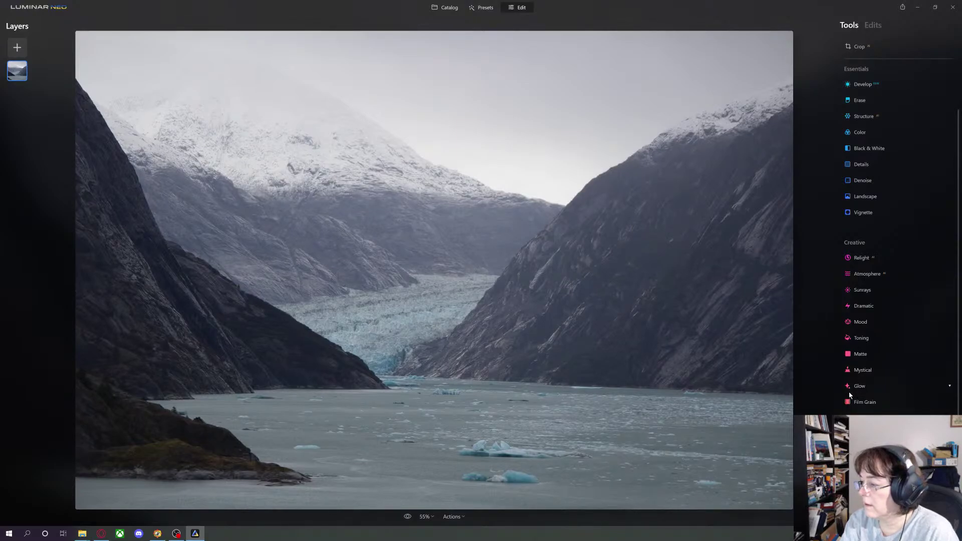
# Set Dehaze to 35 on the glacier photo with the Landscape tool, keeping Golden Hour at 0
pyautogui.click(865, 198)
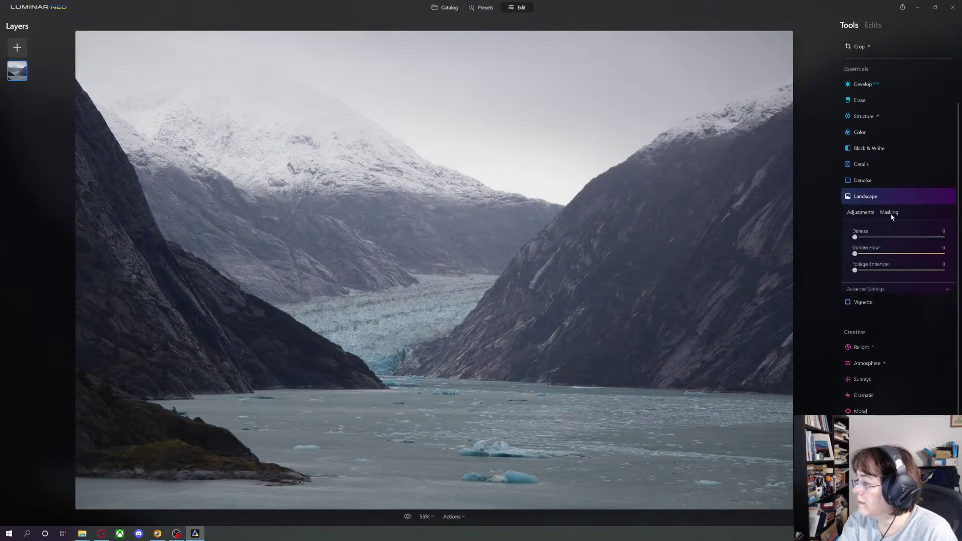
pyautogui.moveTo(854, 238); pyautogui.dragTo(875, 239)
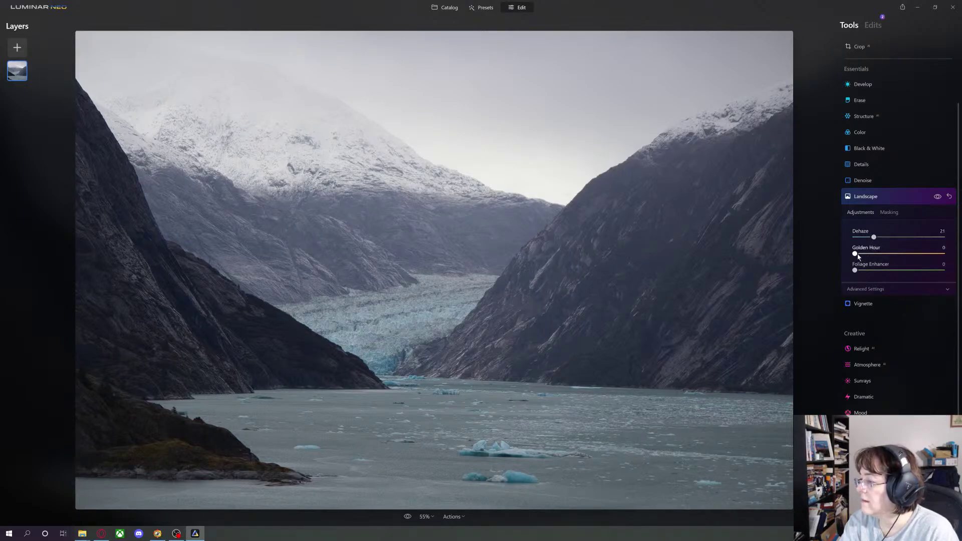
pyautogui.moveTo(855, 254)
pyautogui.mouseDown()
pyautogui.moveTo(917, 254)
pyautogui.moveTo(847, 257)
pyautogui.mouseUp()
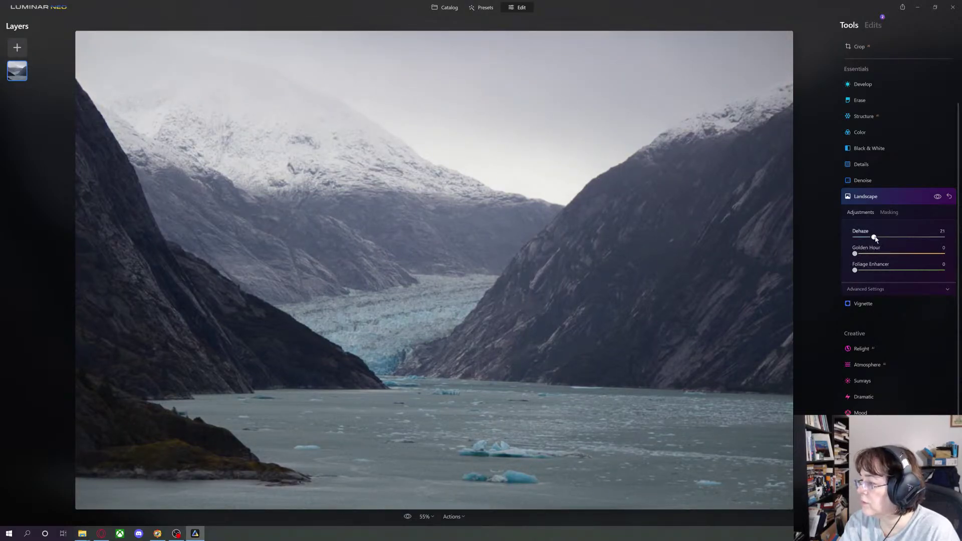
pyautogui.moveTo(875, 239)
pyautogui.mouseDown()
pyautogui.moveTo(898, 239)
pyautogui.moveTo(887, 238)
pyautogui.mouseUp()
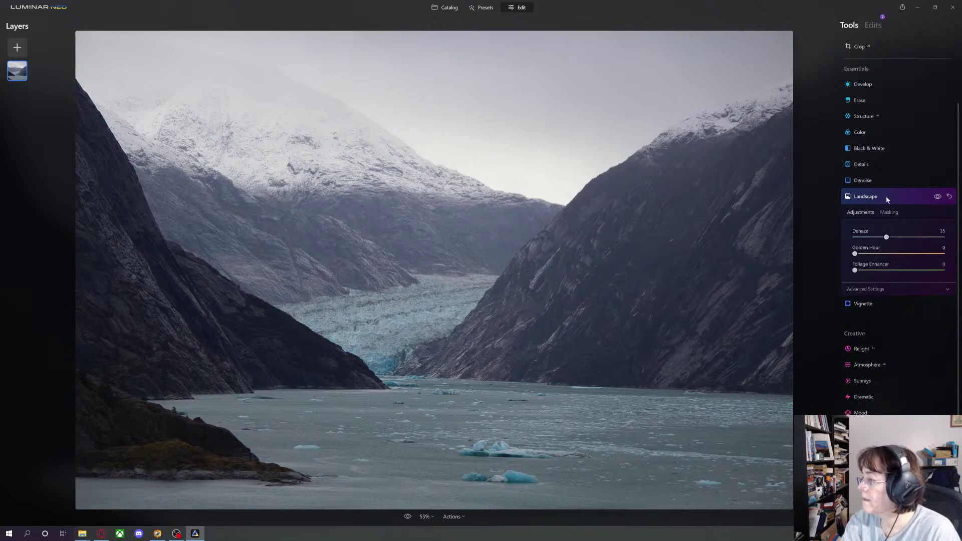
# Try Medium Details at 29 in the Details tool, reset the tool, and set Sharpen to 49
pyautogui.click(882, 164)
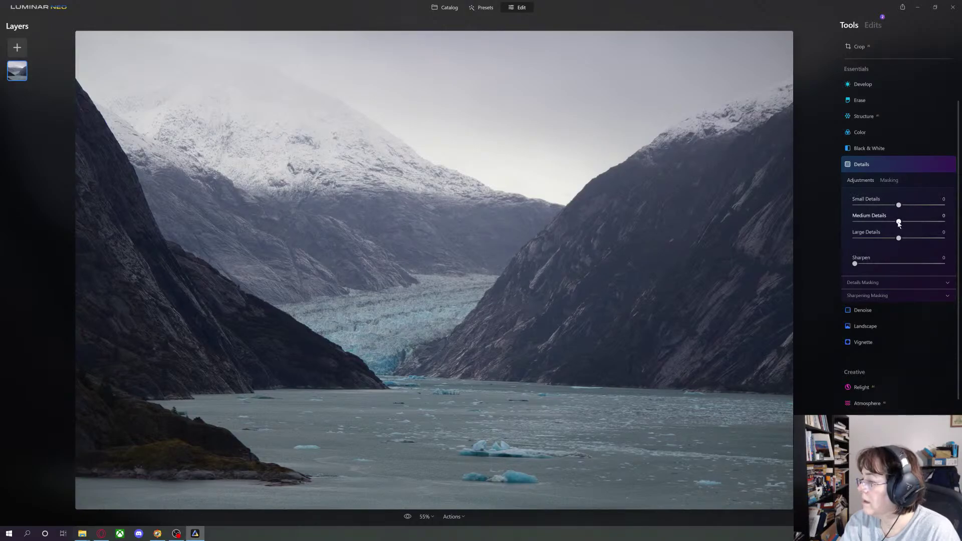
pyautogui.moveTo(898, 224); pyautogui.dragTo(911, 224)
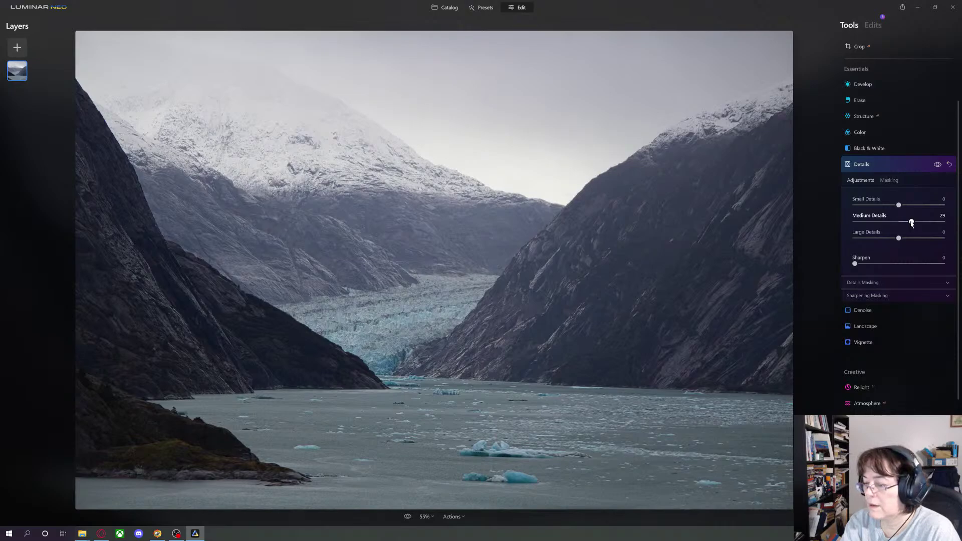
pyautogui.moveTo(912, 224); pyautogui.dragTo(900, 223)
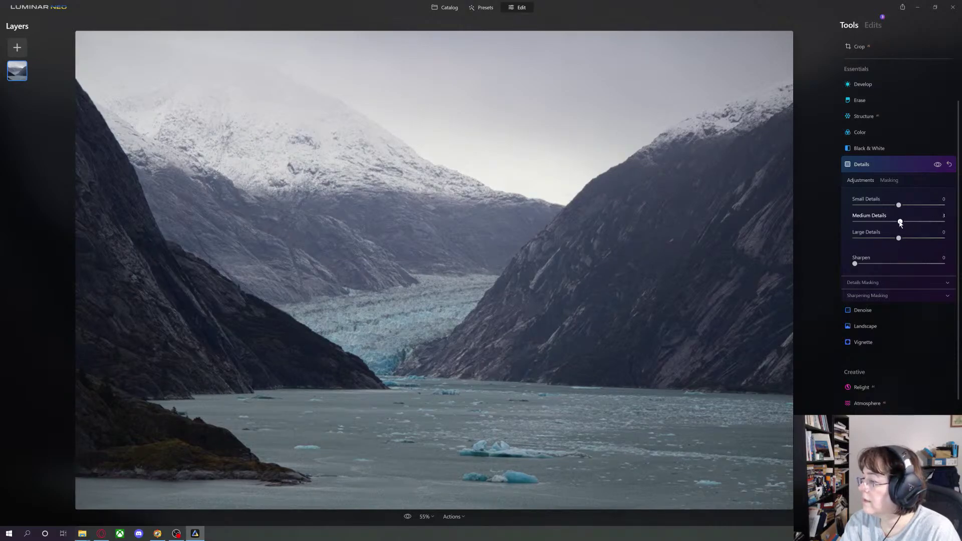
pyautogui.click(949, 166)
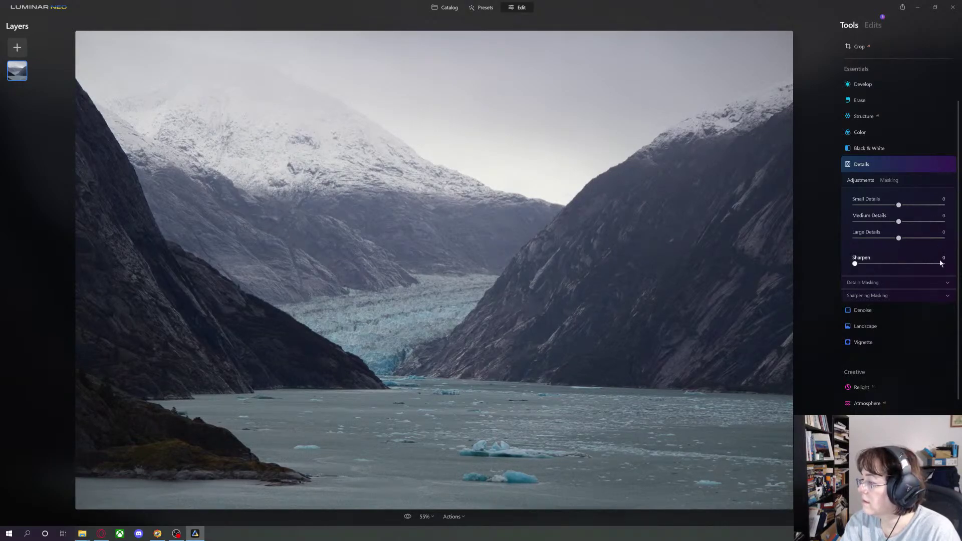
pyautogui.moveTo(855, 264); pyautogui.dragTo(888, 265)
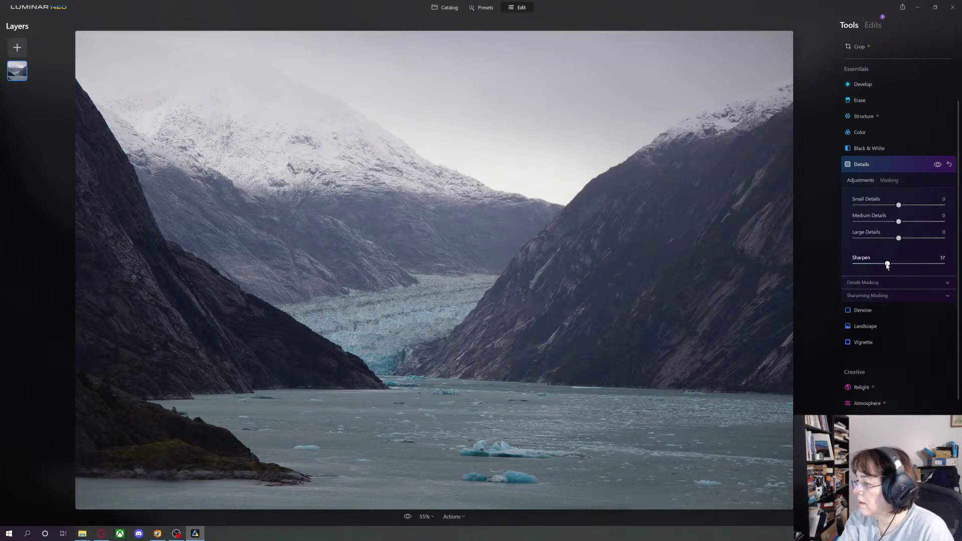
pyautogui.moveTo(886, 266); pyautogui.dragTo(897, 264)
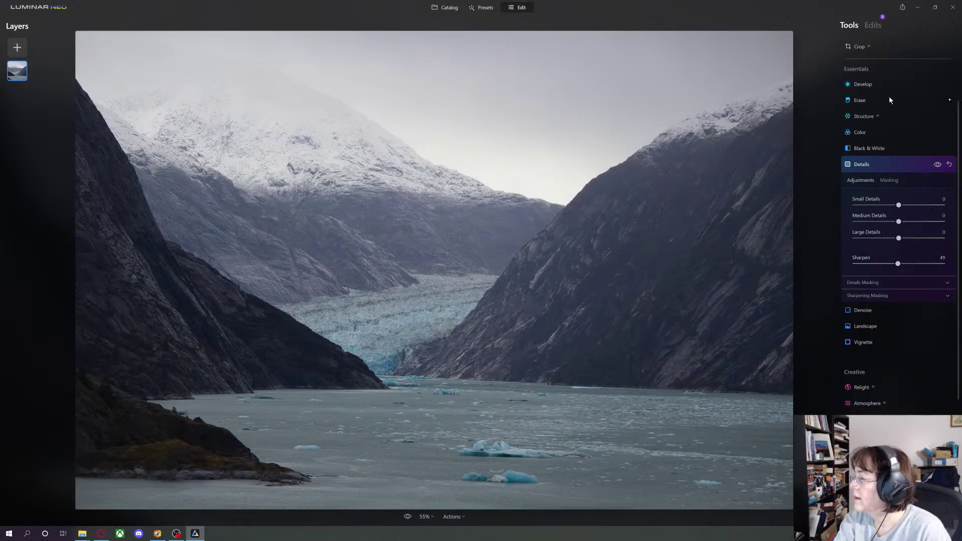
# Set the Develop tool's Noise Reduction Luminosity to 35 and Boost to 38 for the glacier photo
pyautogui.click(859, 86)
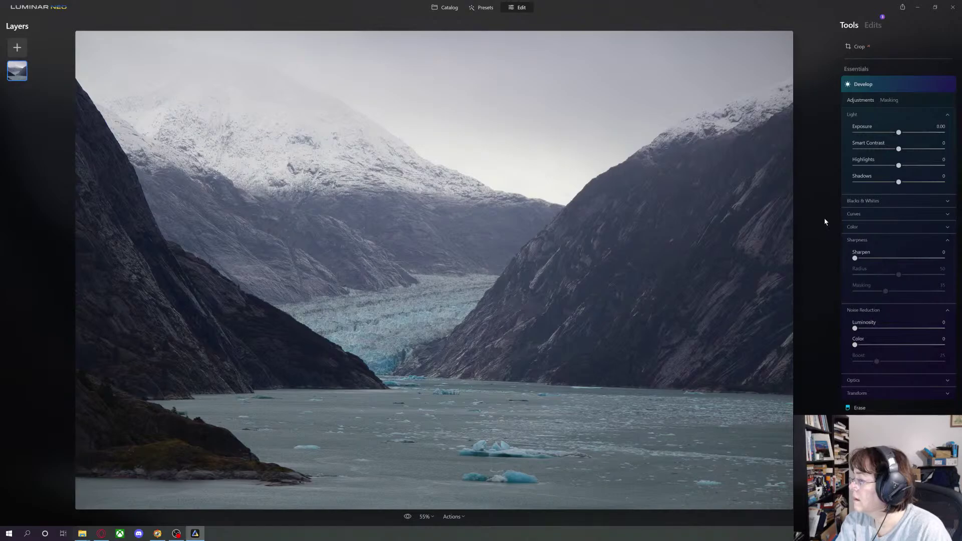
pyautogui.scroll(1, 825, 221)
pyautogui.scroll(-1, 824, 218)
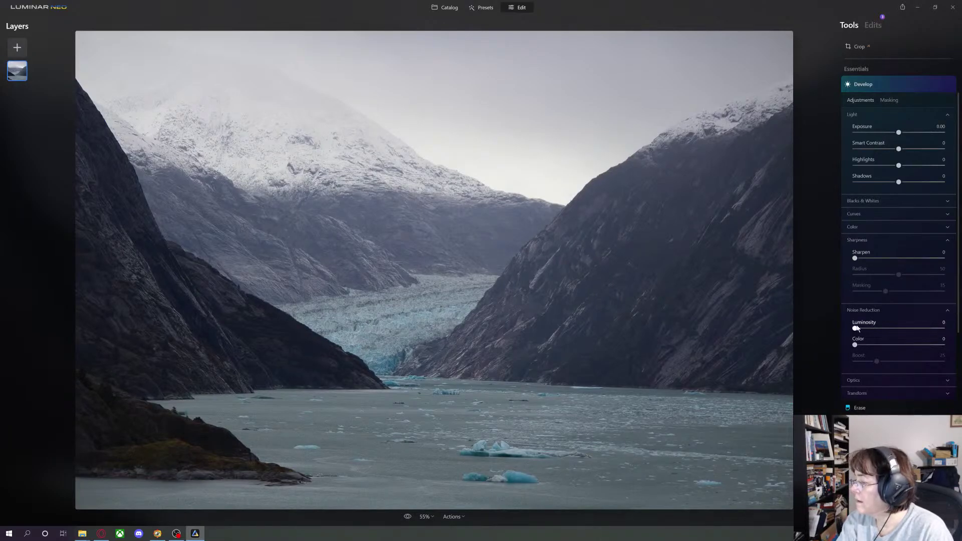
pyautogui.moveTo(856, 329); pyautogui.dragTo(886, 332)
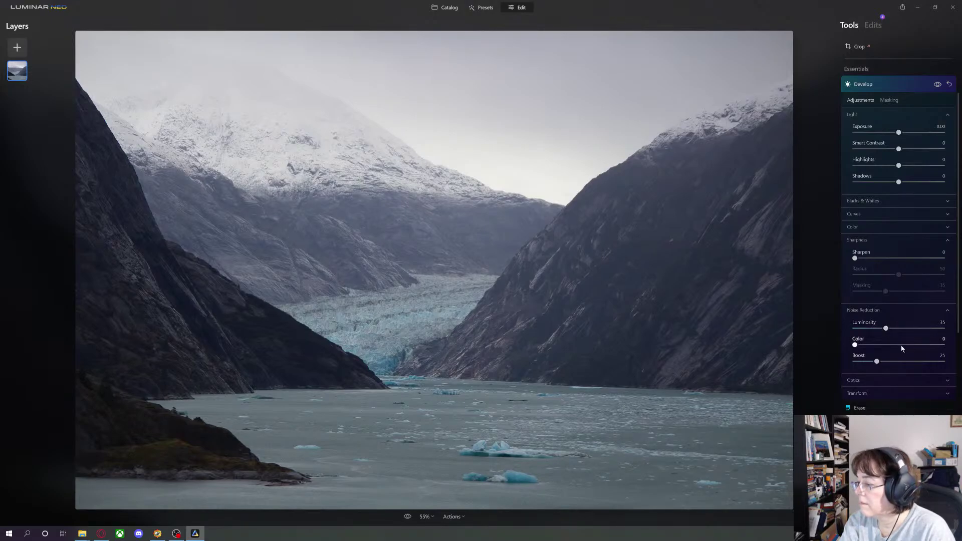
pyautogui.moveTo(877, 362); pyautogui.dragTo(889, 363)
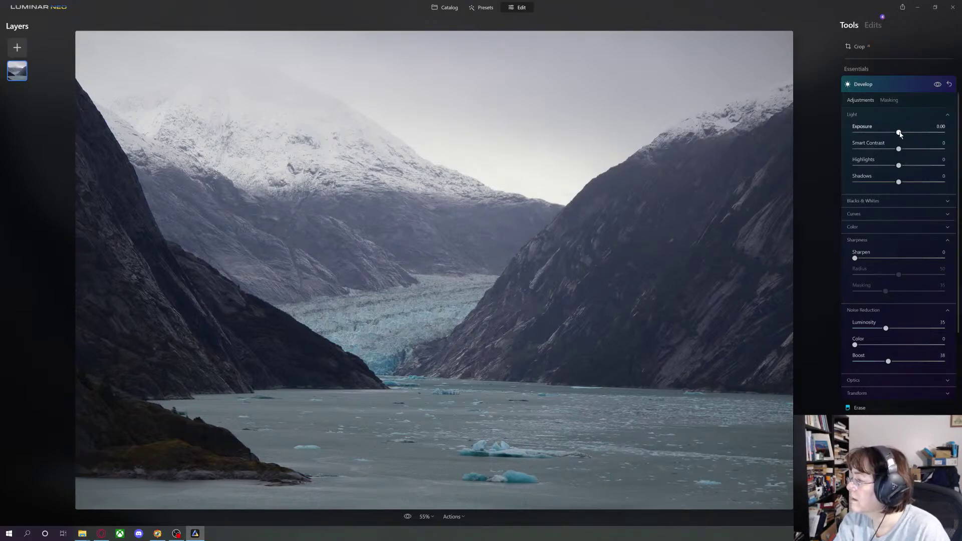
# Test Smart Contrast at -29 and 21 in the Develop tool, return it to 0, and set Shadows to 39
pyautogui.moveTo(900, 150)
pyautogui.mouseDown()
pyautogui.moveTo(916, 151)
pyautogui.moveTo(887, 151)
pyautogui.mouseUp()
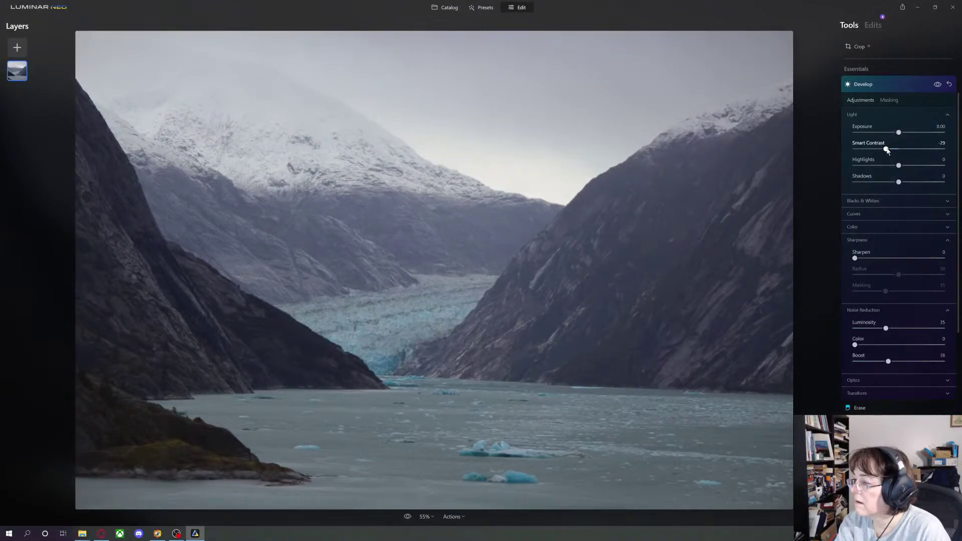
pyautogui.moveTo(887, 150); pyautogui.dragTo(900, 152)
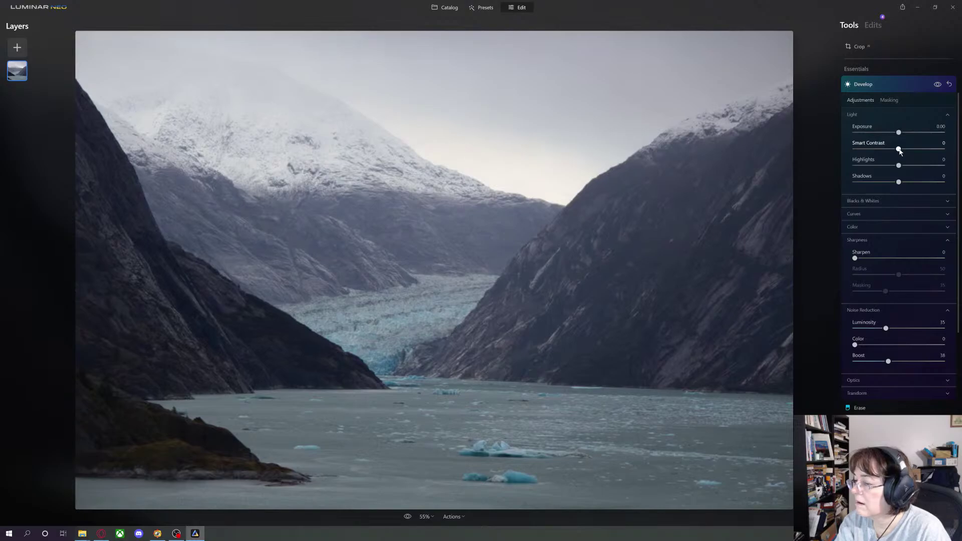
pyautogui.moveTo(899, 151)
pyautogui.mouseDown()
pyautogui.moveTo(888, 152)
pyautogui.moveTo(908, 152)
pyautogui.mouseUp()
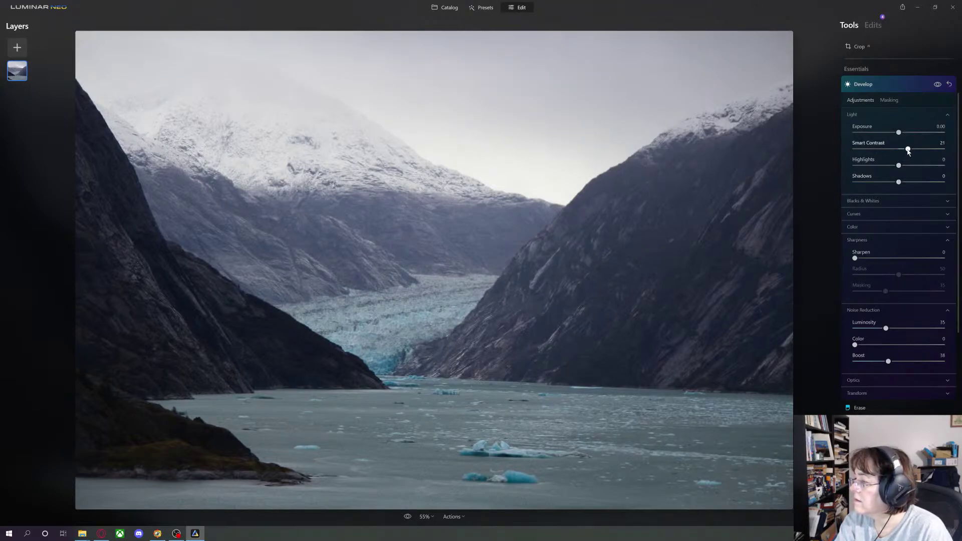
pyautogui.moveTo(908, 151); pyautogui.dragTo(899, 169)
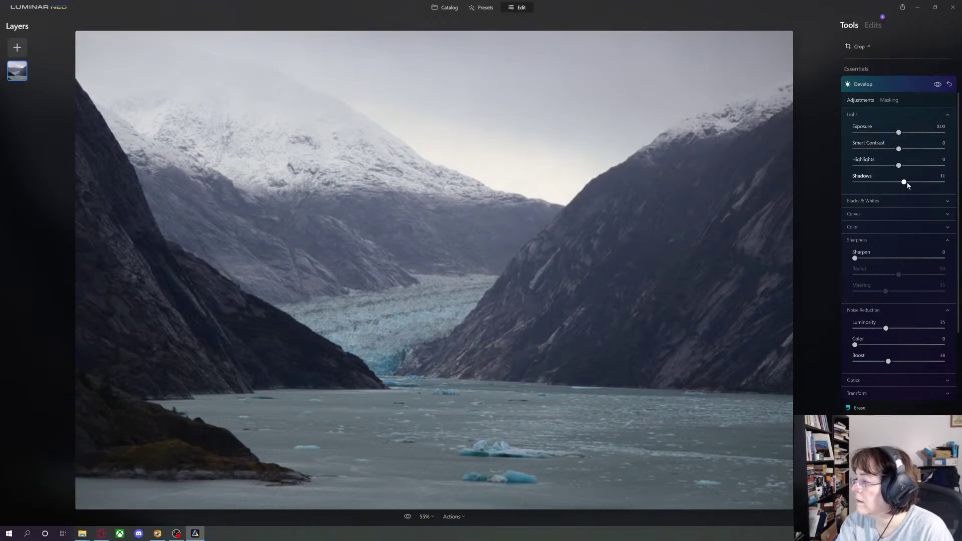
pyautogui.moveTo(907, 184); pyautogui.dragTo(916, 185)
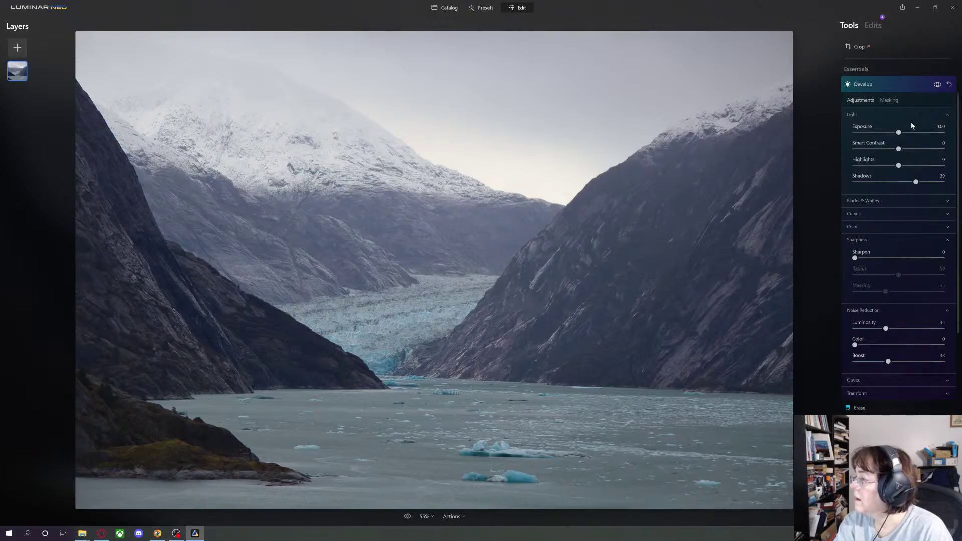
# Try Sky Enhancer at 34 in the Enhance tool, return it to 0, and set Accent to 39
pyautogui.scroll(2, 908, 173)
pyautogui.click(863, 86)
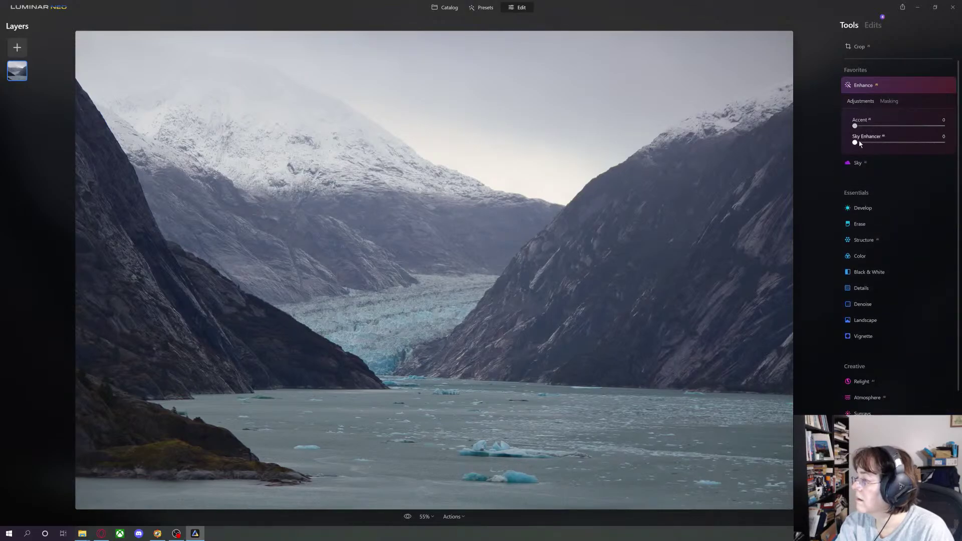
pyautogui.moveTo(856, 143); pyautogui.dragTo(886, 144)
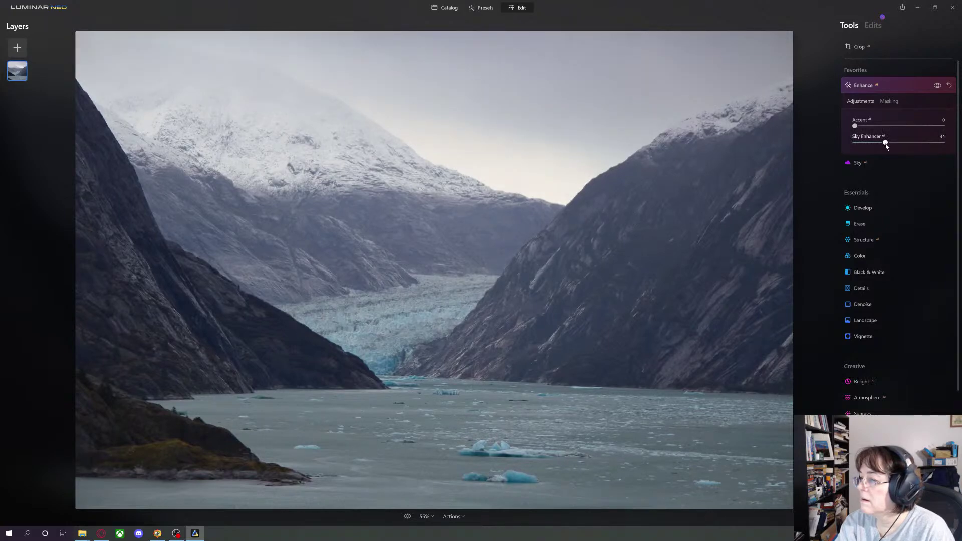
pyautogui.moveTo(872, 145); pyautogui.dragTo(854, 146)
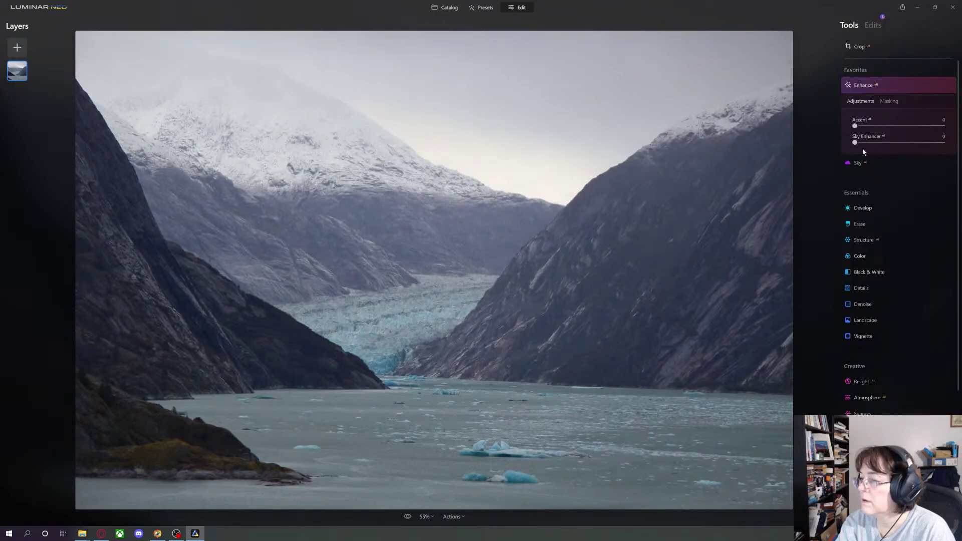
pyautogui.moveTo(855, 126); pyautogui.dragTo(900, 134)
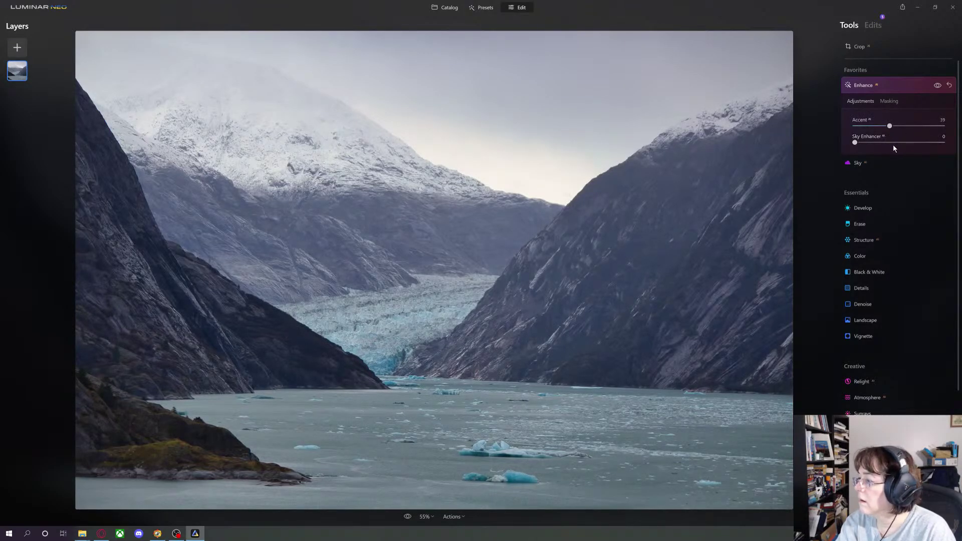
# Try the Dramatic Sky 1 and Bright Blue Sky 3 replacements in the Sky tool and reset the tool
pyautogui.click(866, 165)
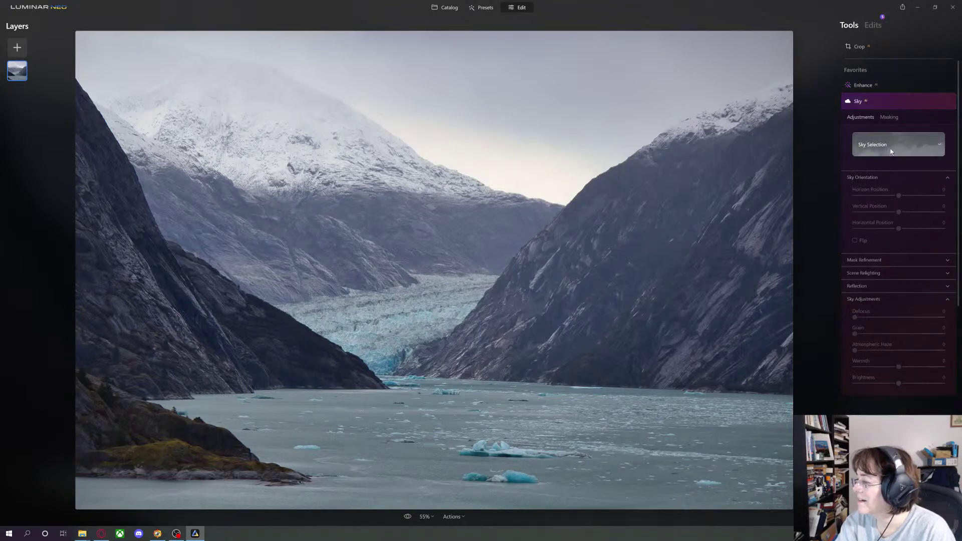
pyautogui.click(888, 260)
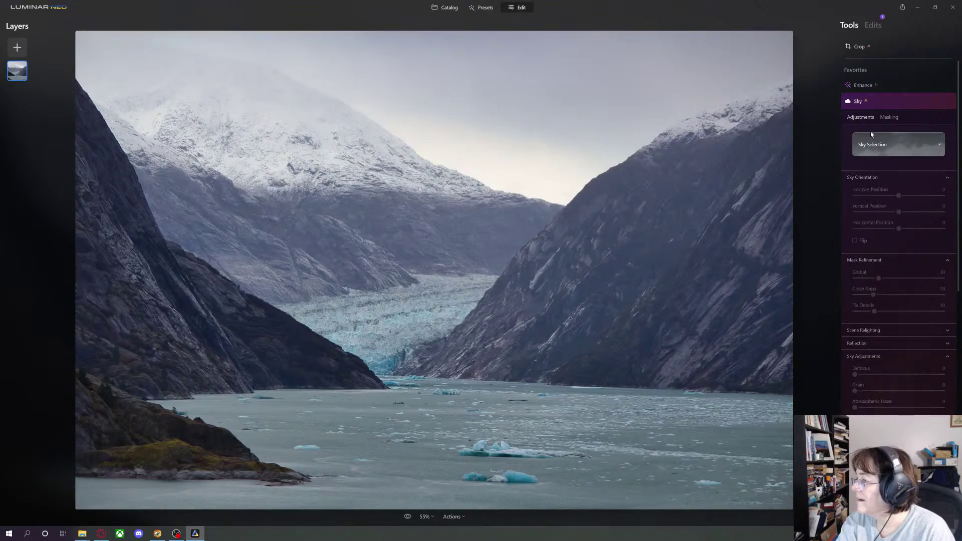
pyautogui.click(889, 118)
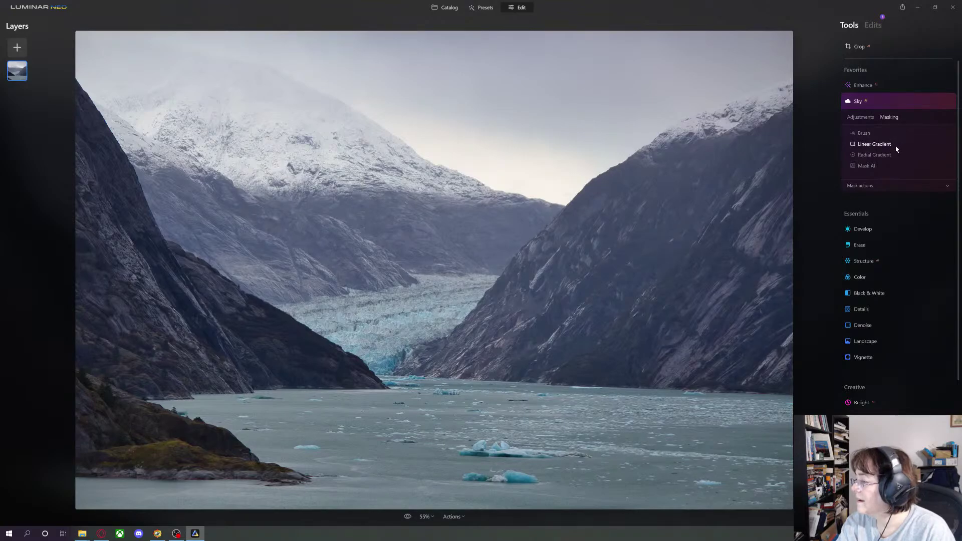
pyautogui.click(929, 187)
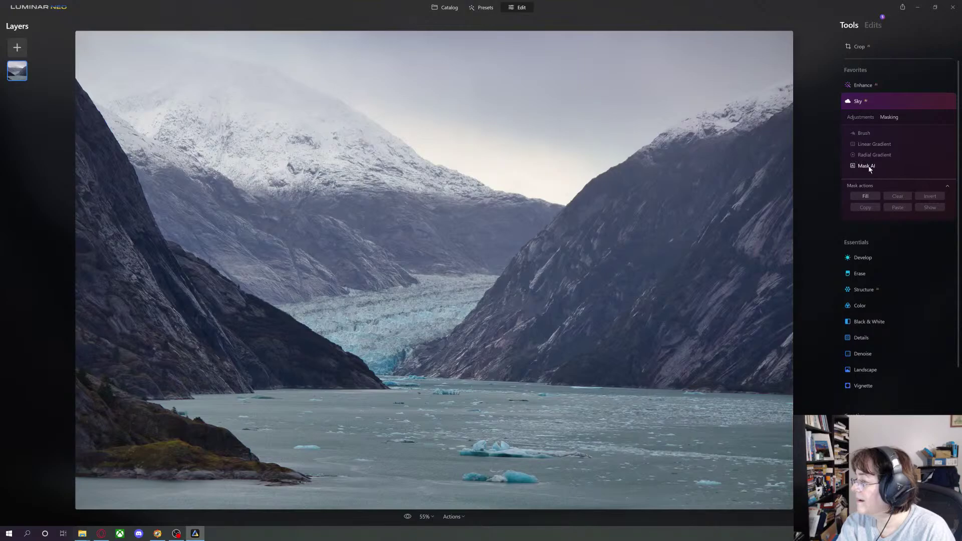
pyautogui.click(861, 117)
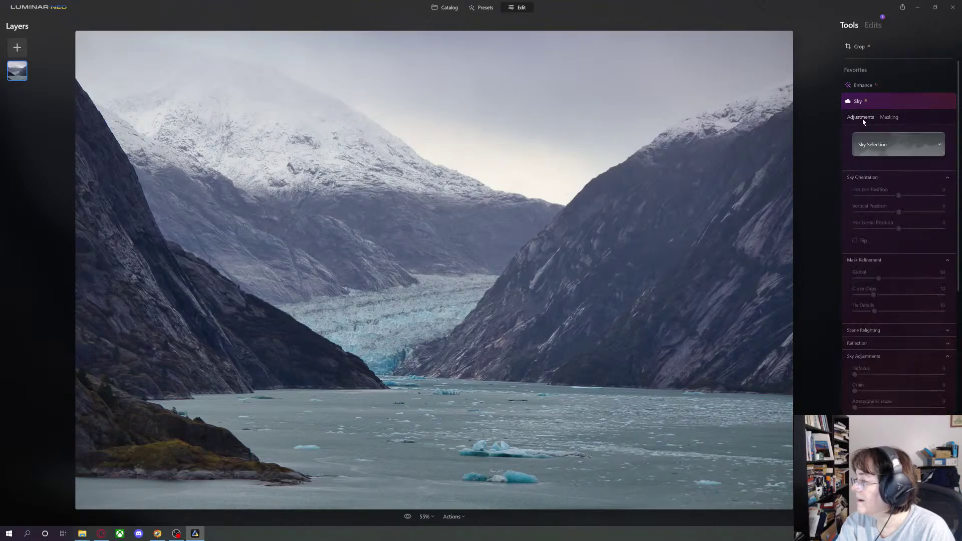
pyautogui.click(888, 145)
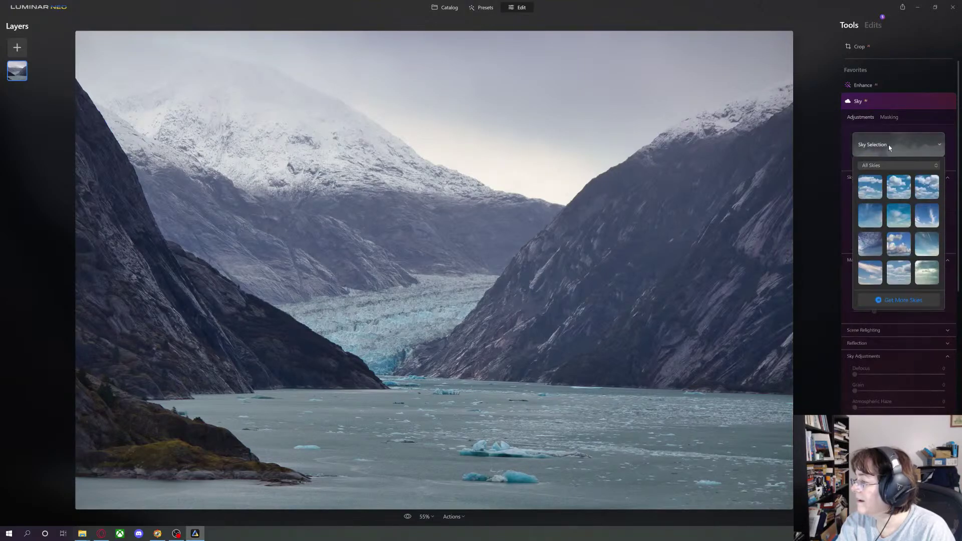
pyautogui.click(927, 274)
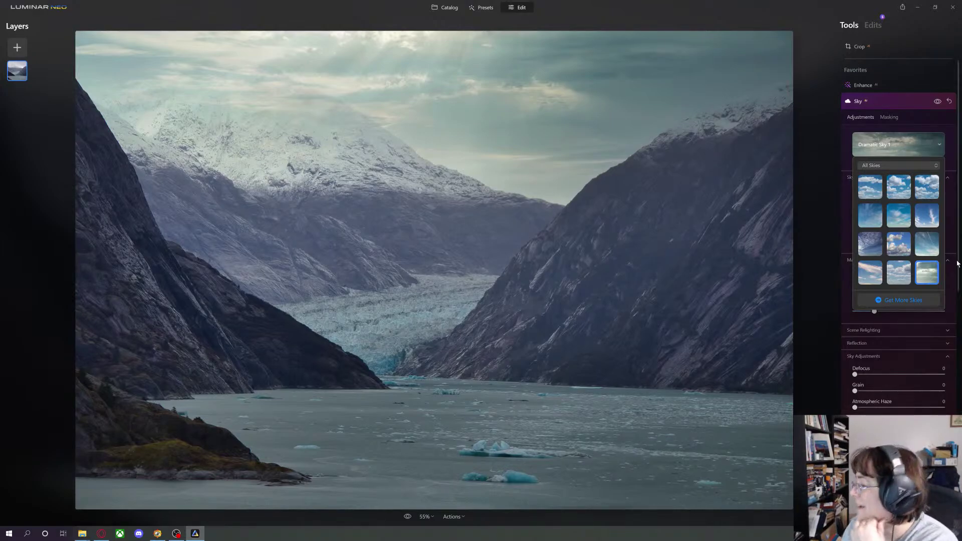
pyautogui.click(900, 279)
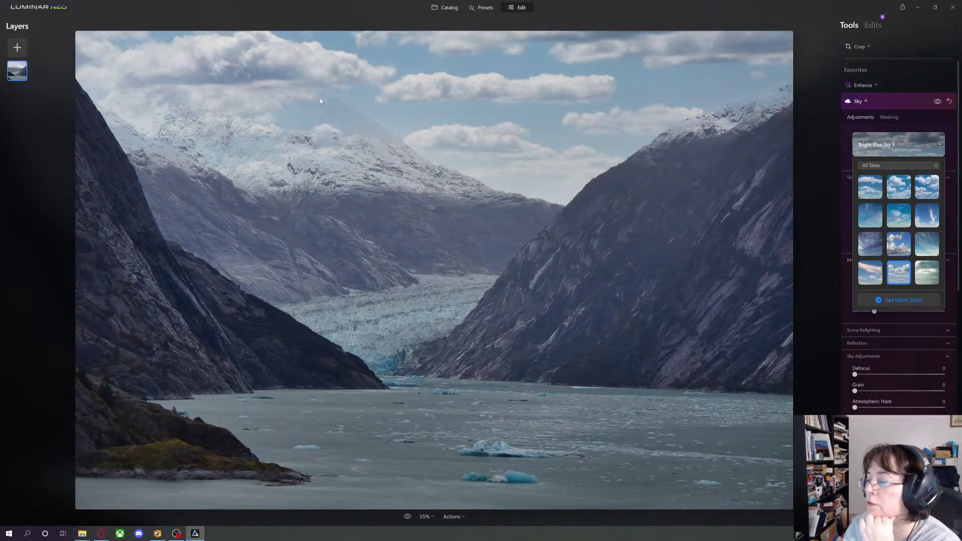
pyautogui.click(950, 102)
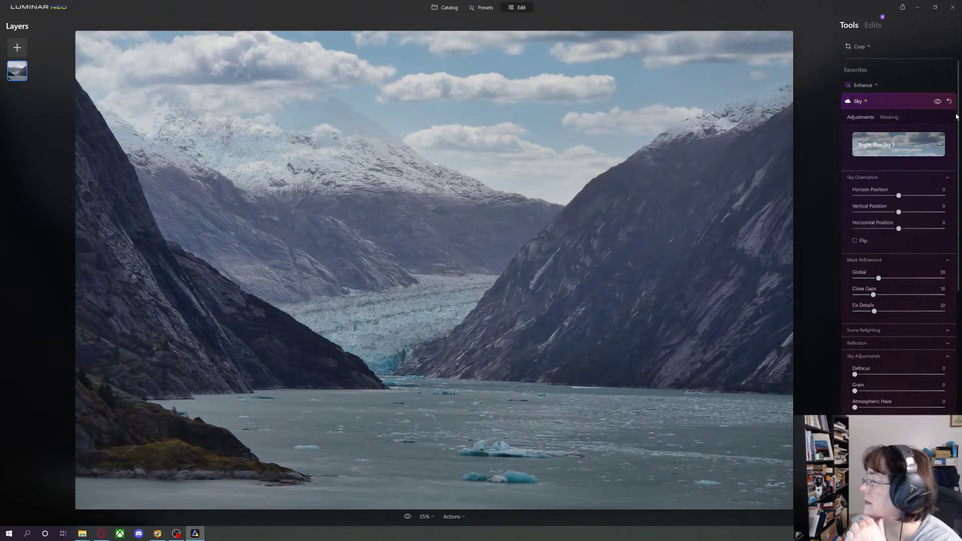
pyautogui.click(950, 102)
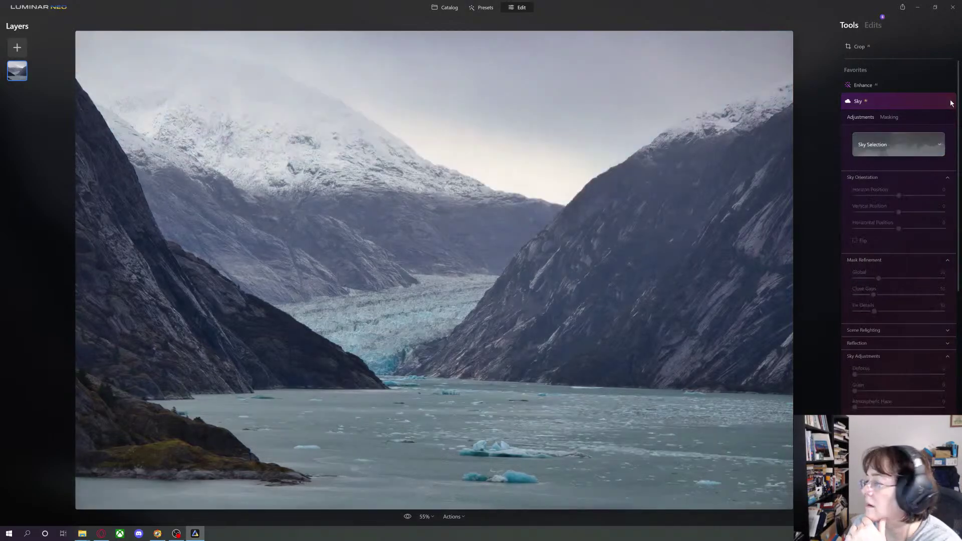
# Brush a Sky tool mask over the cloudy sky above the mountains with a size 100 brush
pyautogui.click(896, 118)
pyautogui.click(863, 134)
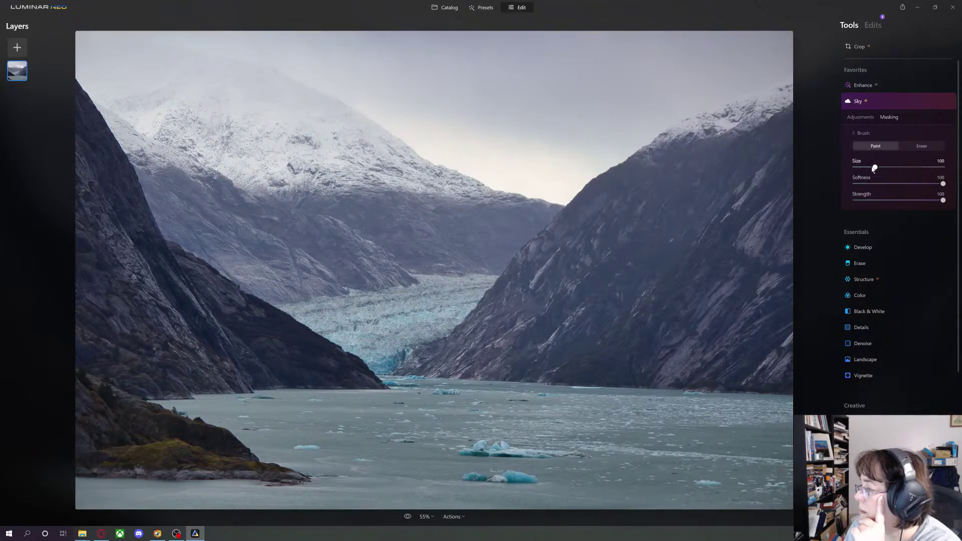
pyautogui.moveTo(592, 48)
pyautogui.mouseDown()
pyautogui.moveTo(678, 52)
pyautogui.moveTo(788, 38)
pyautogui.moveTo(356, 37)
pyautogui.moveTo(85, 7)
pyautogui.mouseUp()
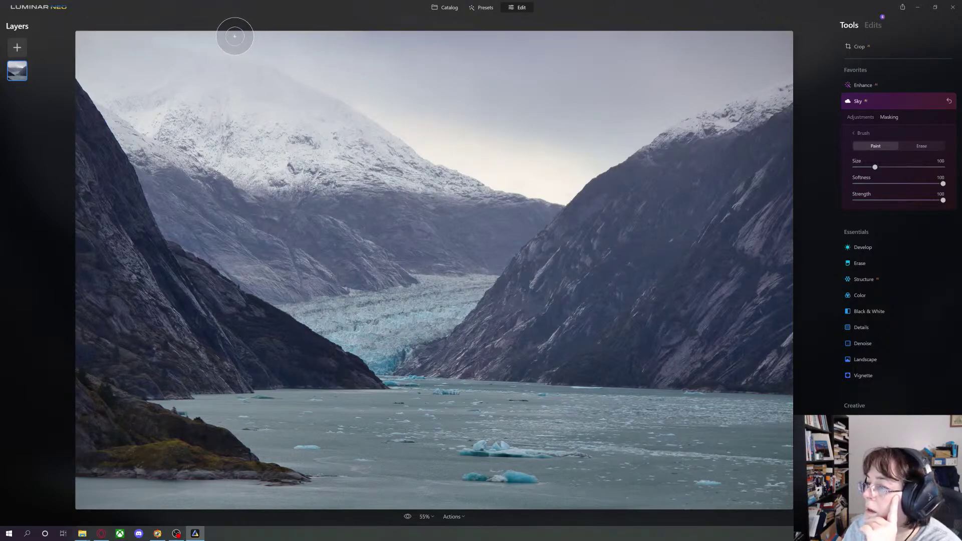
pyautogui.moveTo(232, 34)
pyautogui.mouseDown()
pyautogui.moveTo(350, 70)
pyautogui.moveTo(446, 139)
pyautogui.moveTo(558, 171)
pyautogui.moveTo(642, 114)
pyautogui.moveTo(724, 80)
pyautogui.moveTo(786, 70)
pyautogui.moveTo(396, 70)
pyautogui.mouseUp()
pyautogui.moveTo(578, 91)
pyautogui.mouseDown()
pyautogui.moveTo(376, 56)
pyautogui.moveTo(542, 126)
pyautogui.moveTo(586, 116)
pyautogui.moveTo(443, 110)
pyautogui.moveTo(594, 141)
pyautogui.moveTo(607, 104)
pyautogui.moveTo(503, 133)
pyautogui.moveTo(550, 149)
pyautogui.moveTo(556, 164)
pyautogui.moveTo(281, 43)
pyautogui.mouseUp()
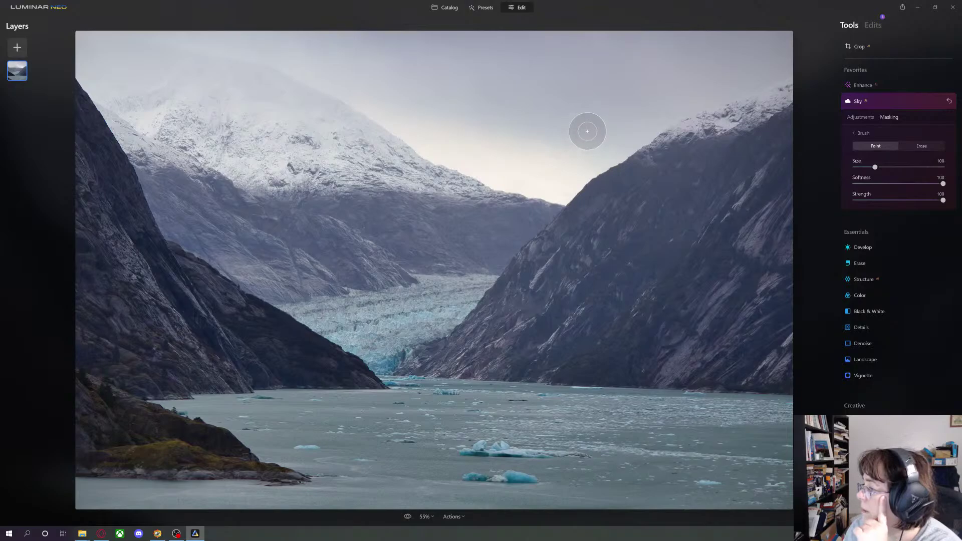
pyautogui.click(869, 101)
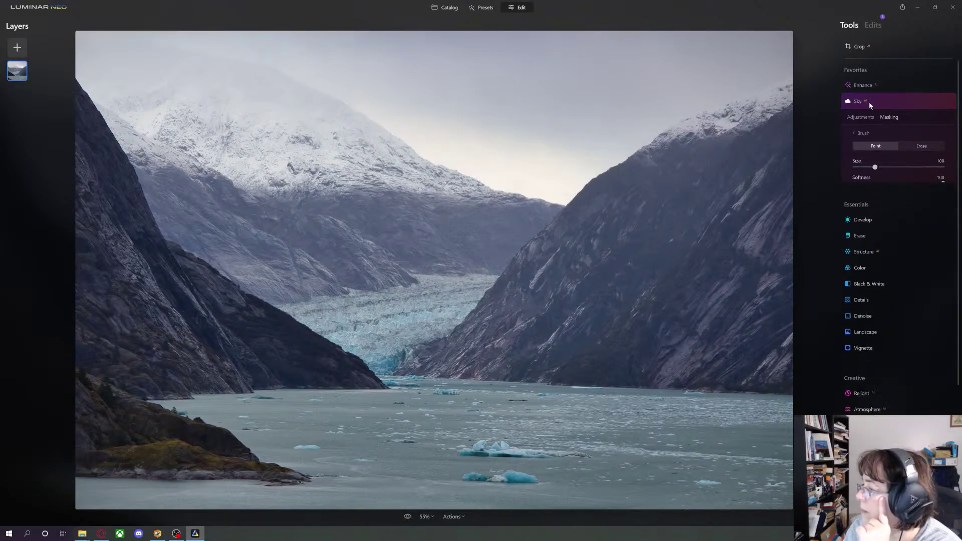
# Replace the glacier photo's sky with Blue Sky 1 and open the brush for masking it
pyautogui.click(869, 101)
pyautogui.click(885, 145)
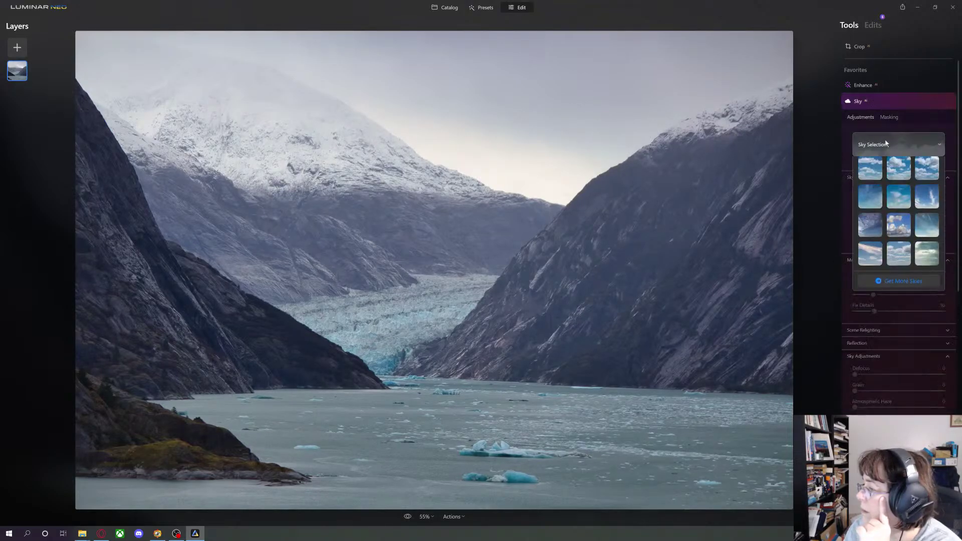
pyautogui.click(877, 187)
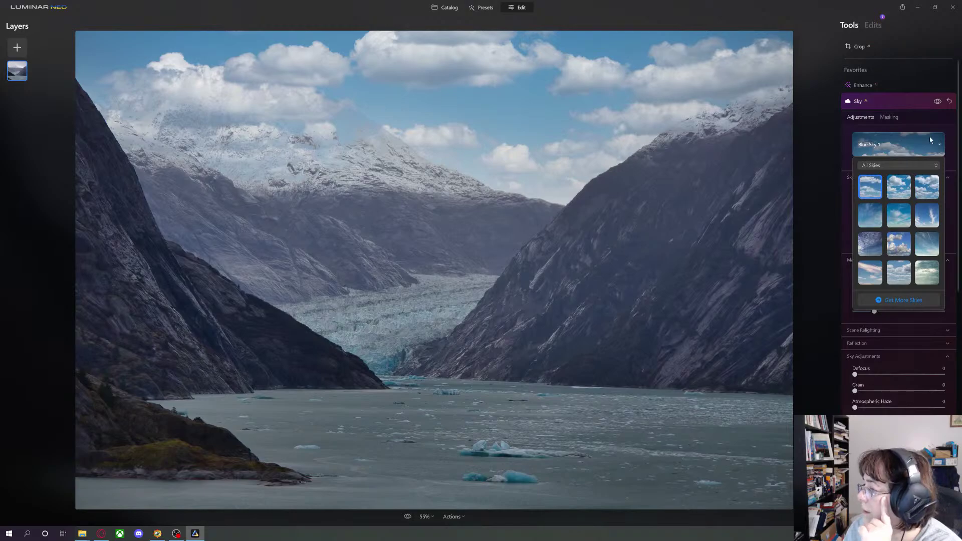
pyautogui.click(949, 101)
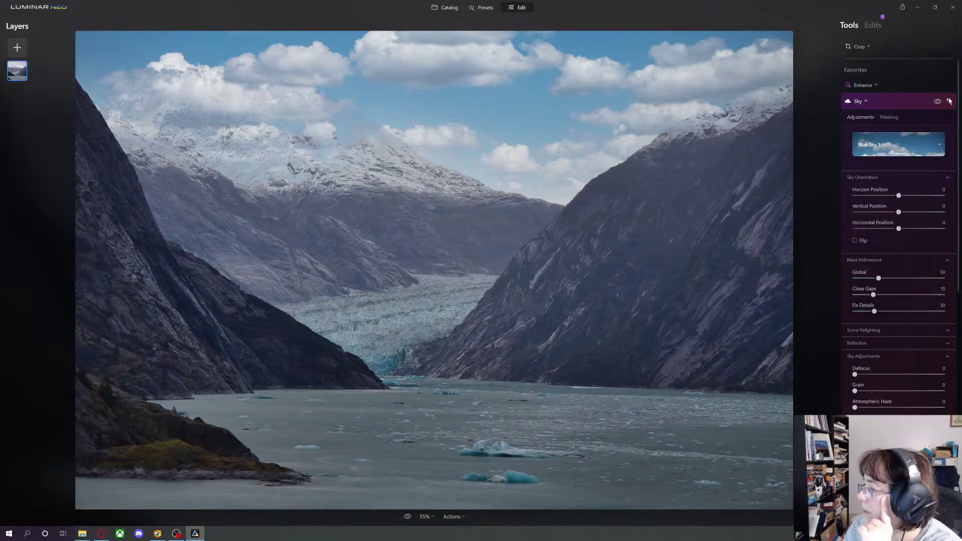
pyautogui.click(889, 117)
pyautogui.click(866, 133)
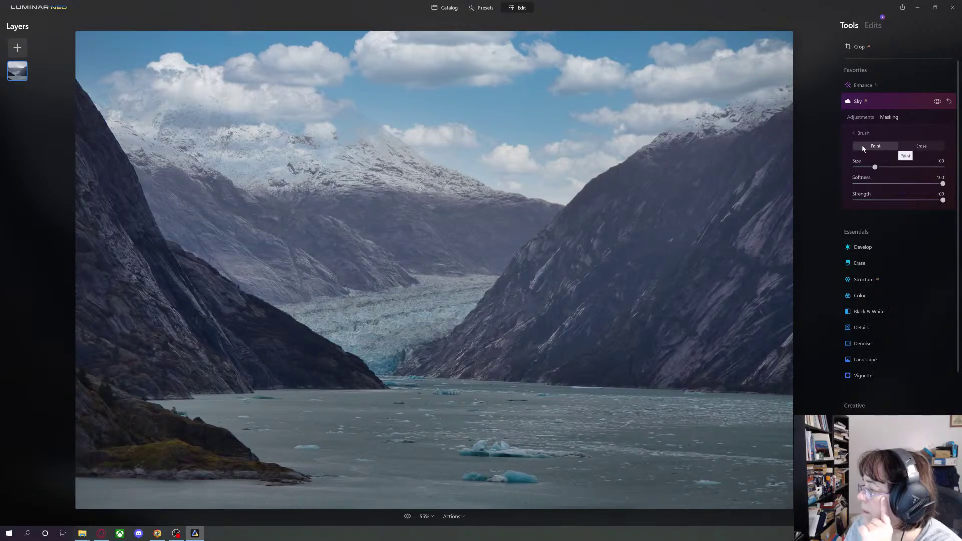
pyautogui.click(944, 105)
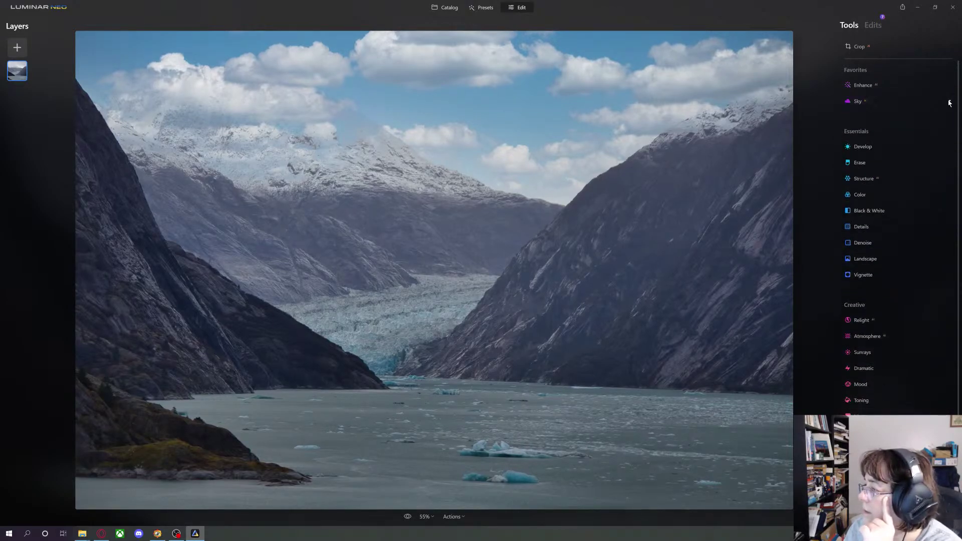
# Apply the Blue Sky 4 replacement to the glacier photo with the Sky tool
pyautogui.click(887, 102)
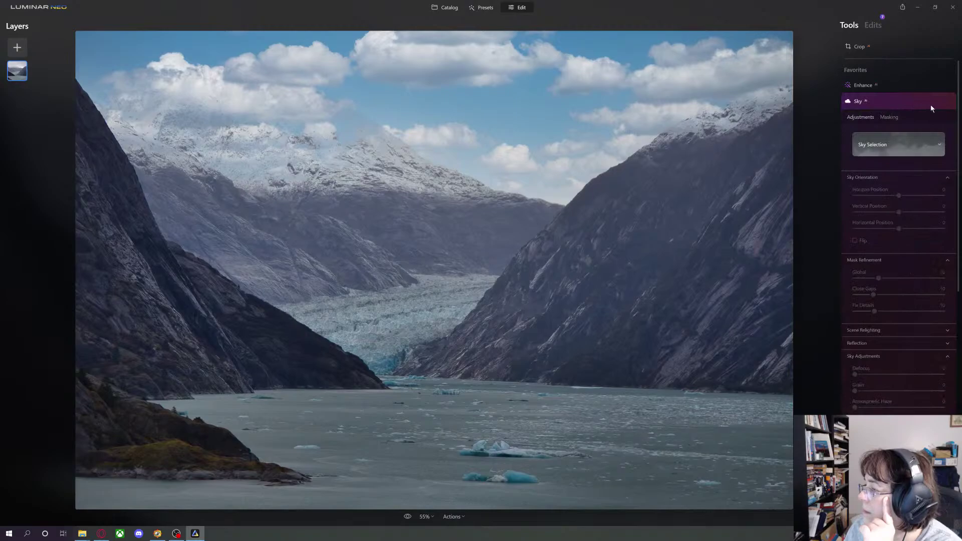
pyautogui.click(895, 102)
pyautogui.click(896, 103)
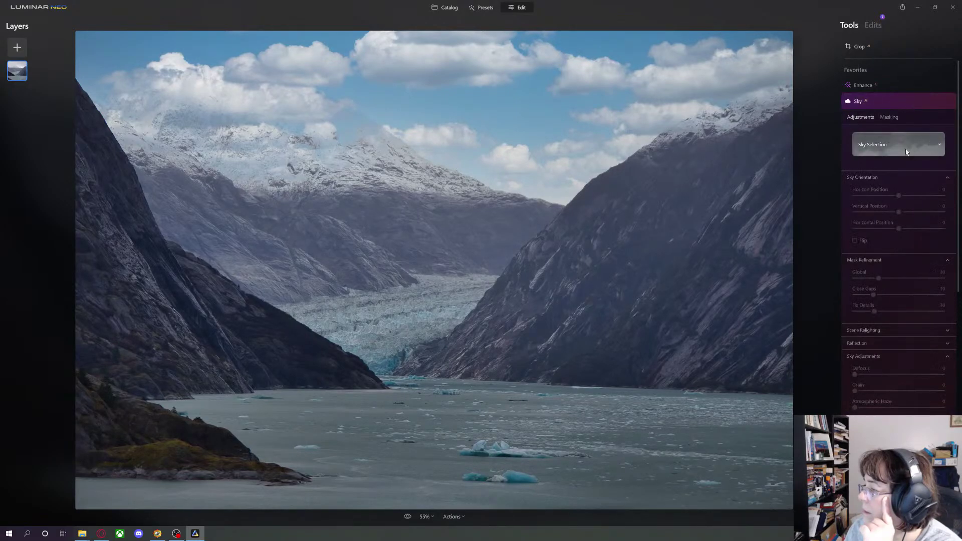
pyautogui.click(886, 145)
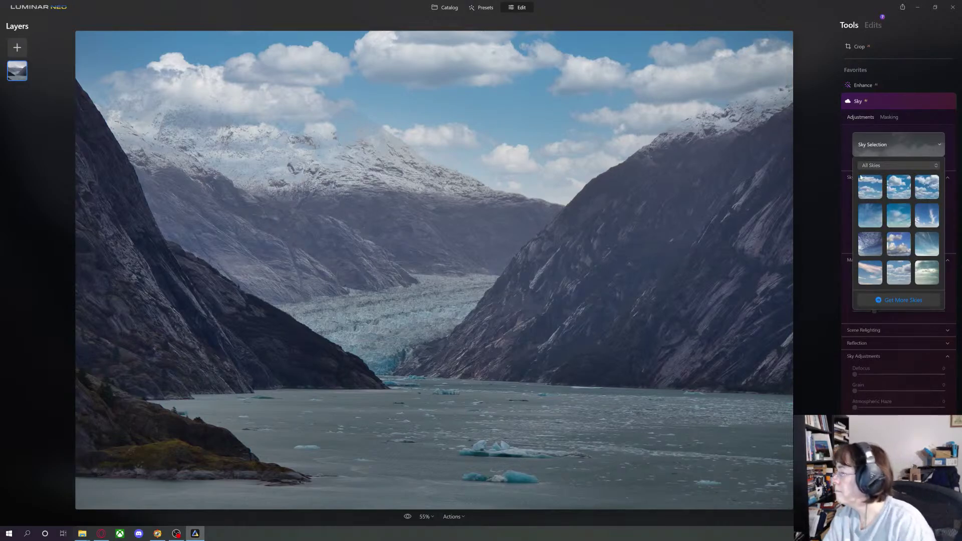
pyautogui.click(866, 210)
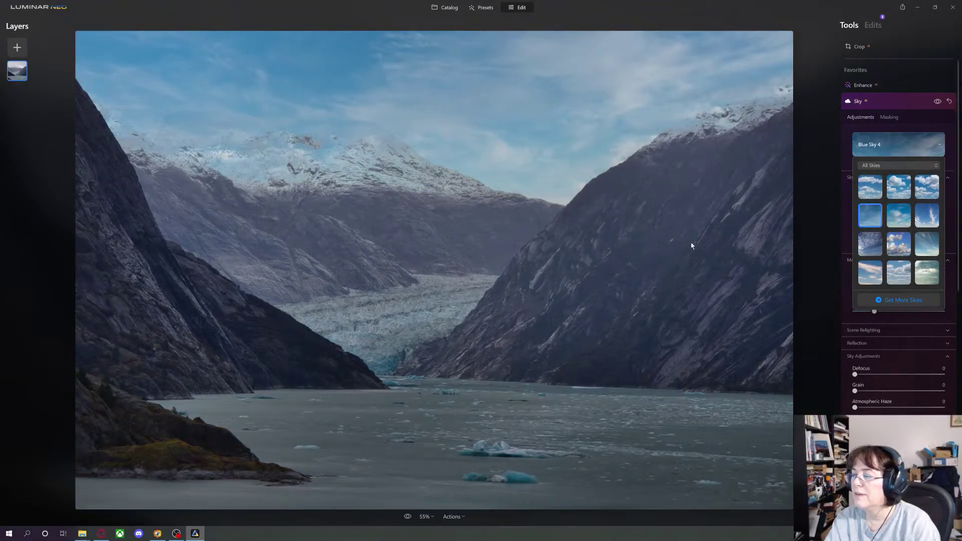
# Leave the Sky tool and revert the glacier photo to its original, discarding all edits
pyautogui.click(951, 103)
pyautogui.click(950, 102)
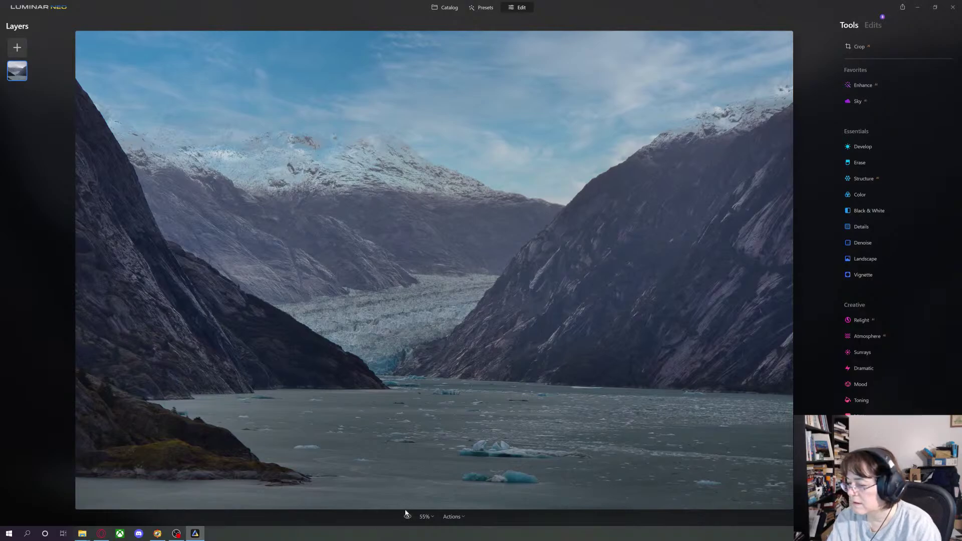
pyautogui.click(463, 518)
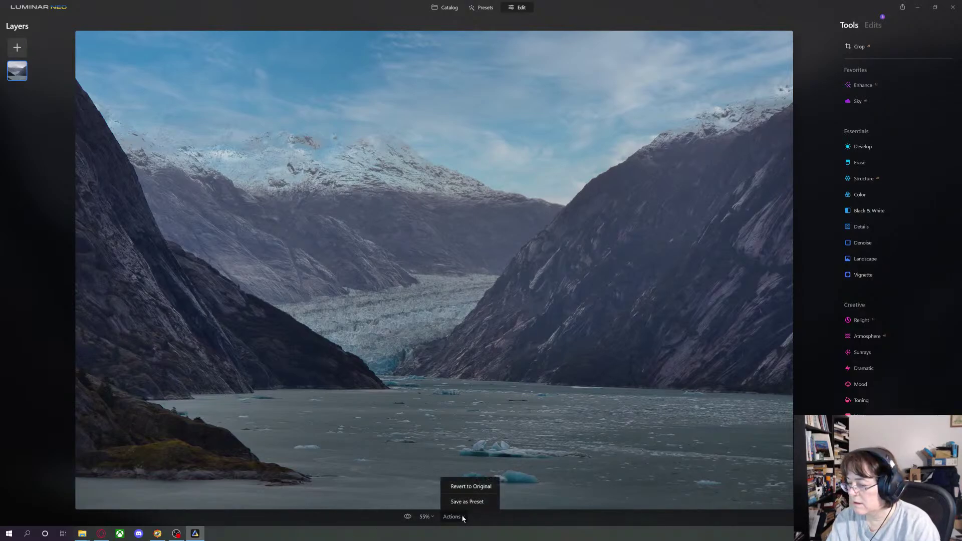
pyautogui.click(471, 486)
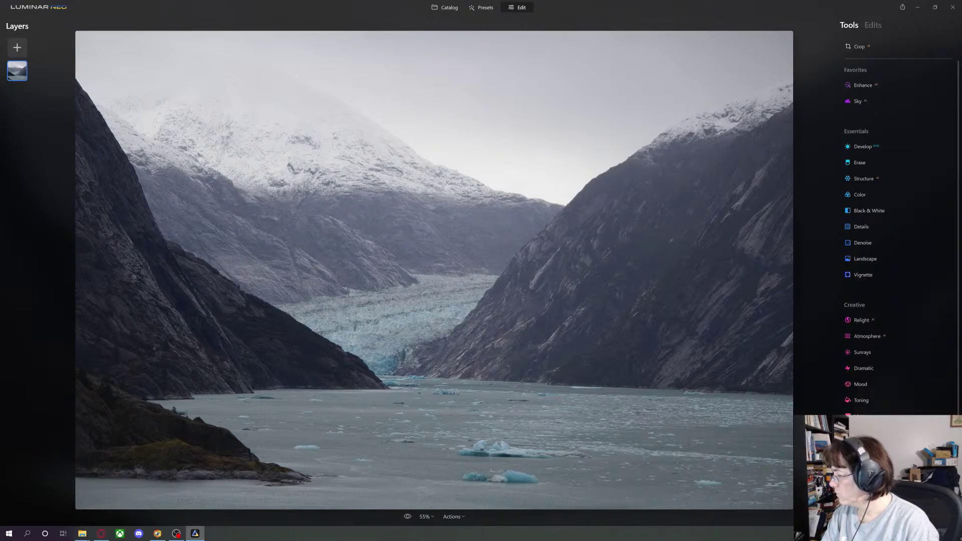
# In the Relight tool, set Brightness Far to -28, Brightness Near to 25 and Depth to 65
pyautogui.click(867, 321)
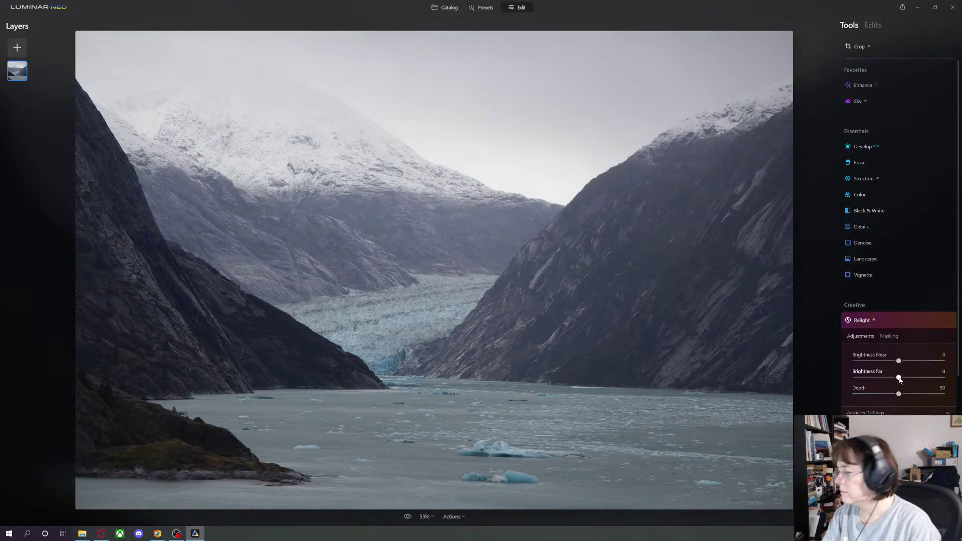
pyautogui.moveTo(900, 379); pyautogui.dragTo(876, 379)
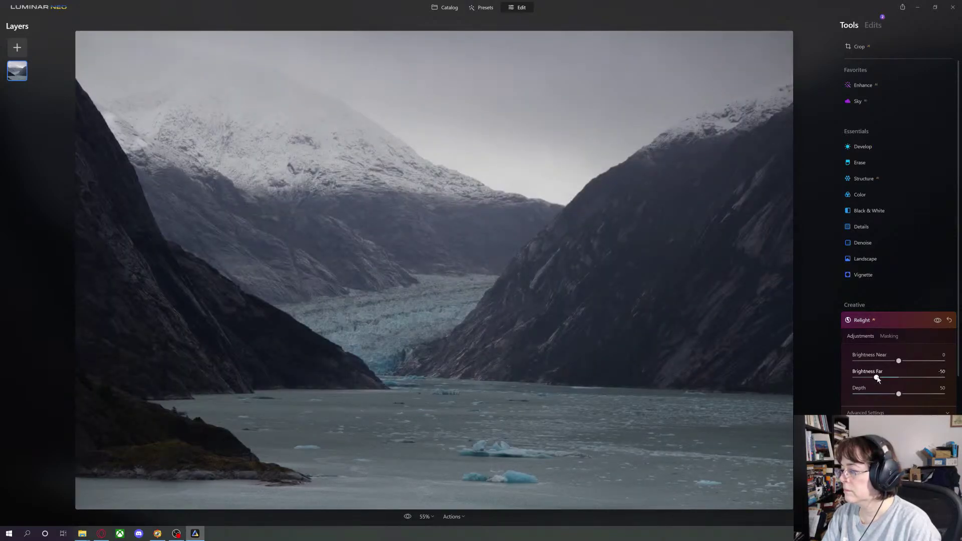
pyautogui.moveTo(877, 379); pyautogui.dragTo(890, 379)
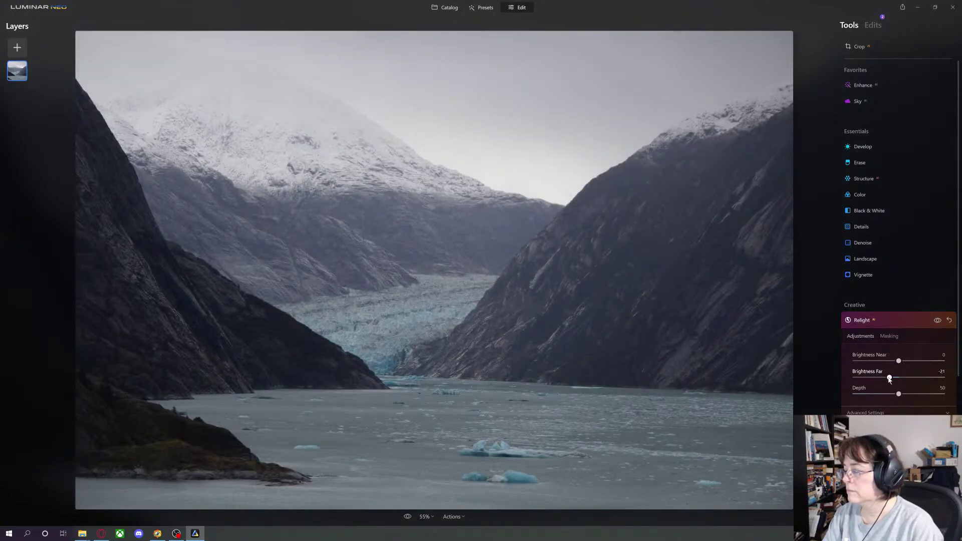
pyautogui.moveTo(889, 379); pyautogui.dragTo(913, 365)
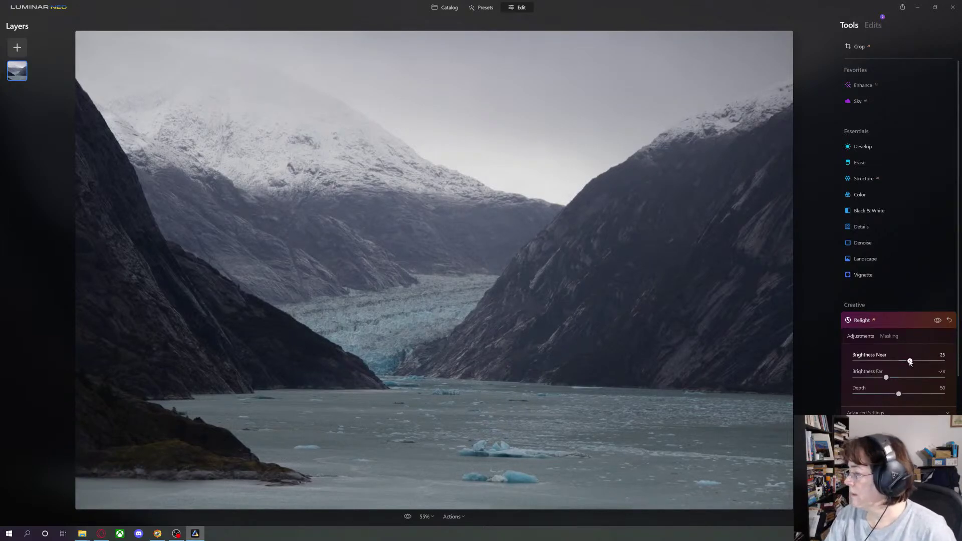
pyautogui.moveTo(911, 361); pyautogui.dragTo(908, 361)
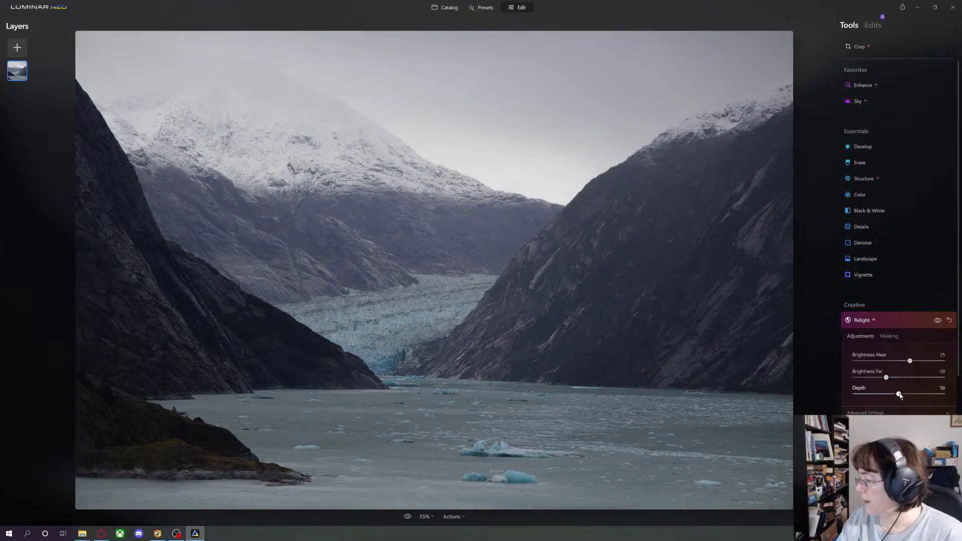
pyautogui.moveTo(899, 394); pyautogui.dragTo(918, 395)
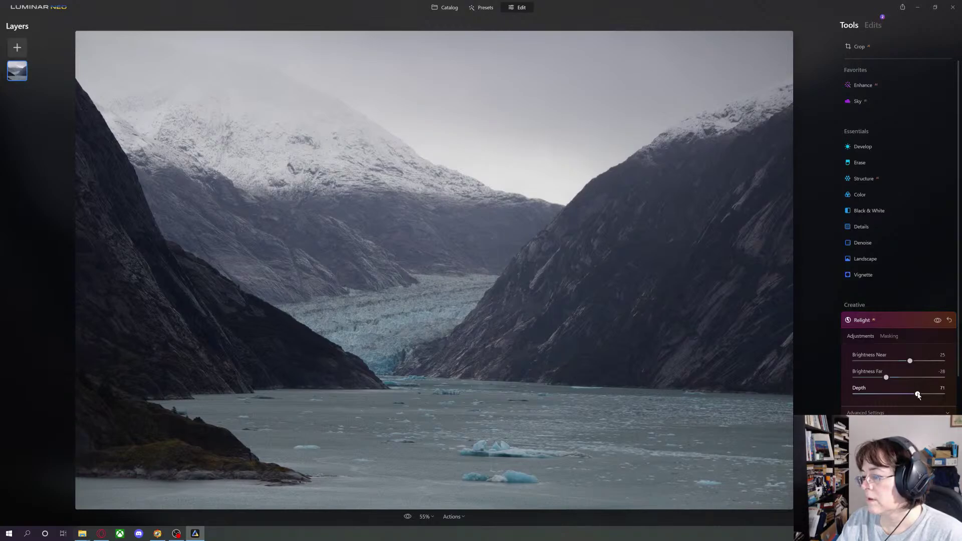
pyautogui.moveTo(918, 394); pyautogui.dragTo(912, 395)
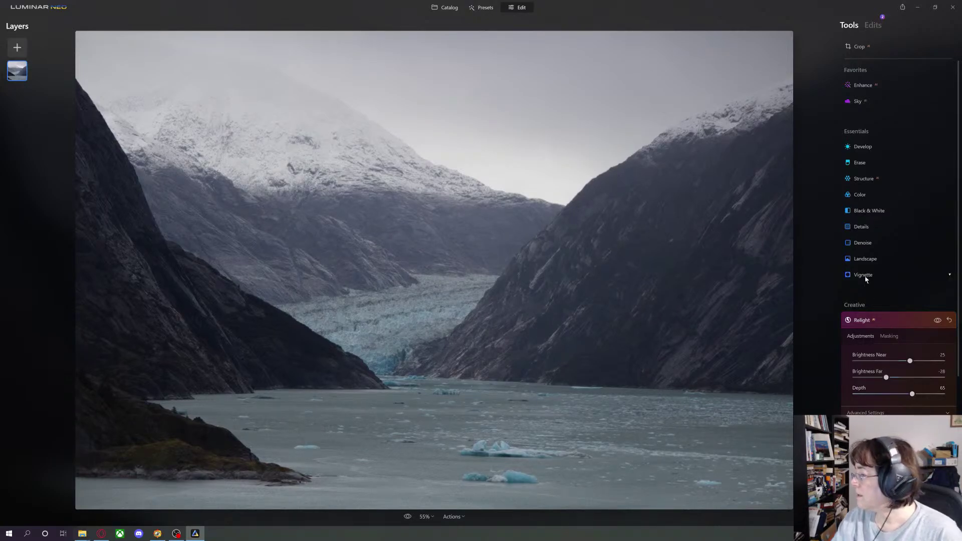
# Set Dehaze to 30 in the Landscape tool for the glacier photo
pyautogui.click(857, 259)
pyautogui.moveTo(855, 299); pyautogui.dragTo(886, 303)
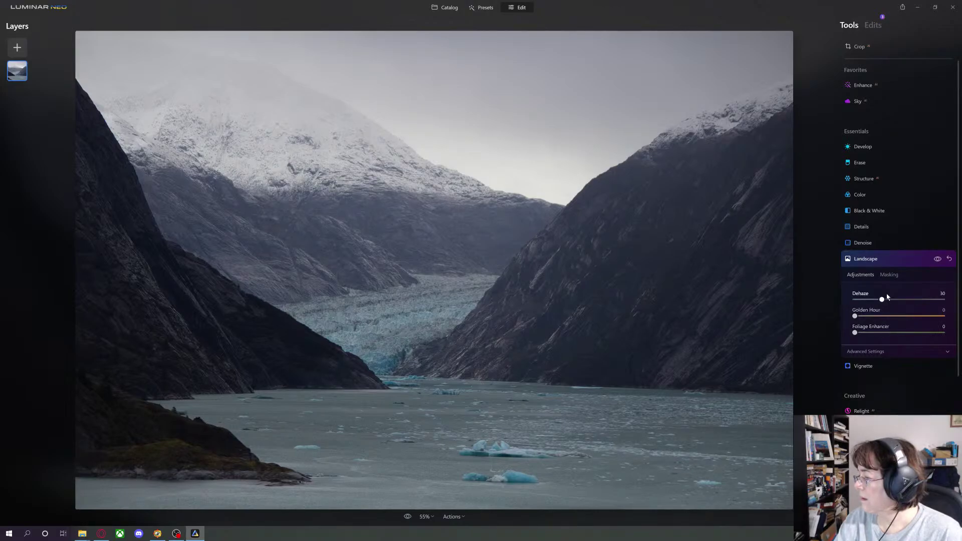
# Set Luminosity Denoise to 30 in the Denoise tool for the glacier photo
pyautogui.click(878, 244)
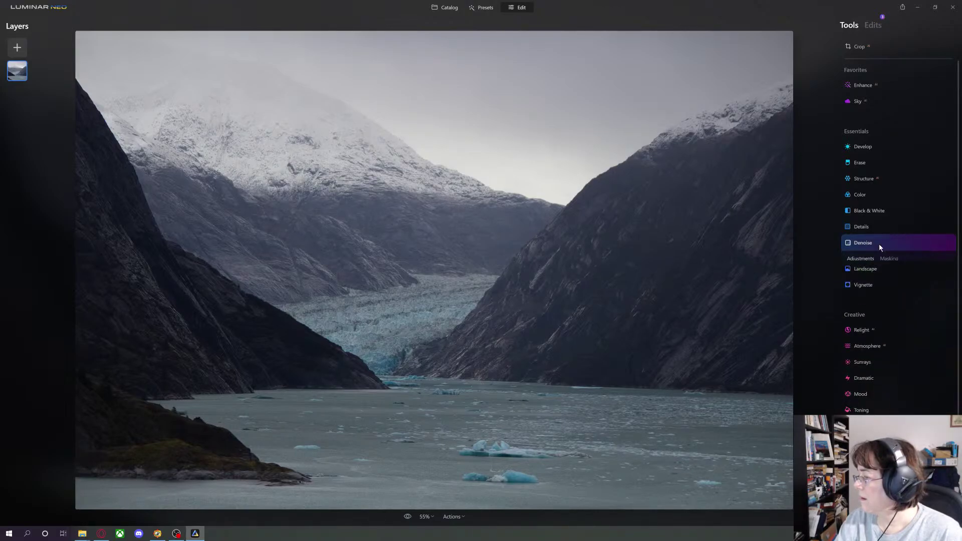
pyautogui.click(859, 284)
pyautogui.moveTo(859, 284); pyautogui.dragTo(883, 285)
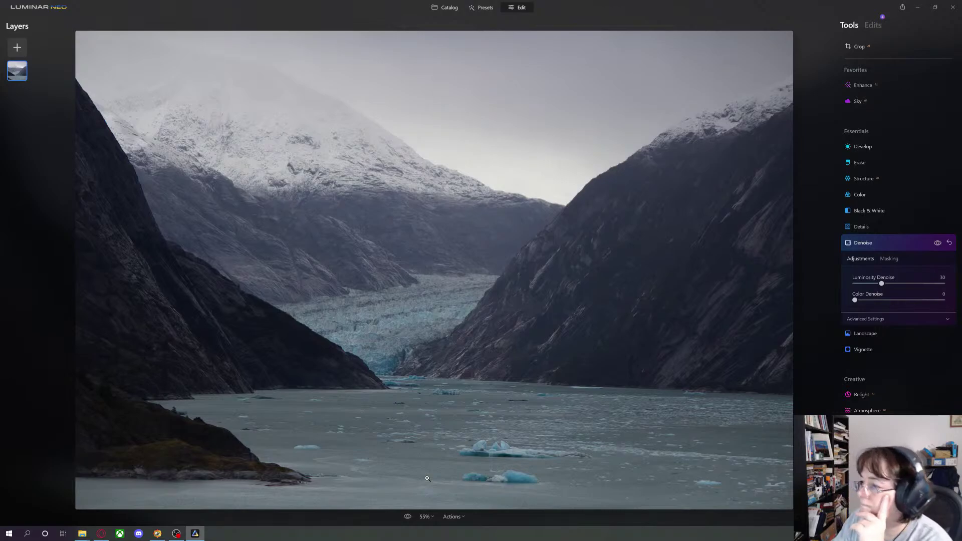
# Revert the glacier photo to its original and return to the catalog
pyautogui.click(454, 516)
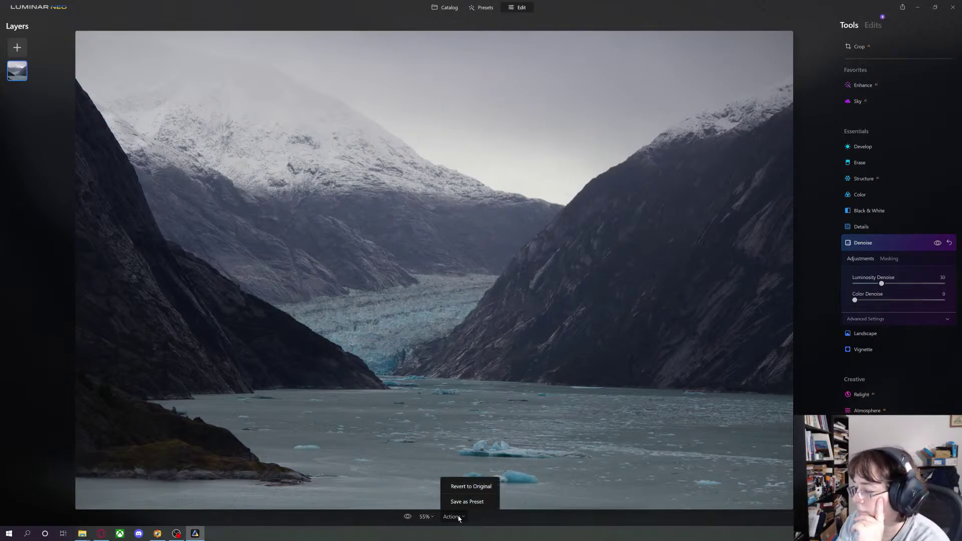
pyautogui.click(471, 486)
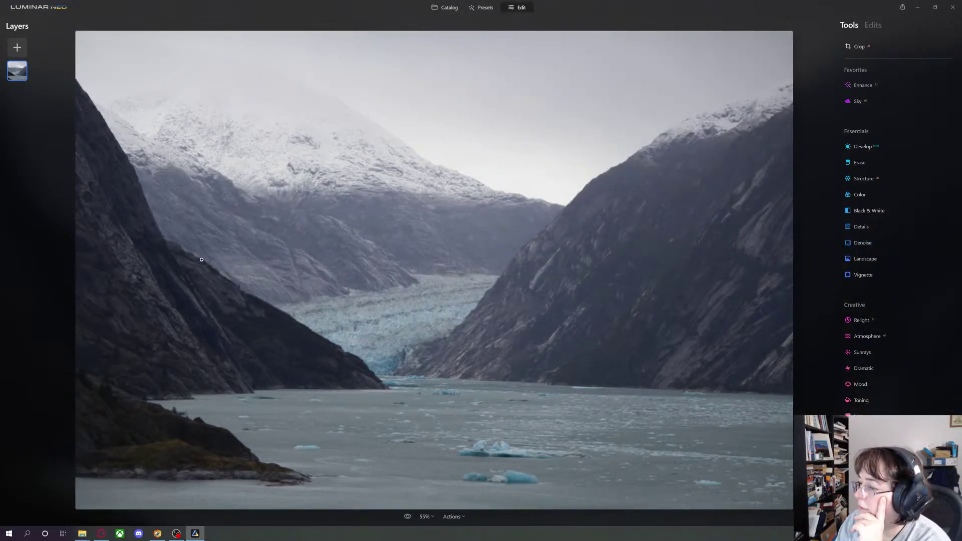
pyautogui.click(444, 7)
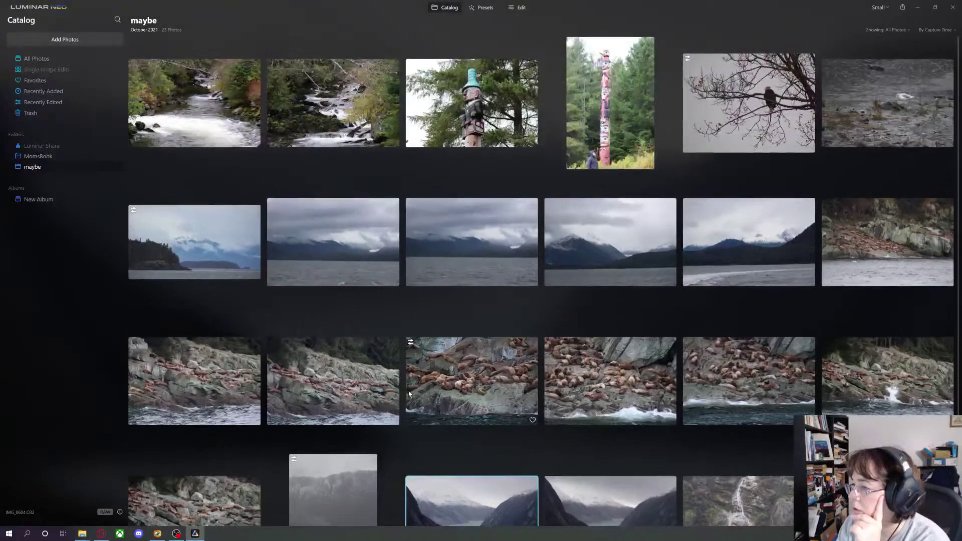
# View the photo of the carved totem figure with the turquoise hat up close and in full, and return to the photo grid
pyautogui.doubleClick(466, 115)
pyautogui.click(466, 115)
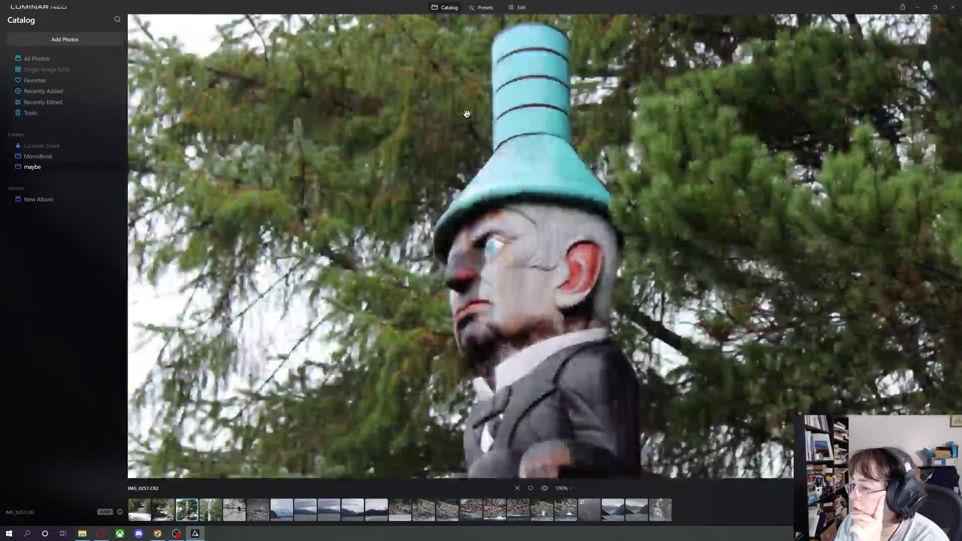
pyautogui.click(580, 320)
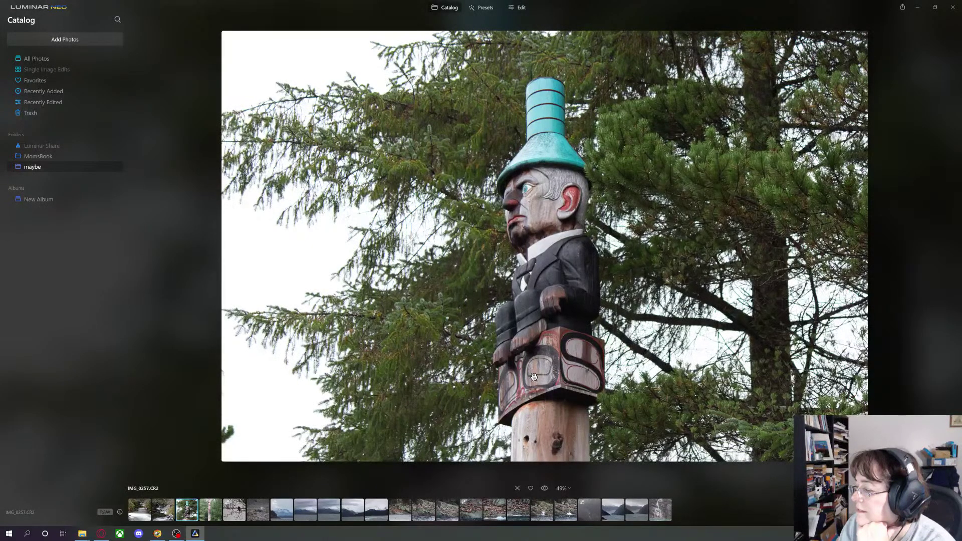
pyautogui.scroll(1, 534, 377)
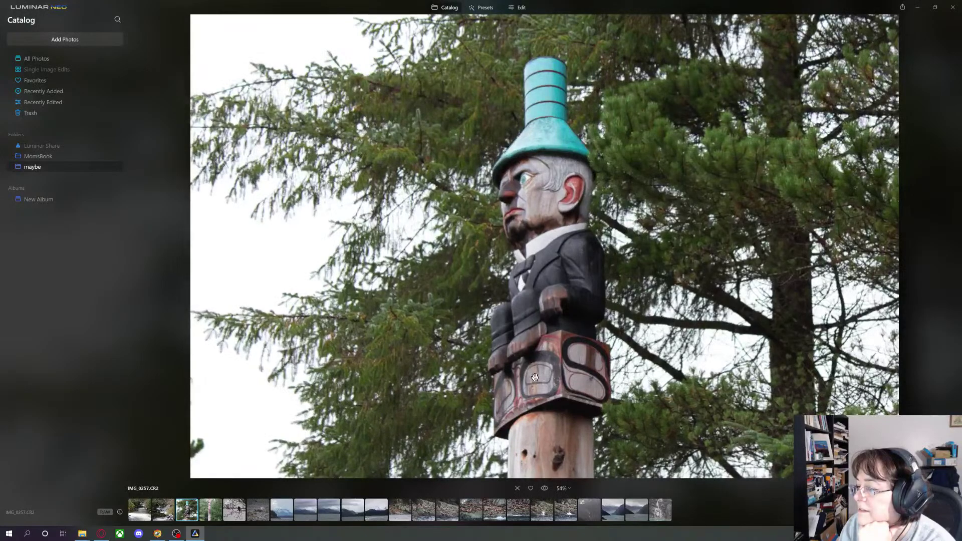
pyautogui.scroll(-1, 709, 312)
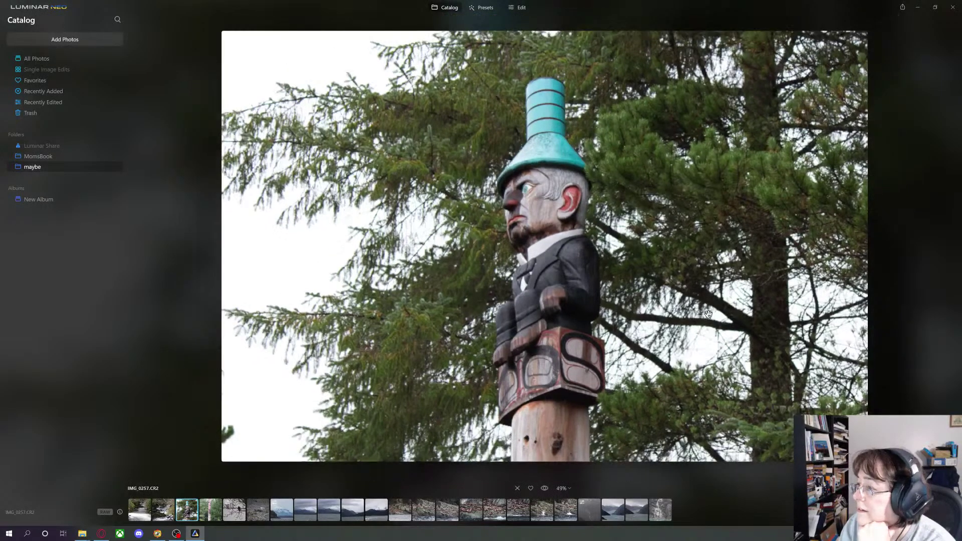
pyautogui.click(444, 10)
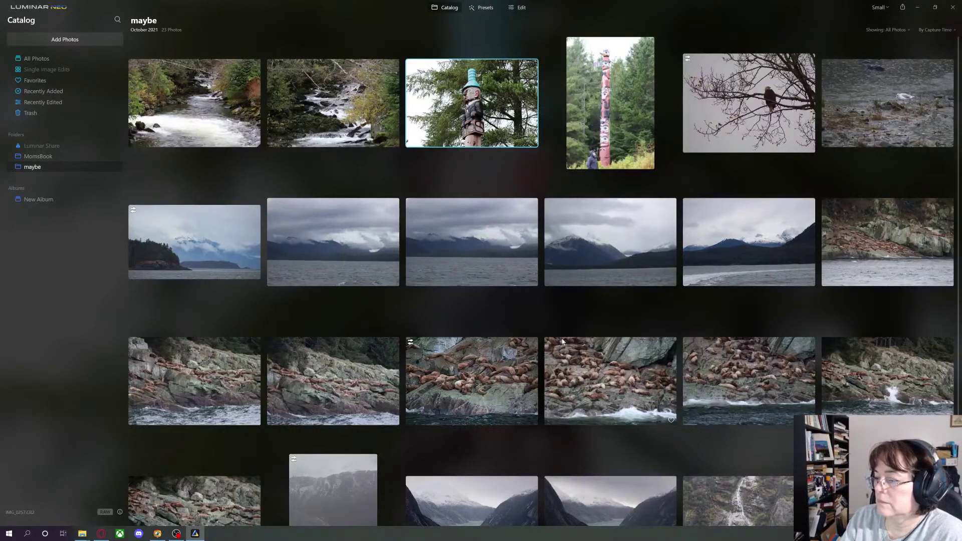
# Look through the maybe folder and the All Photos collection, expanding All Photos by year
pyautogui.scroll(-2, 518, 386)
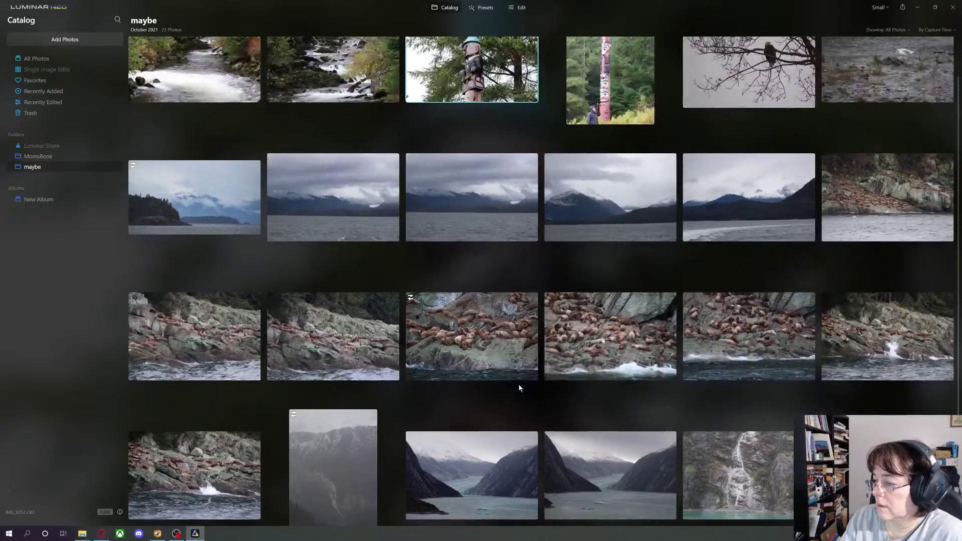
pyautogui.scroll(2, 519, 384)
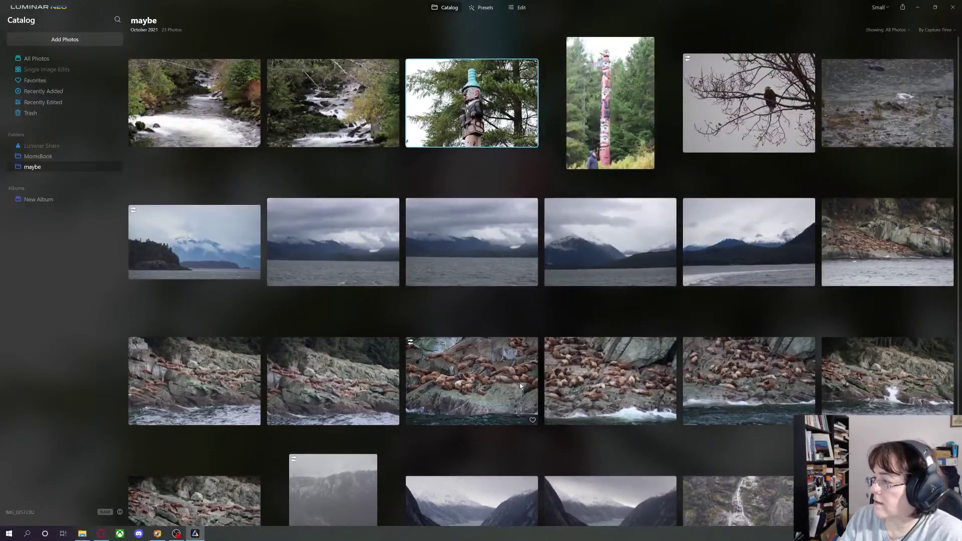
pyautogui.scroll(-2, 519, 385)
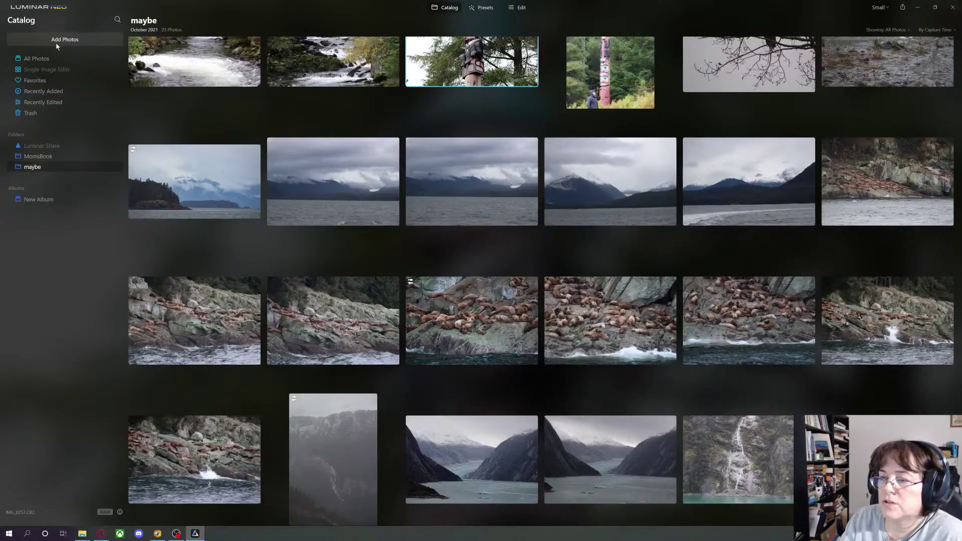
pyautogui.click(37, 59)
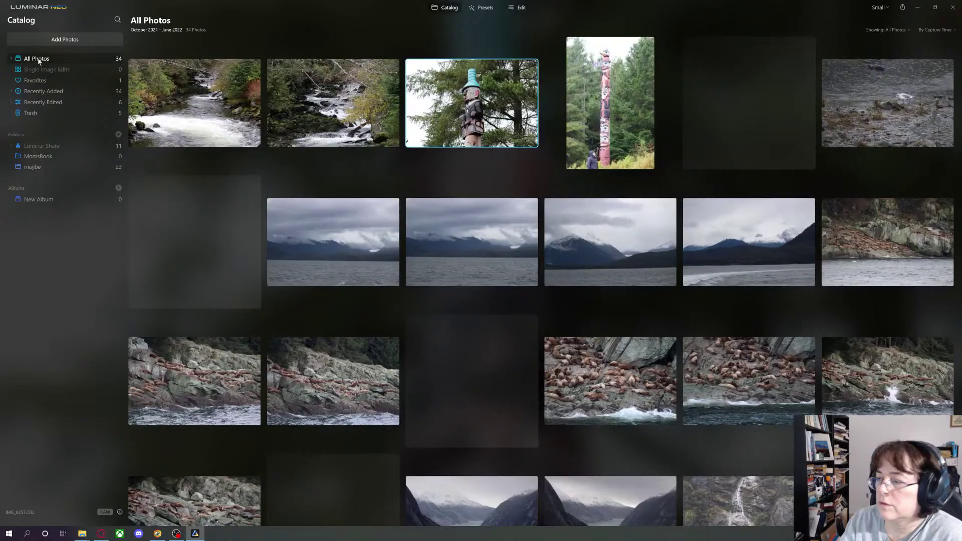
pyautogui.click(11, 59)
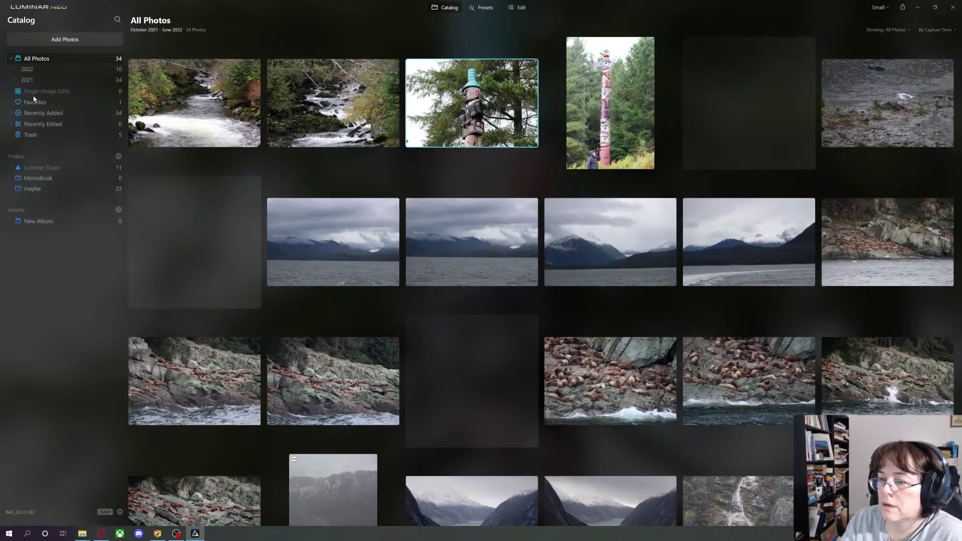
pyautogui.scroll(-2, 542, 360)
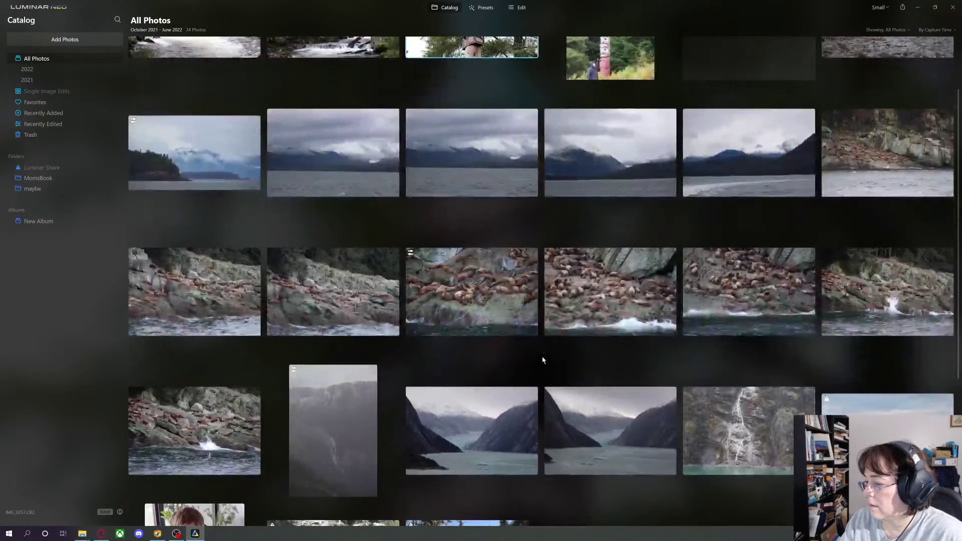
pyautogui.scroll(-5, 542, 360)
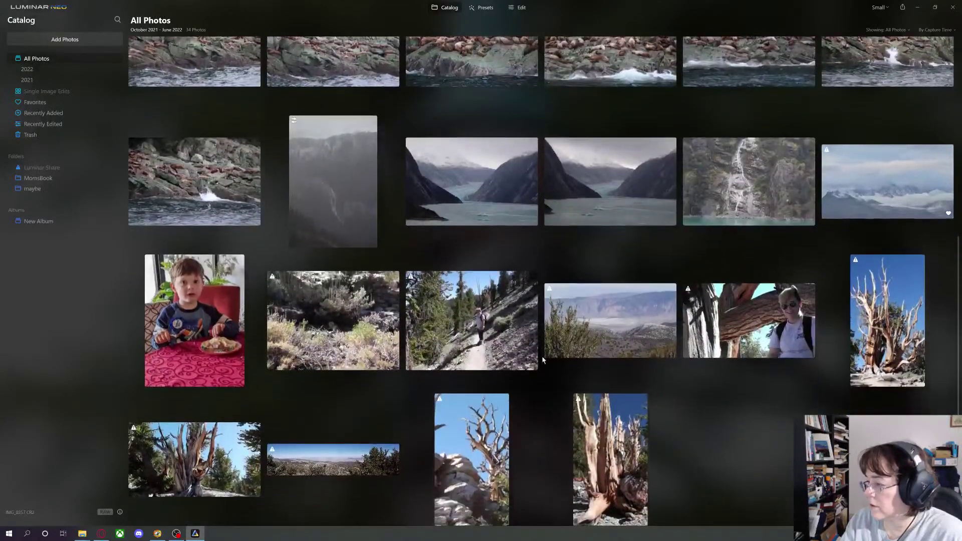
pyautogui.scroll(6, 542, 358)
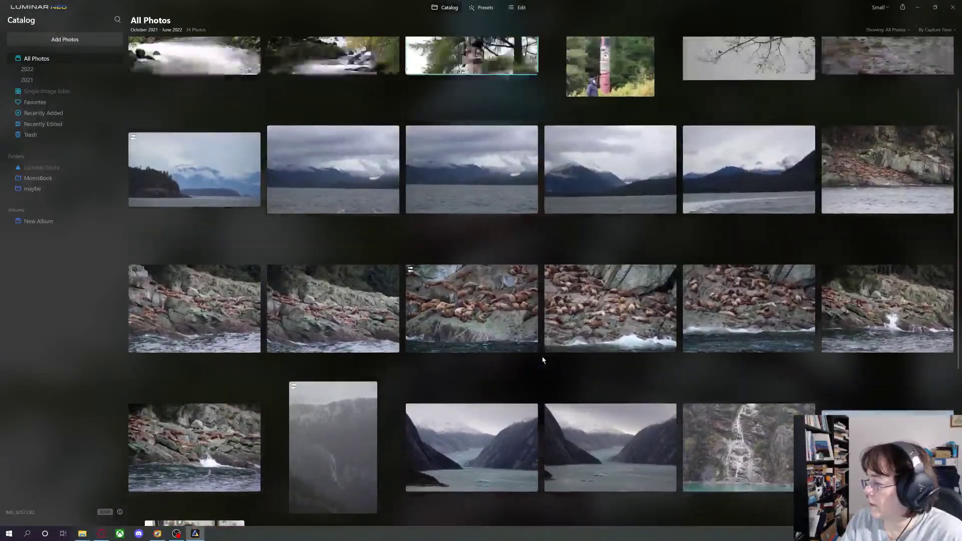
pyautogui.scroll(-5, 542, 359)
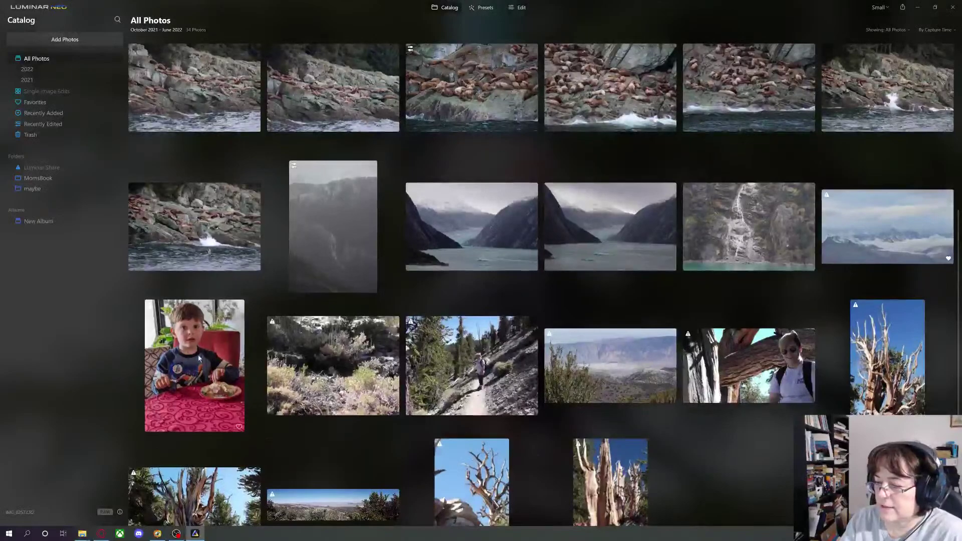
# Select the photo of the boy at the table and the favorited cloudy mountain photo while checking which catalog images are available
pyautogui.click(184, 352)
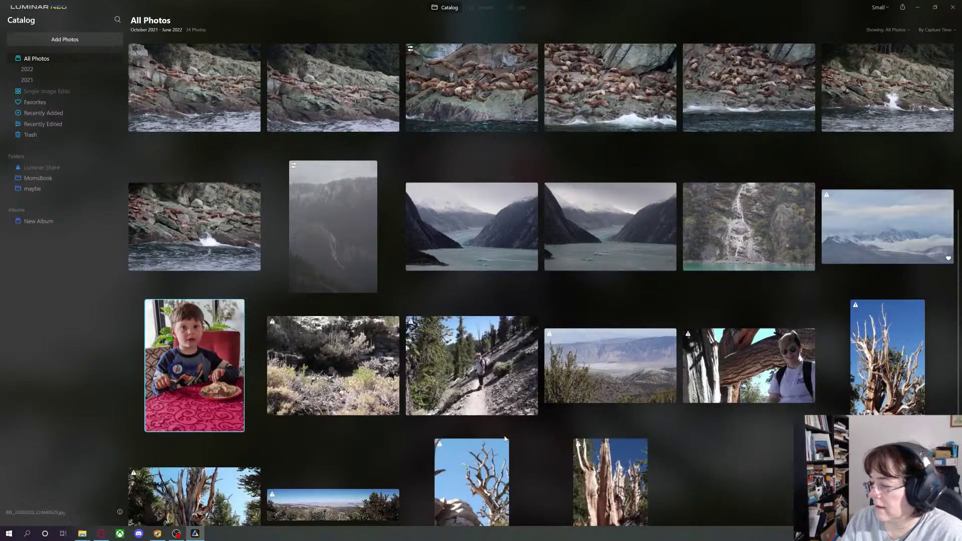
pyautogui.scroll(5, 662, 442)
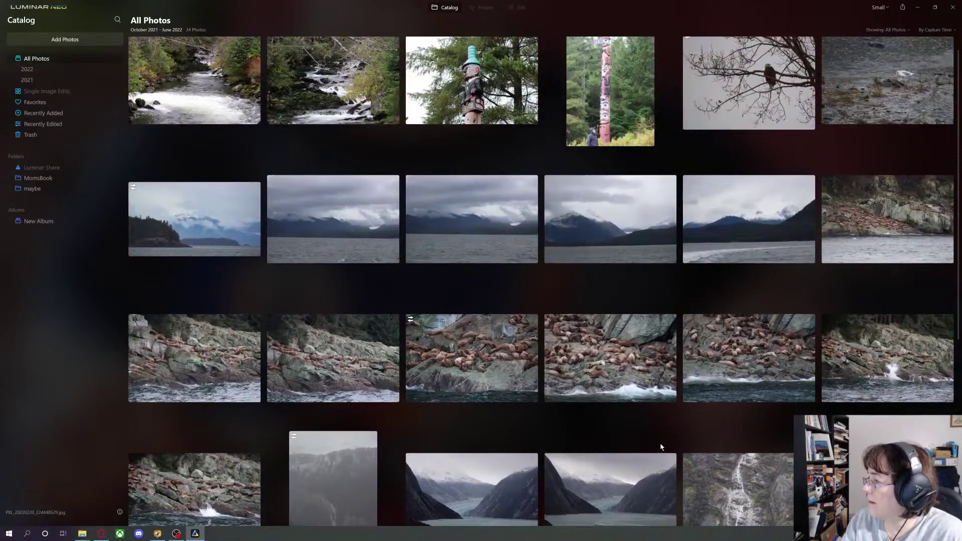
pyautogui.scroll(-2, 660, 443)
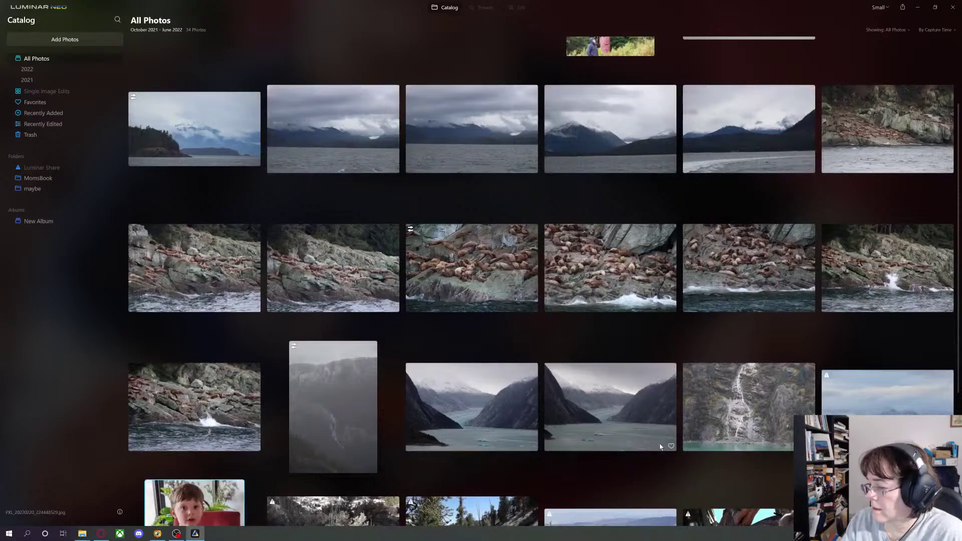
pyautogui.click(873, 414)
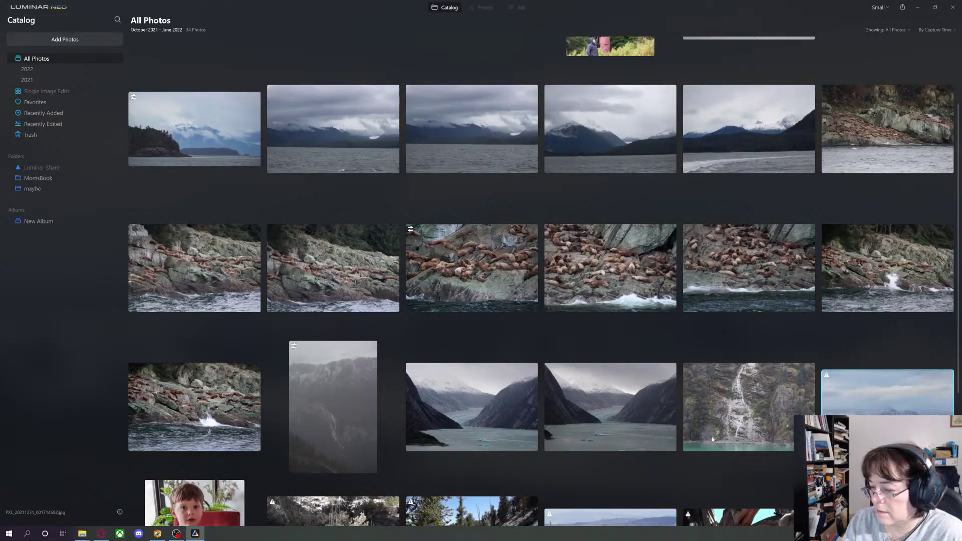
pyautogui.scroll(2, 708, 435)
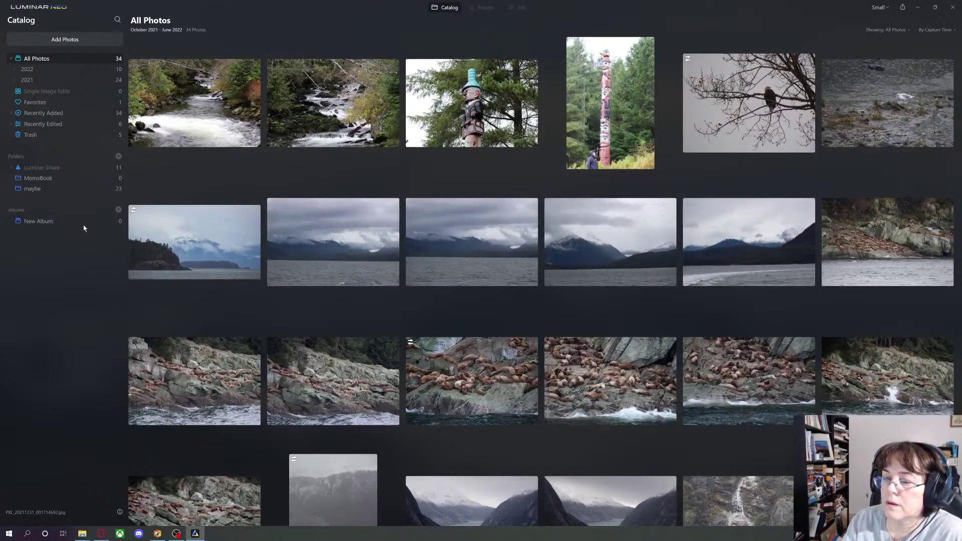
# Add the folder Photos-001 (3) from Photos-JPG on New Volume (E:) to the catalog
pyautogui.click(31, 7)
pyautogui.moveTo(31, 23)
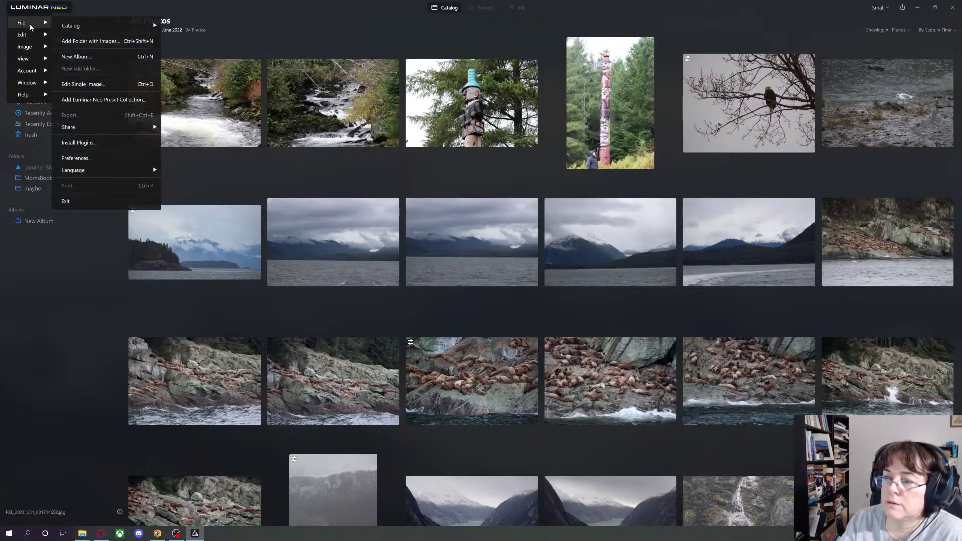
pyautogui.click(100, 41)
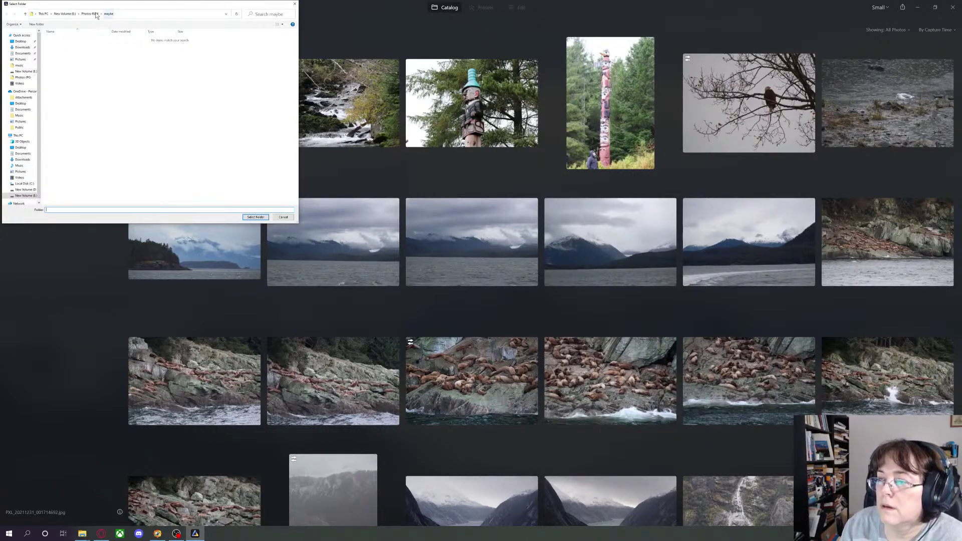
pyautogui.click(65, 13)
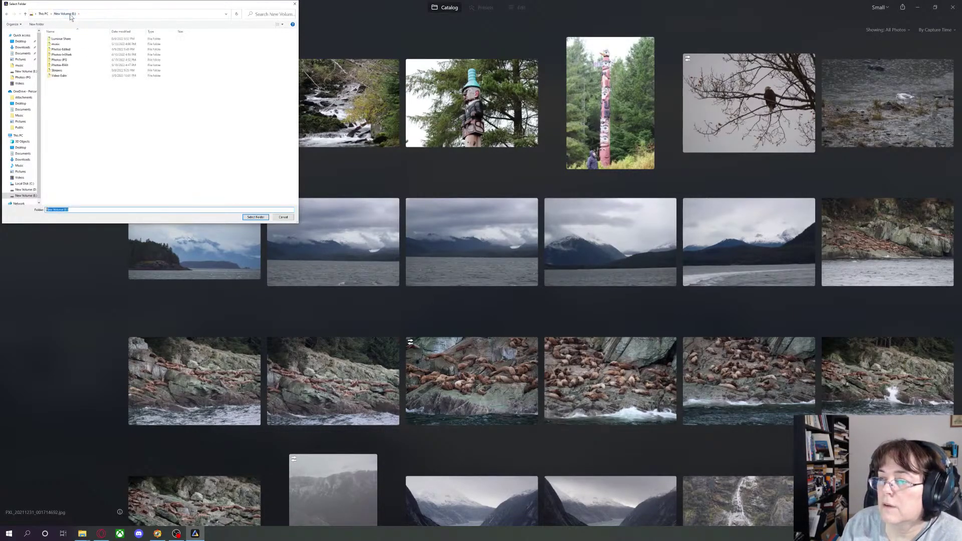
pyautogui.doubleClick(59, 60)
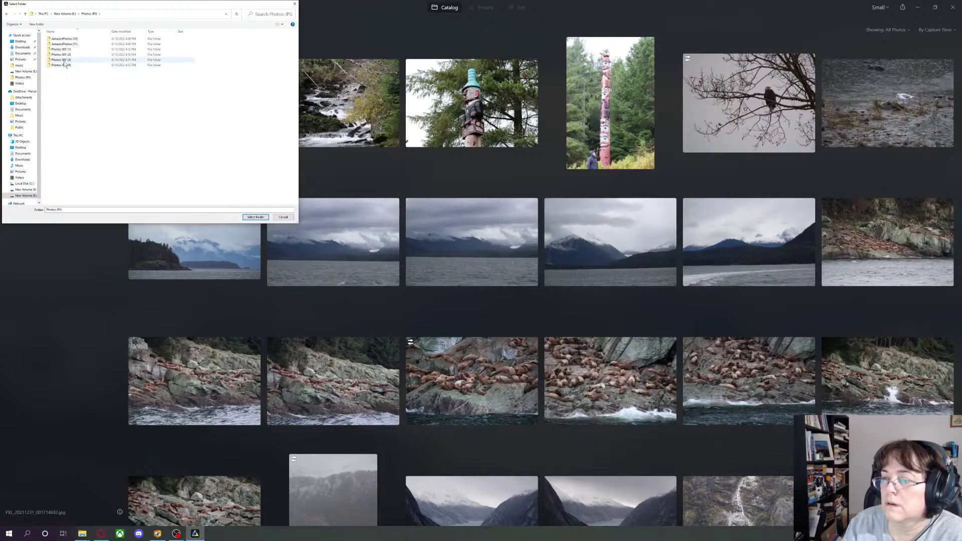
pyautogui.click(64, 61)
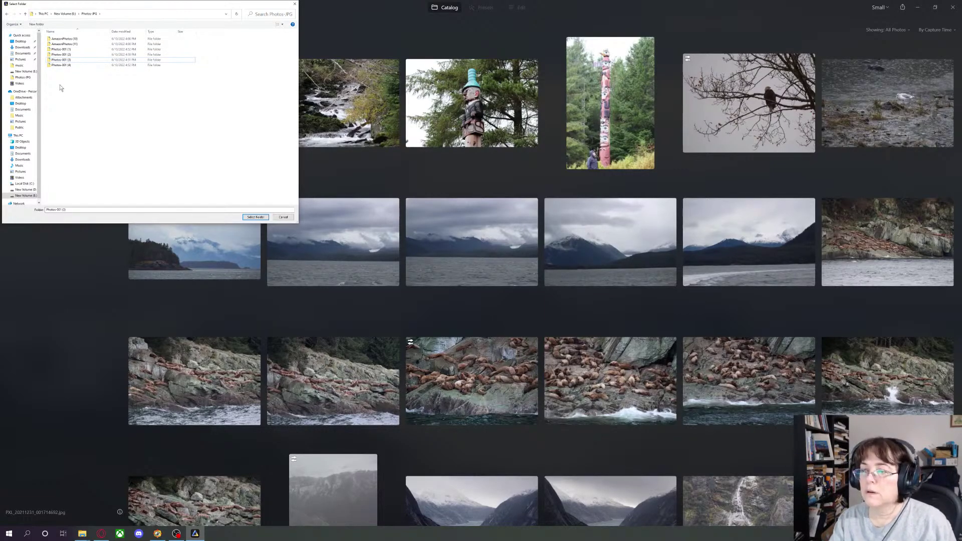
pyautogui.click(257, 216)
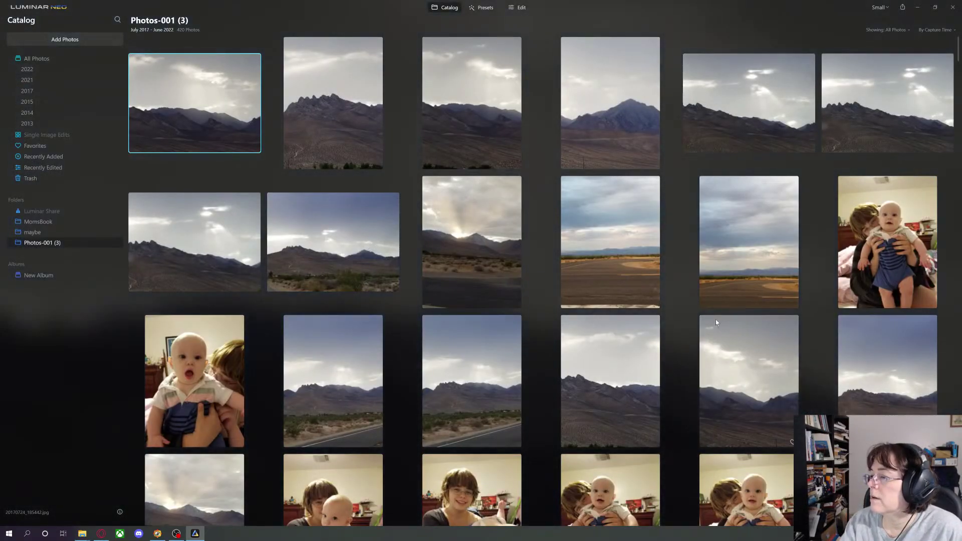
# Browse the photos in the Photos-001 (3) folder, down to the glassblowing shots
pyautogui.scroll(-1, 563, 297)
pyautogui.scroll(-10, 563, 297)
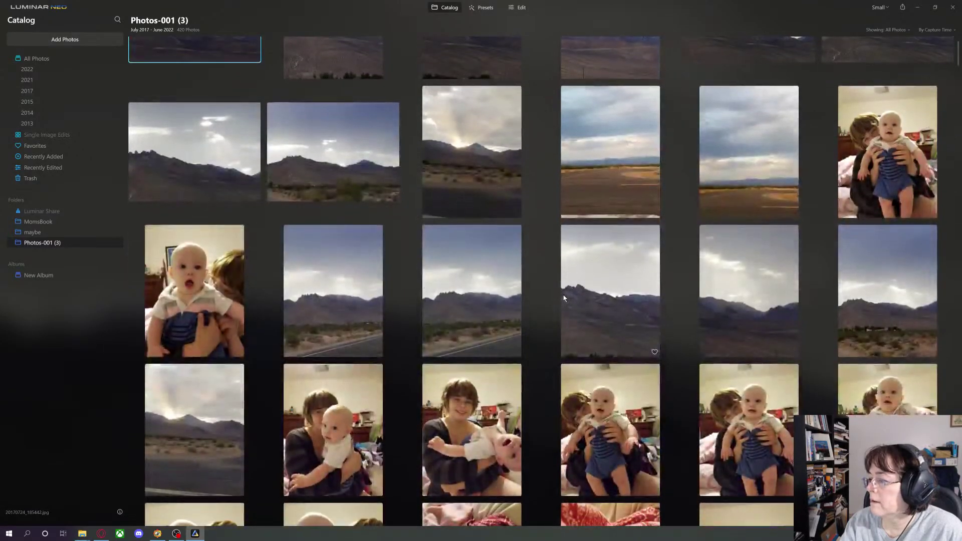
pyautogui.scroll(-10, 563, 299)
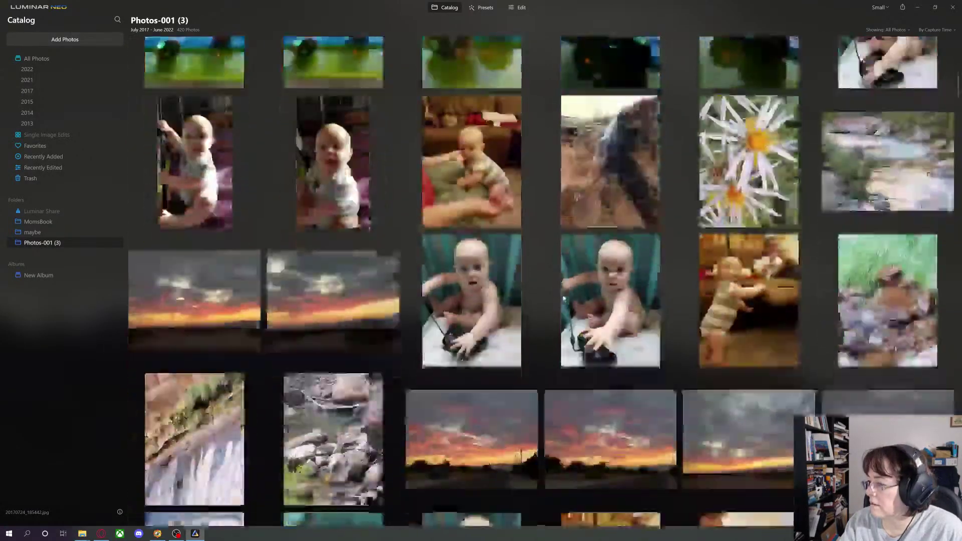
pyautogui.scroll(-5, 565, 299)
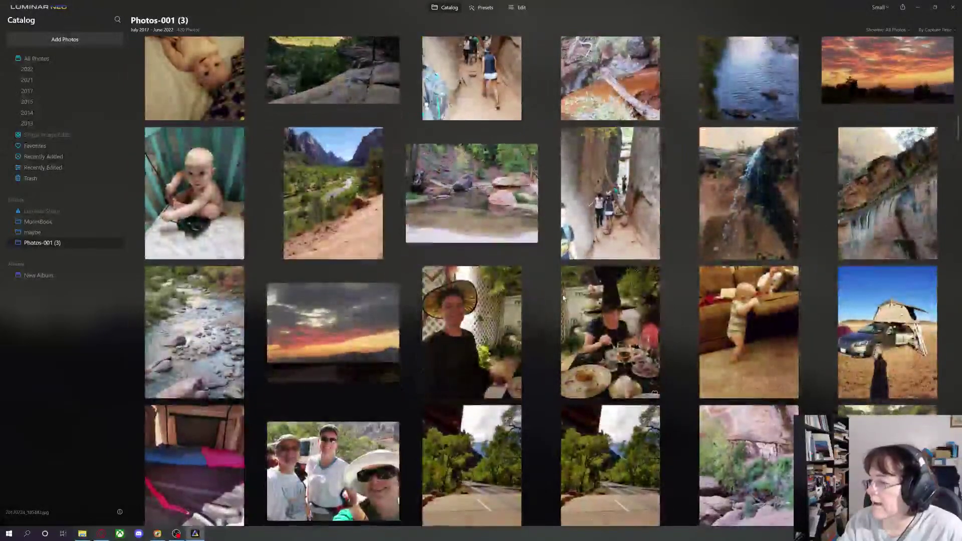
pyautogui.scroll(-10, 563, 298)
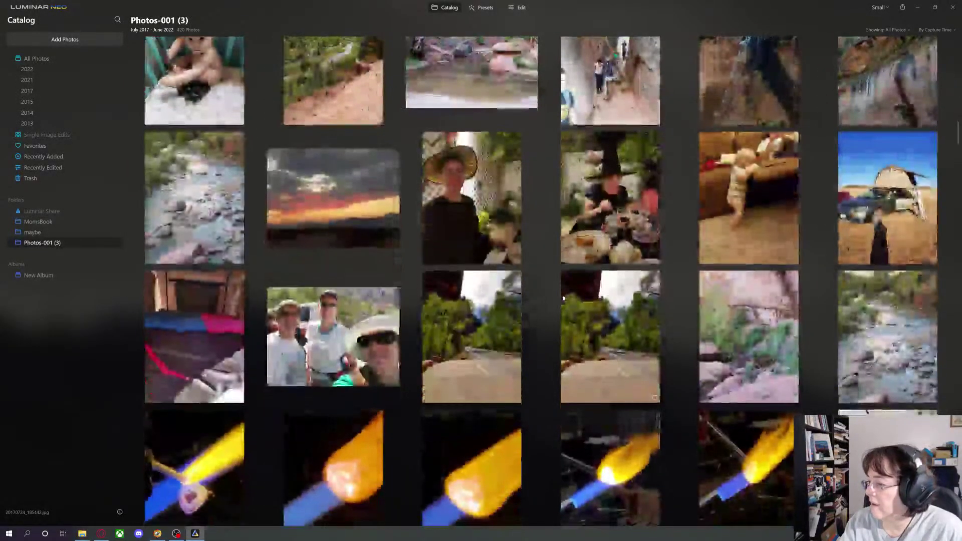
pyautogui.scroll(-5, 563, 299)
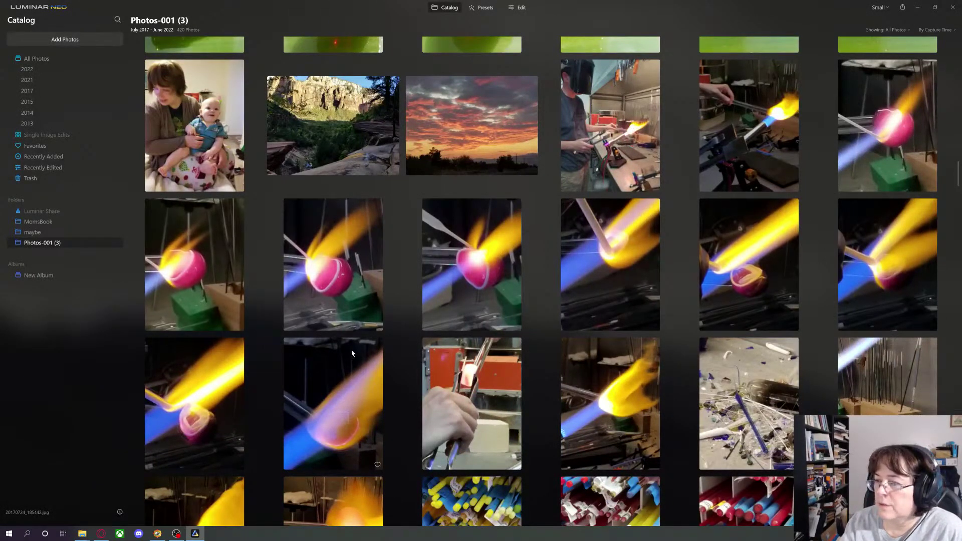
# Browse the rest of the Photos-001 (3) folder, through the desert, sunset and flower shots to the sequoia and party photos
pyautogui.scroll(-7, 352, 353)
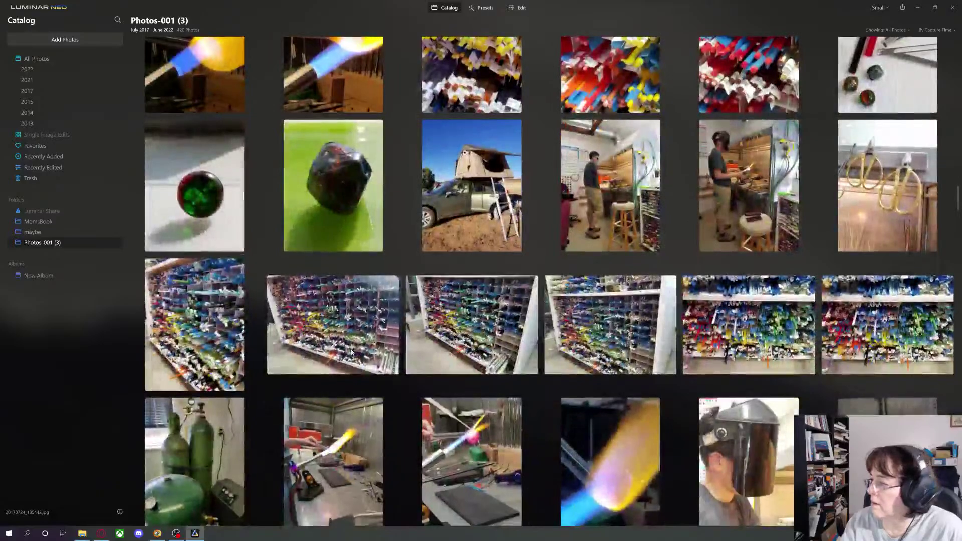
pyautogui.scroll(-5, 352, 353)
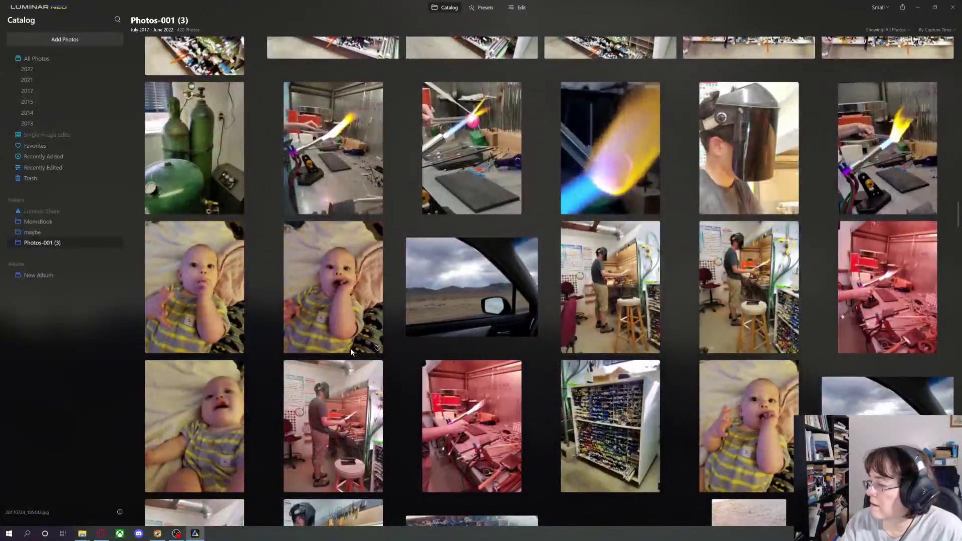
pyautogui.scroll(-3, 352, 353)
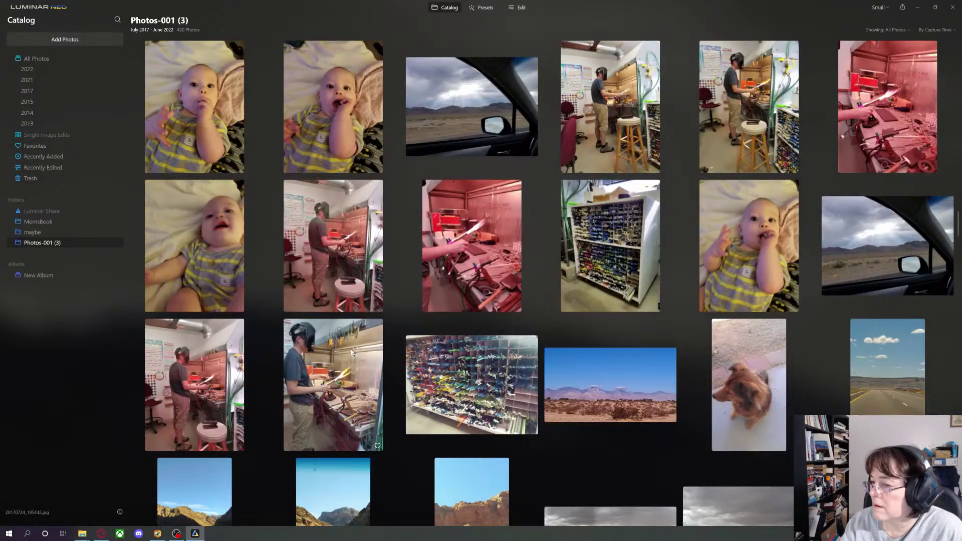
pyautogui.scroll(-10, 352, 352)
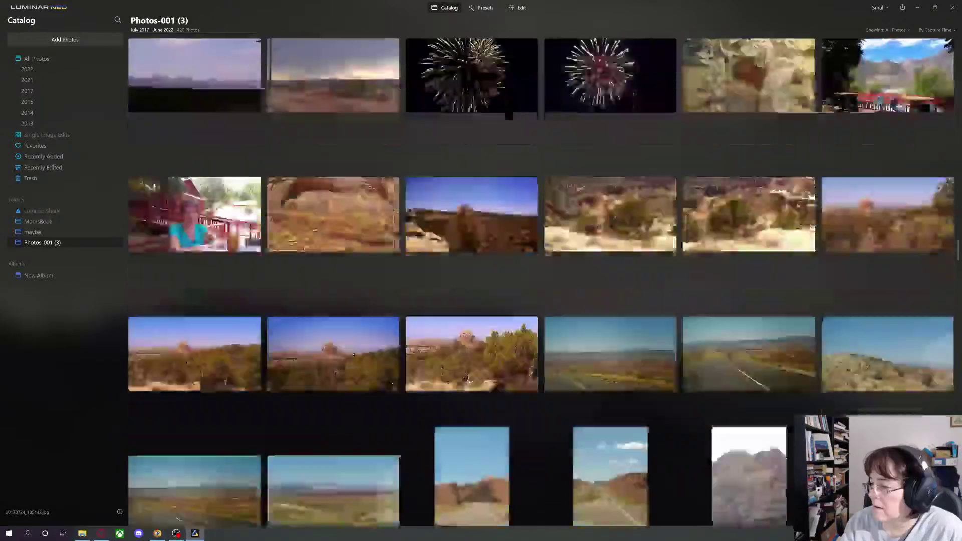
pyautogui.scroll(-5, 352, 352)
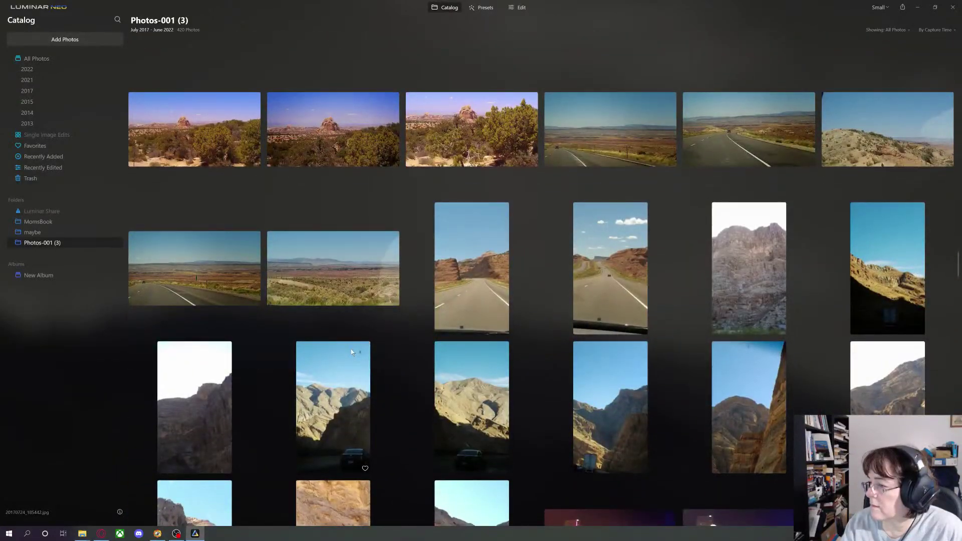
pyautogui.scroll(-2, 352, 352)
pyautogui.scroll(-12, 351, 352)
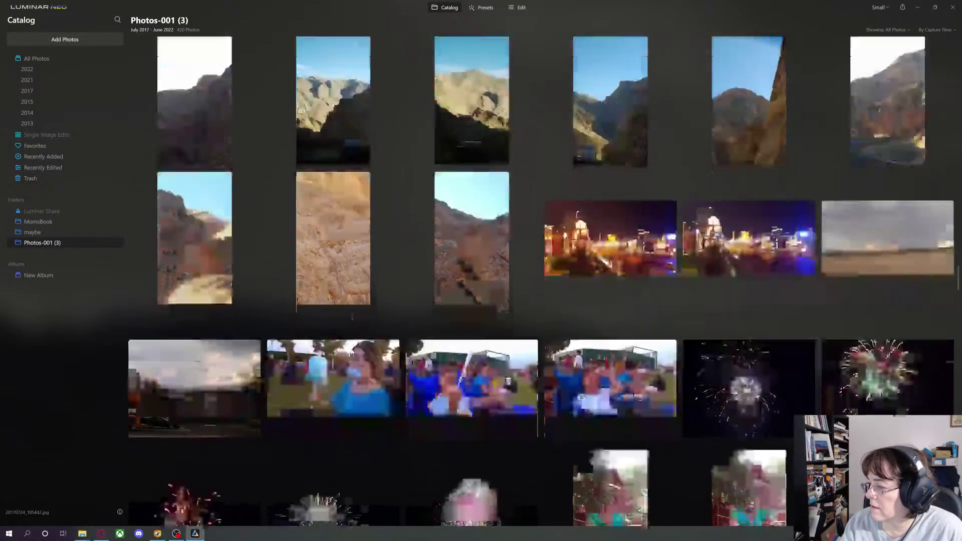
pyautogui.scroll(-12, 351, 352)
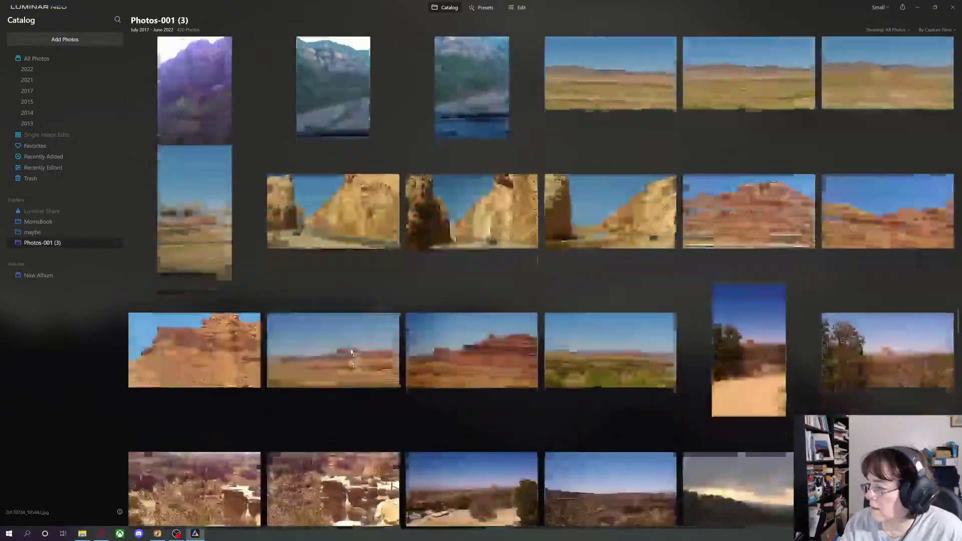
pyautogui.scroll(-1, 351, 352)
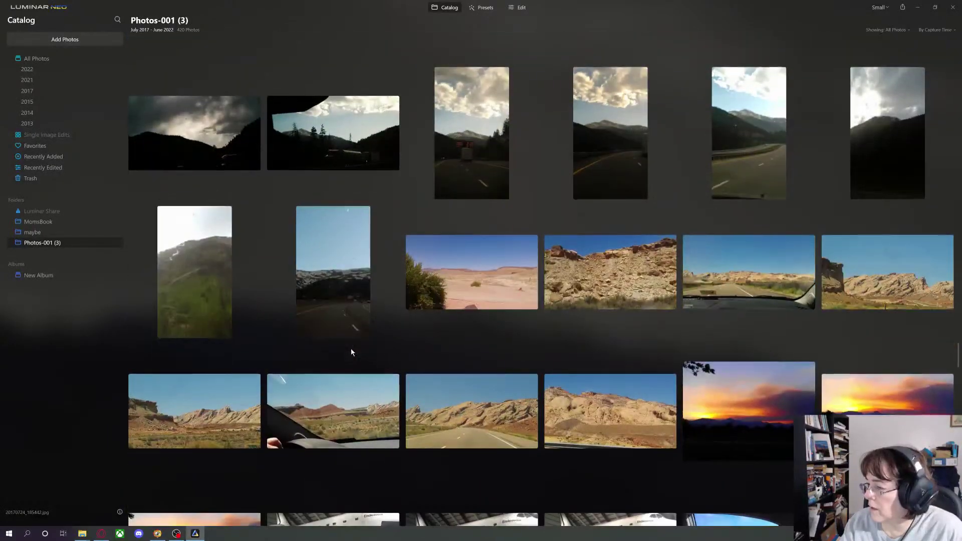
pyautogui.scroll(-5, 351, 353)
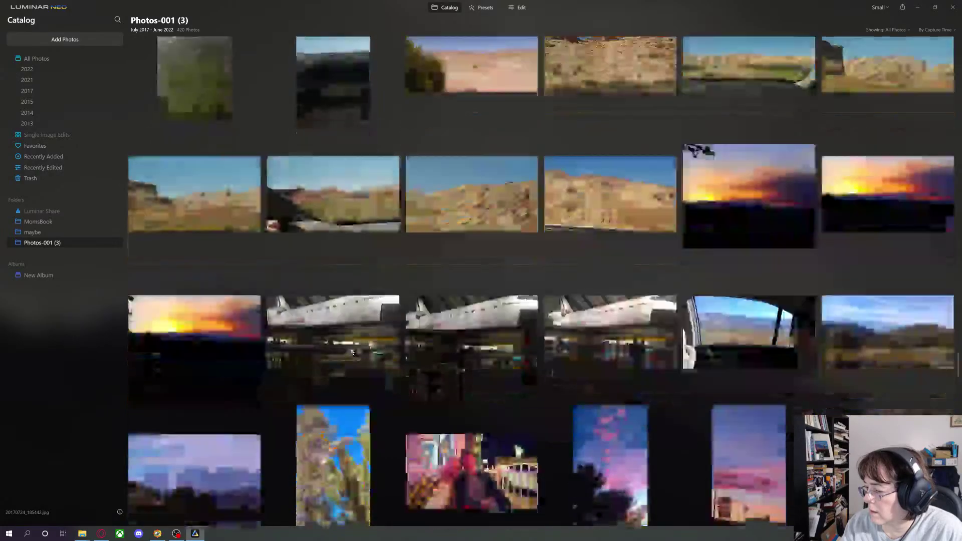
pyautogui.scroll(-10, 351, 352)
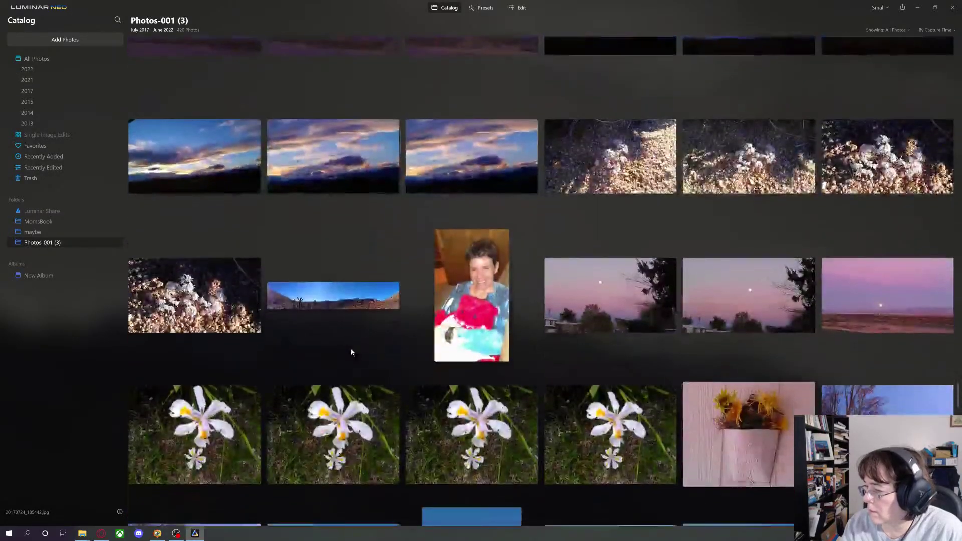
pyautogui.scroll(-6, 351, 352)
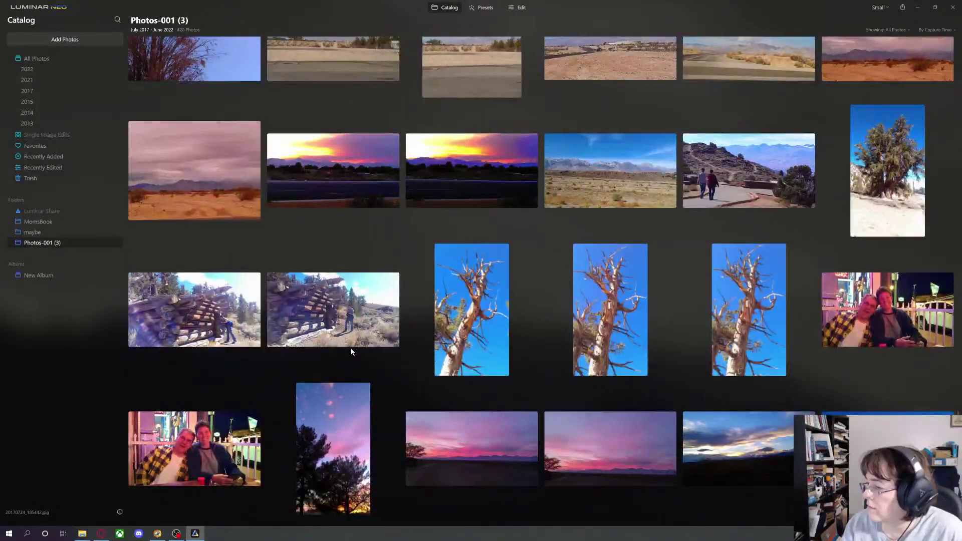
pyautogui.scroll(-6, 351, 352)
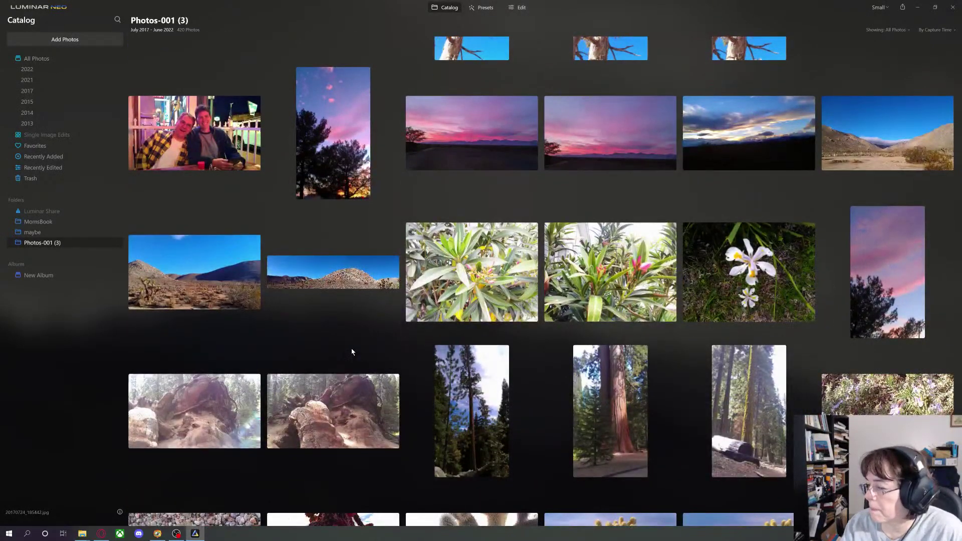
pyautogui.scroll(-8, 352, 352)
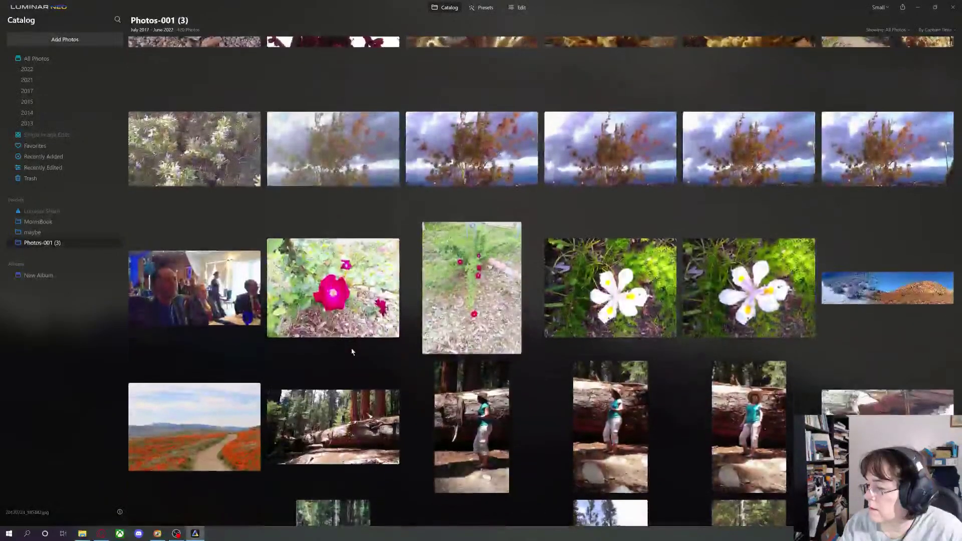
pyautogui.scroll(-3, 352, 352)
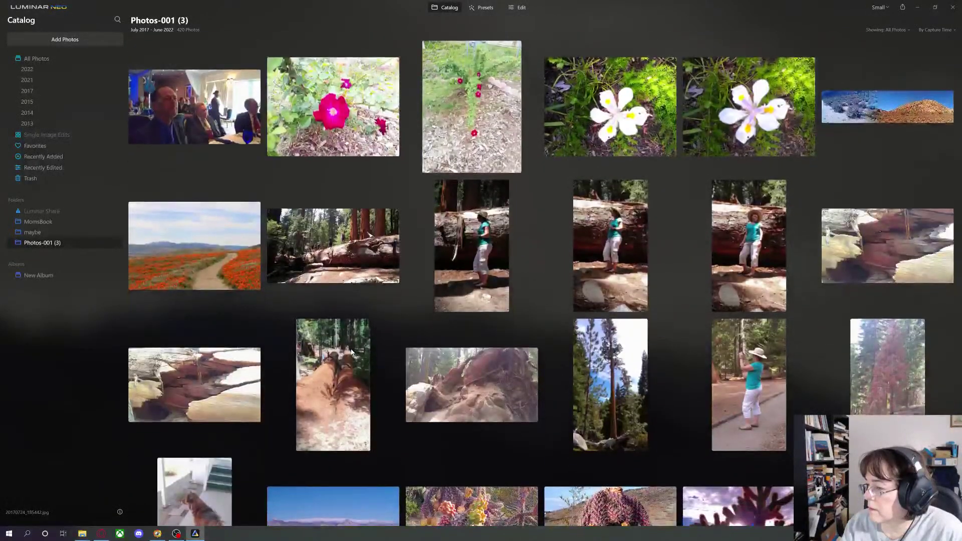
pyautogui.scroll(-2, 351, 352)
pyautogui.scroll(7, 351, 352)
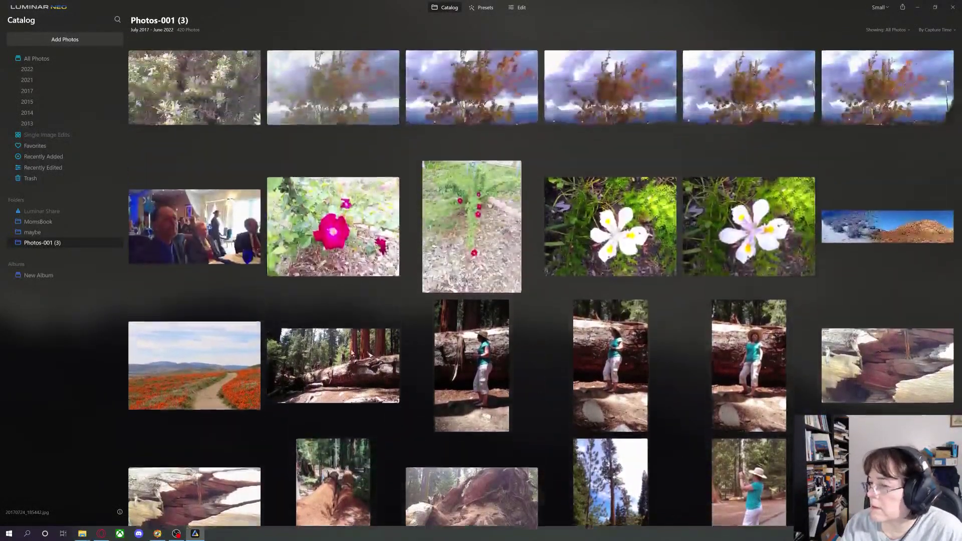
pyautogui.scroll(-10, 351, 353)
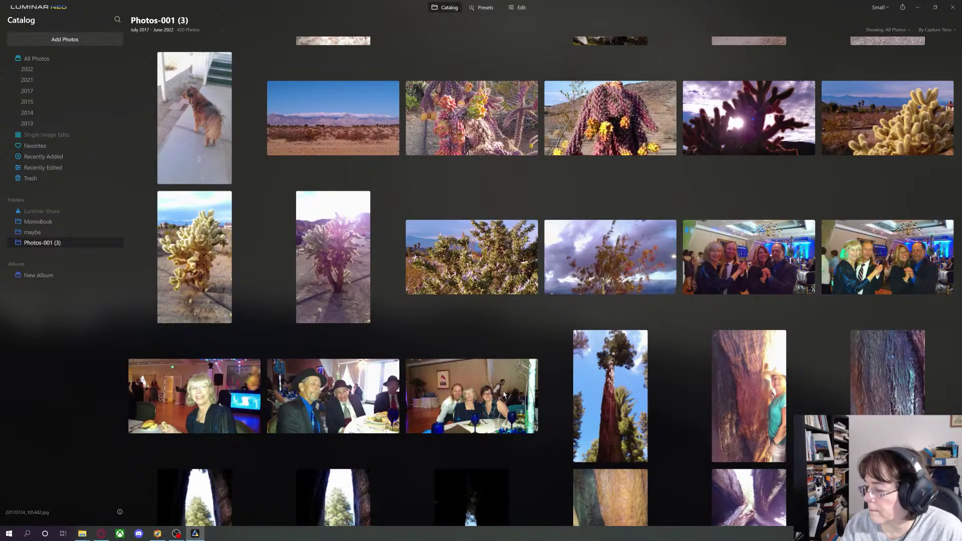
pyautogui.scroll(-5, 505, 394)
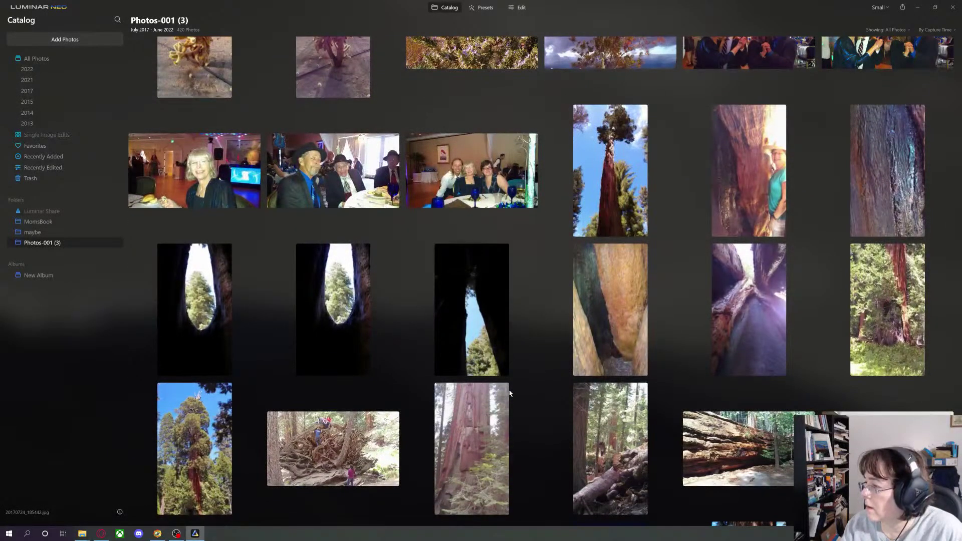
pyautogui.scroll(-3, 510, 393)
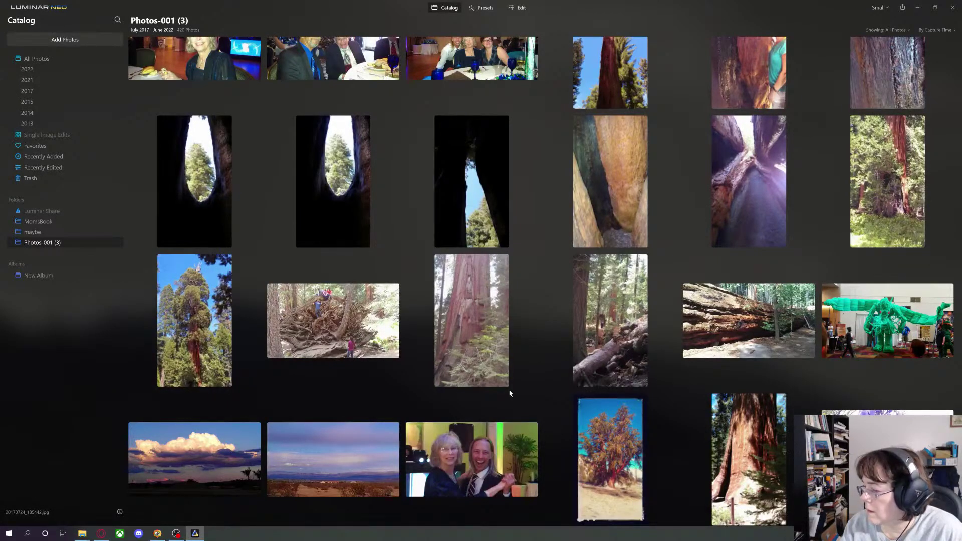
# Open the photo of the dancing couple for editing and apply Denoise with Luminosity Denoise 42 and Color Denoise 37
pyautogui.click(475, 456)
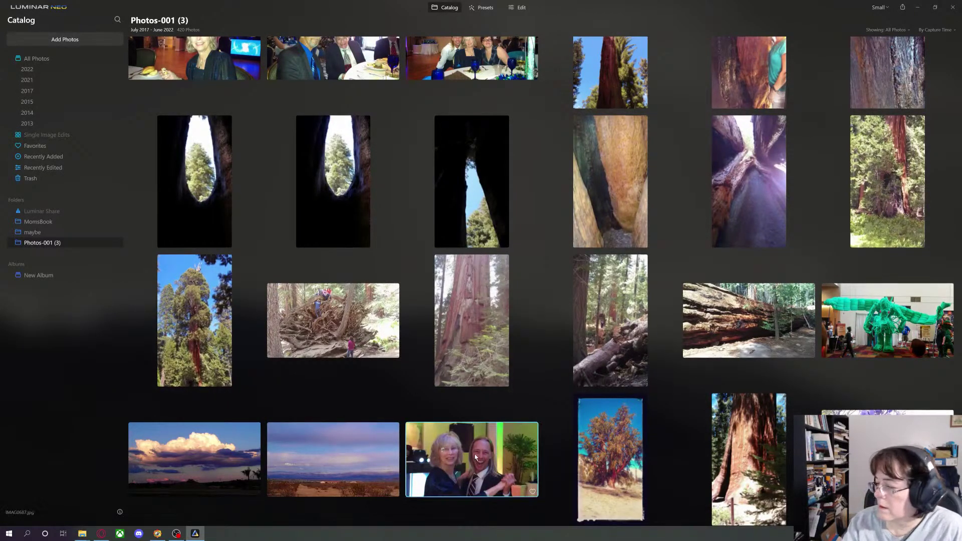
pyautogui.doubleClick(475, 454)
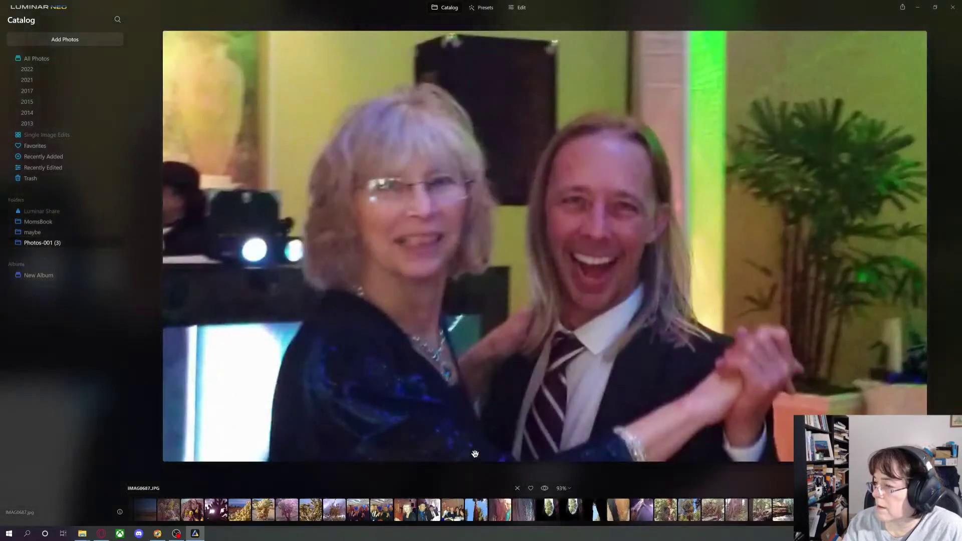
pyautogui.click(521, 10)
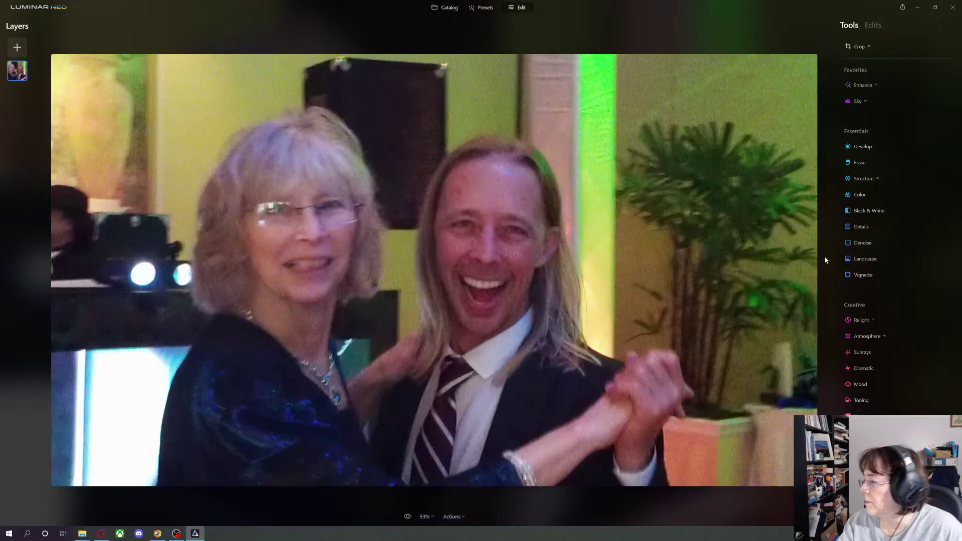
pyautogui.click(867, 248)
pyautogui.moveTo(920, 284); pyautogui.dragTo(948, 284)
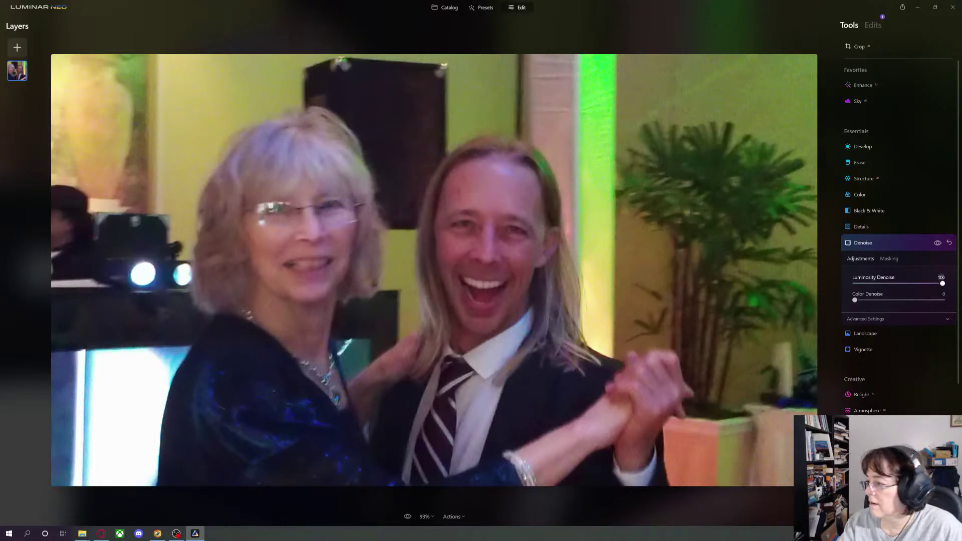
pyautogui.moveTo(911, 284); pyautogui.dragTo(891, 284)
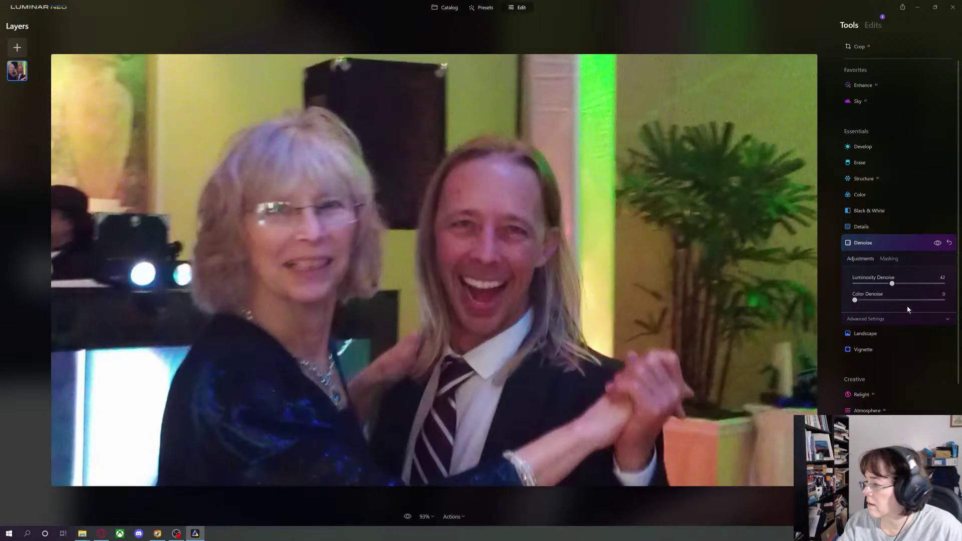
pyautogui.moveTo(856, 301); pyautogui.dragTo(887, 303)
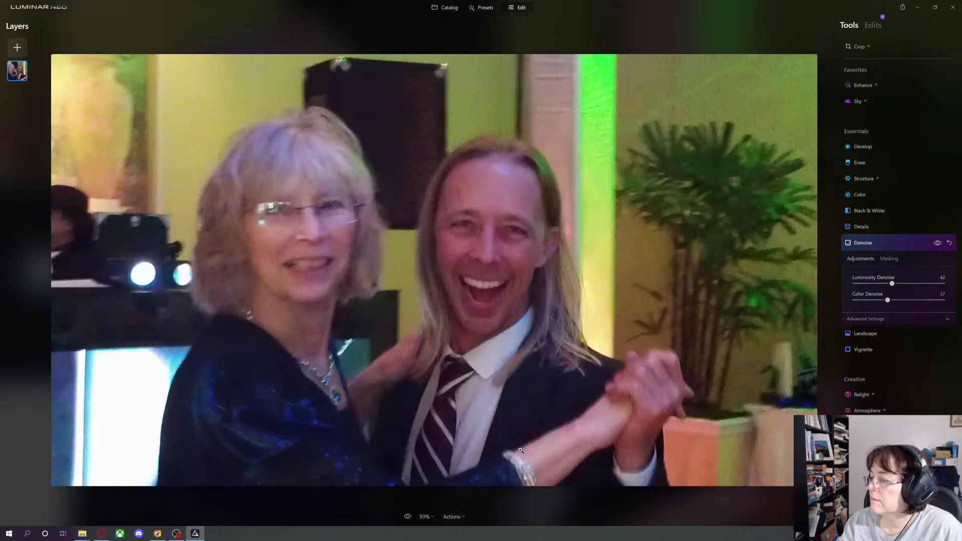
# Revert the dancing couple photo to its original and return to the catalog
pyautogui.click(460, 516)
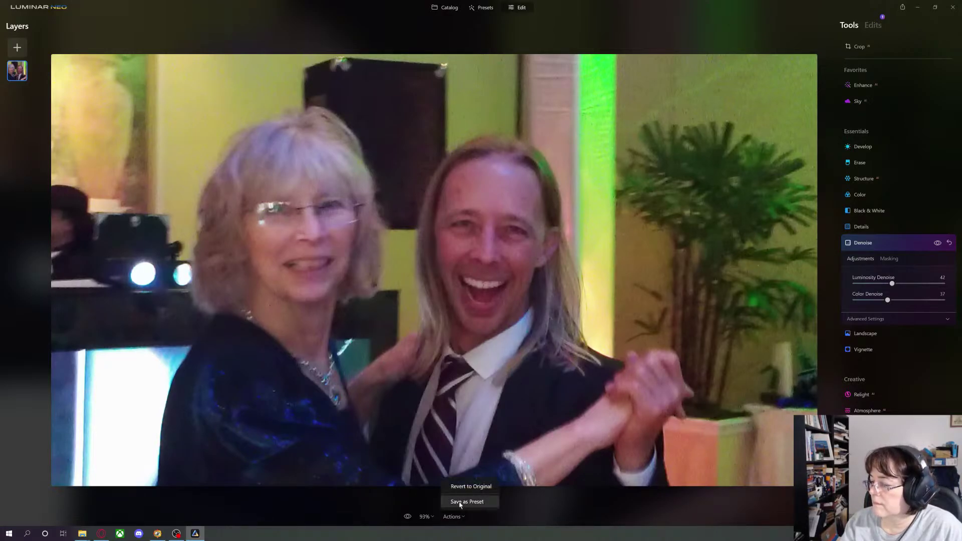
pyautogui.click(457, 490)
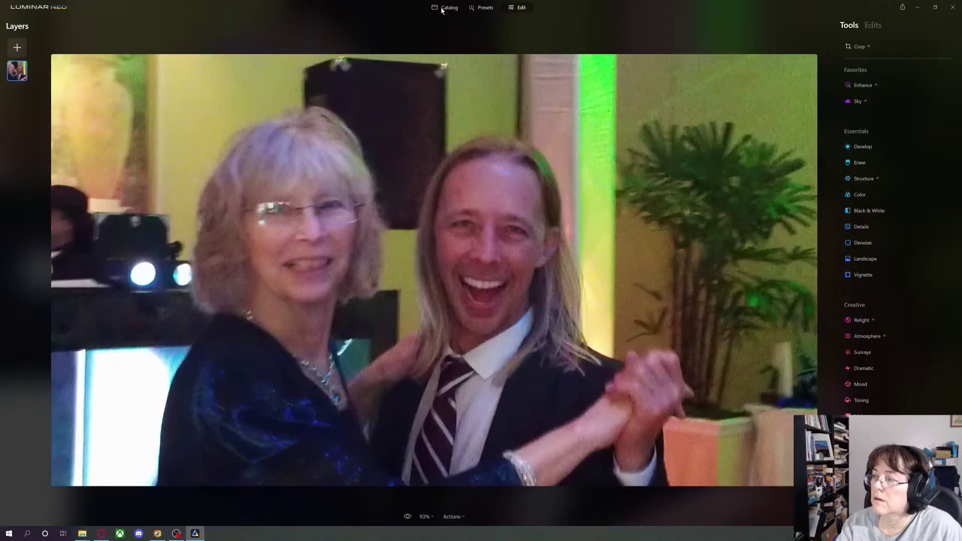
pyautogui.click(443, 8)
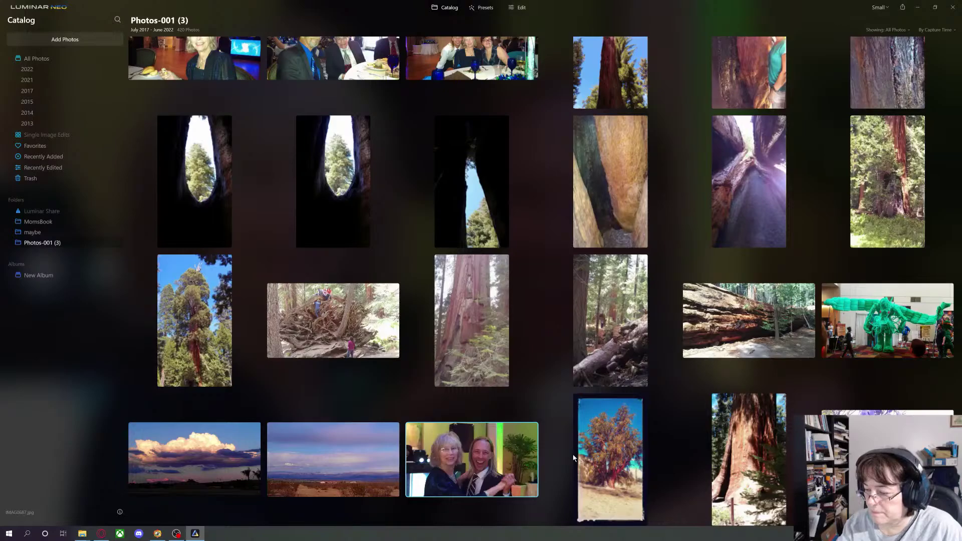
# Inspect the close-up photo of the hollow, broken log at 100% zoom, and return to the catalog
pyautogui.scroll(3, 560, 227)
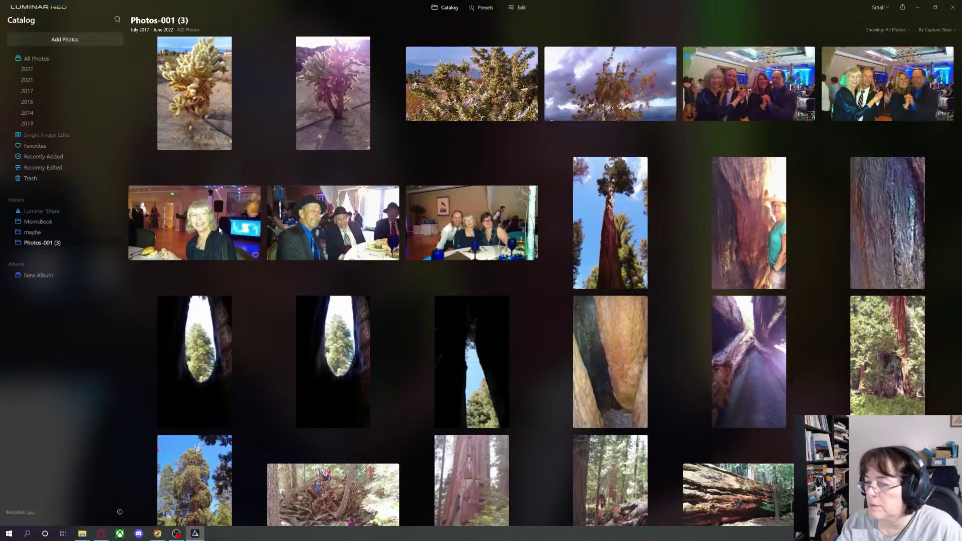
pyautogui.scroll(8, 434, 274)
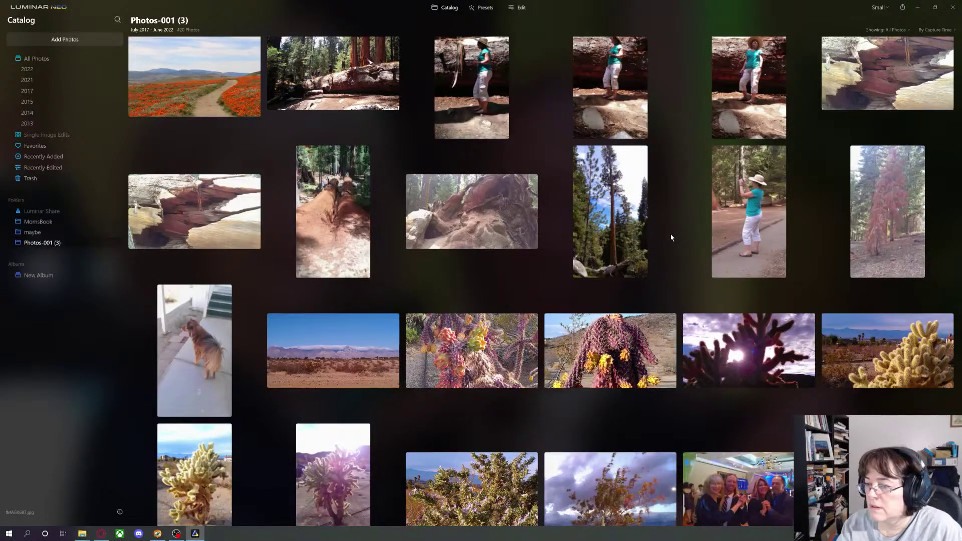
pyautogui.click(191, 225)
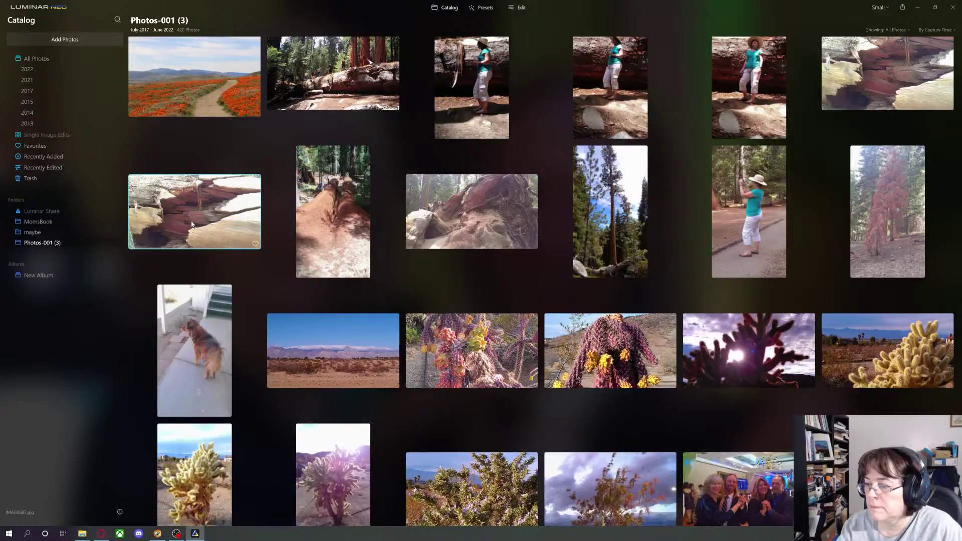
pyautogui.doubleClick(191, 222)
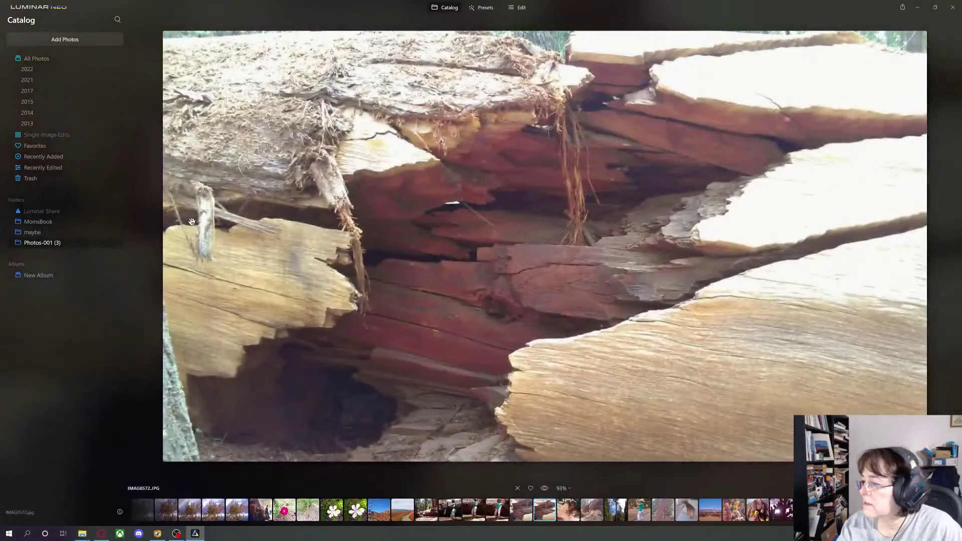
pyautogui.click(574, 278)
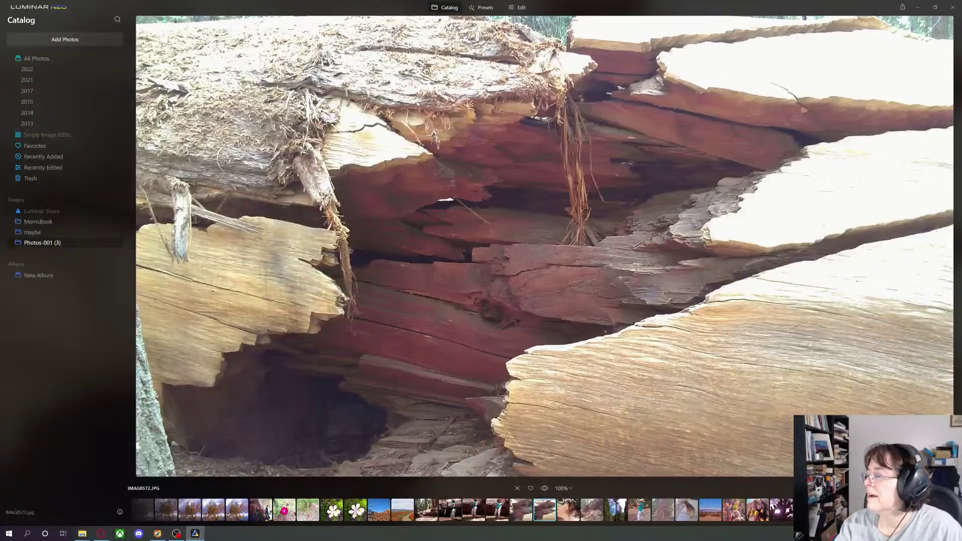
pyautogui.click(451, 12)
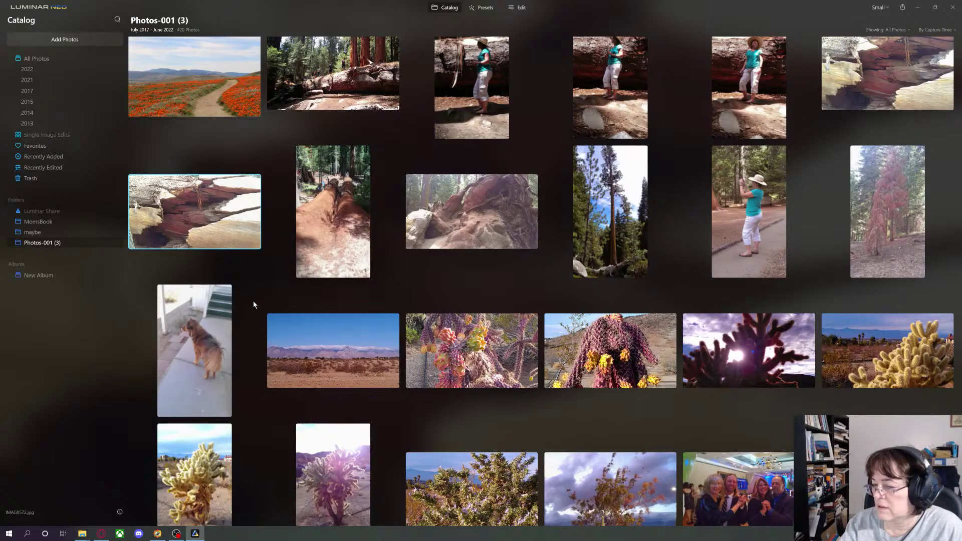
# Open the photo of the dirt path through the orange poppy field in the single-image view
pyautogui.scroll(3, 253, 301)
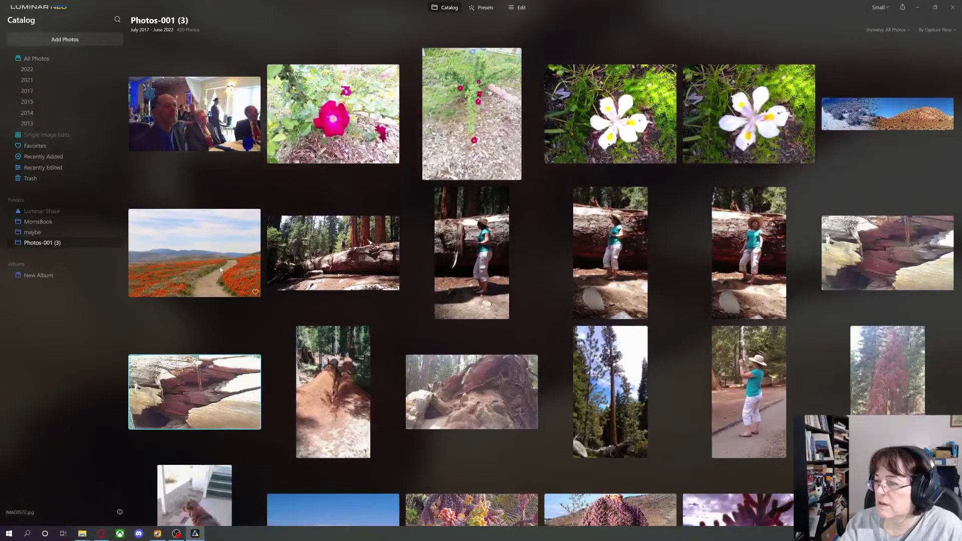
pyautogui.click(221, 271)
pyautogui.doubleClick(220, 271)
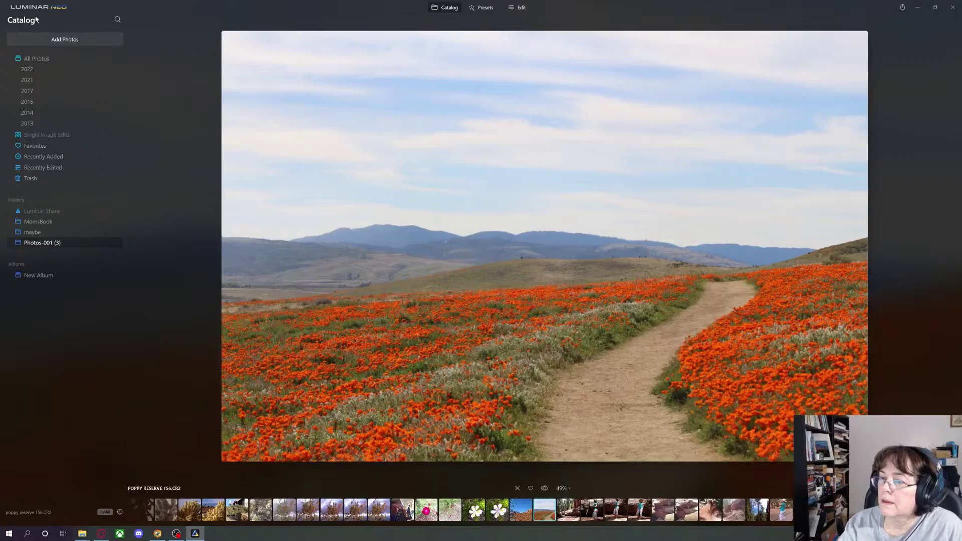
# Add the Photos-001 (2) folder, located inside Photos-JPG on New Volume (E:), to the catalog
pyautogui.click(63, 39)
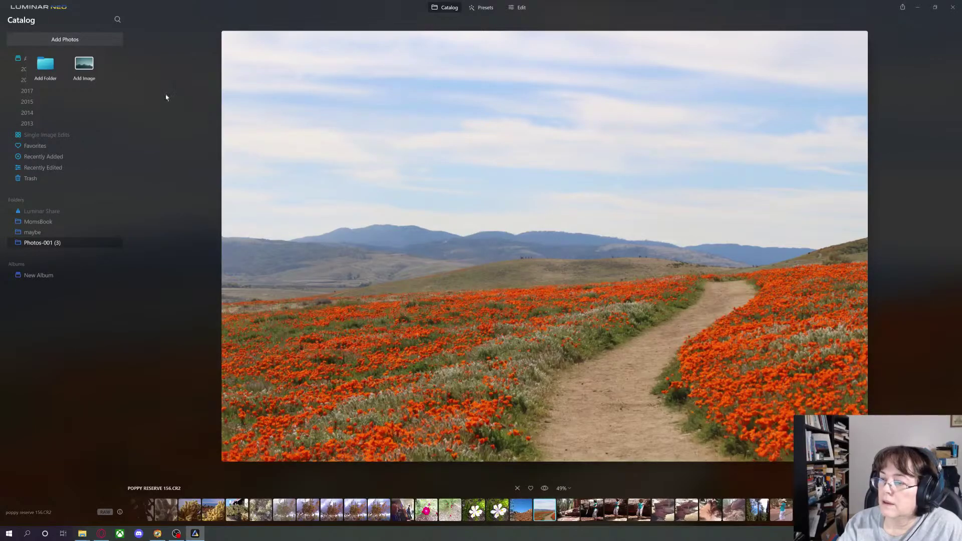
pyautogui.click(45, 66)
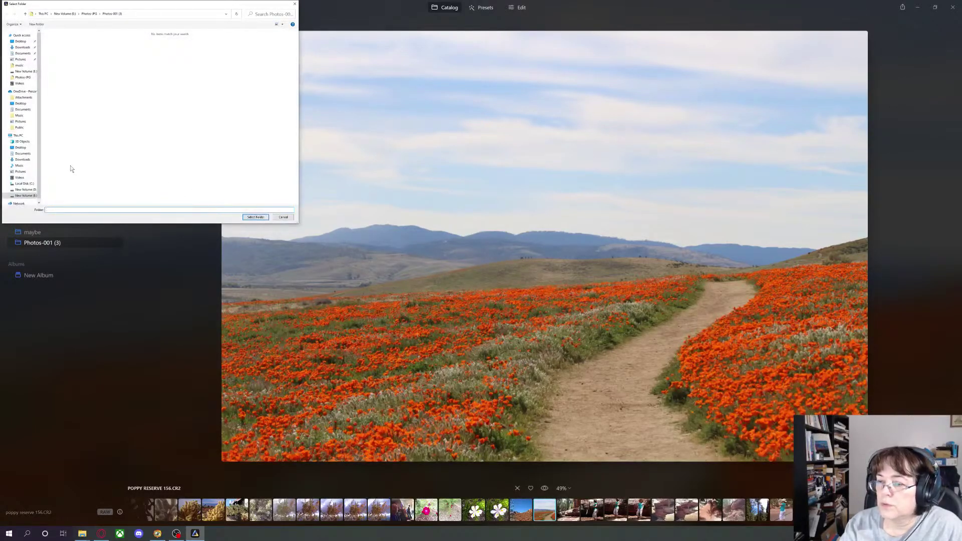
pyautogui.click(31, 196)
pyautogui.click(59, 60)
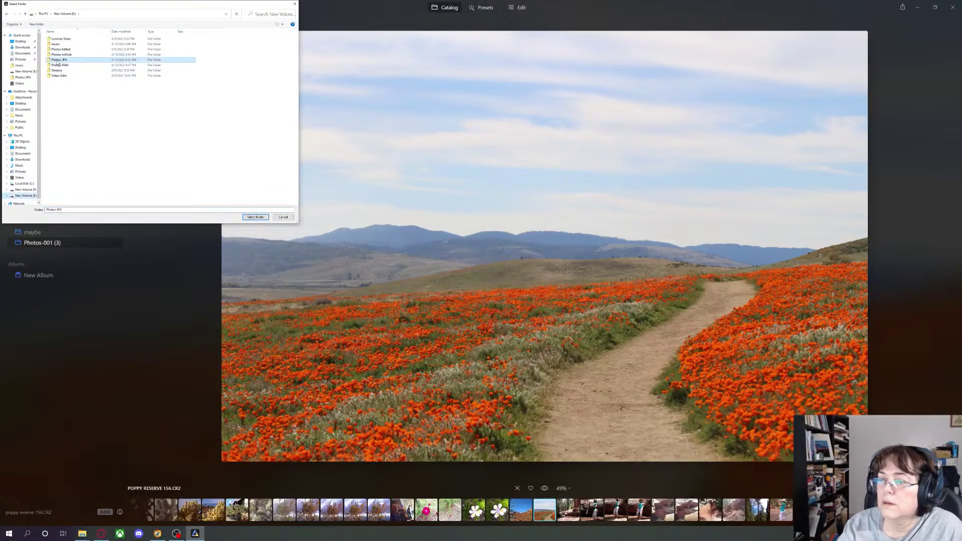
pyautogui.doubleClick(59, 61)
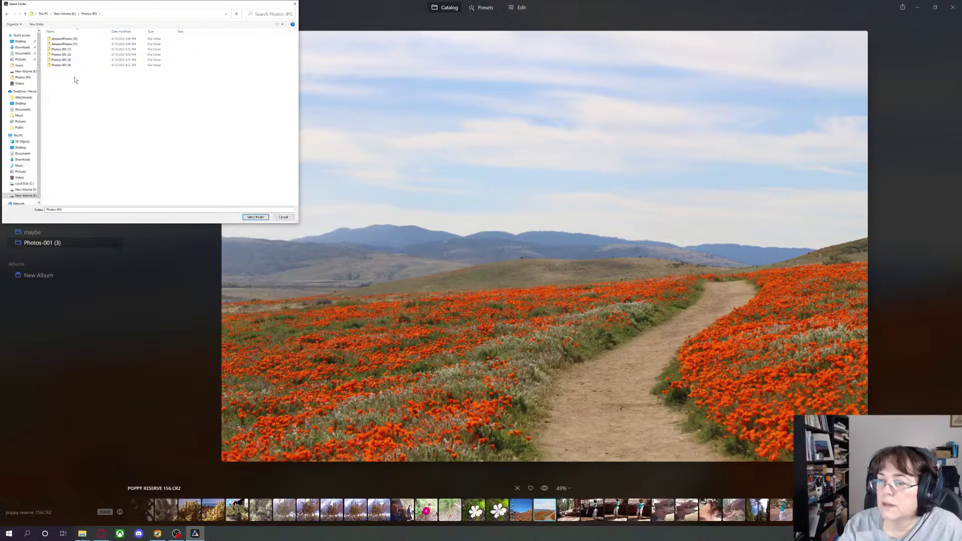
pyautogui.click(60, 55)
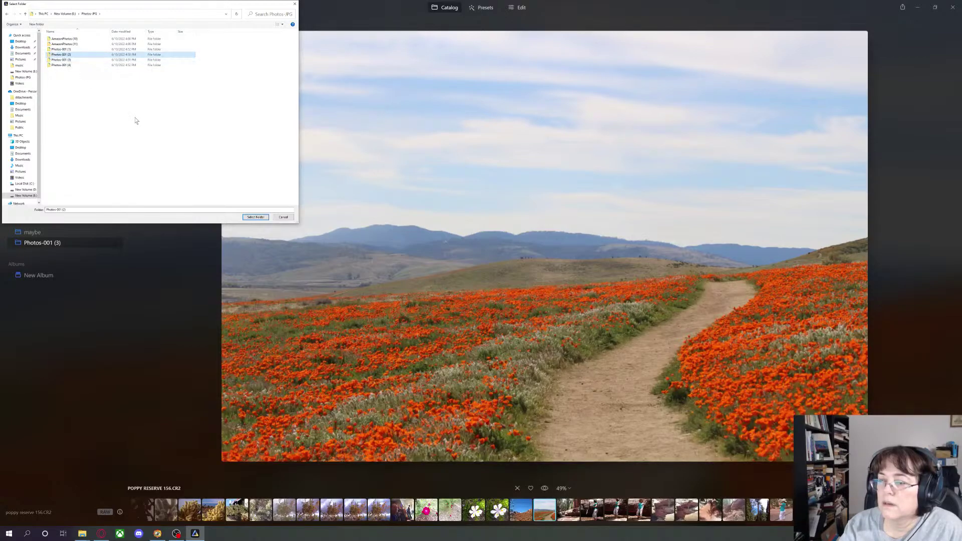
pyautogui.click(261, 218)
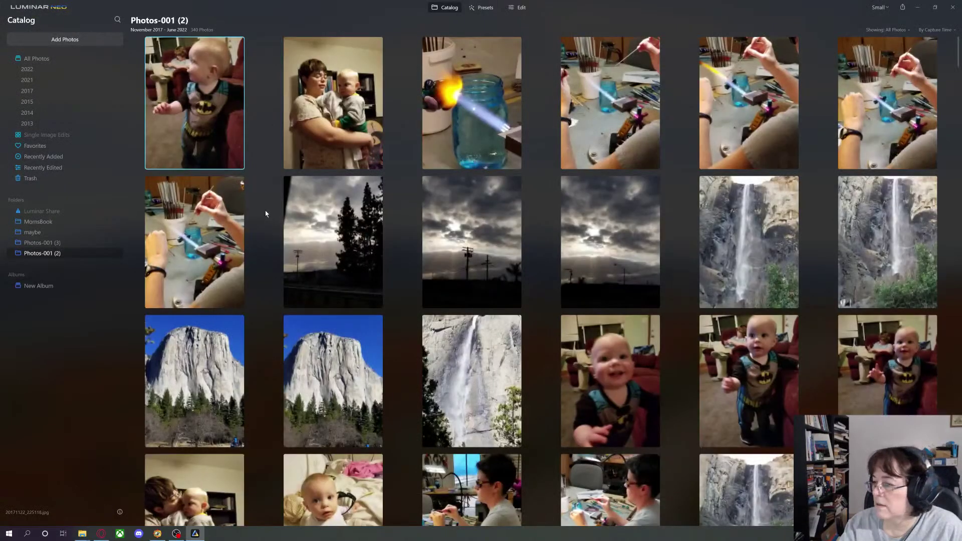
# Find the photo of the woman in the purple T-shirt holding a smiling baby in Photos-001 (2) and open it for editing
pyautogui.scroll(-3, 538, 316)
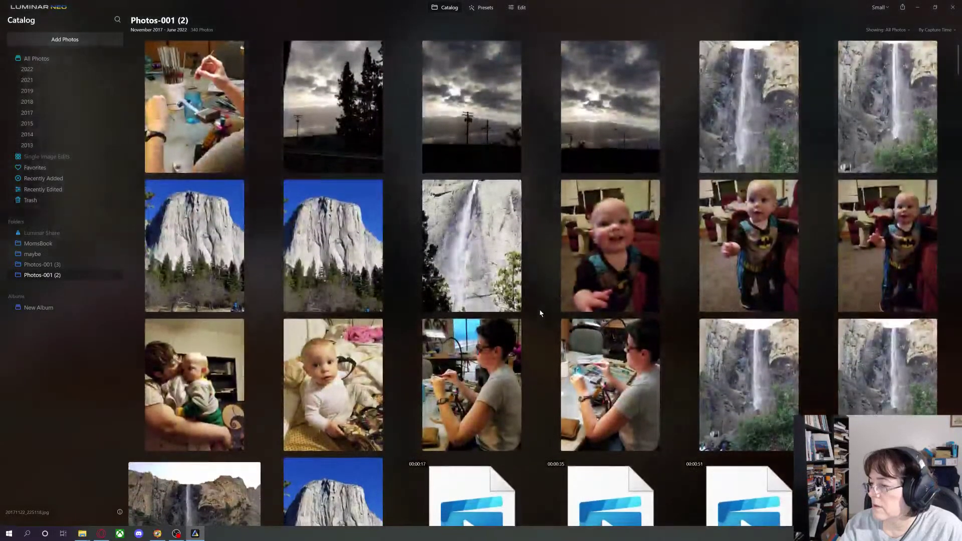
pyautogui.scroll(-3, 539, 315)
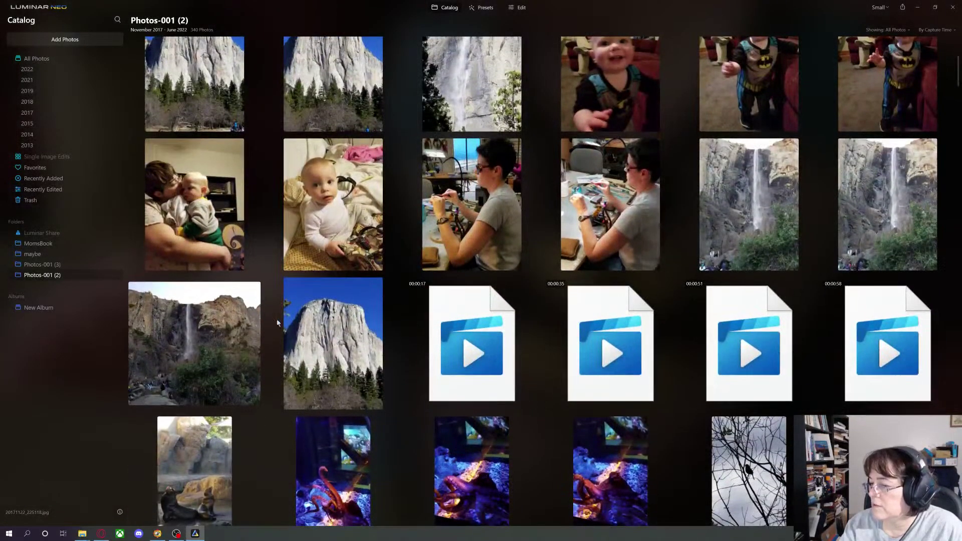
pyautogui.scroll(-8, 360, 315)
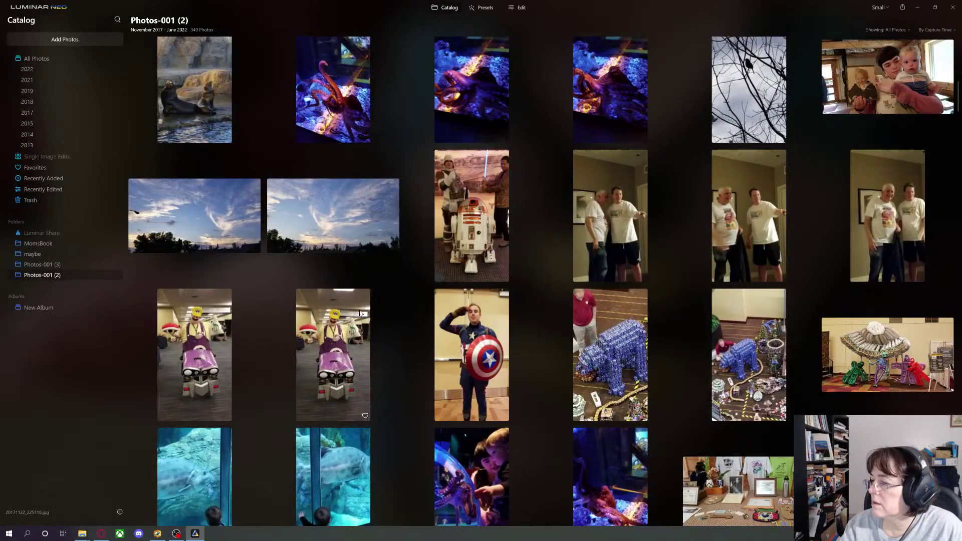
pyautogui.scroll(-10, 360, 310)
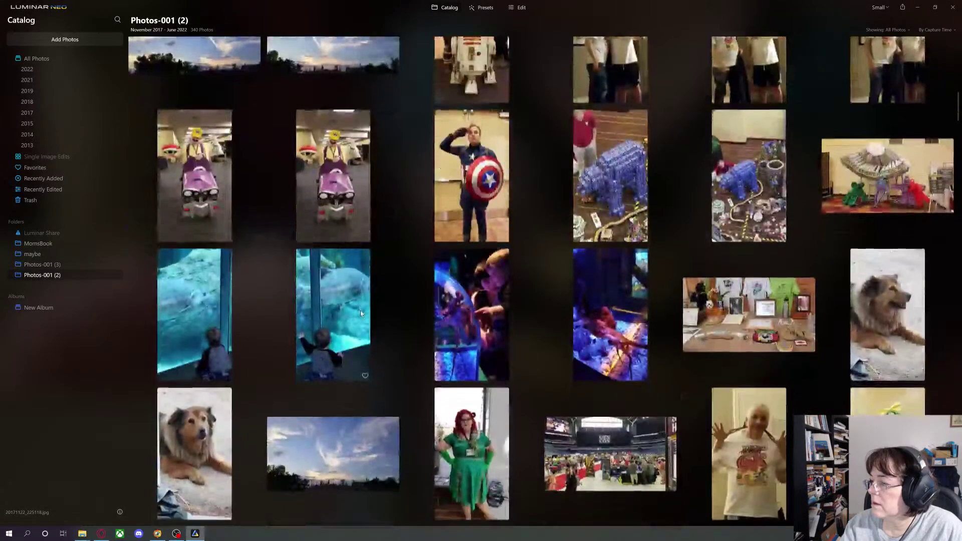
pyautogui.scroll(-15, 361, 313)
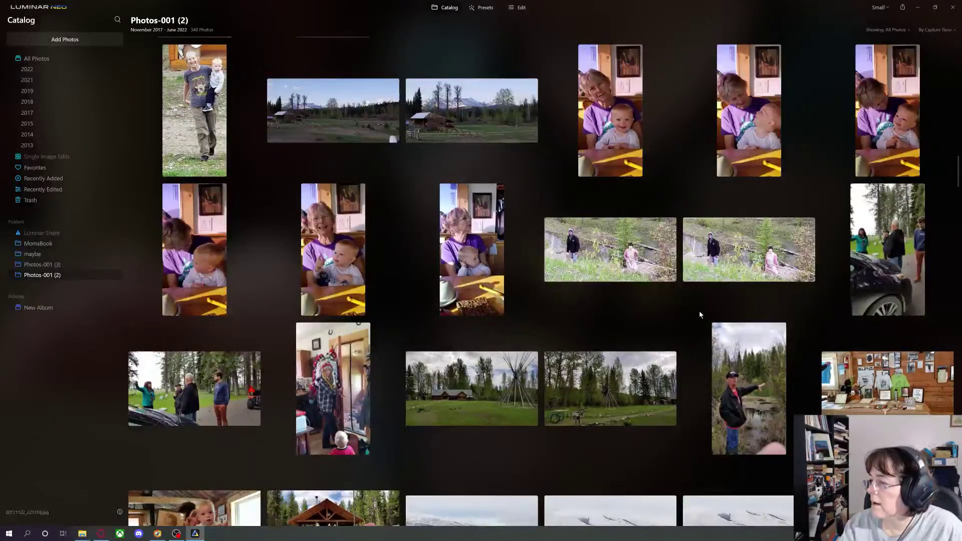
pyautogui.doubleClick(624, 128)
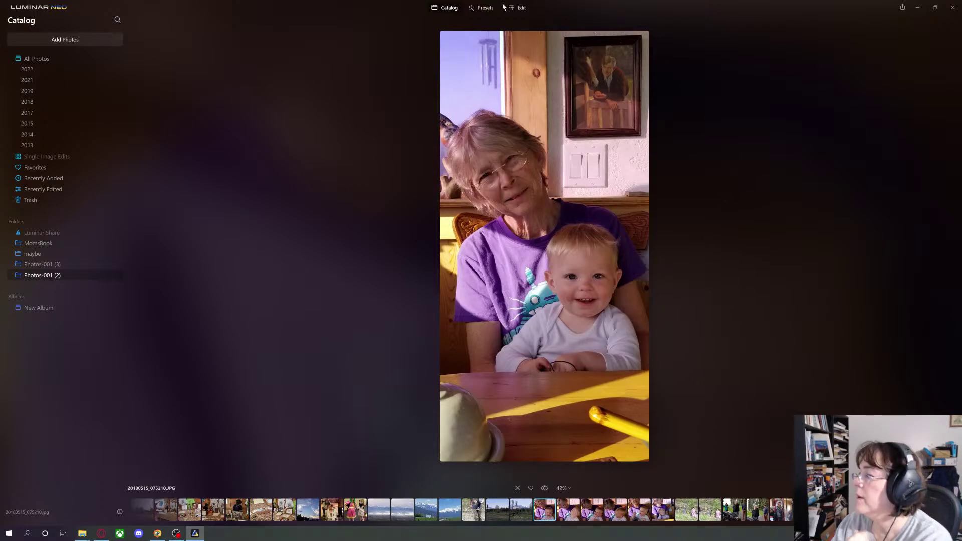
pyautogui.click(518, 7)
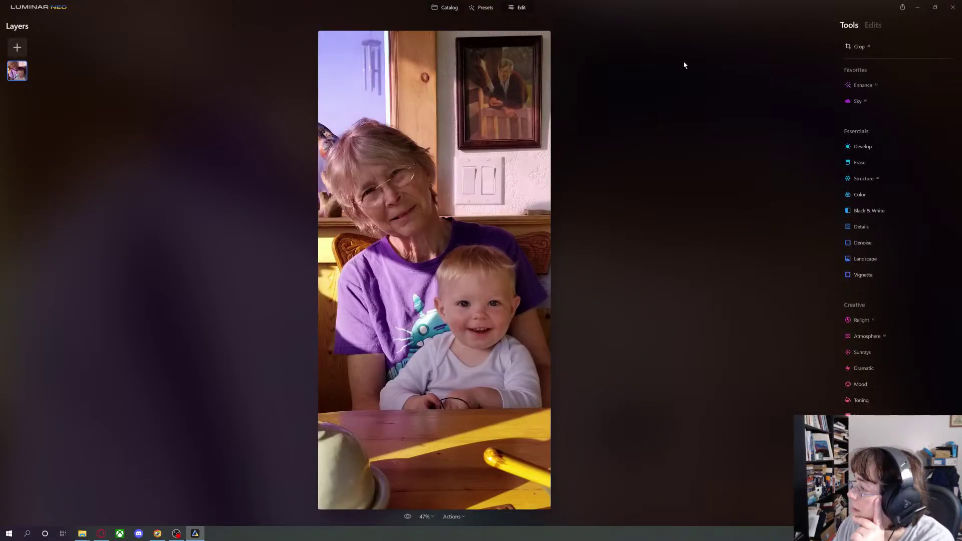
# Try the Enhance tool's Accent at 18 on the photo and set it back to 0
pyautogui.click(860, 86)
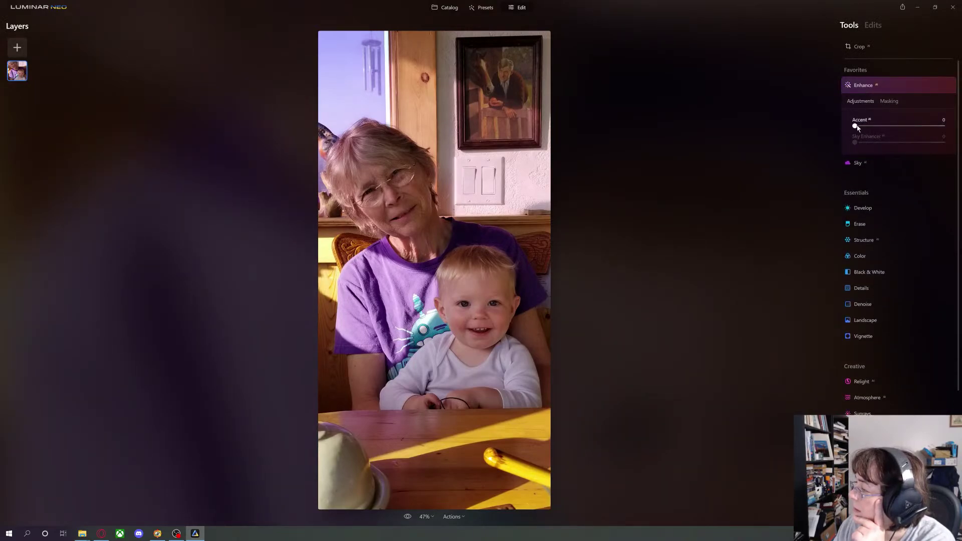
pyautogui.moveTo(855, 127); pyautogui.dragTo(875, 128)
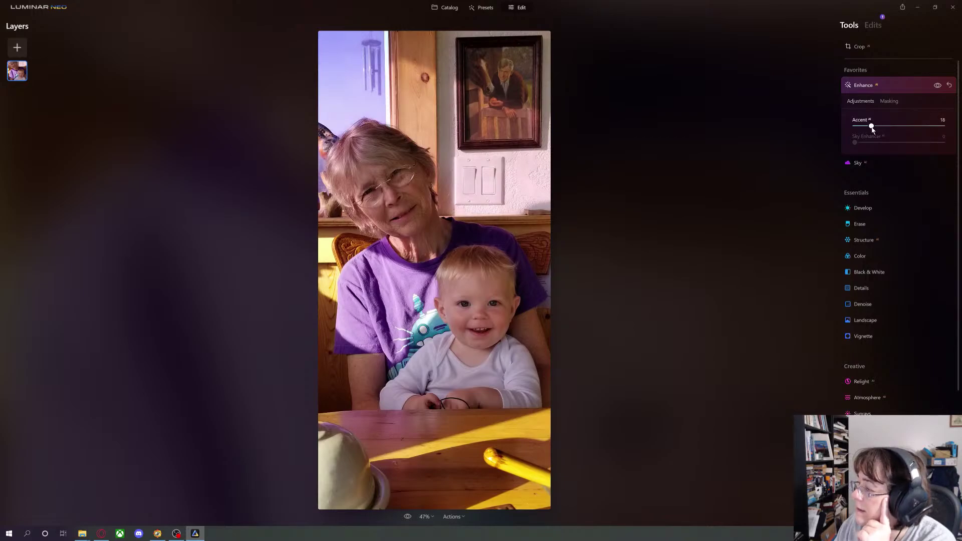
pyautogui.moveTo(872, 130)
pyautogui.mouseDown()
pyautogui.moveTo(880, 129)
pyautogui.moveTo(856, 129)
pyautogui.mouseUp()
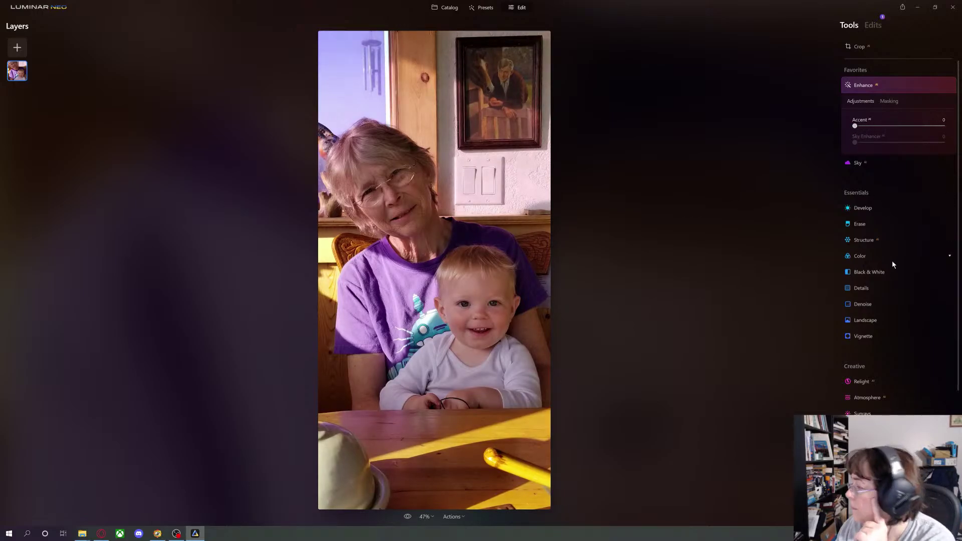
# Set Sharpen to 25 in the Details tool, and check the baby's face at 100% zoom
pyautogui.scroll(-2, 894, 307)
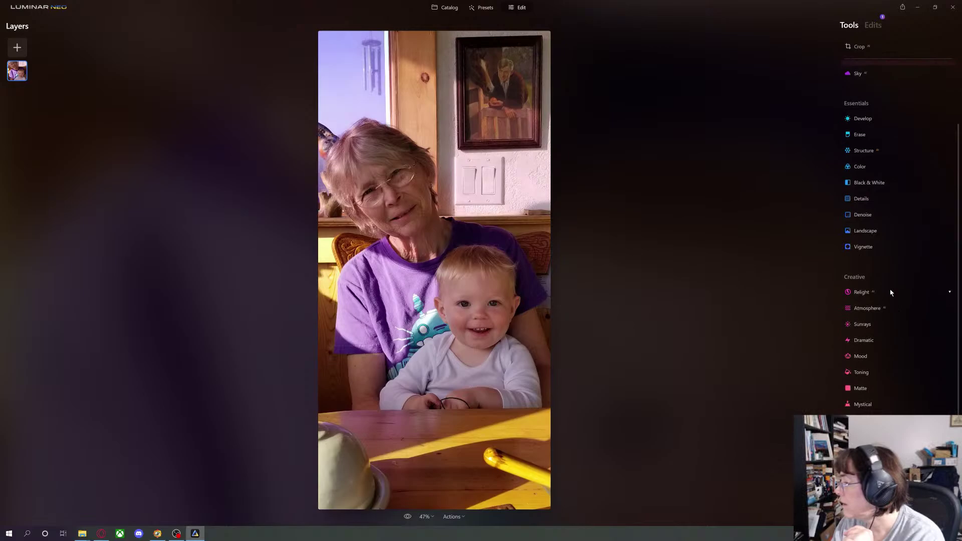
pyautogui.click(862, 195)
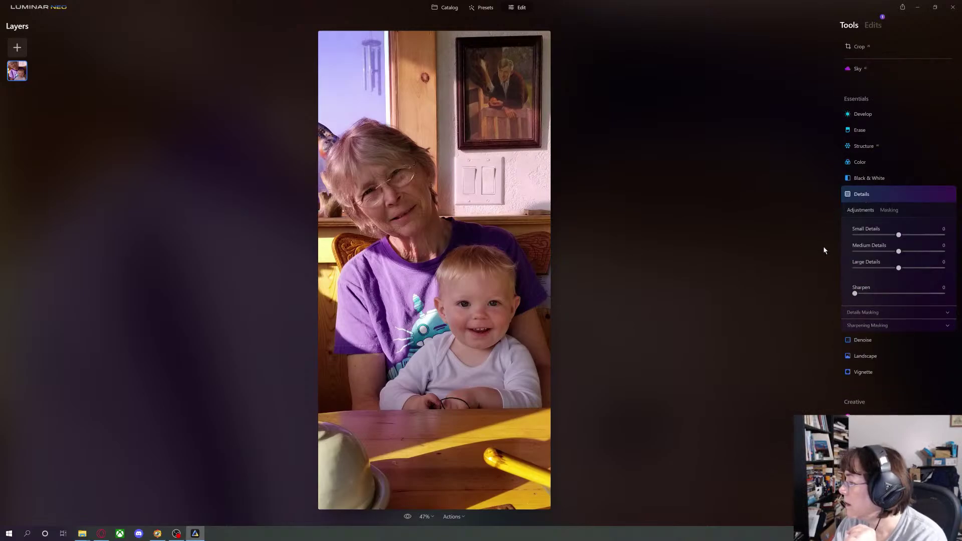
pyautogui.moveTo(855, 294); pyautogui.dragTo(877, 294)
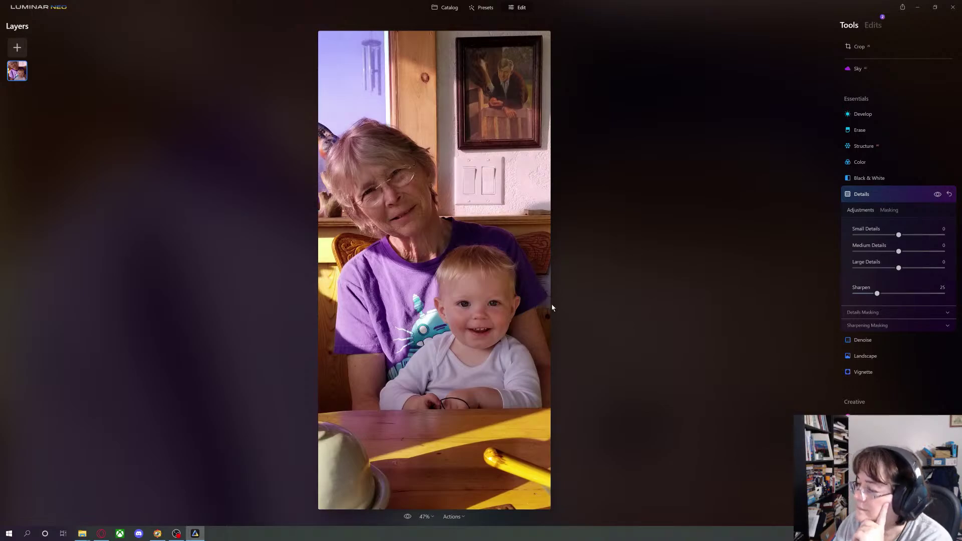
pyautogui.click(475, 315)
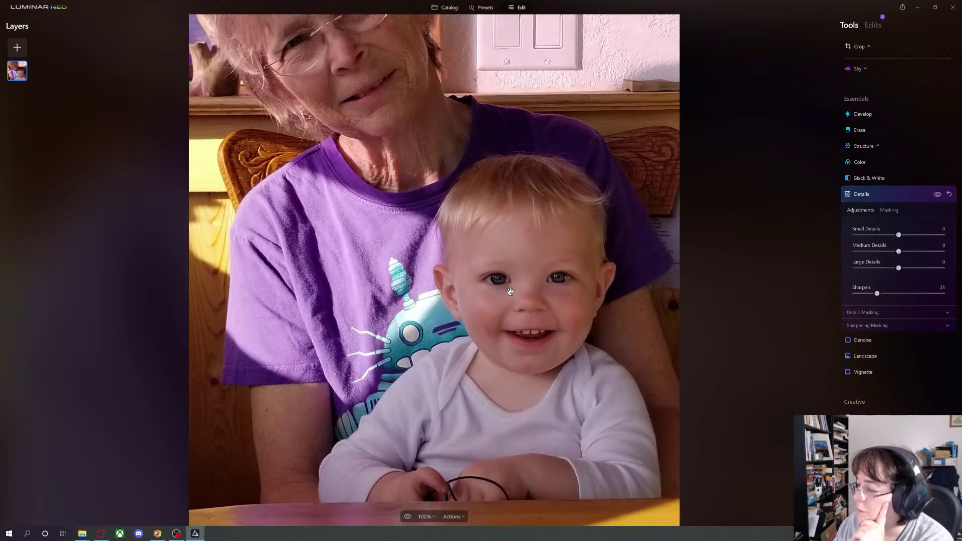
pyautogui.click(626, 329)
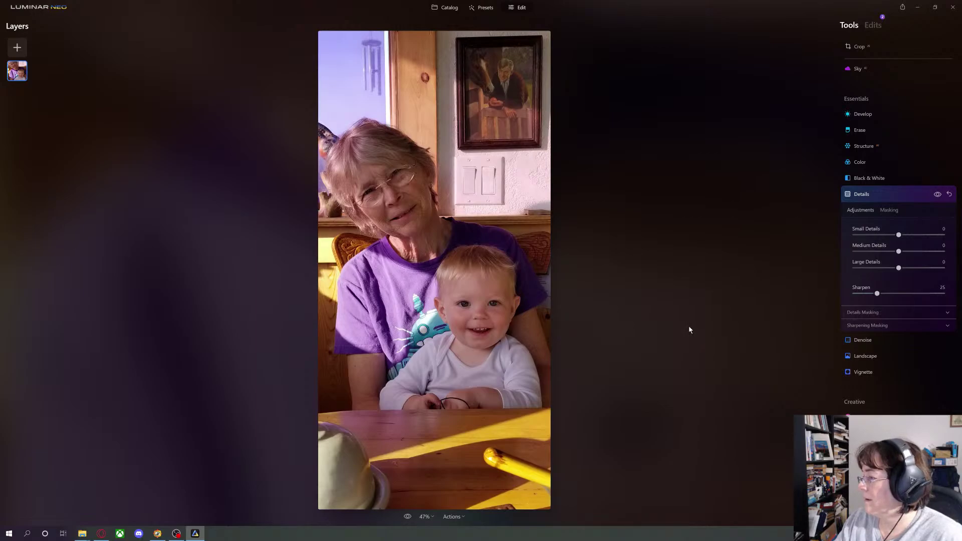
# Reduce noise in the portrait of the woman and baby by setting Luminosity Denoise to 11
pyautogui.click(869, 341)
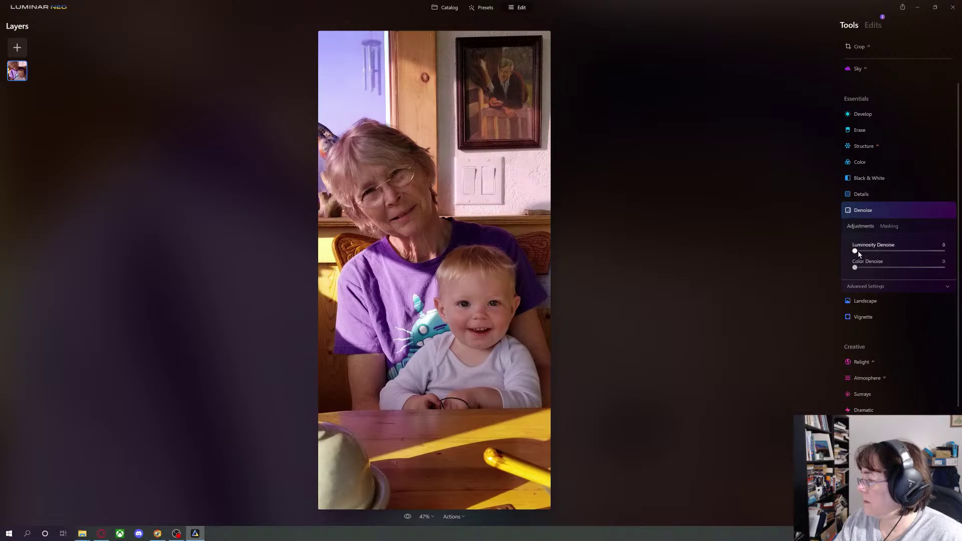
pyautogui.moveTo(855, 253); pyautogui.dragTo(865, 253)
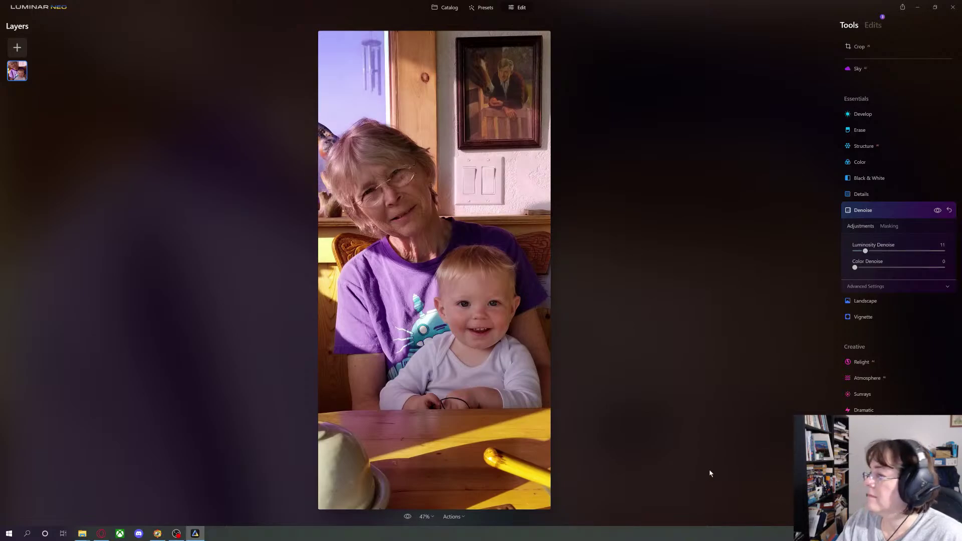
# Return to the catalog and compare the series of table portraits showing the woman in the purple shirt holding the baby
pyautogui.click(446, 8)
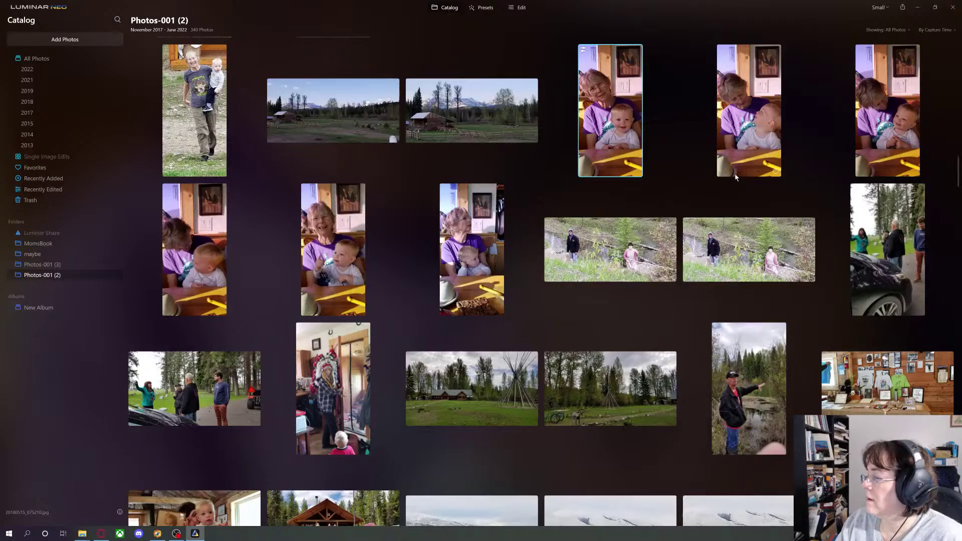
pyautogui.click(744, 150)
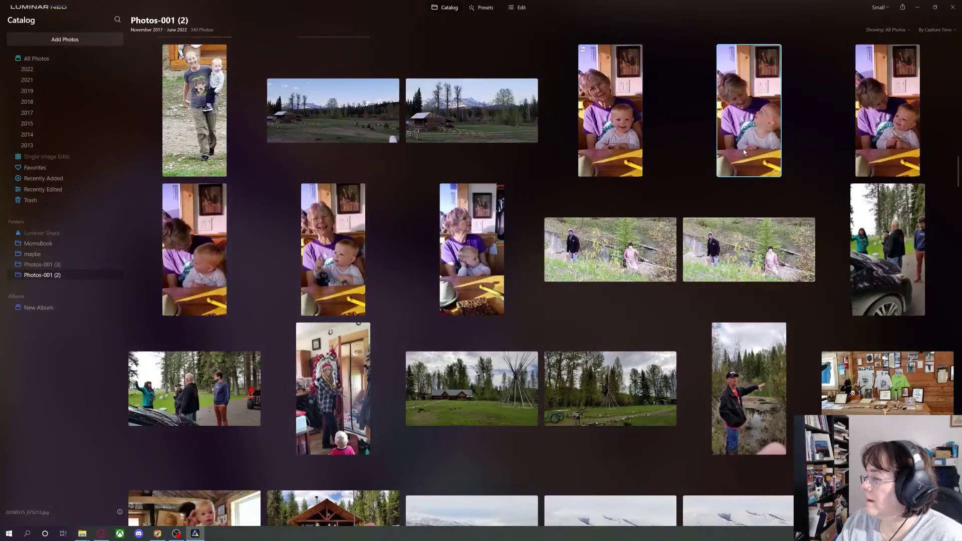
pyautogui.doubleClick(743, 148)
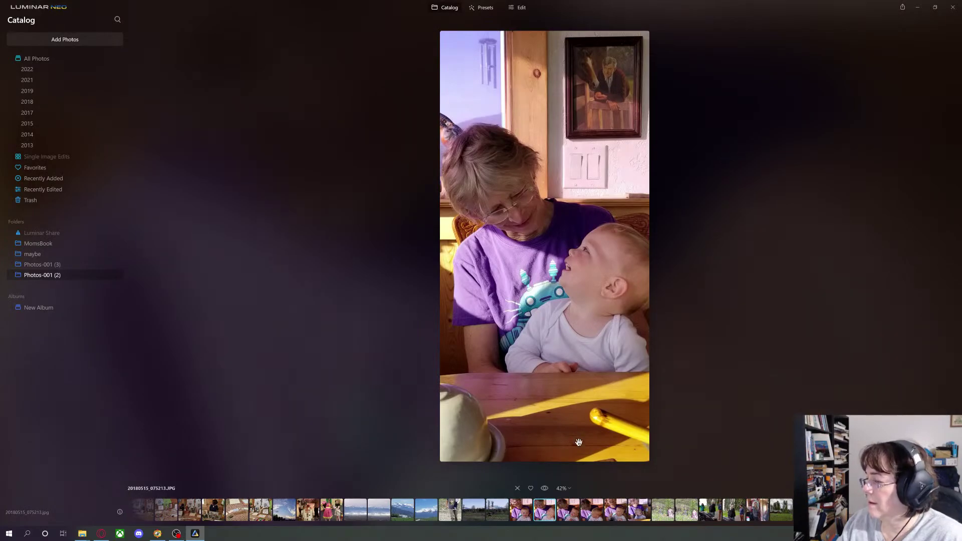
pyautogui.click(564, 515)
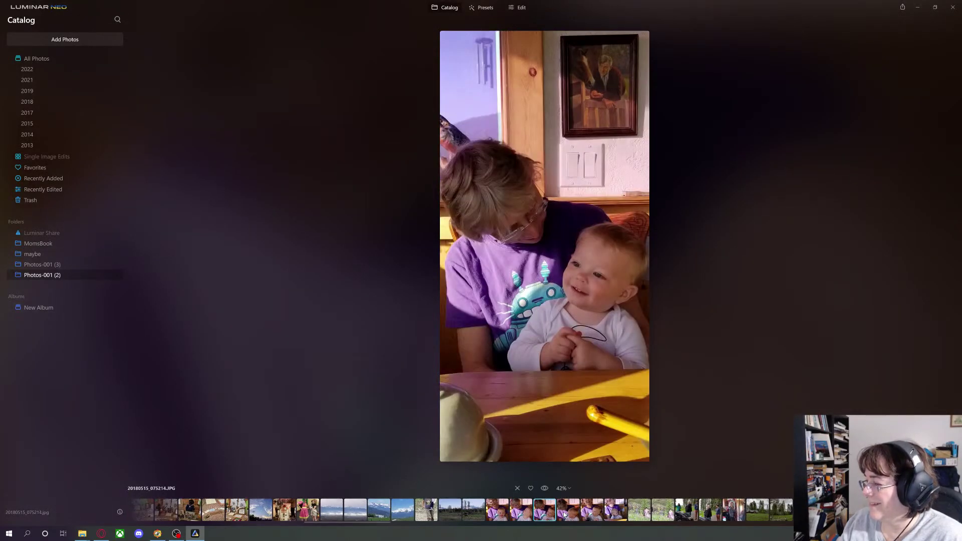
pyautogui.click(576, 515)
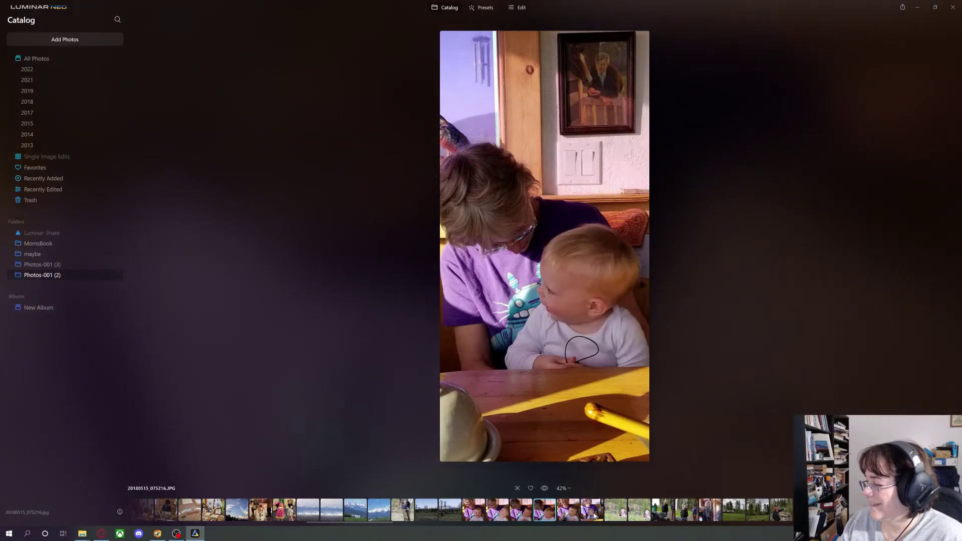
pyautogui.click(577, 515)
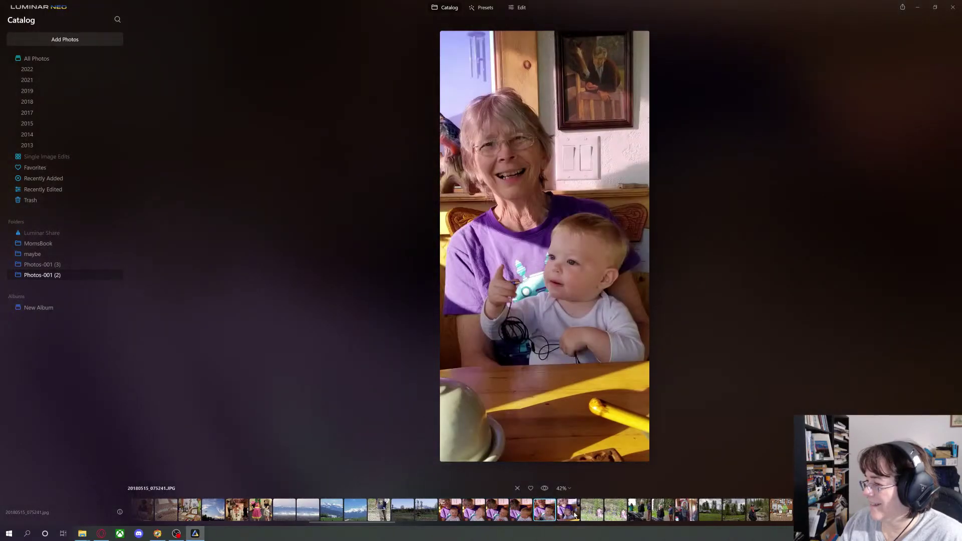
pyautogui.click(576, 515)
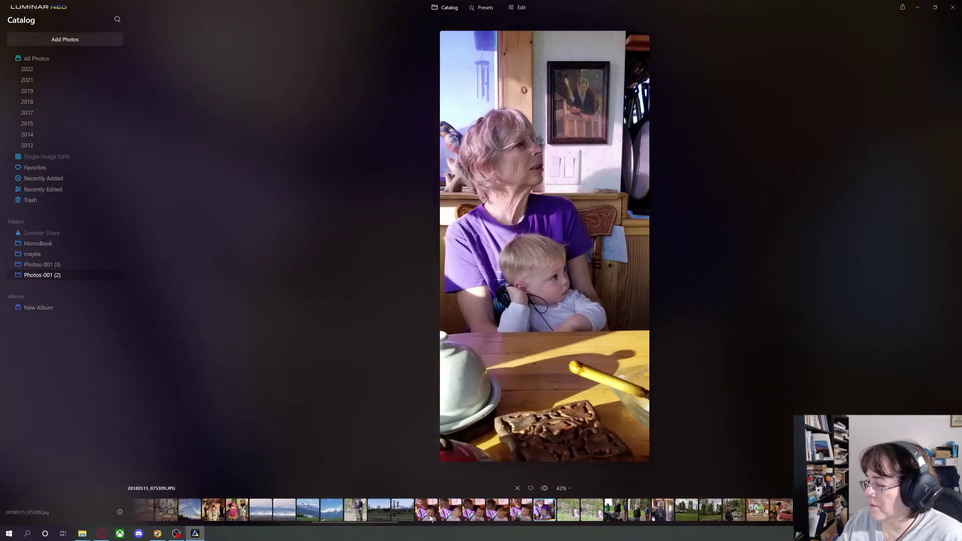
pyautogui.click(453, 516)
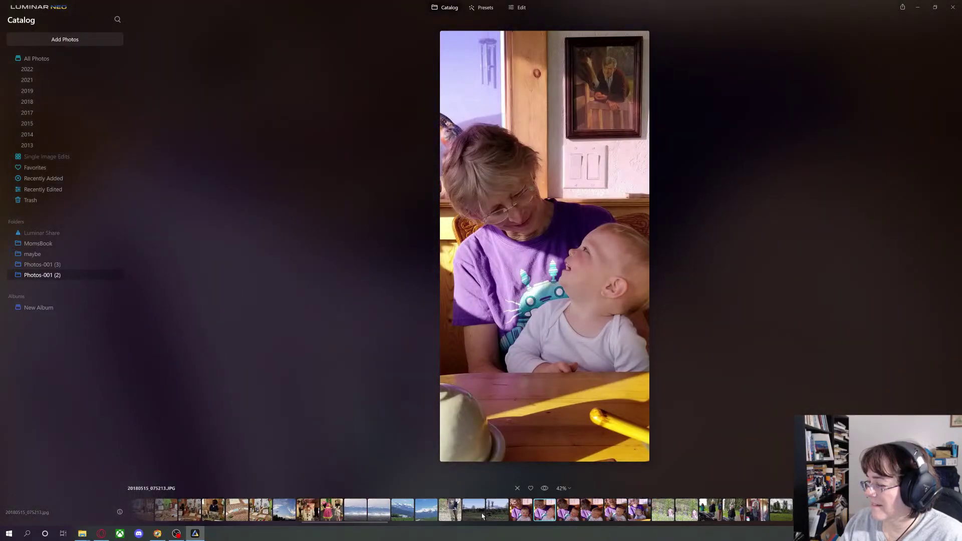
pyautogui.click(519, 513)
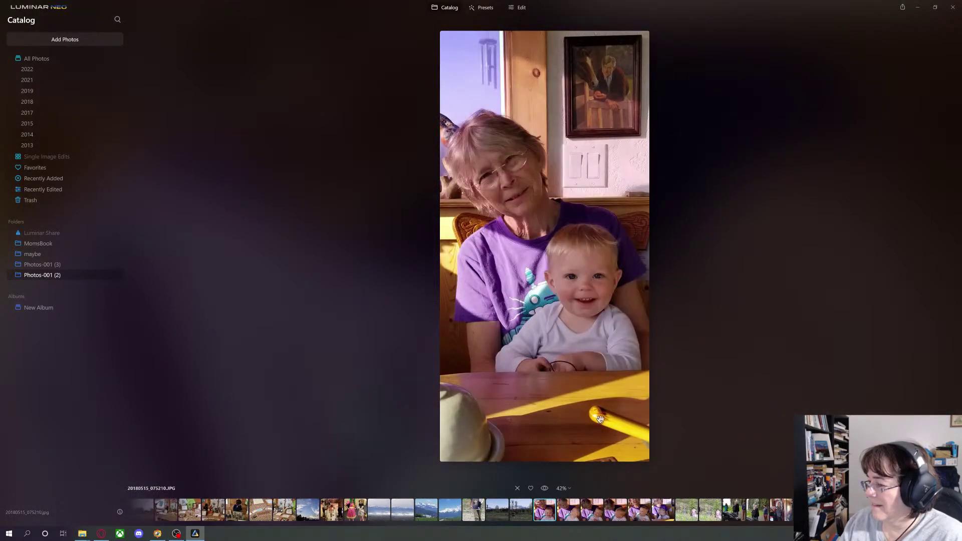
# Browse other photos in the Photos-001 (2) folder, from the outdoor walking shot to the costume, octopus and toddler pictures
pyautogui.click(480, 510)
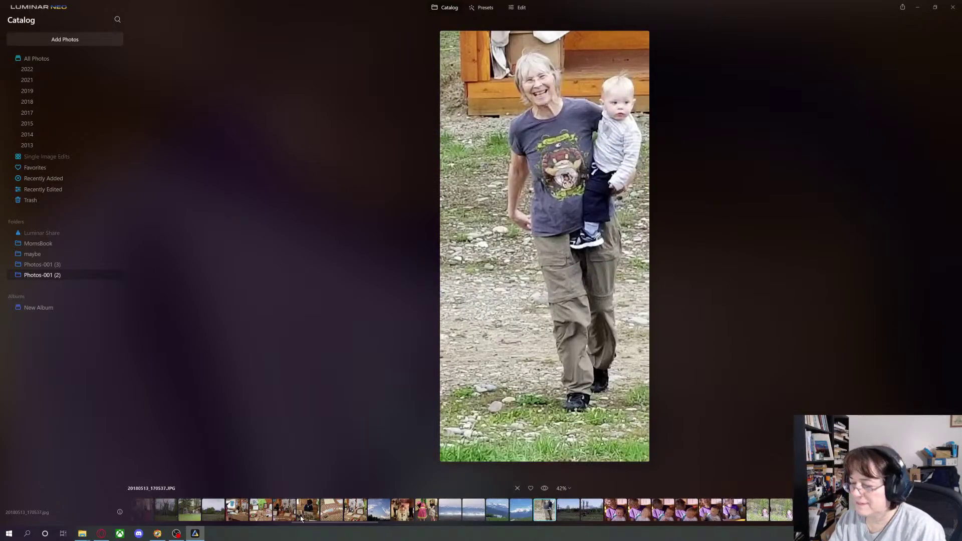
pyautogui.click(238, 516)
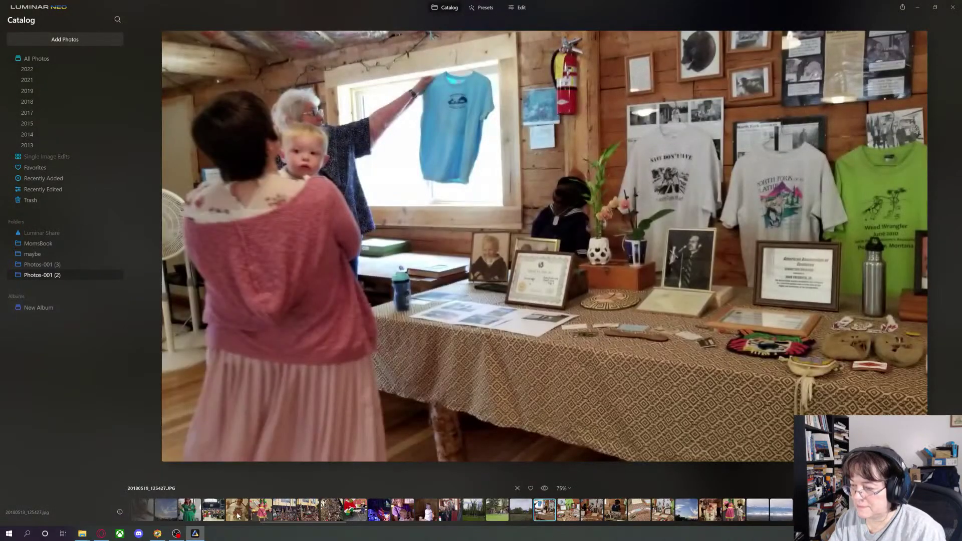
pyautogui.click(253, 513)
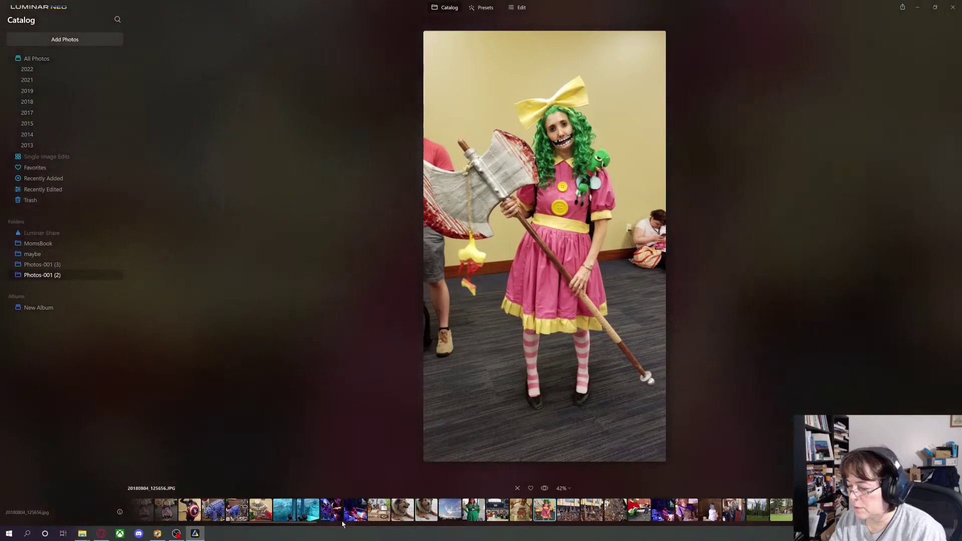
pyautogui.click(711, 514)
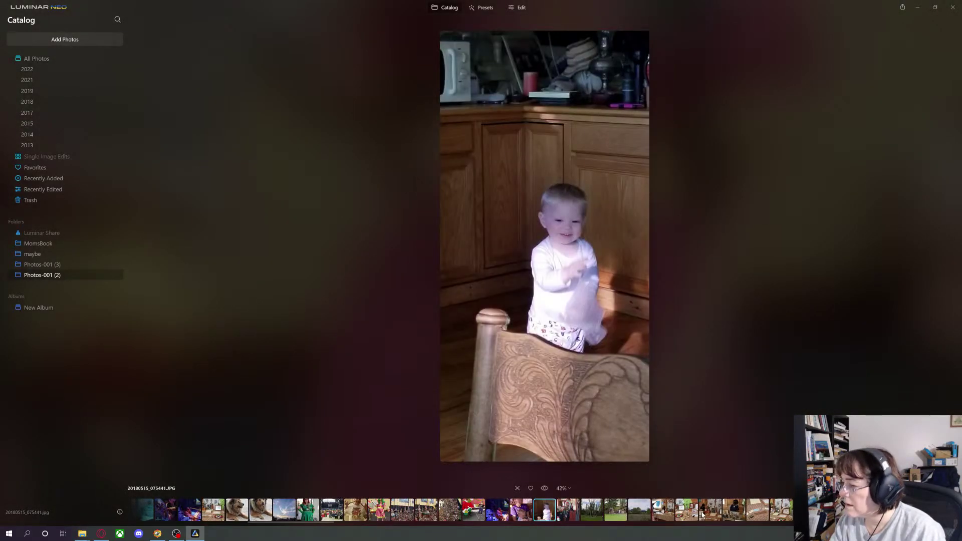
pyautogui.click(499, 516)
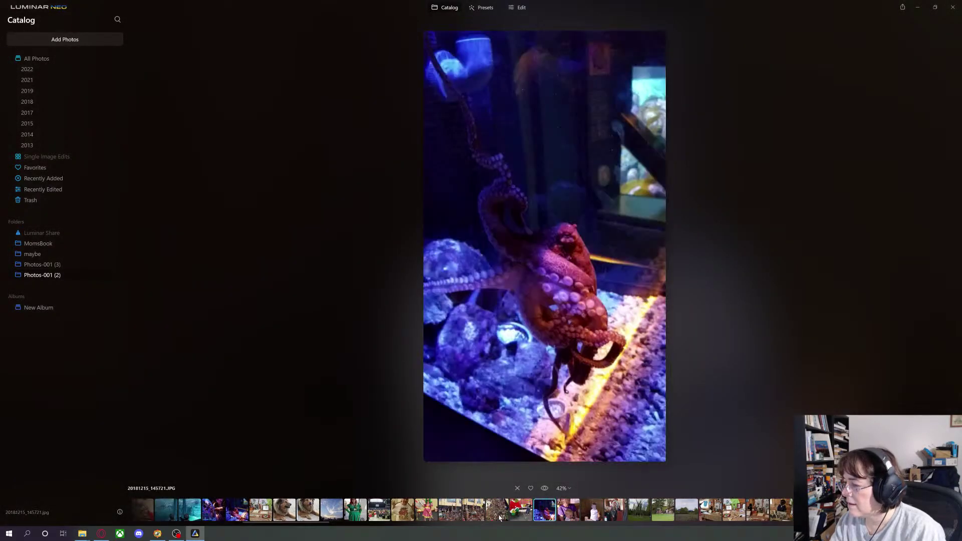
pyautogui.click(569, 513)
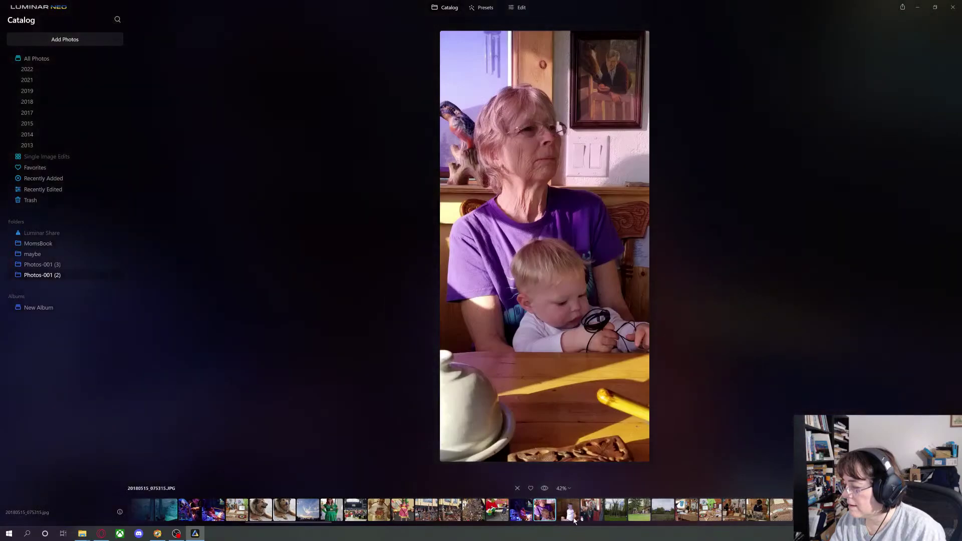
pyautogui.click(574, 519)
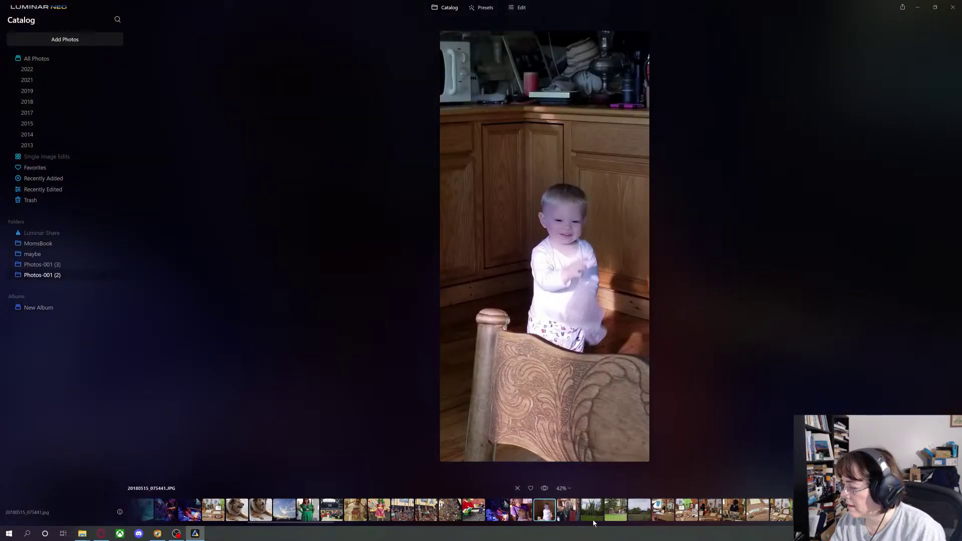
# Review the photos of the memorabilia table with T-shirts, framed pictures and the sailor bear one by one
pyautogui.click(715, 514)
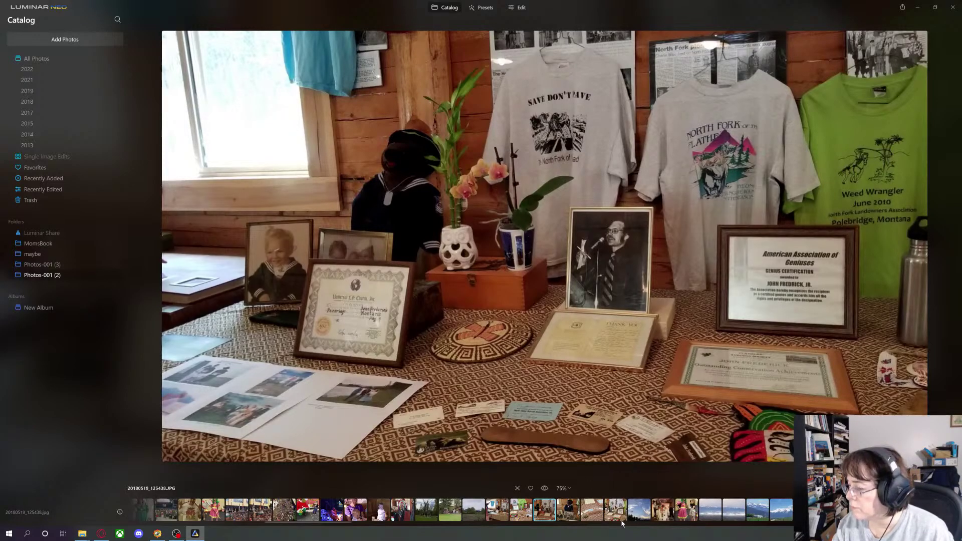
pyautogui.click(571, 516)
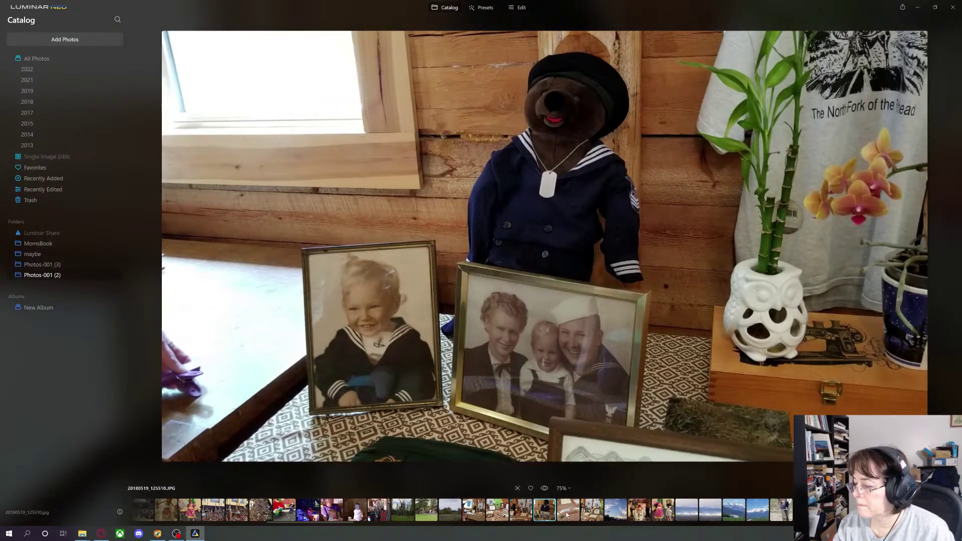
pyautogui.click(568, 515)
pyautogui.click(573, 515)
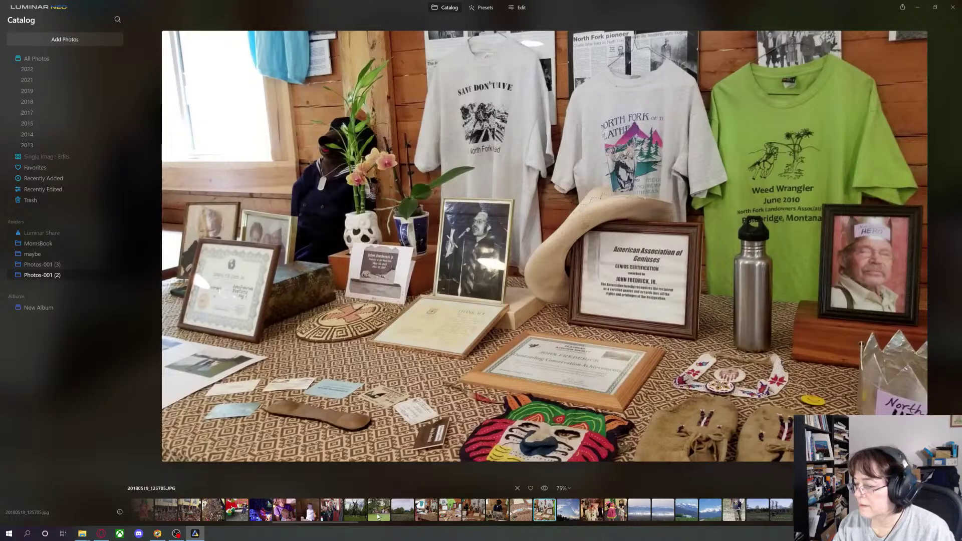
pyautogui.click(427, 516)
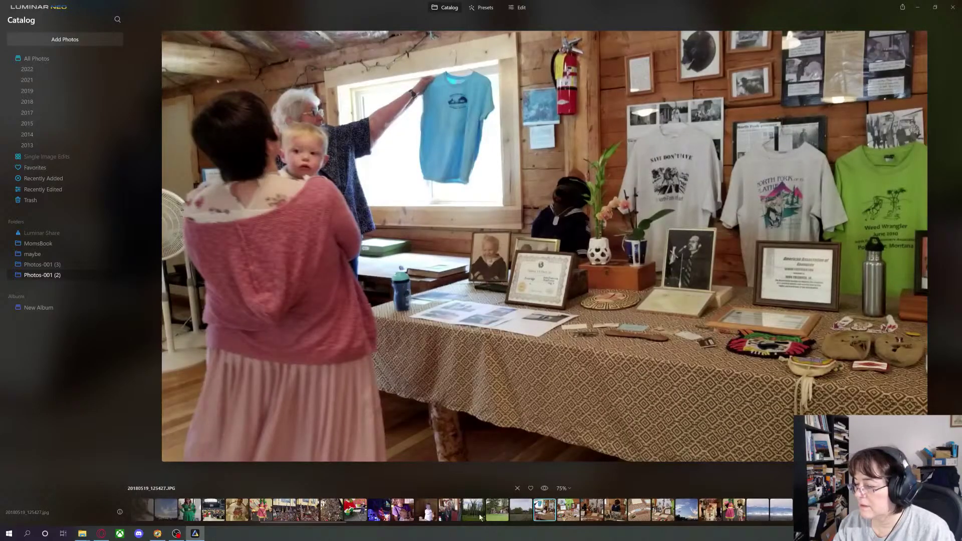
pyautogui.click(569, 511)
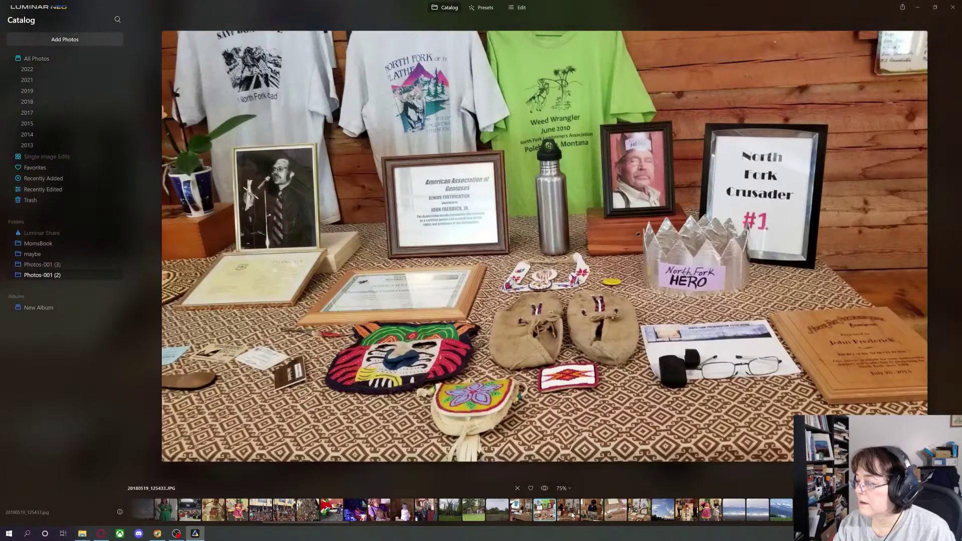
pyautogui.click(567, 513)
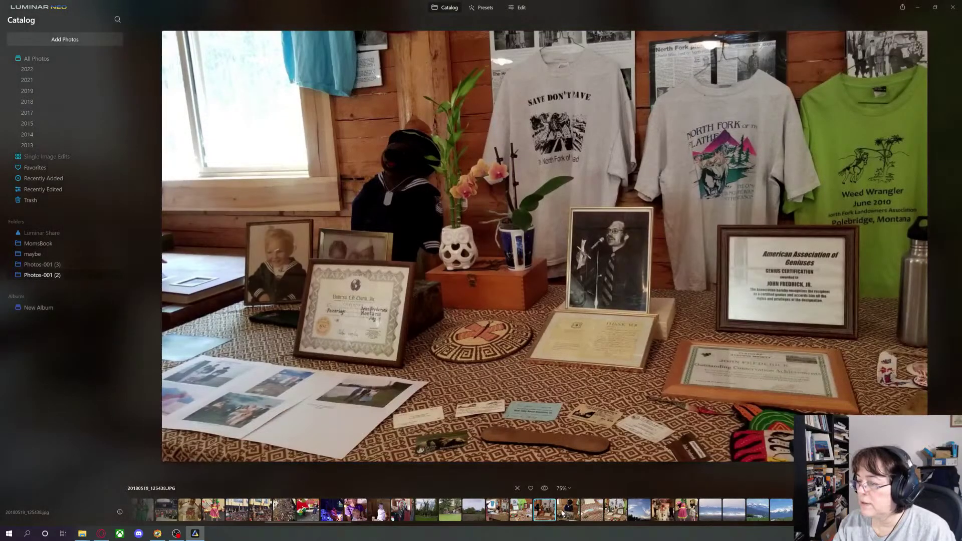
pyautogui.click(566, 513)
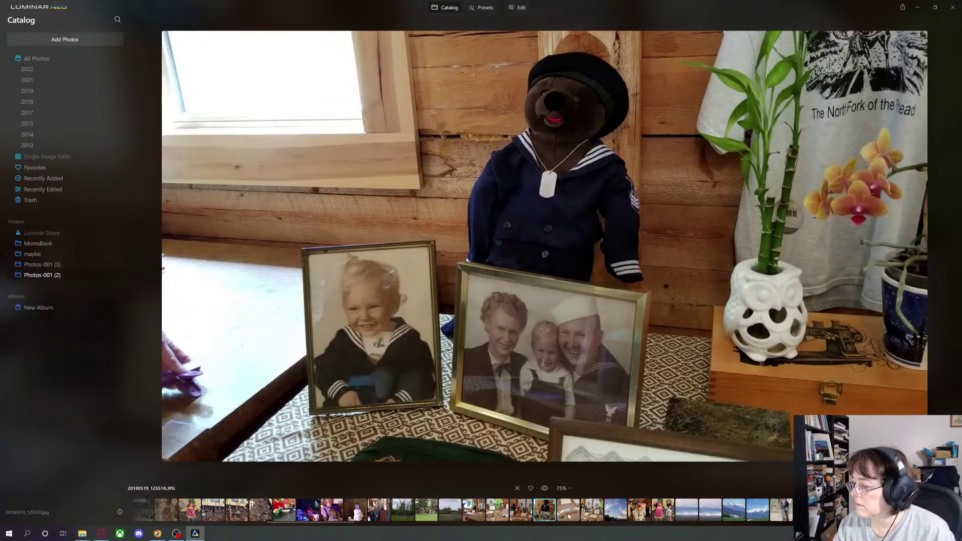
pyautogui.click(569, 516)
pyautogui.click(569, 516)
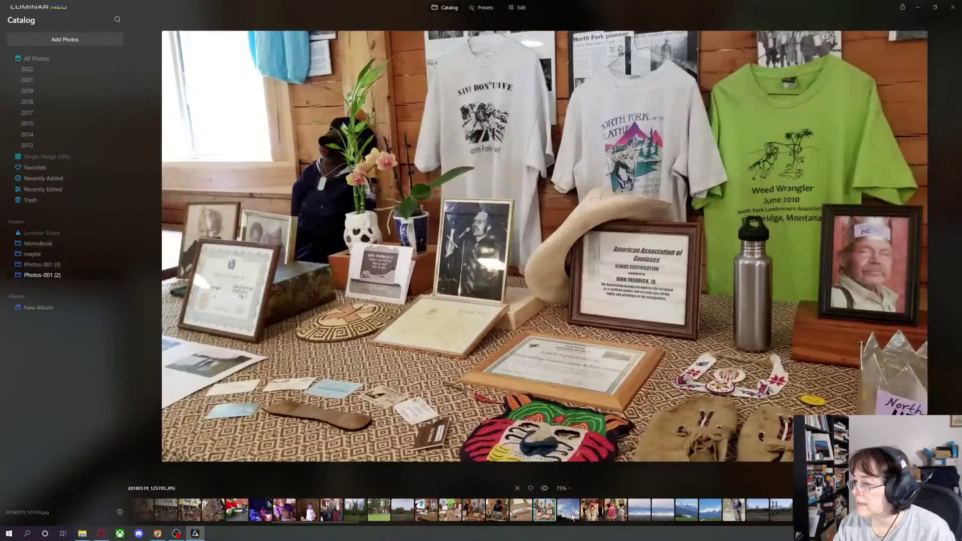
# View the evening sky, costumed group with the droid, and mountain landscape photos in sequence
pyautogui.click(572, 518)
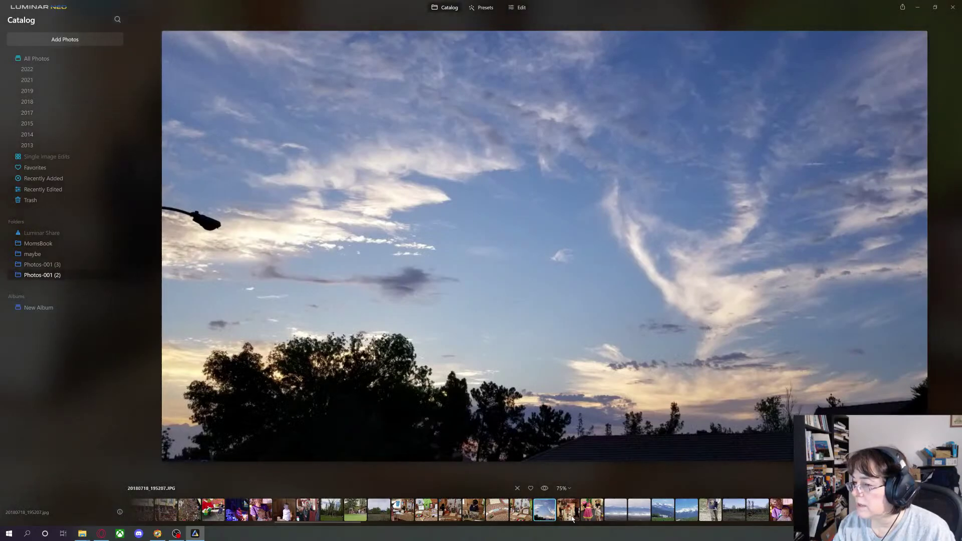
pyautogui.click(577, 518)
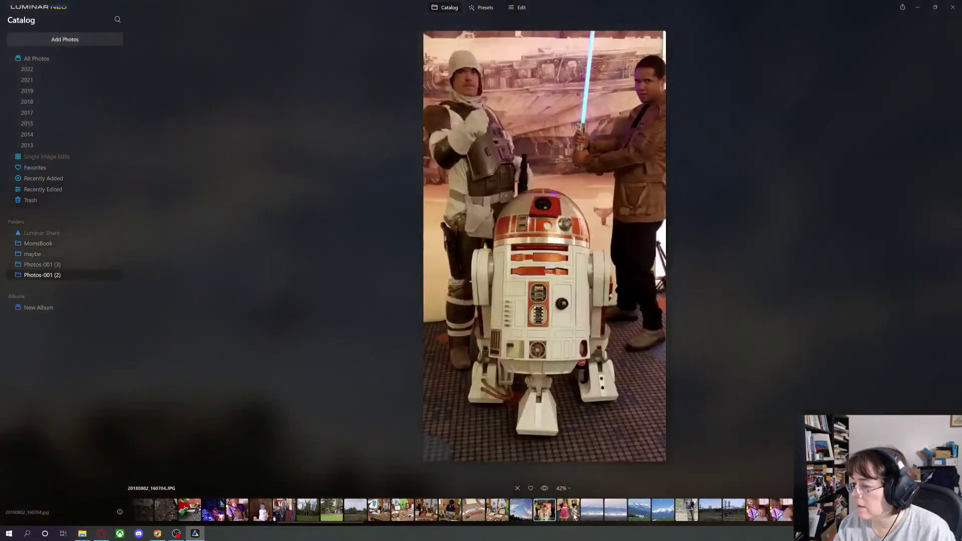
pyautogui.click(575, 517)
pyautogui.click(574, 516)
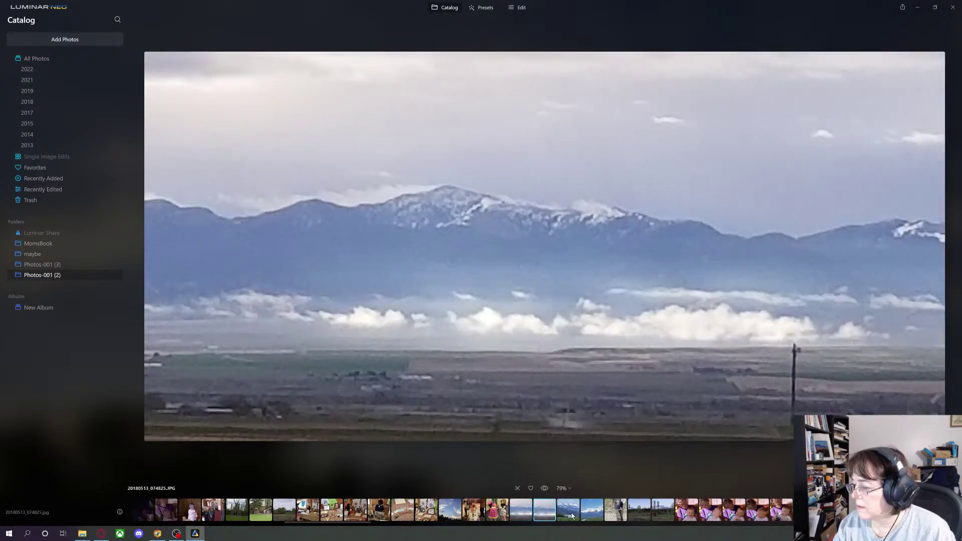
pyautogui.click(570, 514)
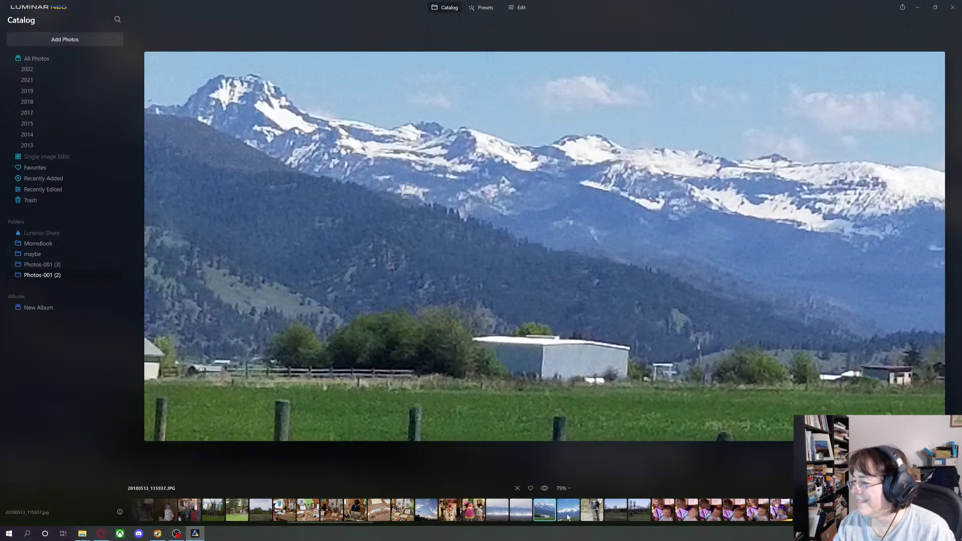
pyautogui.click(568, 516)
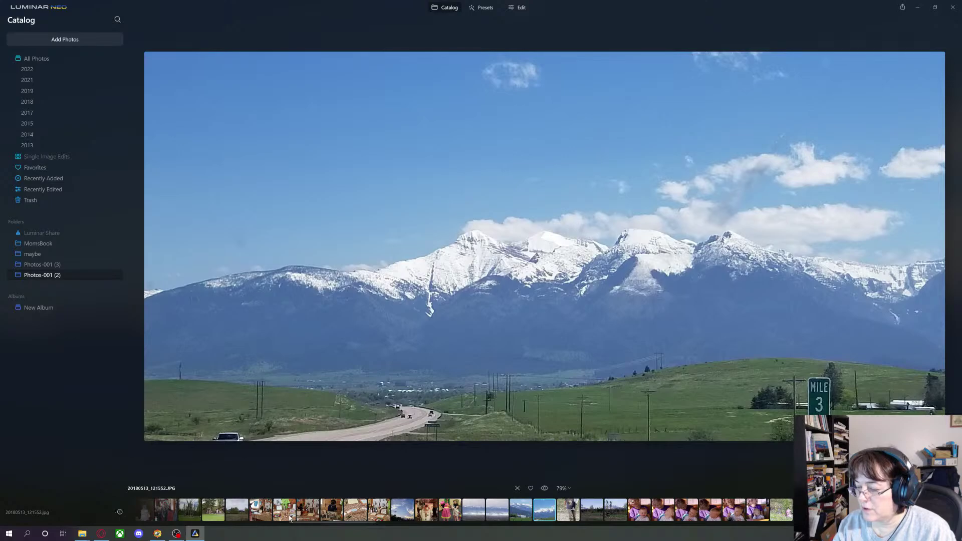
# Reexamine the memorabilia table photos, going back to the shot of the woman in pink holding the baby
pyautogui.click(317, 513)
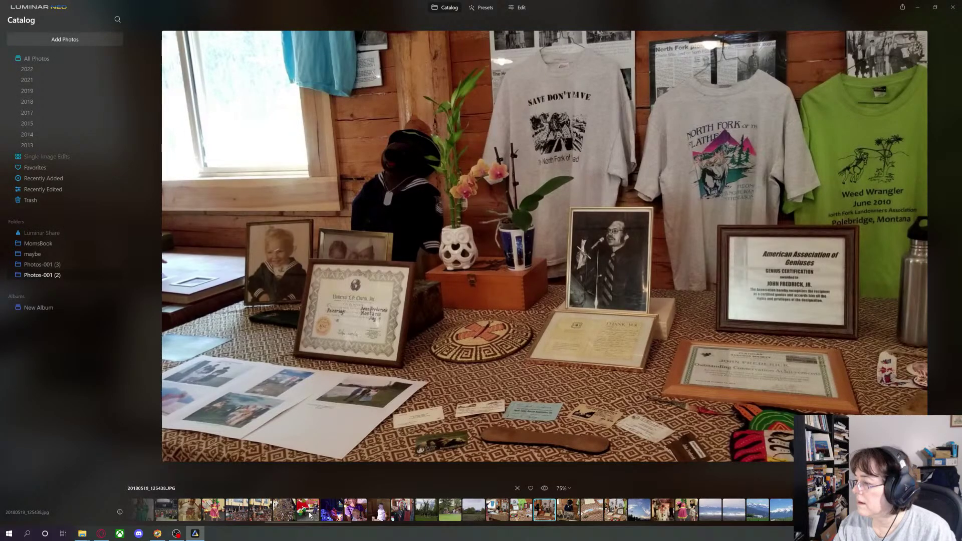
pyautogui.click(567, 511)
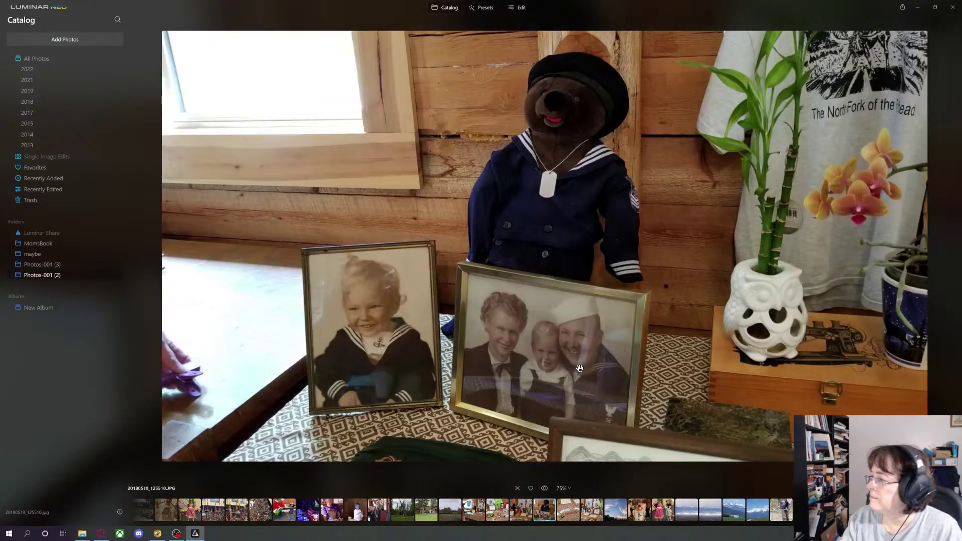
pyautogui.click(502, 514)
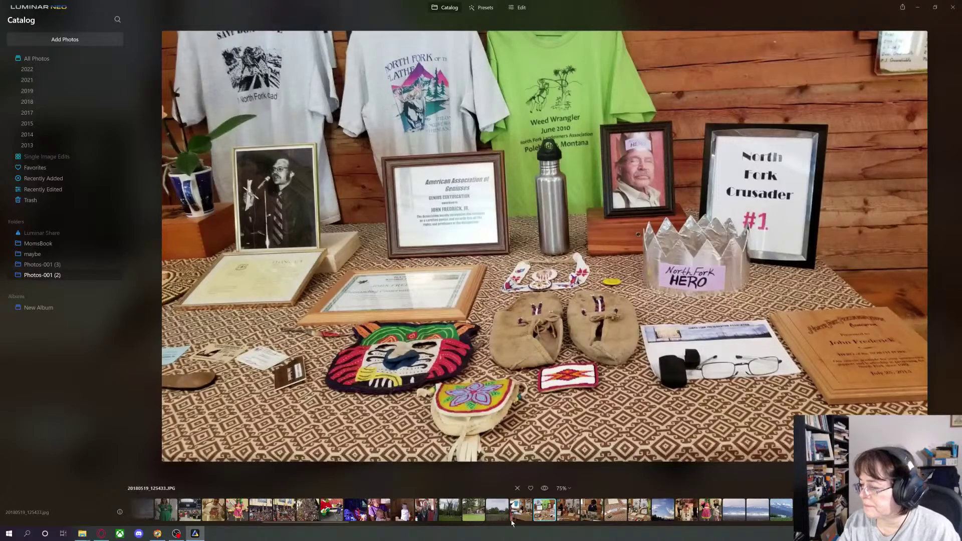
pyautogui.click(524, 512)
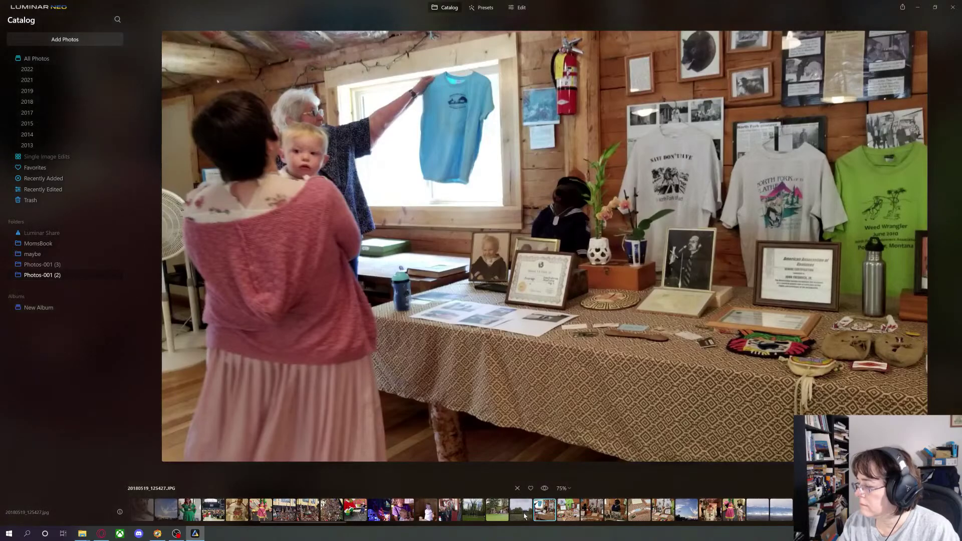
# View the memorabilia table close-ups, covering the framed pictures, the sailor bear, the T-shirts and the business cards
pyautogui.click(597, 517)
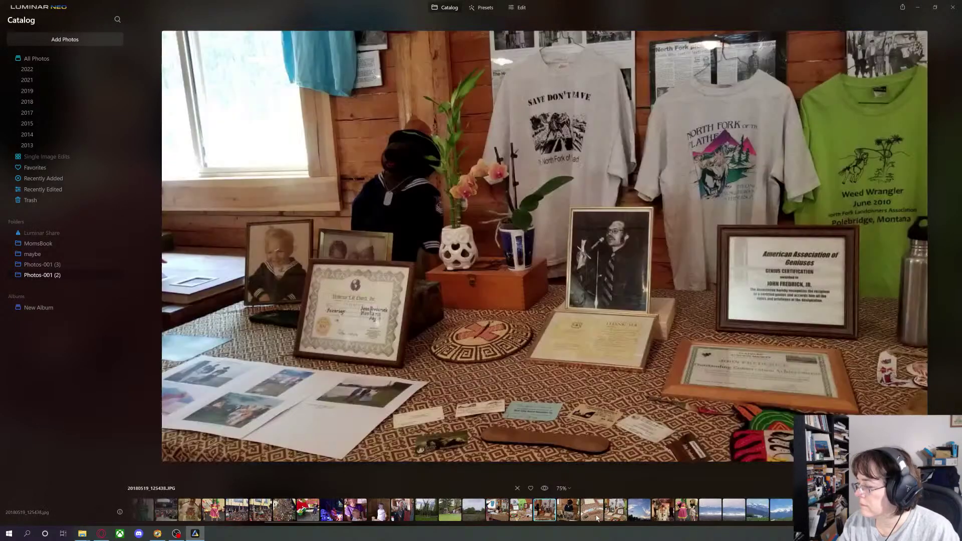
pyautogui.click(557, 514)
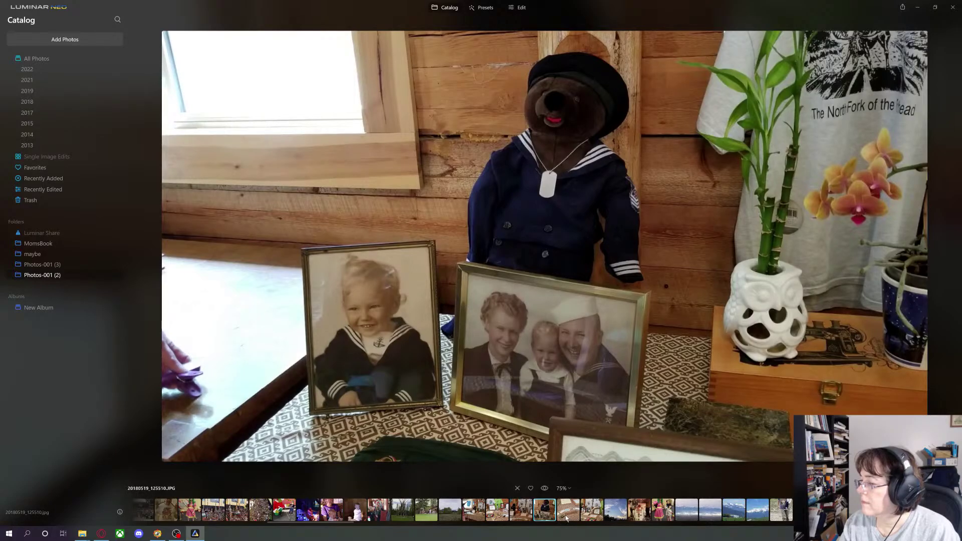
pyautogui.click(595, 518)
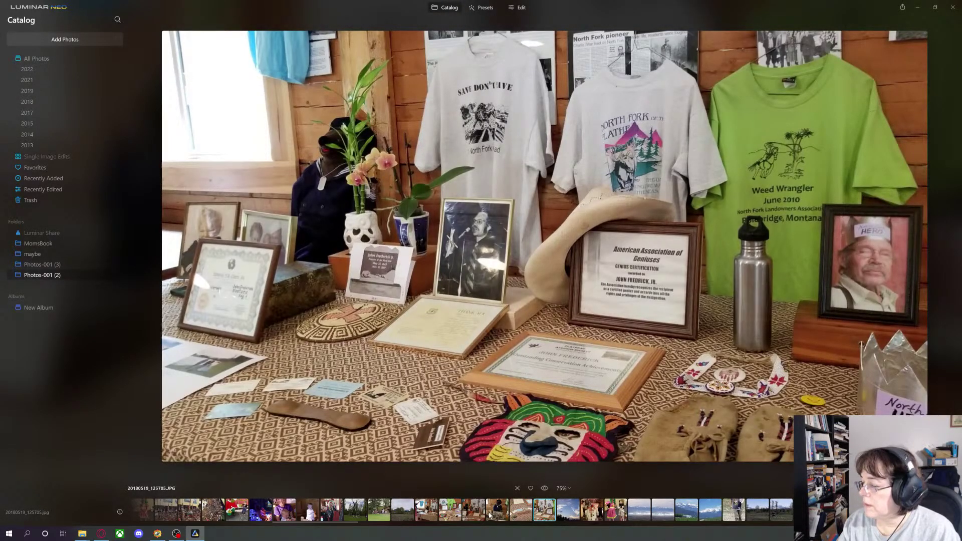
pyautogui.click(520, 511)
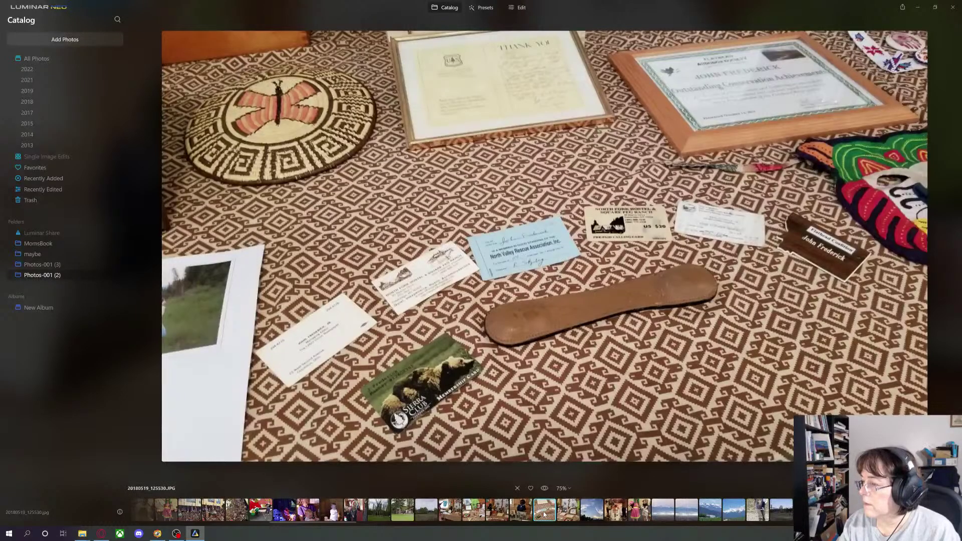
pyautogui.press('Right')
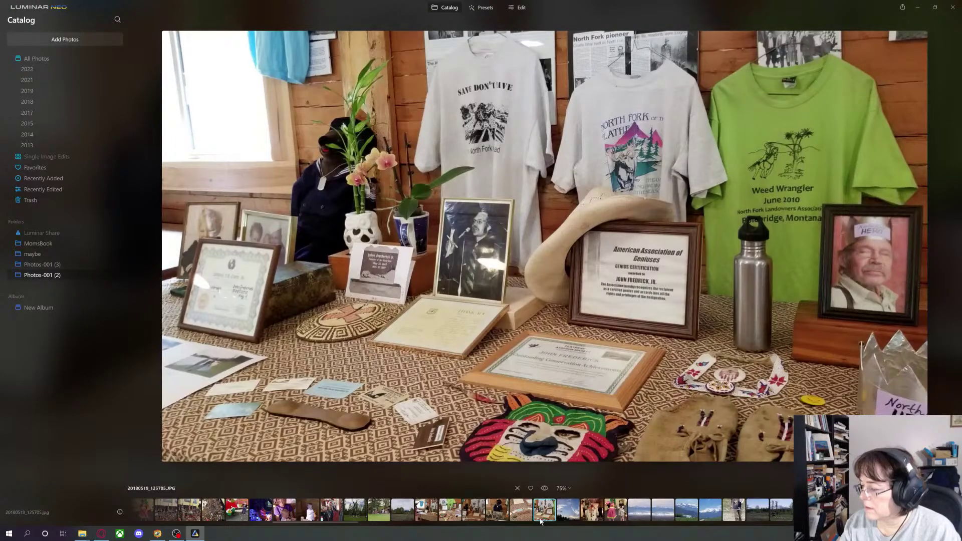
# Go back through the sailor bear and memorabilia table shots to the photo of the woman in pink holding the baby
pyautogui.click(498, 509)
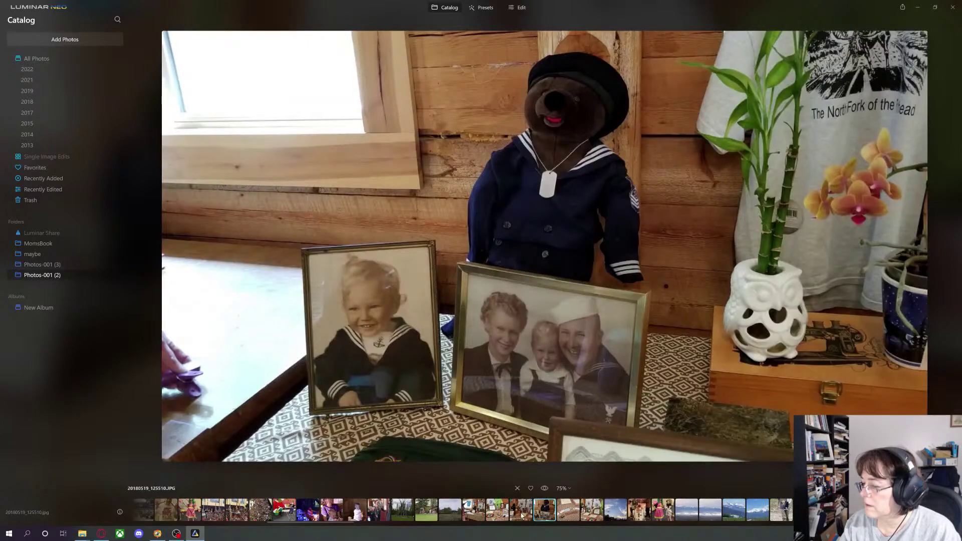
pyautogui.click(522, 513)
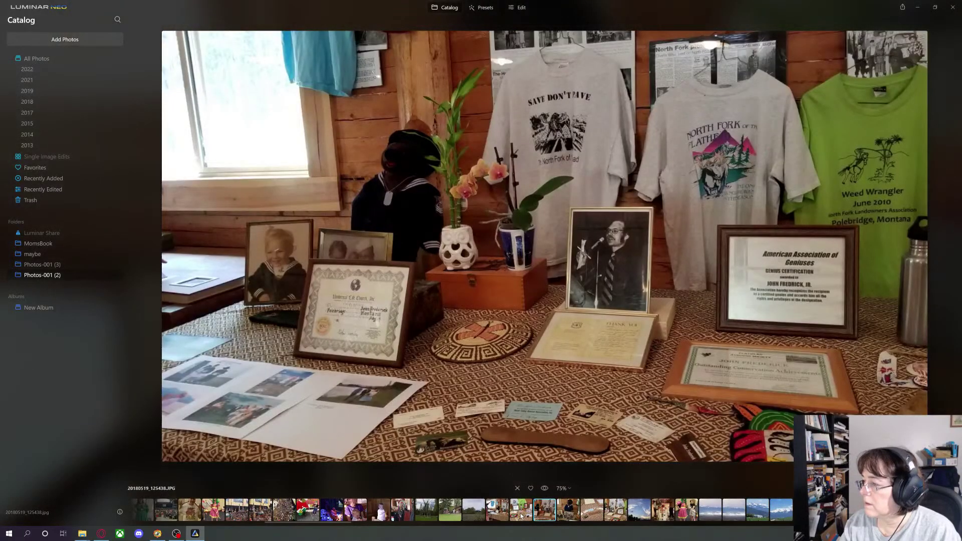
pyautogui.click(520, 513)
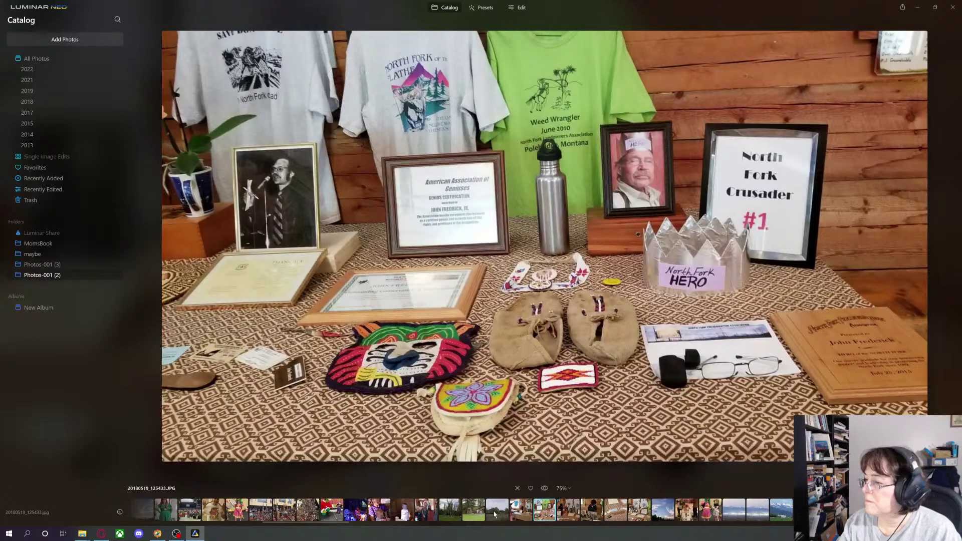
pyautogui.click(523, 514)
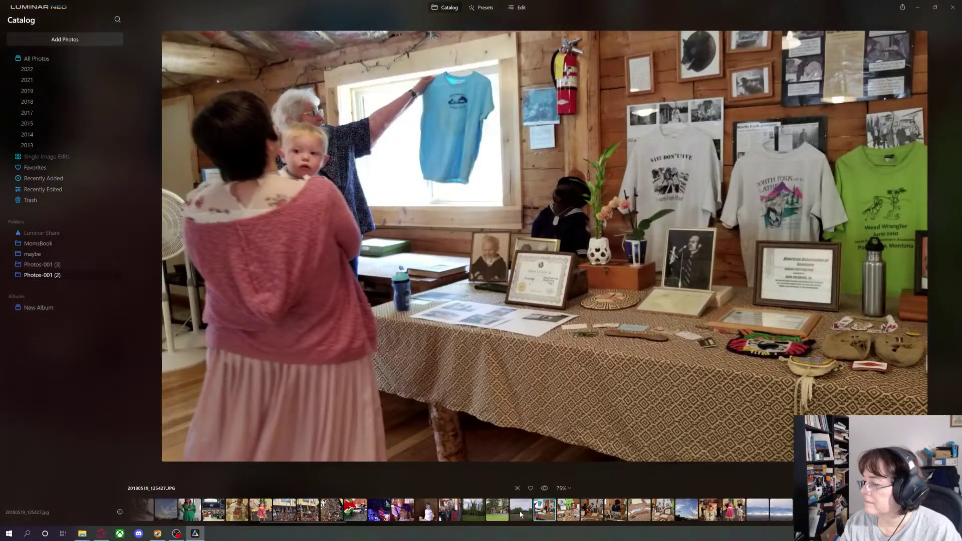
# View the earlier photos of the field, tepee poles, feathered headdress, toddler in the kitchen, and woman in purple with the baby
pyautogui.click(519, 515)
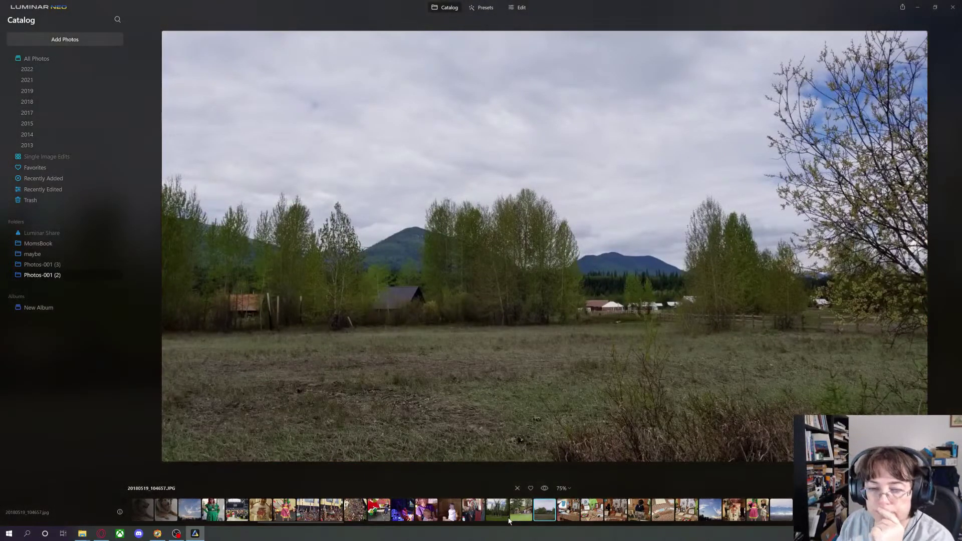
pyautogui.click(500, 512)
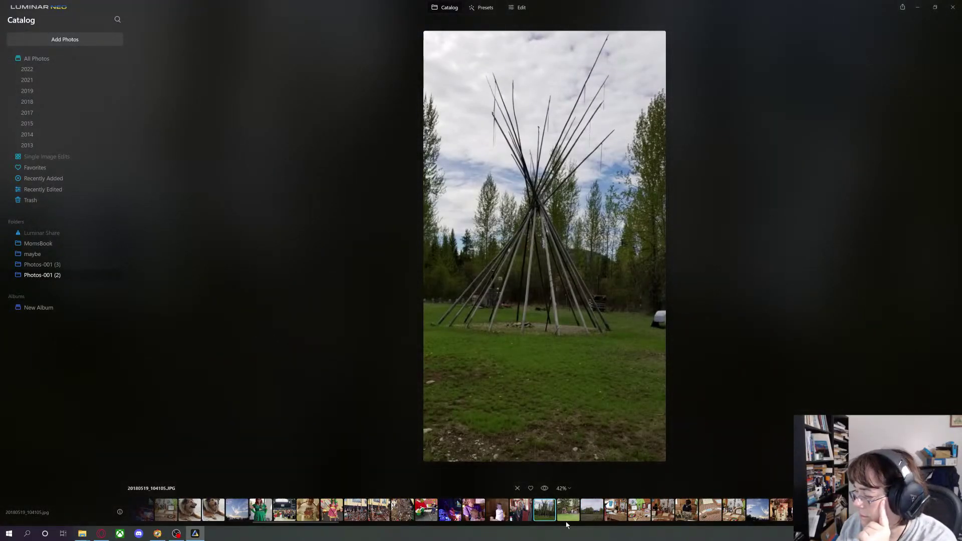
pyautogui.click(521, 510)
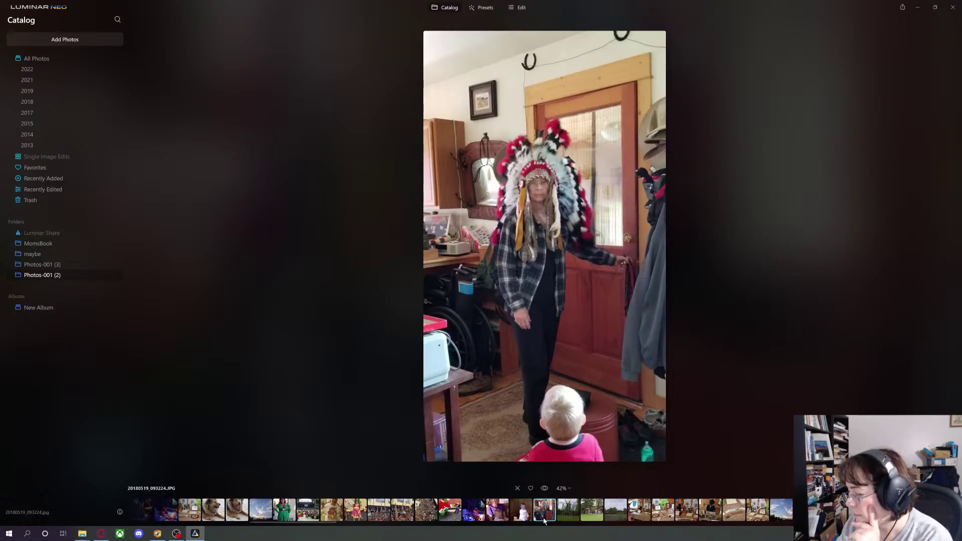
pyautogui.click(523, 519)
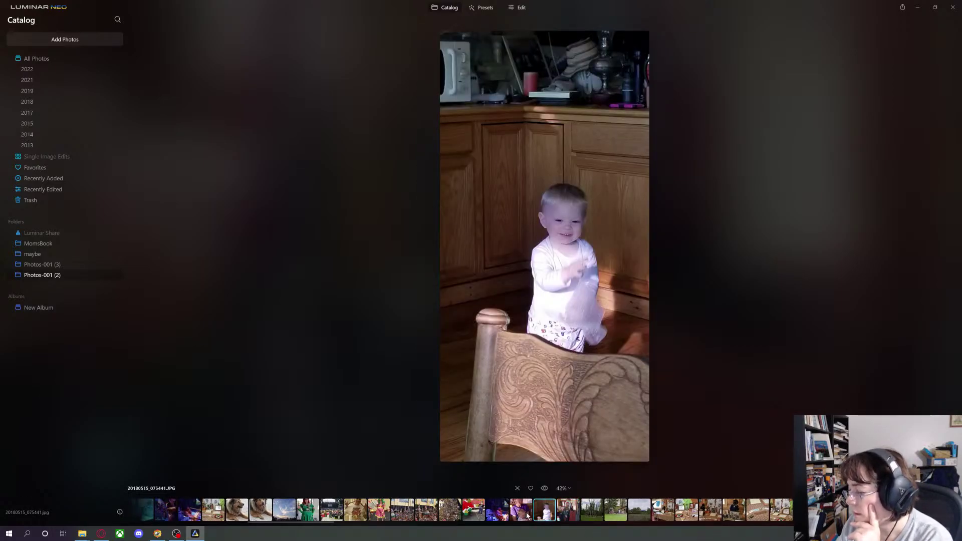
pyautogui.click(523, 517)
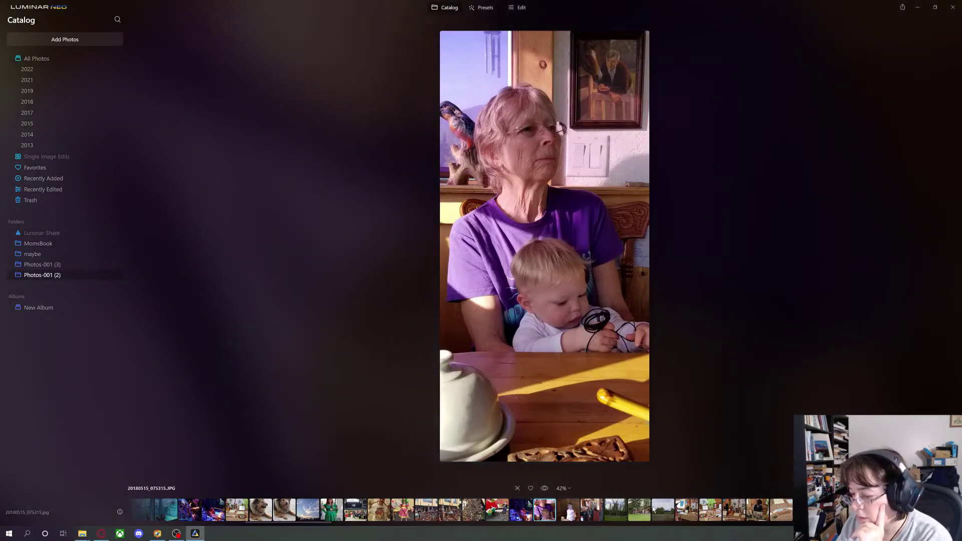
# Look further along the folder at the headdress photo by the open door, the cemetery group shots, and the man beside the pond
pyautogui.scroll(-5, 654, 510)
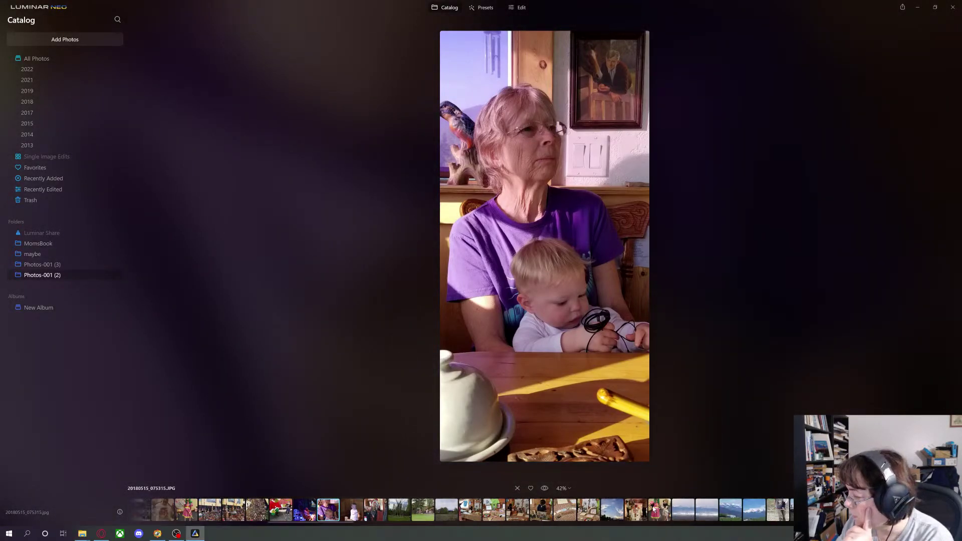
pyautogui.scroll(-7, 654, 510)
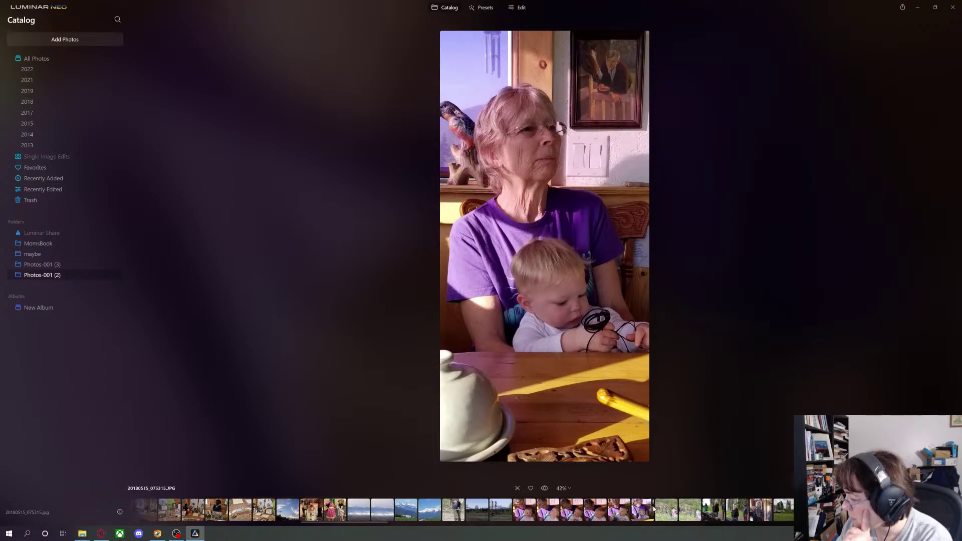
pyautogui.click(704, 517)
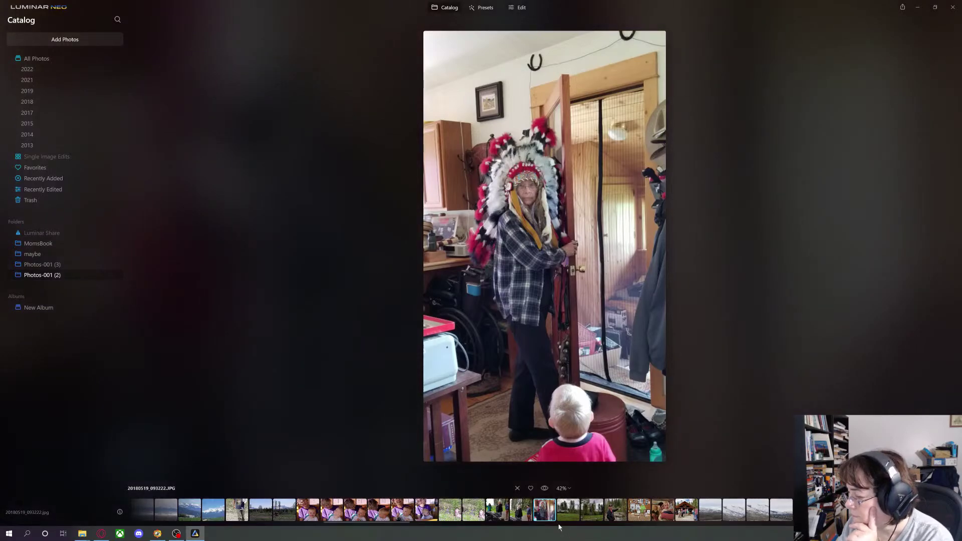
pyautogui.click(521, 513)
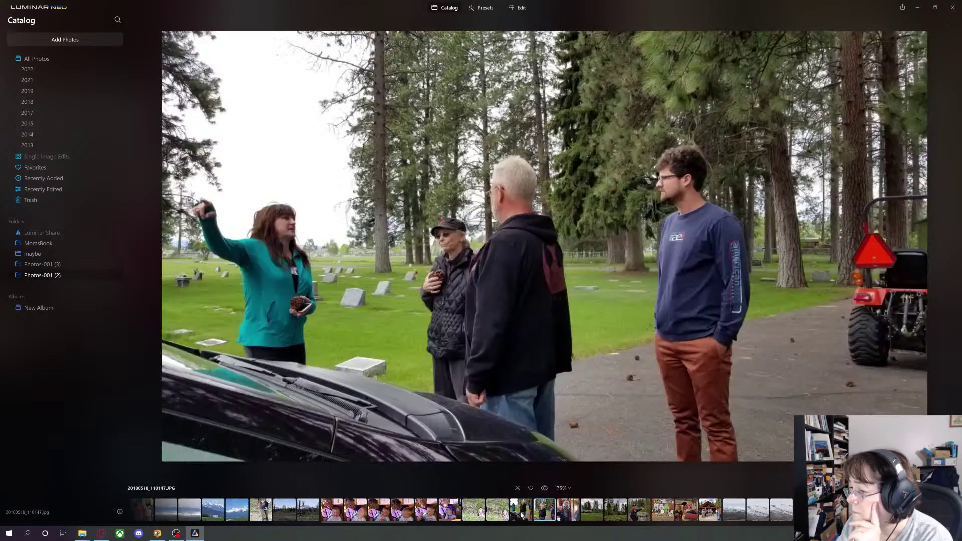
pyautogui.click(521, 512)
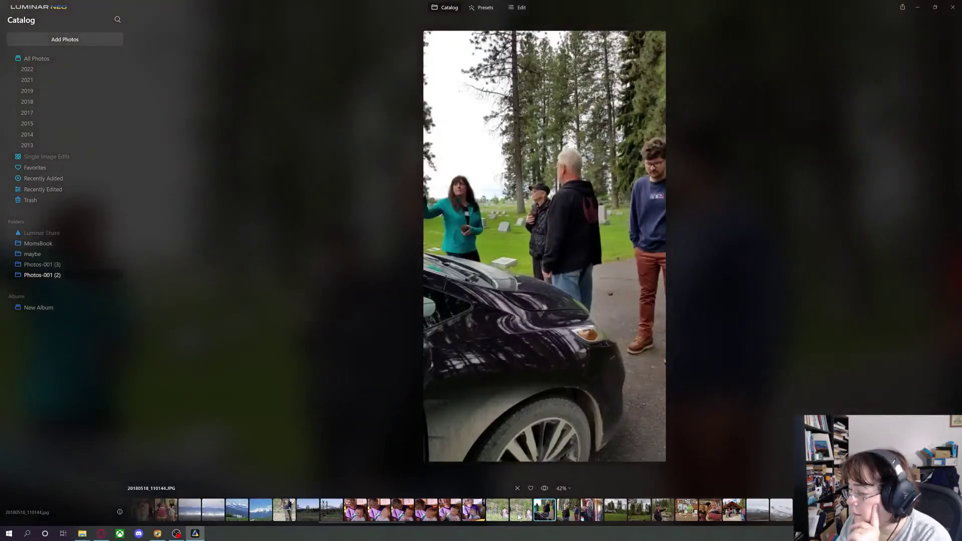
pyautogui.click(662, 511)
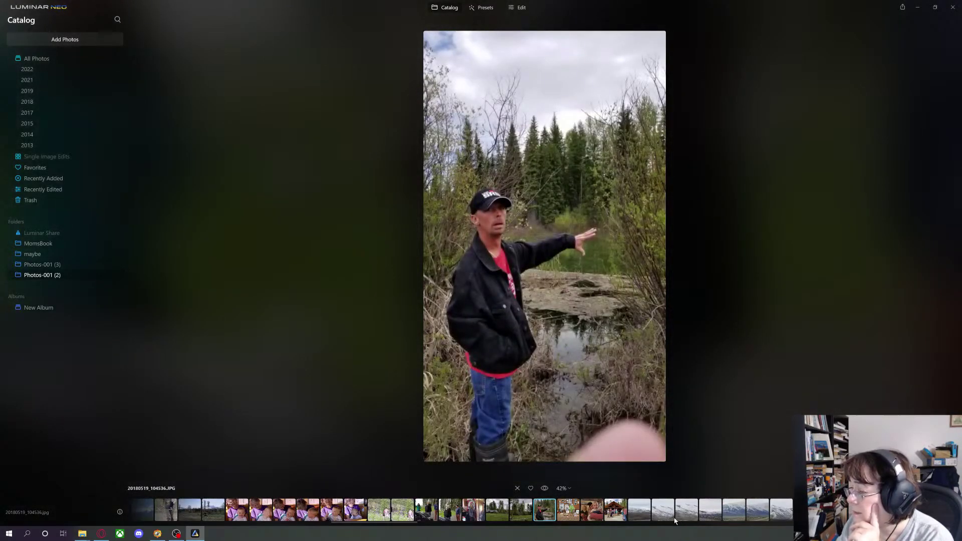
# View the wide memorabilia table shot, the baby beside the framed portrait, the community hall, and the snowy hills
pyautogui.click(572, 517)
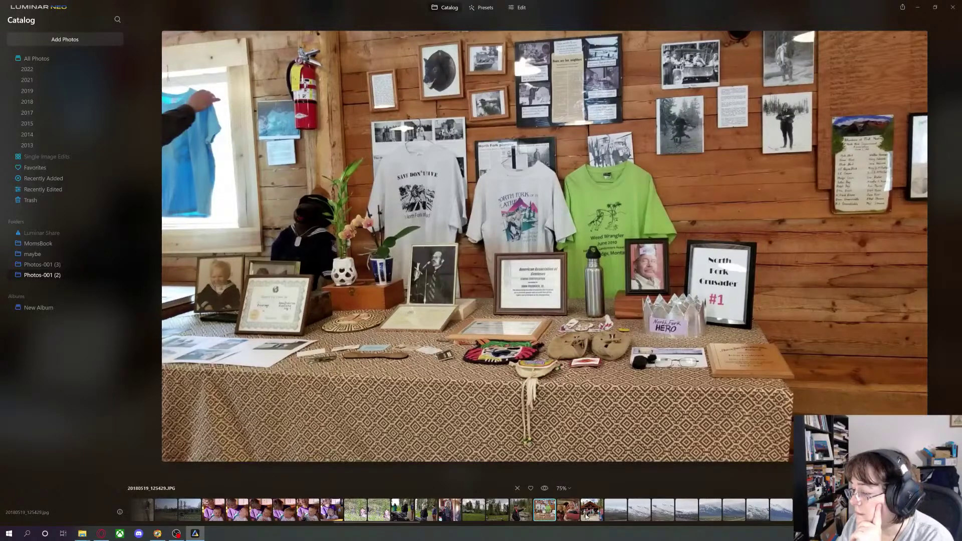
pyautogui.click(572, 516)
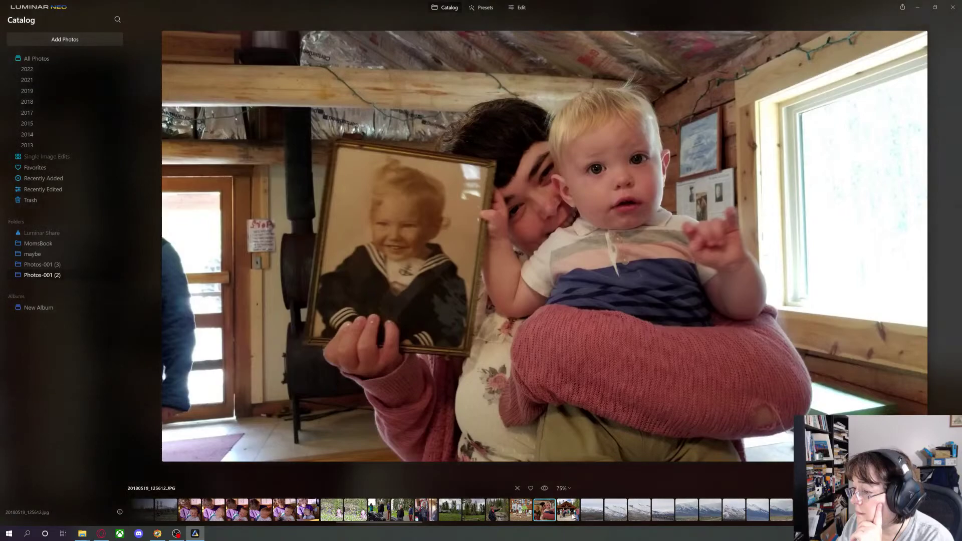
pyautogui.click(575, 517)
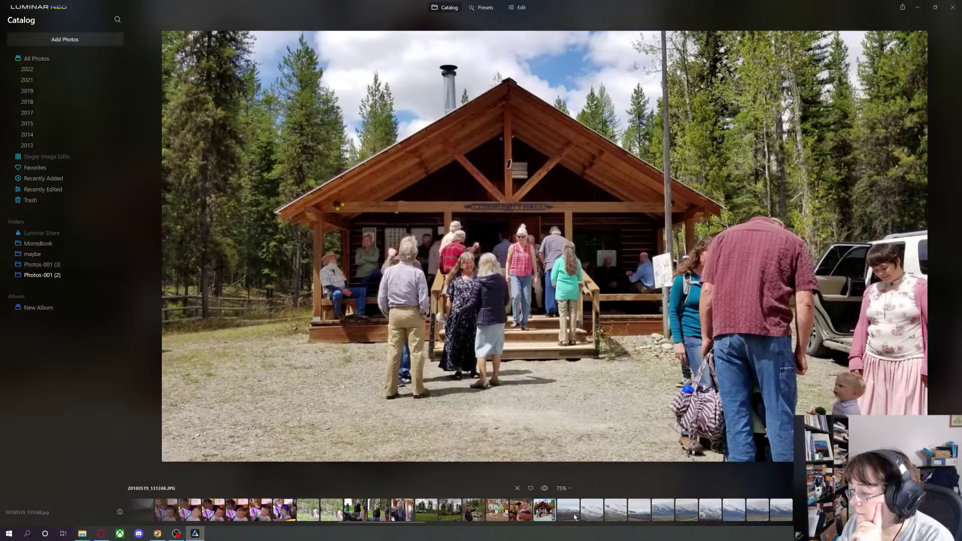
pyautogui.click(590, 514)
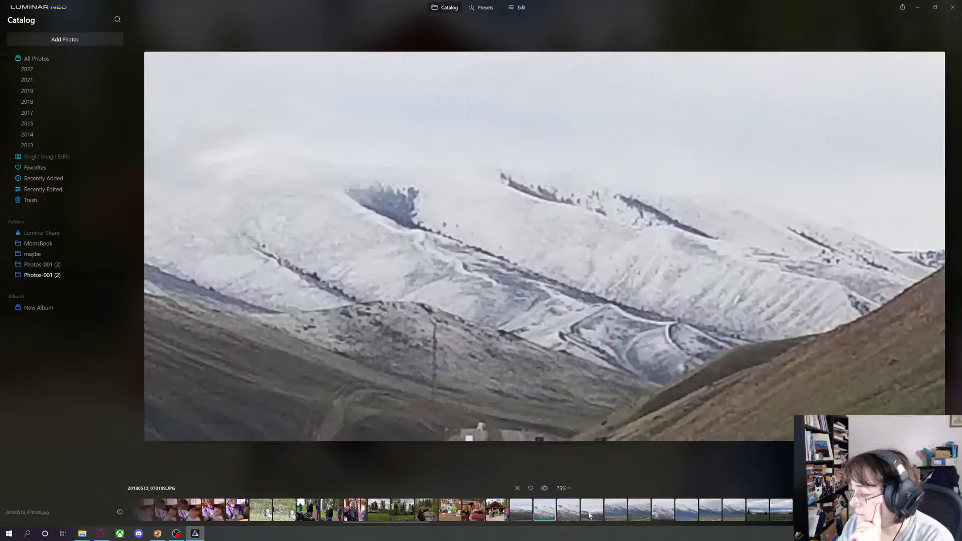
# Browse past the mountain landscapes and compare the two portraits of the man in sunglasses holding the baby on the picnic table
pyautogui.scroll(-5, 647, 509)
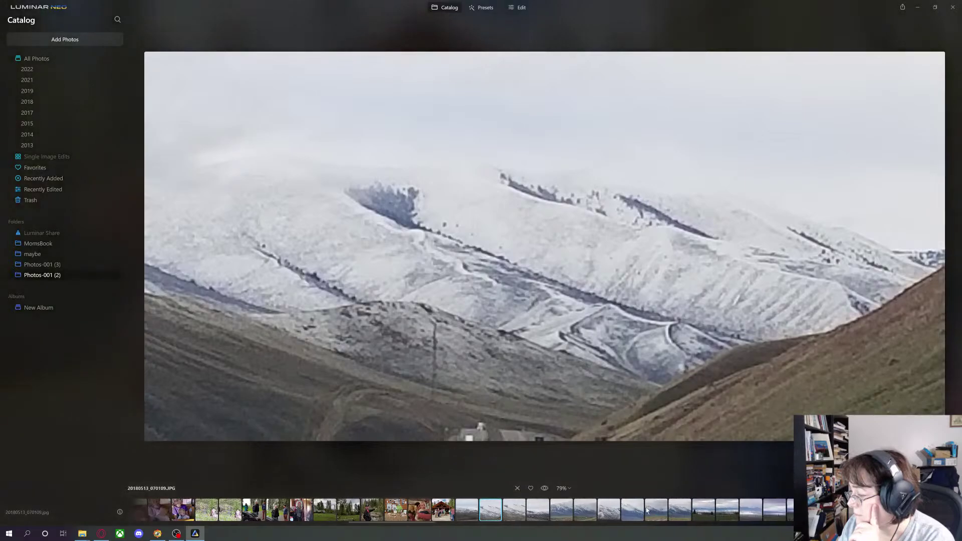
pyautogui.scroll(-2, 647, 512)
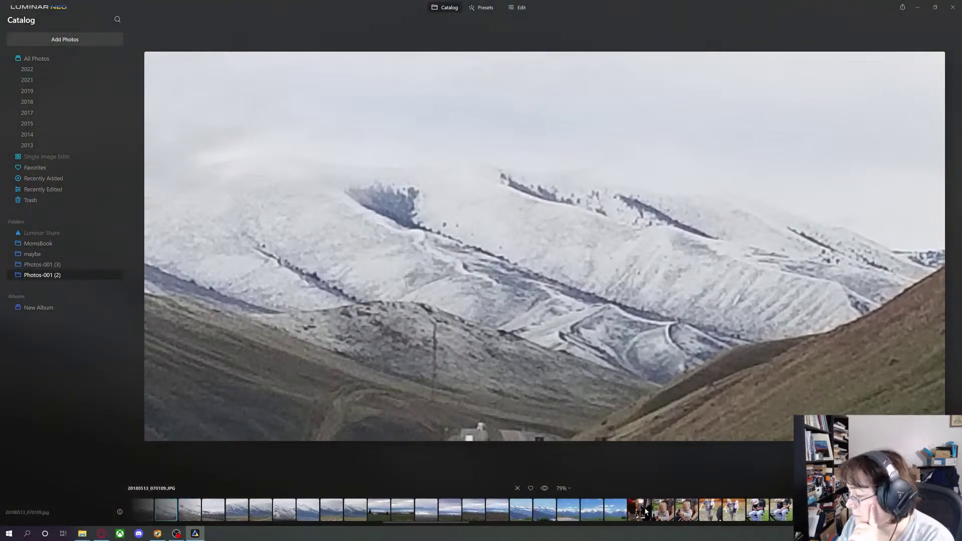
pyautogui.scroll(-2, 646, 510)
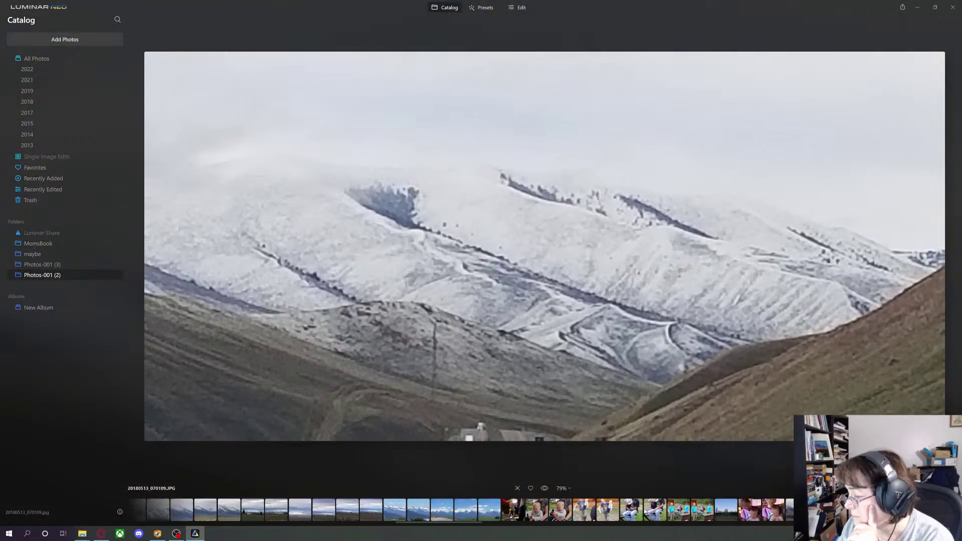
pyautogui.scroll(-5, 644, 511)
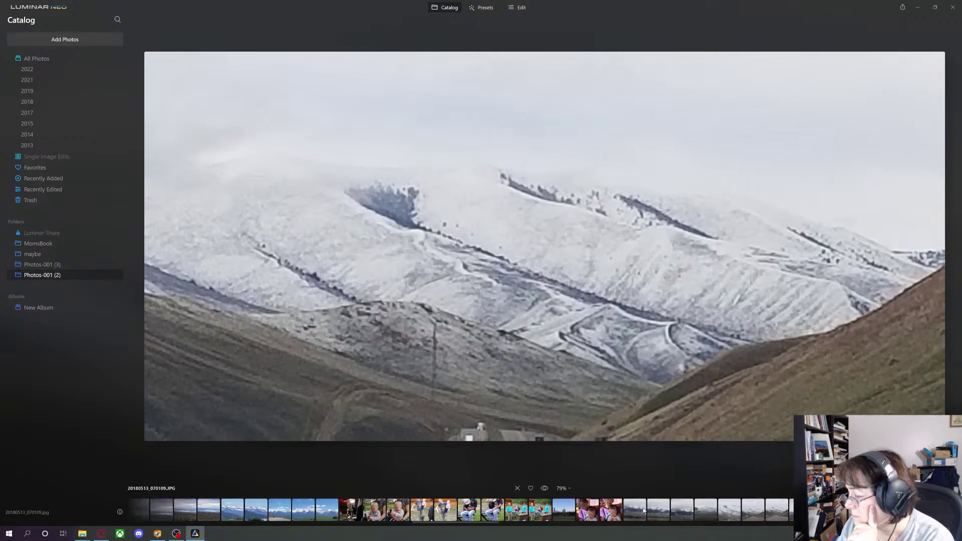
pyautogui.scroll(-1, 644, 510)
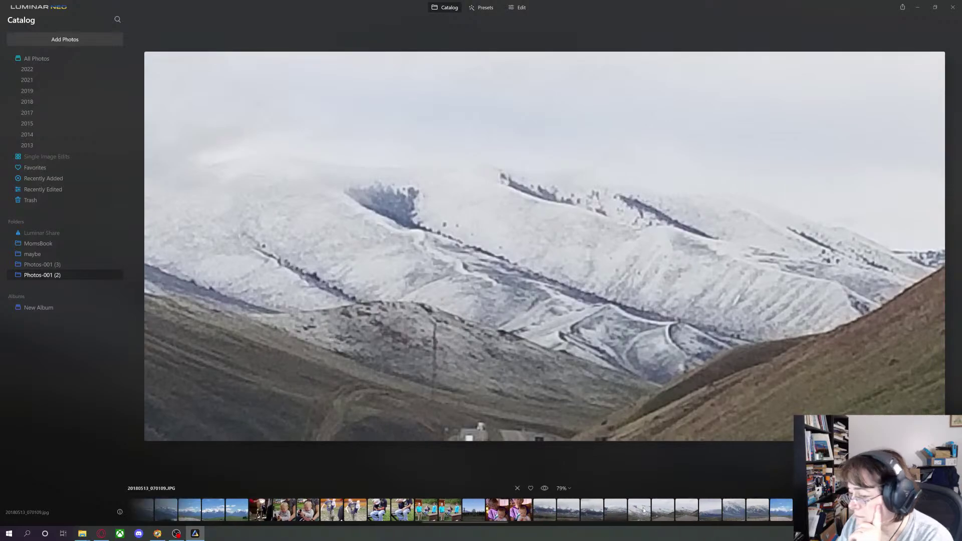
pyautogui.click(406, 512)
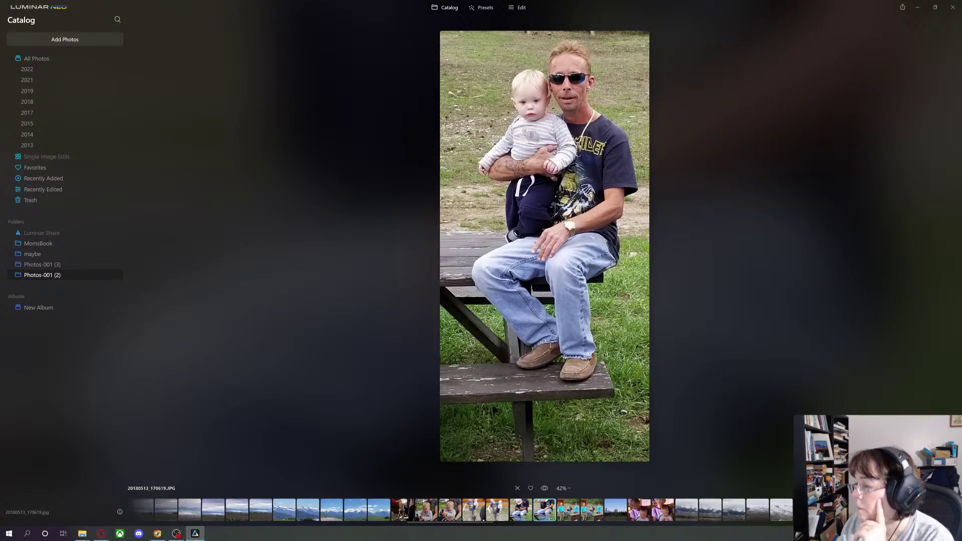
pyautogui.click(521, 512)
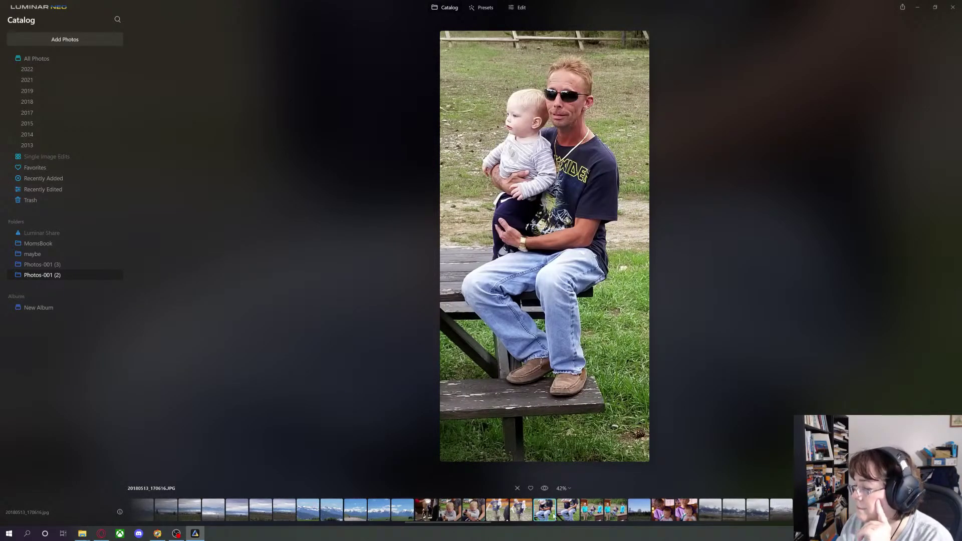
pyautogui.click(568, 514)
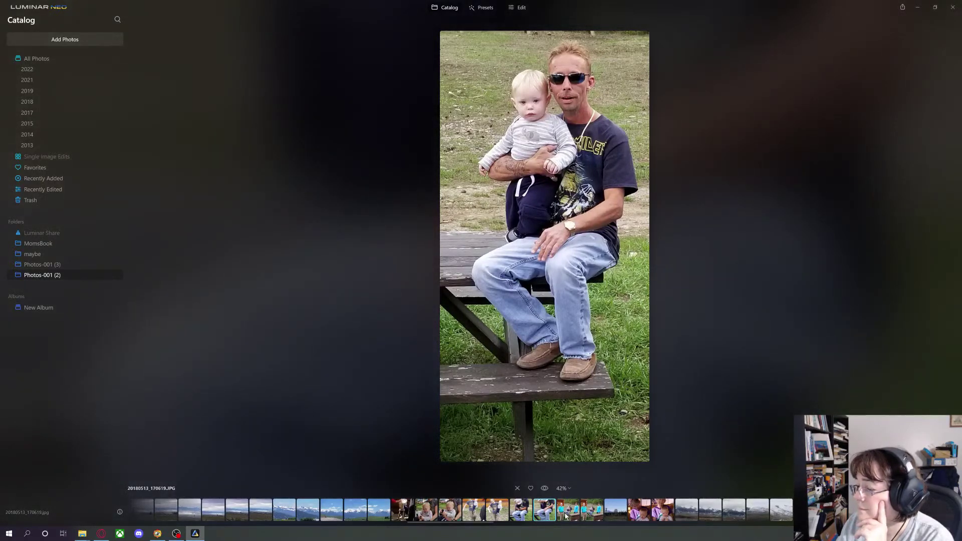
# View both picnic table group photos with the turquoise shirts and the shot of the woman walking with the baby
pyautogui.click(566, 516)
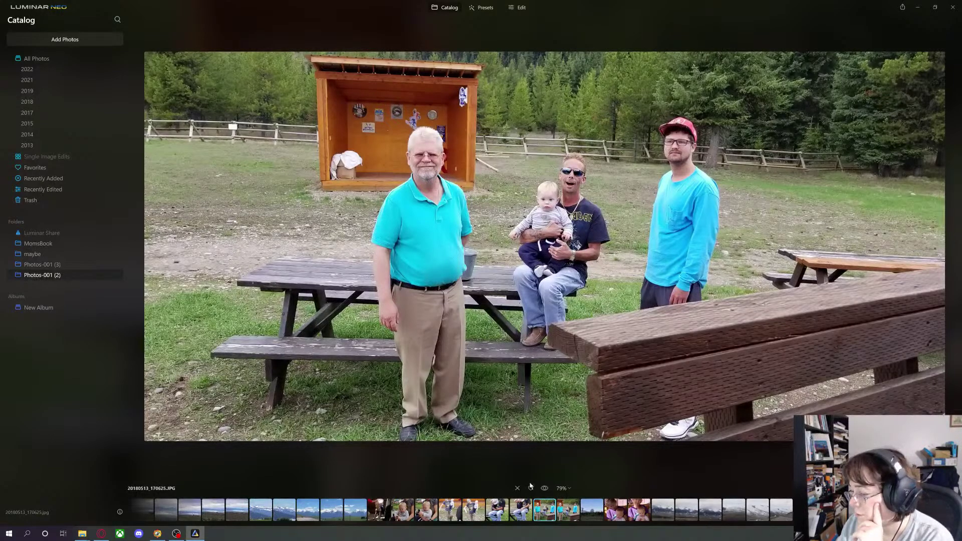
pyautogui.click(571, 512)
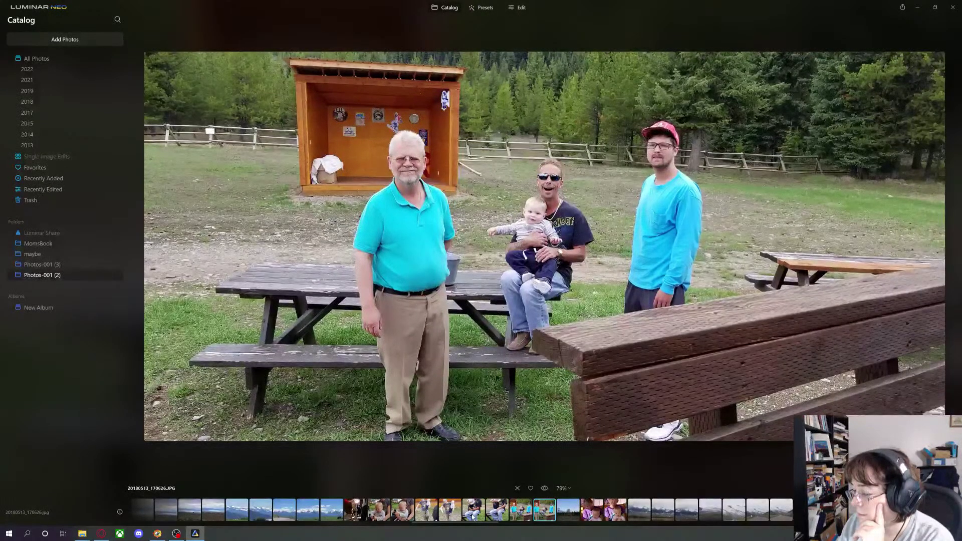
pyautogui.click(450, 511)
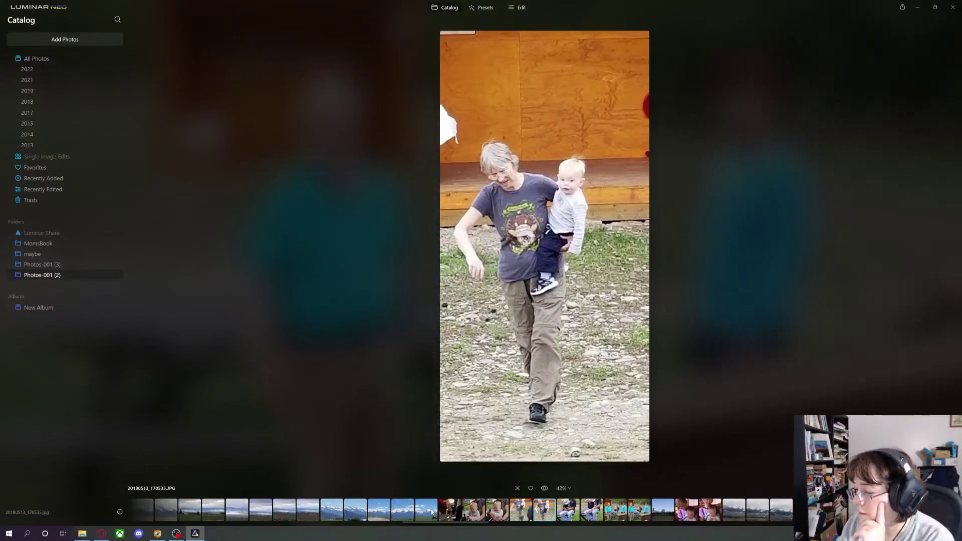
# View the toddler on the wooden horse, the grandmother-and-baby shots with the keys, and the purple shirt portrait at the table
pyautogui.click(449, 511)
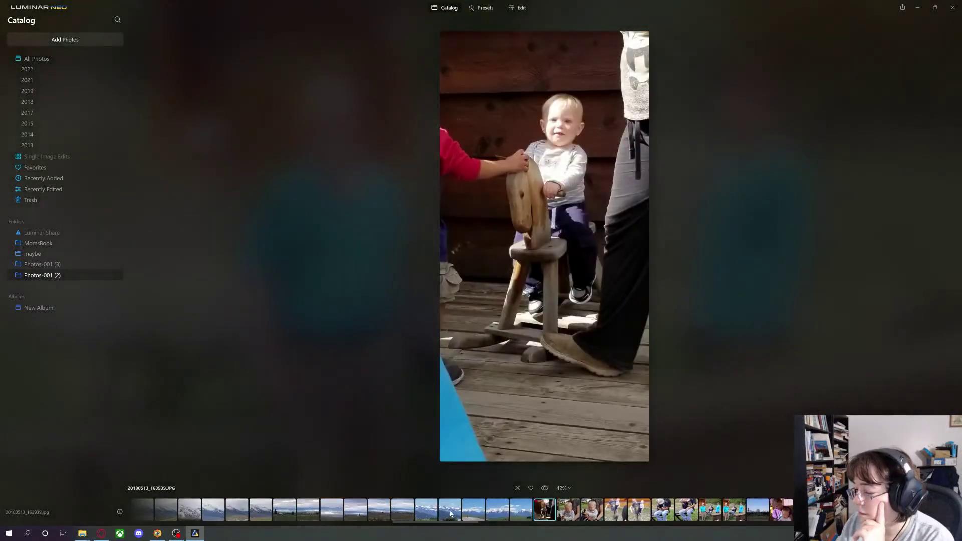
pyautogui.click(565, 516)
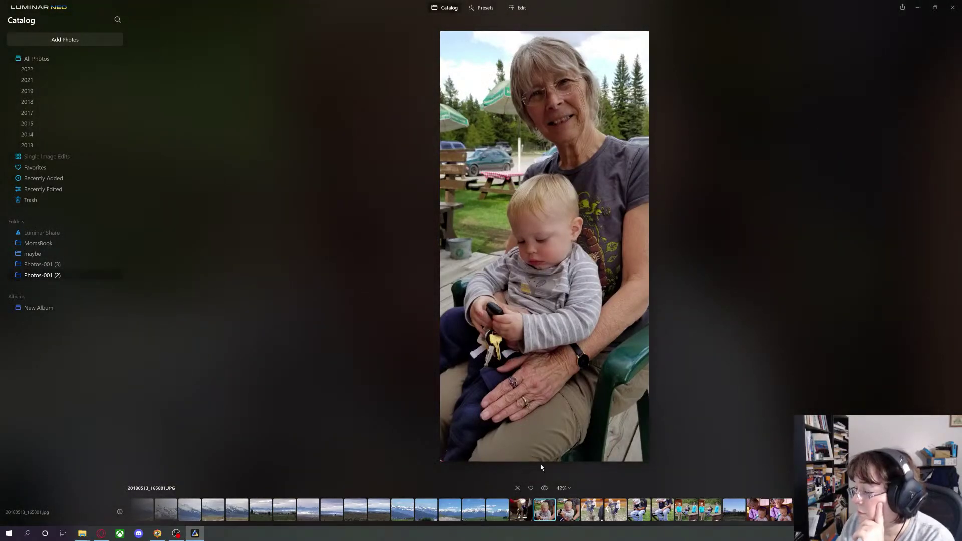
pyautogui.click(568, 520)
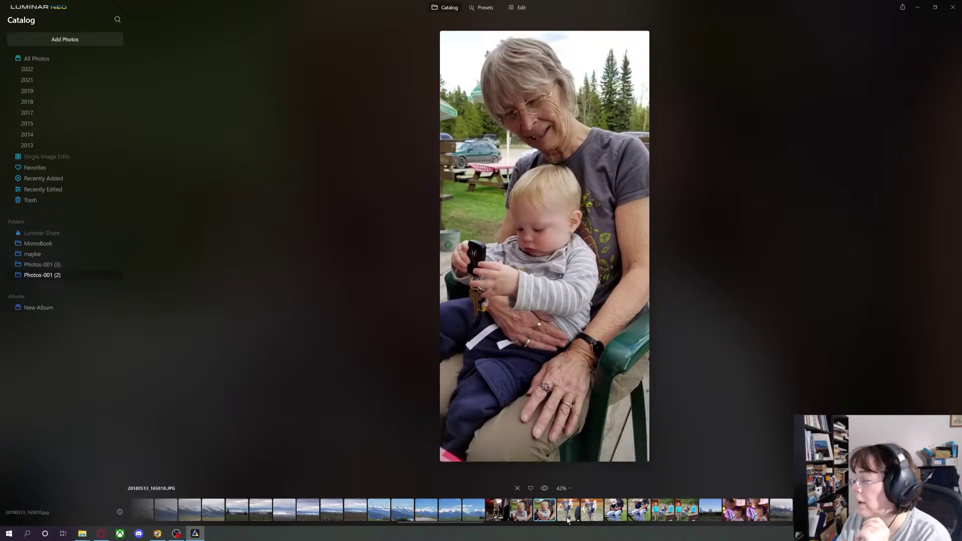
pyautogui.click(763, 511)
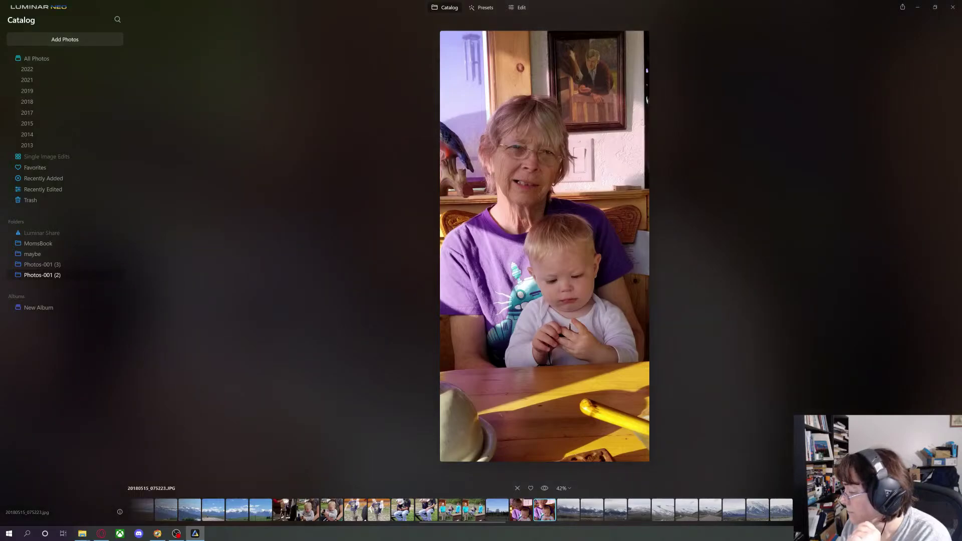
pyautogui.click(852, 512)
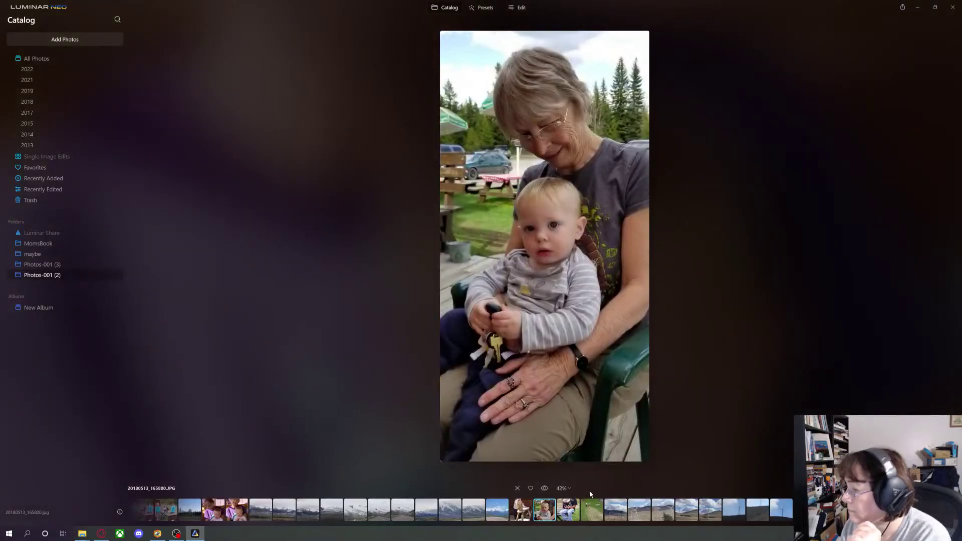
# Look further along the folder at the three portraits of the woman wearing the U.S. Navy hat
pyautogui.scroll(-5, 698, 516)
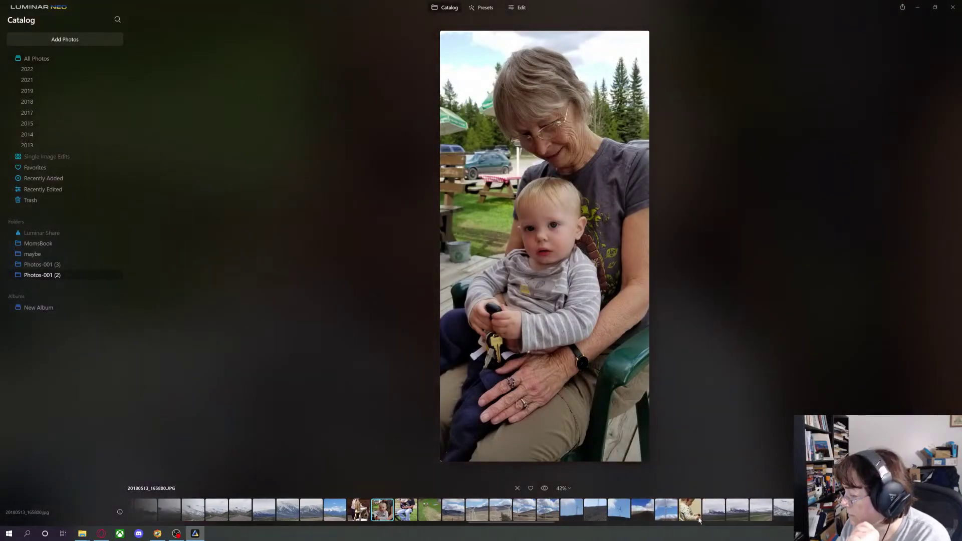
pyautogui.scroll(-3, 700, 516)
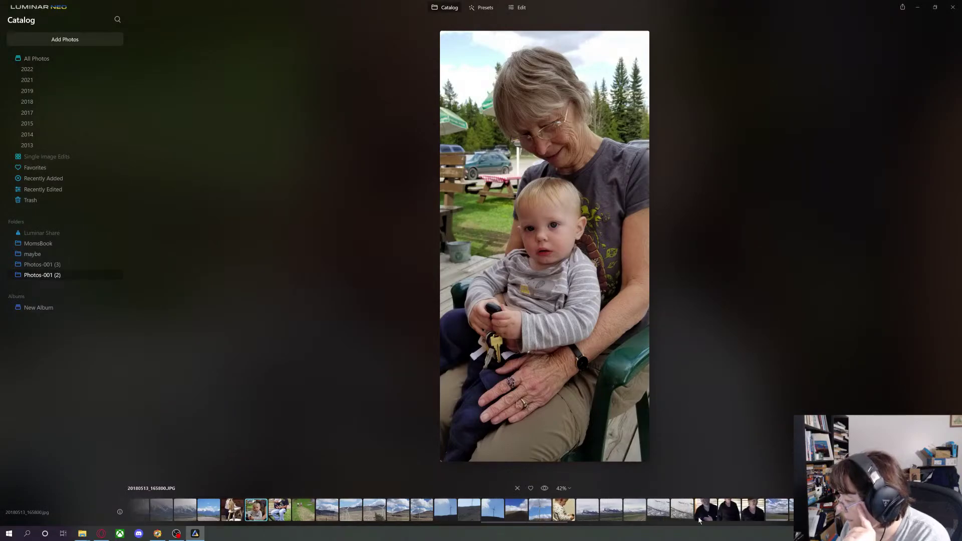
pyautogui.click(703, 515)
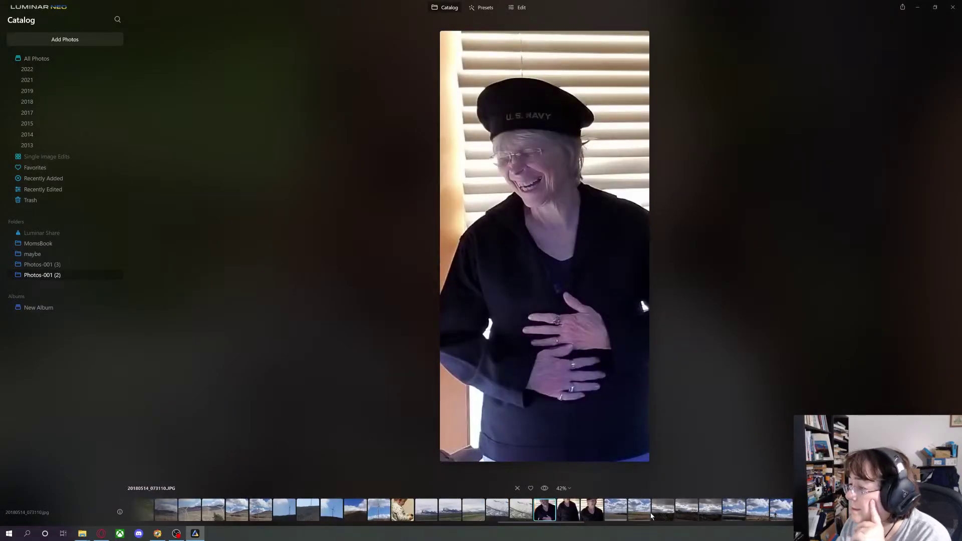
pyautogui.click(564, 511)
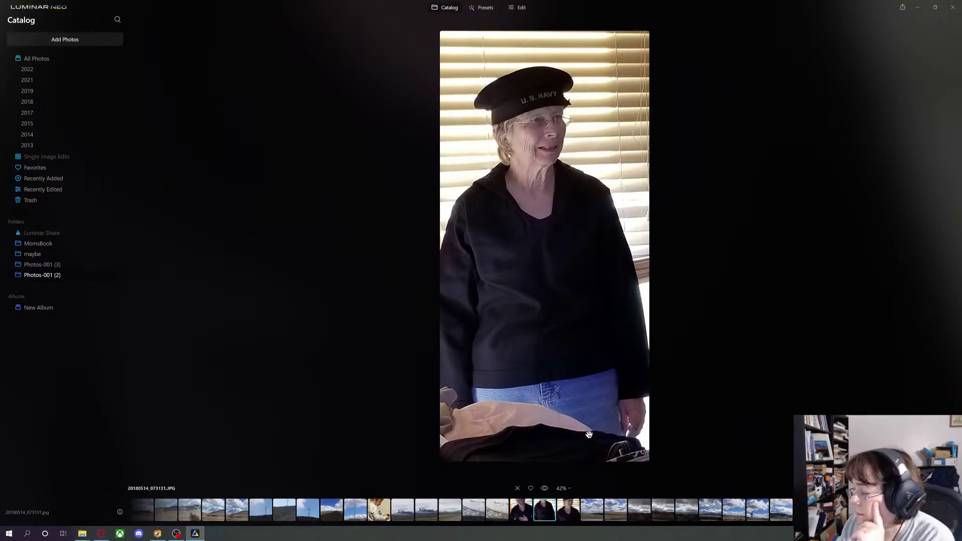
pyautogui.click(570, 509)
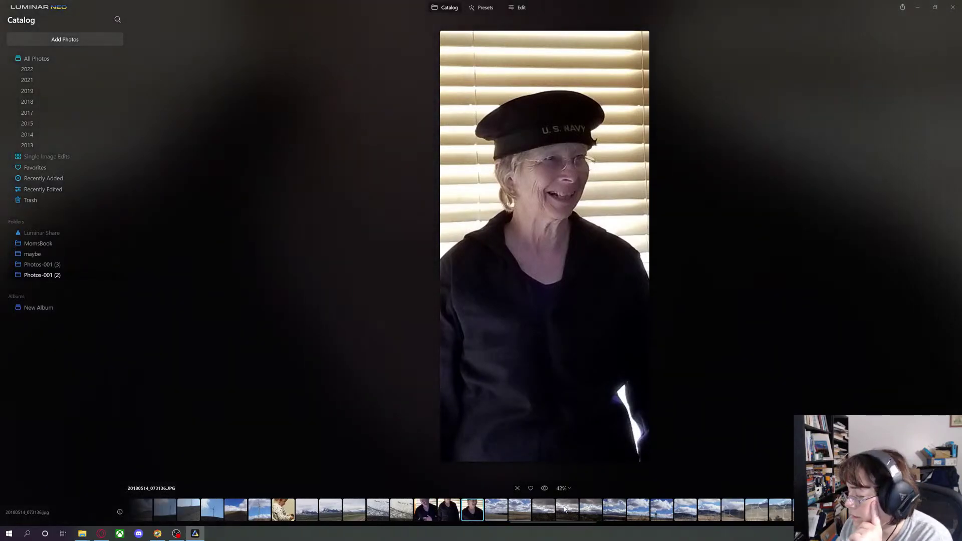
# Browse past the landscapes and compare the shots of the toddler playing with the Navy hat beside the wood stove
pyautogui.scroll(-5, 565, 509)
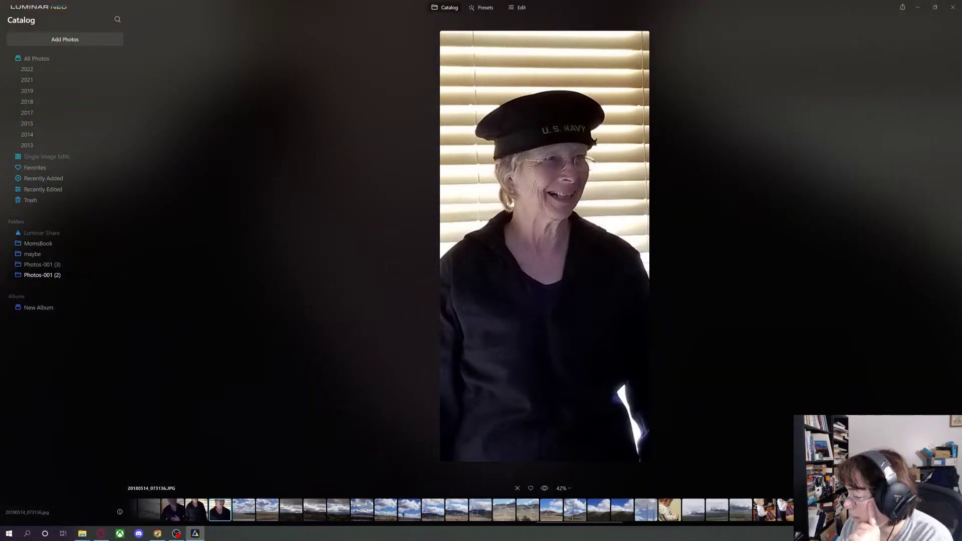
pyautogui.scroll(-1, 565, 509)
pyautogui.click(729, 510)
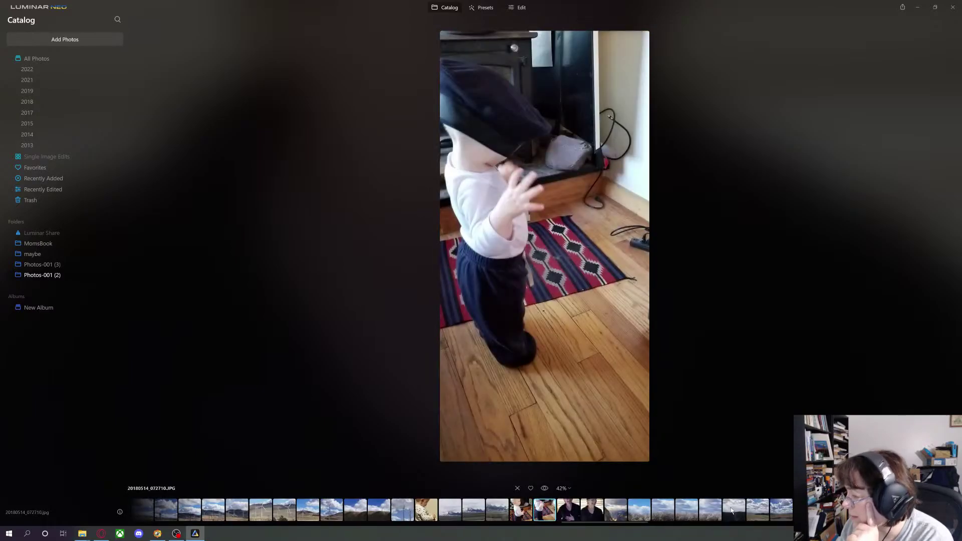
pyautogui.click(521, 511)
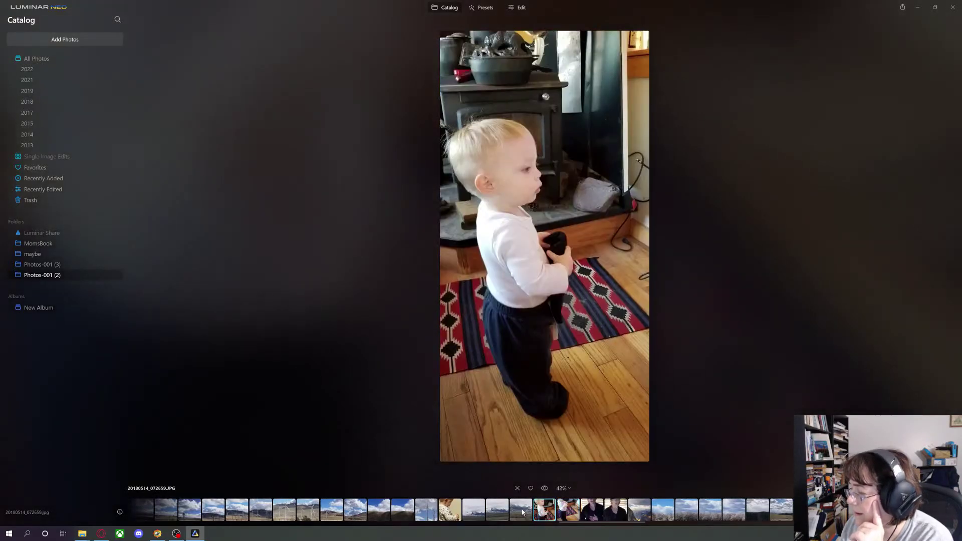
pyautogui.click(575, 513)
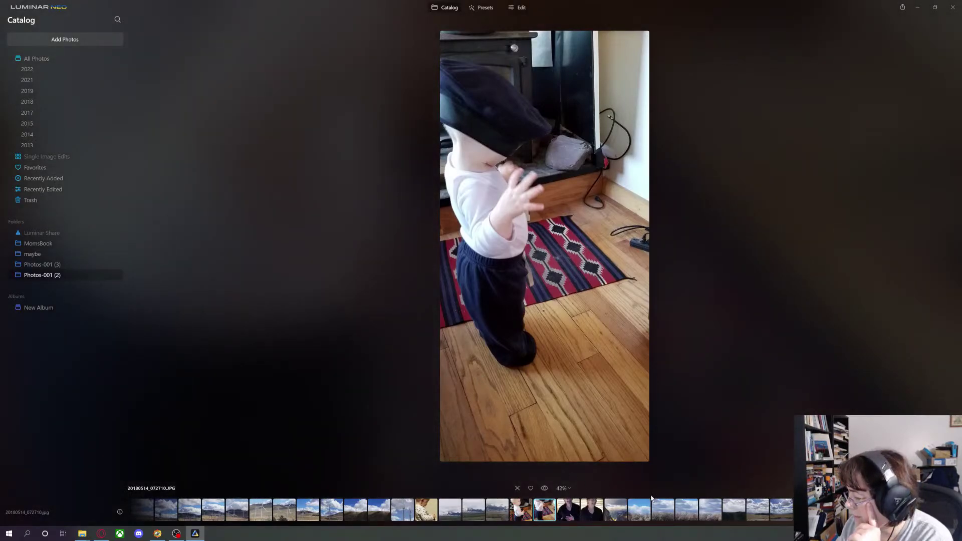
pyautogui.press('Left')
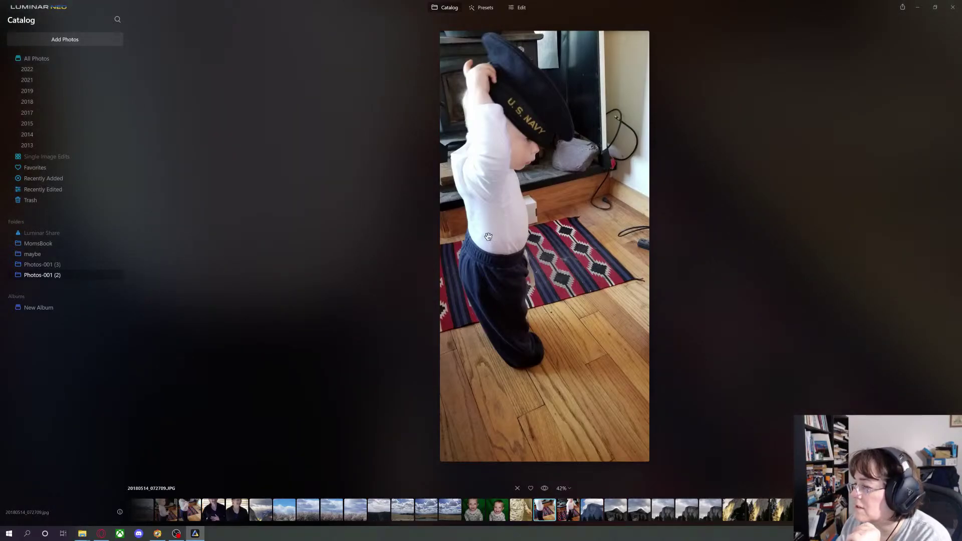
pyautogui.click(573, 518)
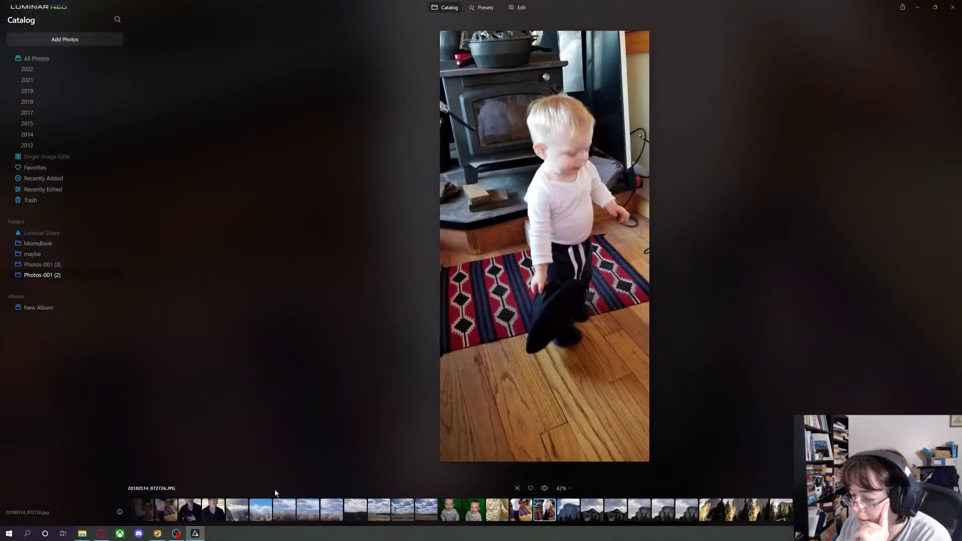
# View the sunlit granite cliff, both shots of the glowing orange rock face, and the cliff behind the pine trees
pyautogui.scroll(-5, 287, 508)
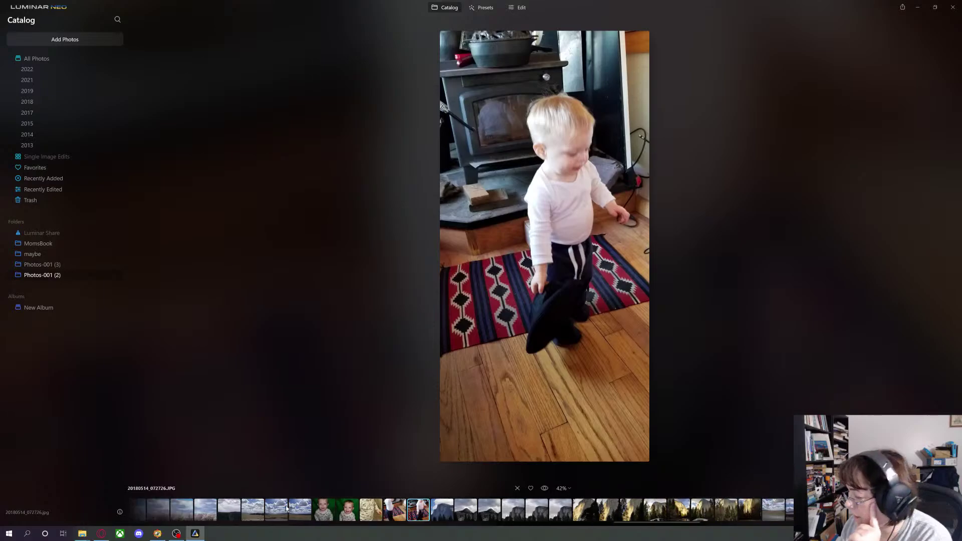
pyautogui.click(459, 510)
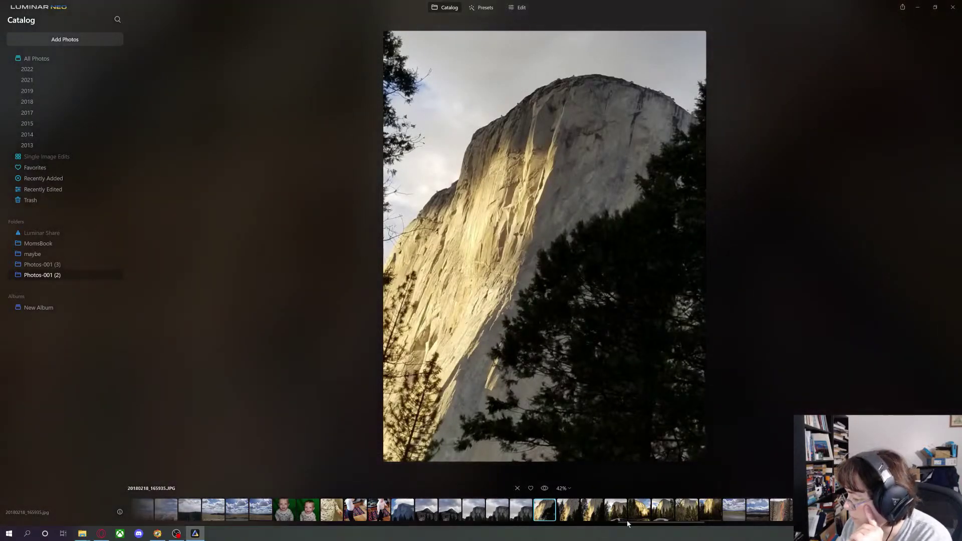
pyautogui.click(781, 510)
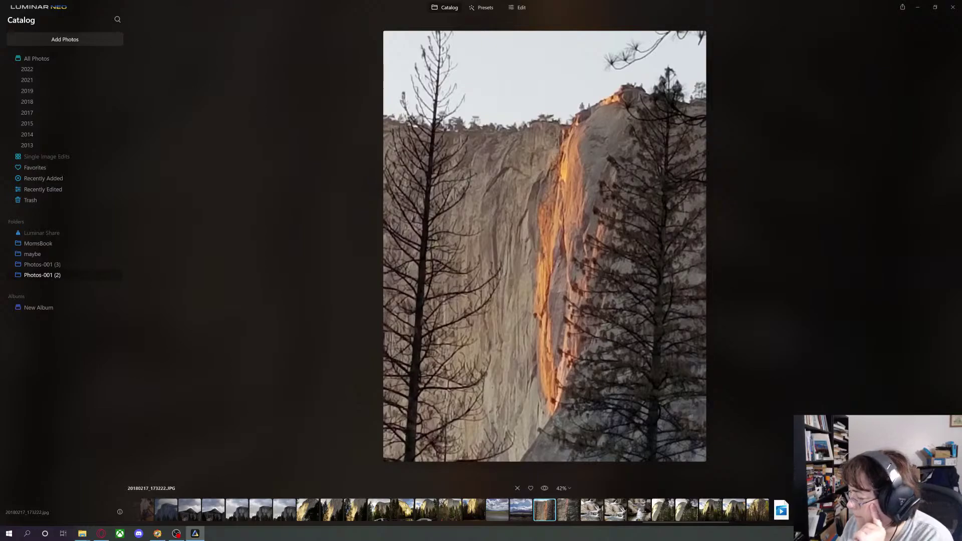
pyautogui.click(567, 510)
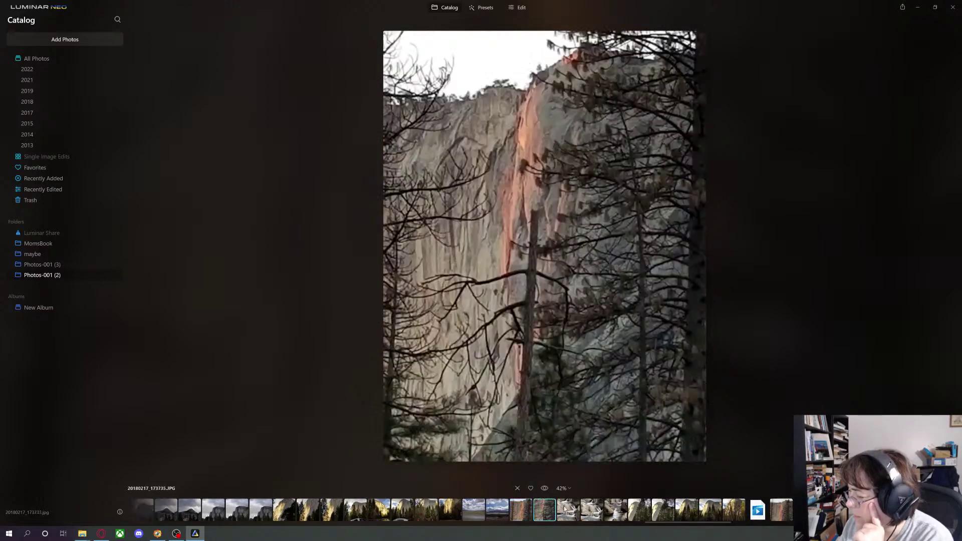
pyautogui.click(595, 516)
pyautogui.click(616, 516)
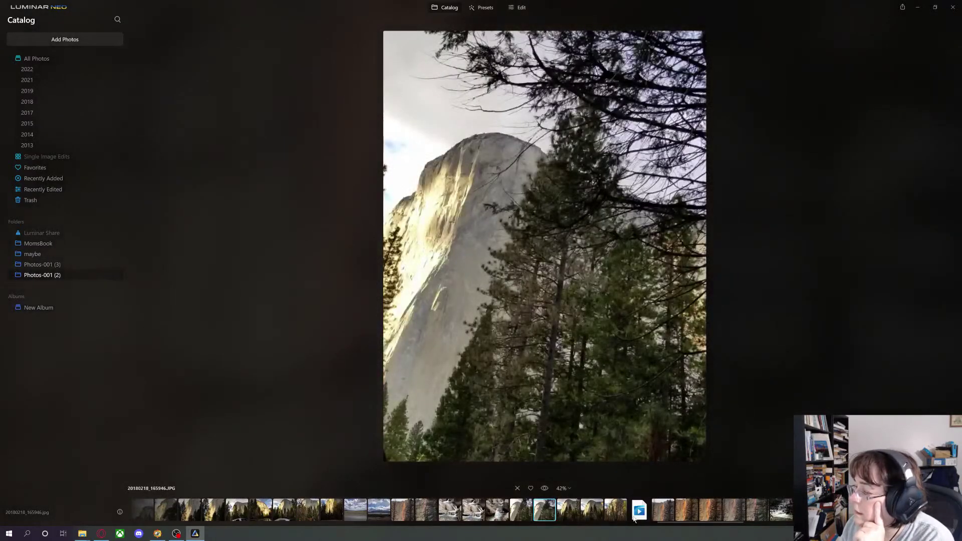
# View the rocky stream, the black bird, the granite peak behind bare branches, and the pair in the striped hammock
pyautogui.click(682, 517)
pyautogui.click(709, 514)
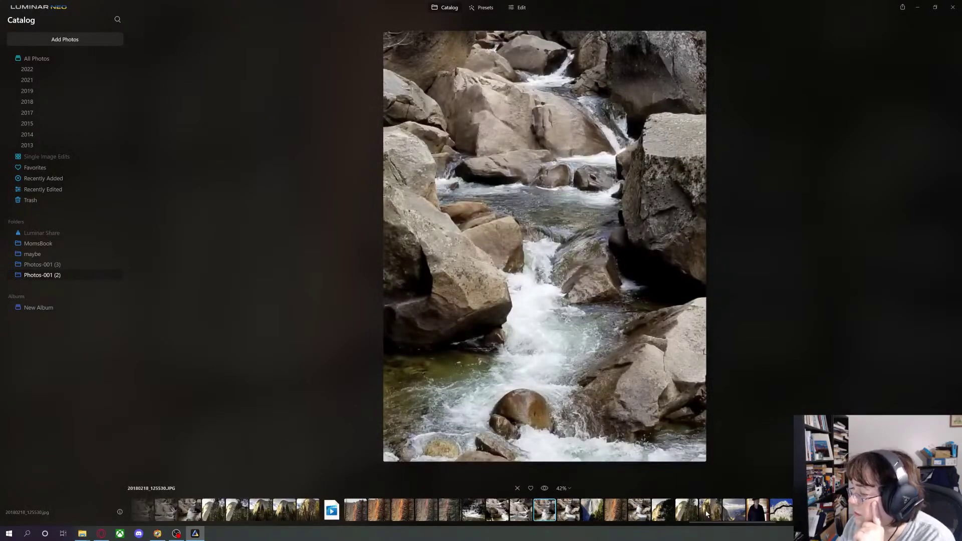
pyautogui.click(924, 511)
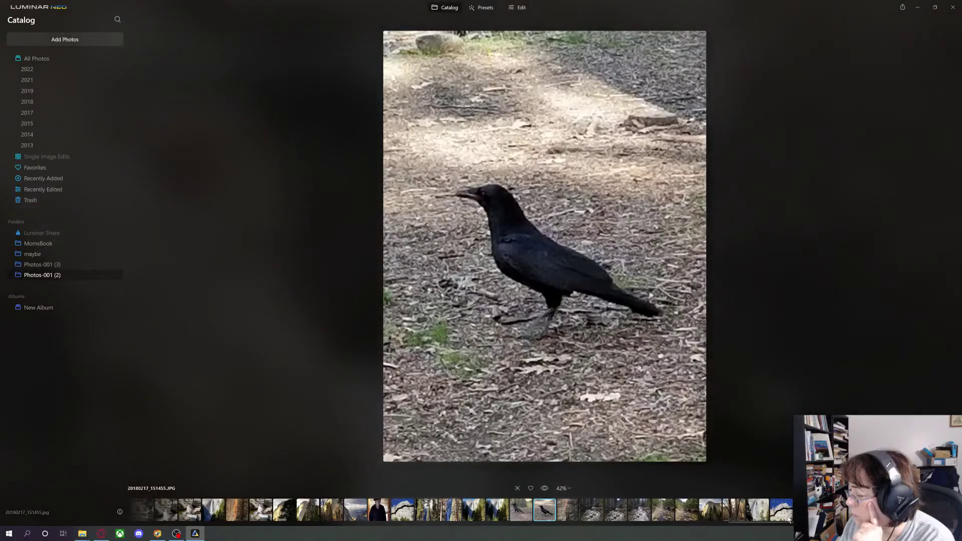
pyautogui.click(804, 510)
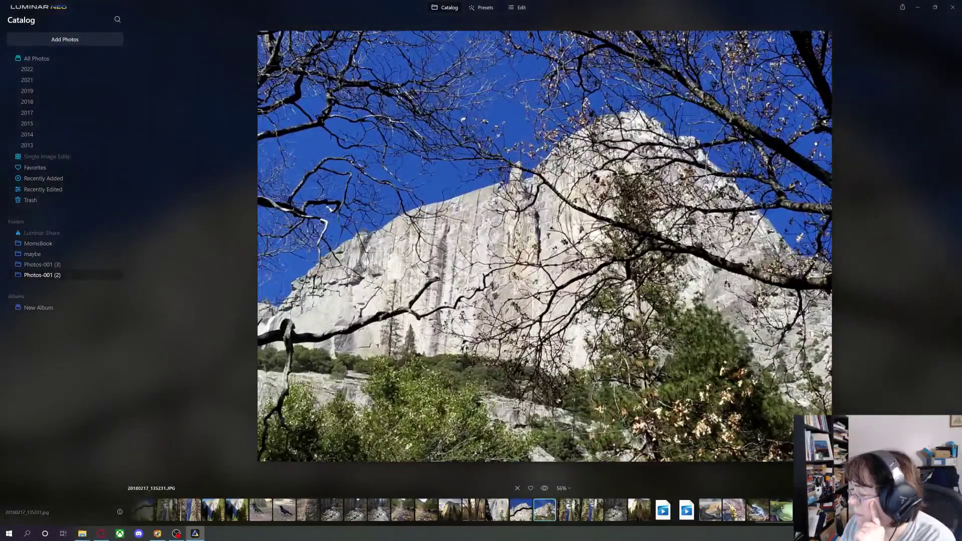
pyautogui.click(853, 510)
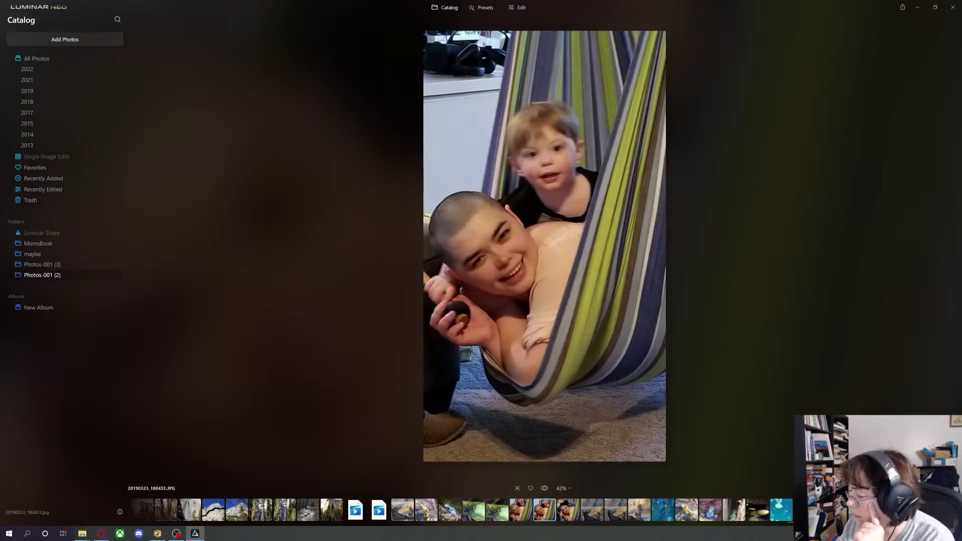
# Browse on to the aquarium photos and view both sea dragon shots, the swimming ray, and the striped frogs
pyautogui.hscroll(5, 463, 509)
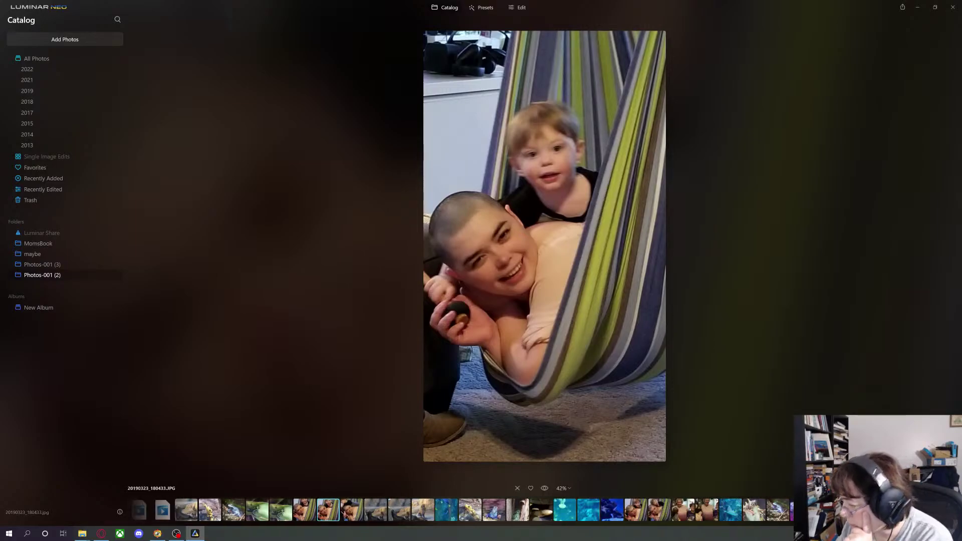
pyautogui.hscroll(4, 462, 510)
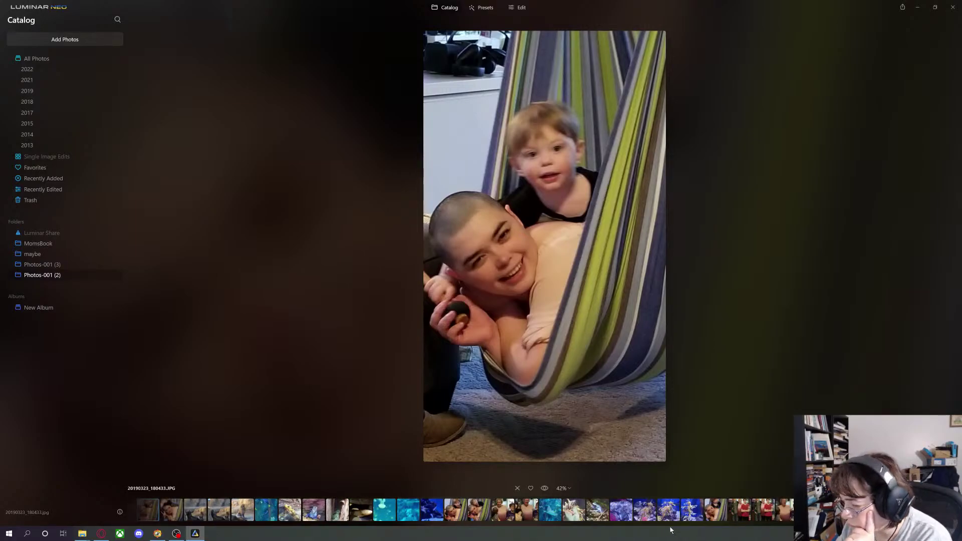
pyautogui.click(692, 513)
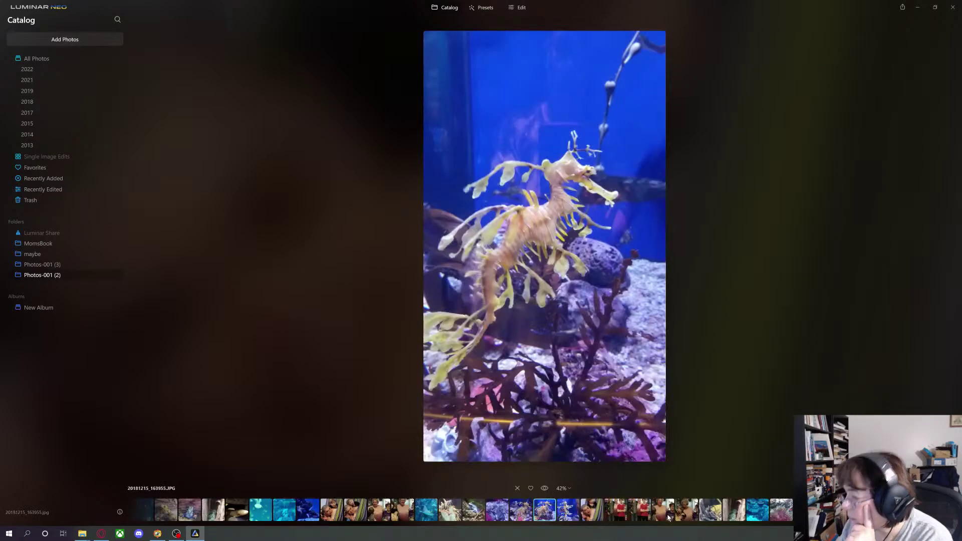
pyautogui.click(519, 515)
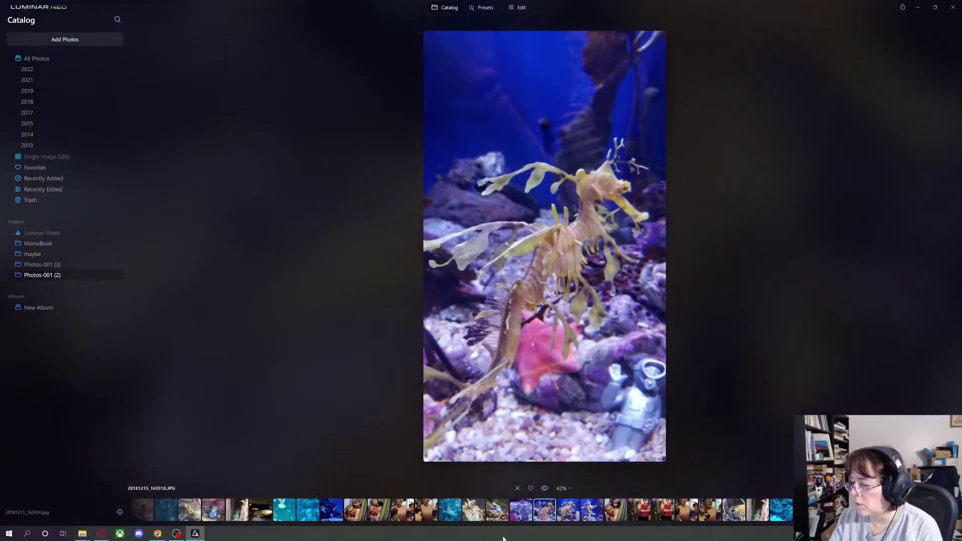
pyautogui.click(445, 514)
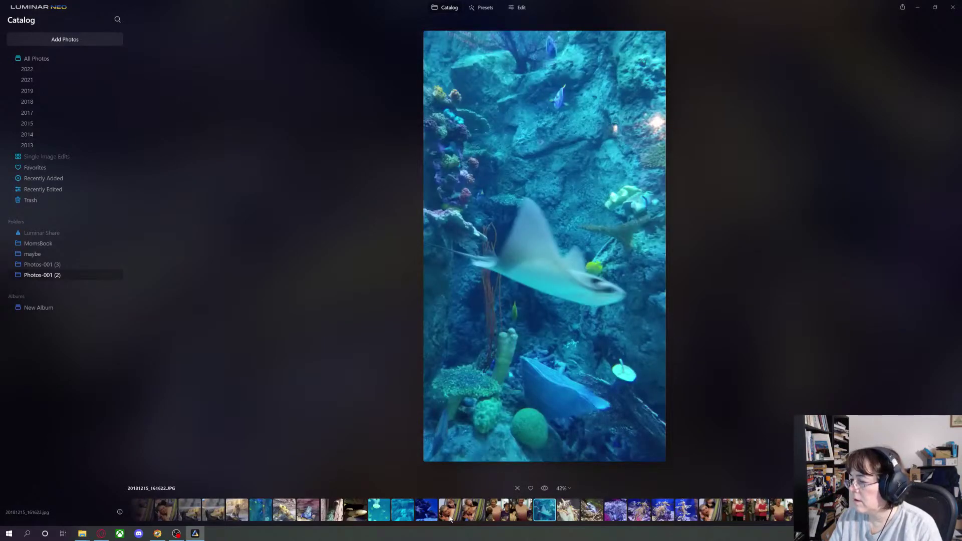
pyautogui.click(564, 511)
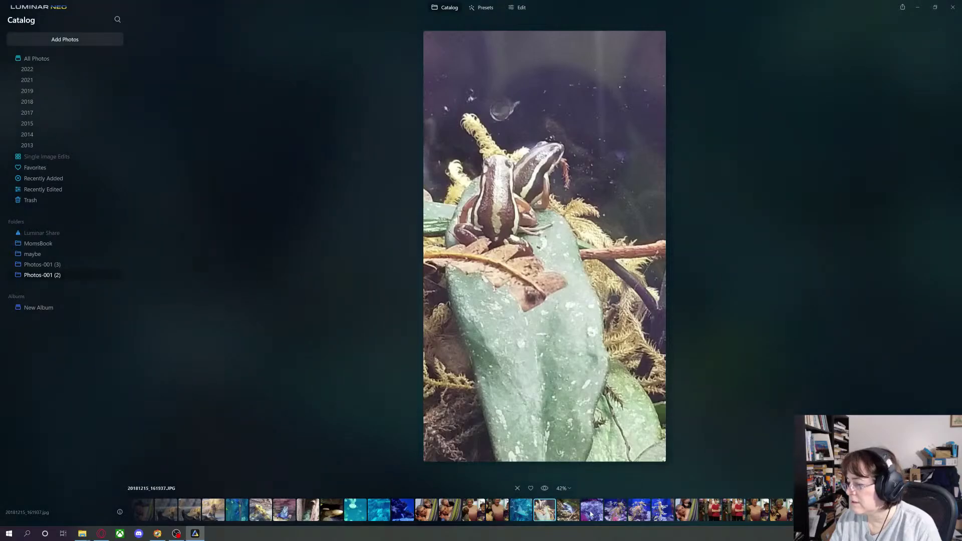
# Examine the coral photo with the pink and yellow fish, and view the child watching the diver in the aquarium
pyautogui.click(875, 510)
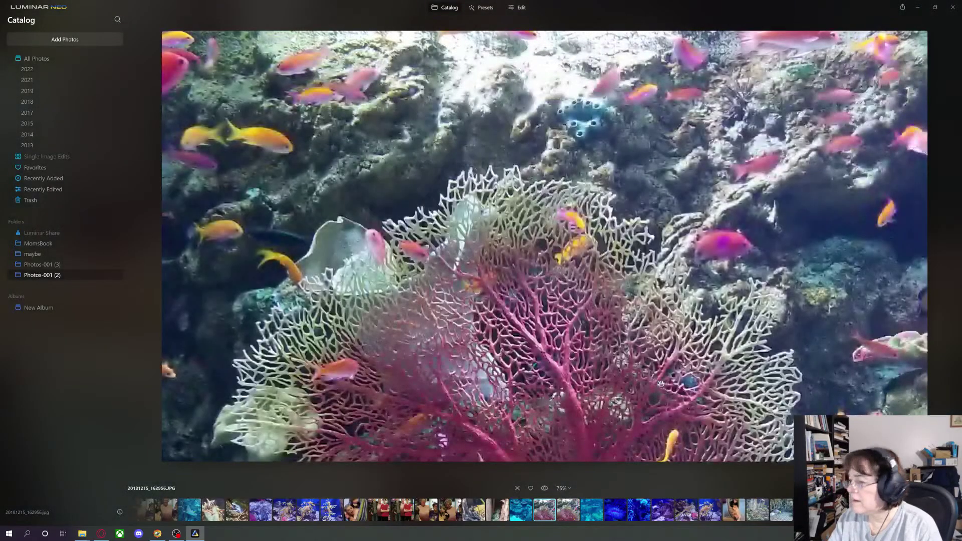
pyautogui.click(664, 385)
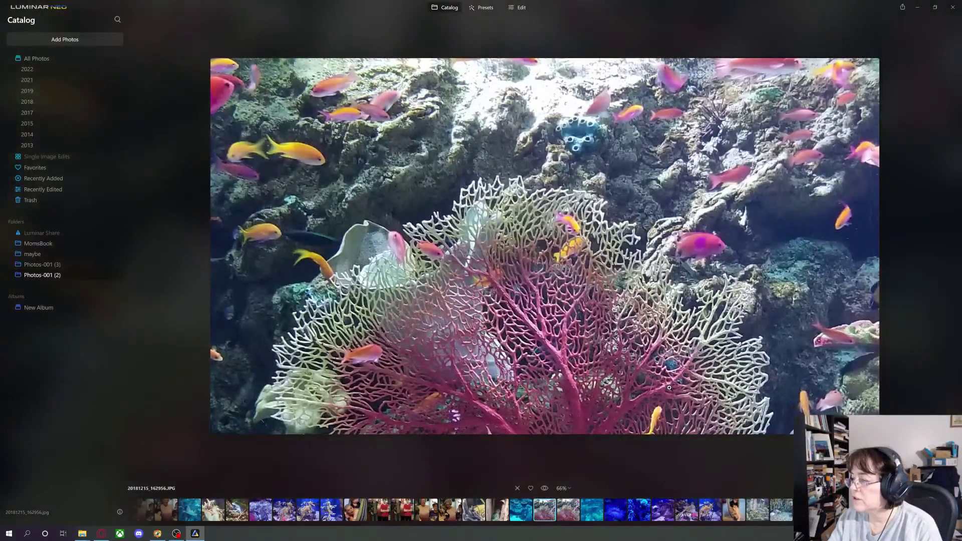
pyautogui.click(669, 388)
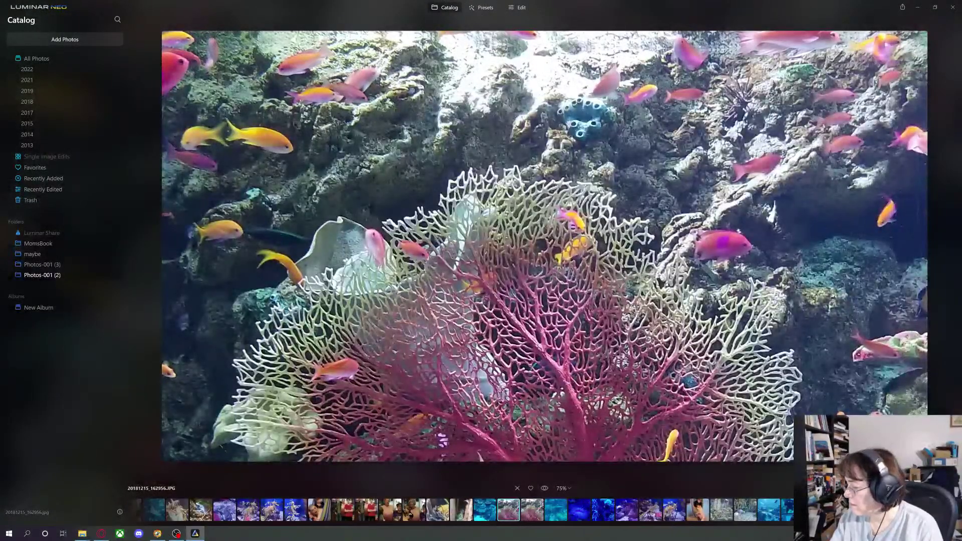
pyautogui.click(758, 519)
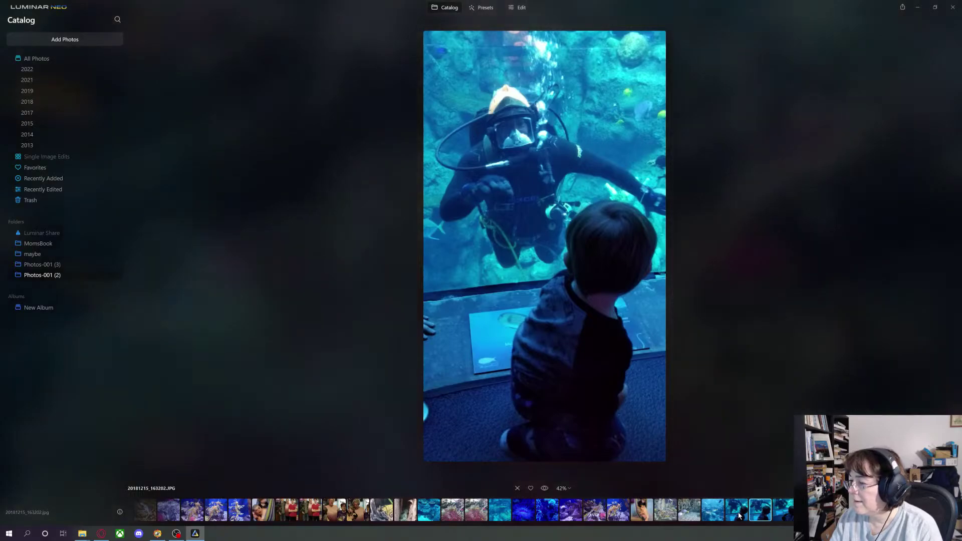
# View the neighbouring aquarium shots of the child facing the diver, including the one with the diver behind a curtain of bubbles
pyautogui.click(739, 516)
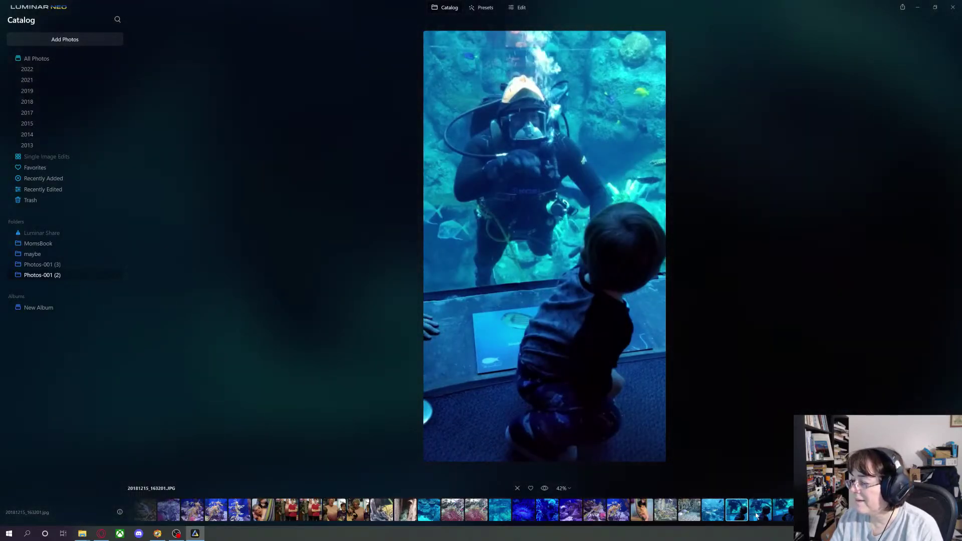
pyautogui.click(759, 516)
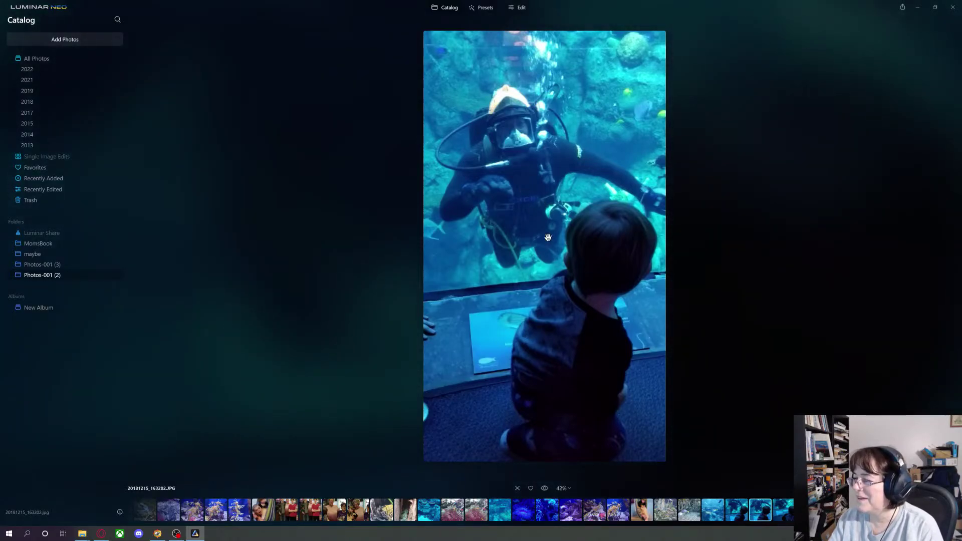
pyautogui.click(785, 516)
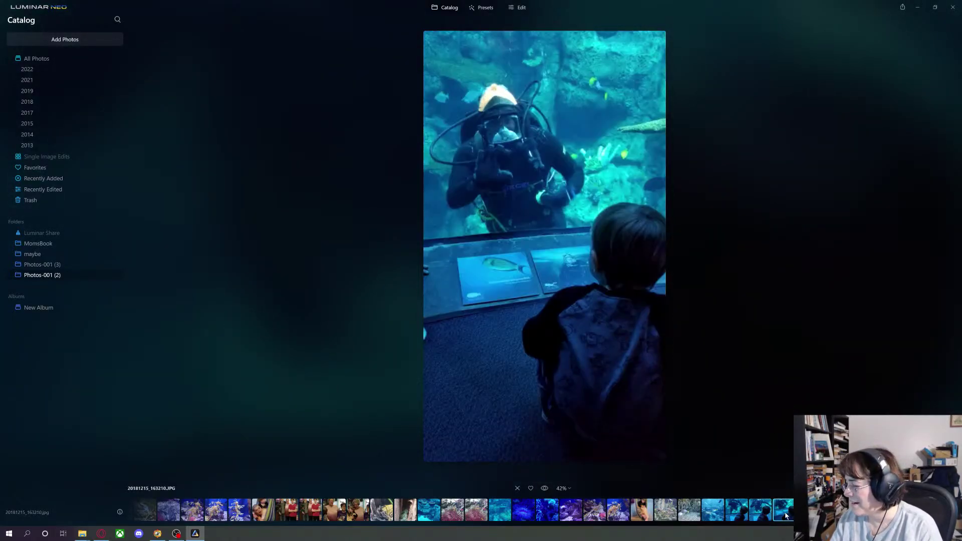
pyautogui.press('Right')
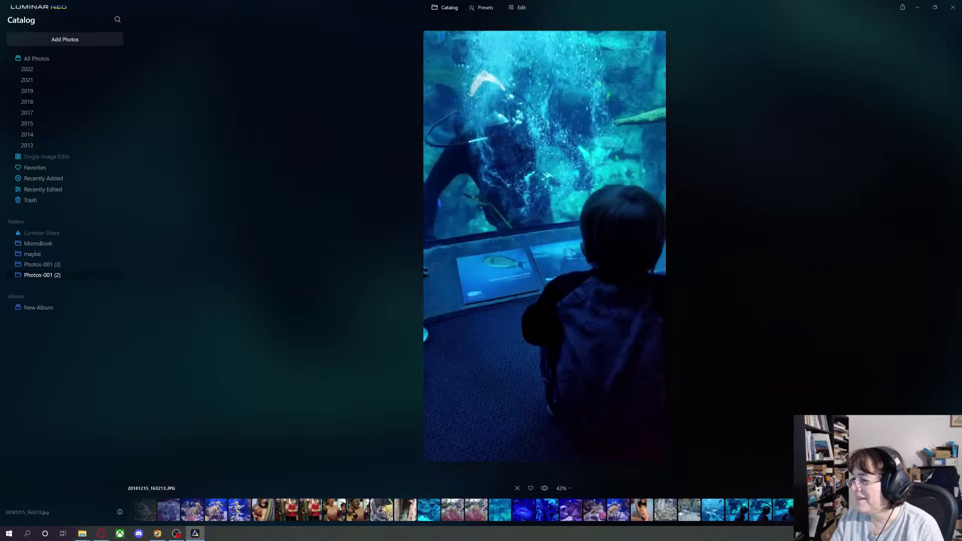
pyautogui.click(785, 511)
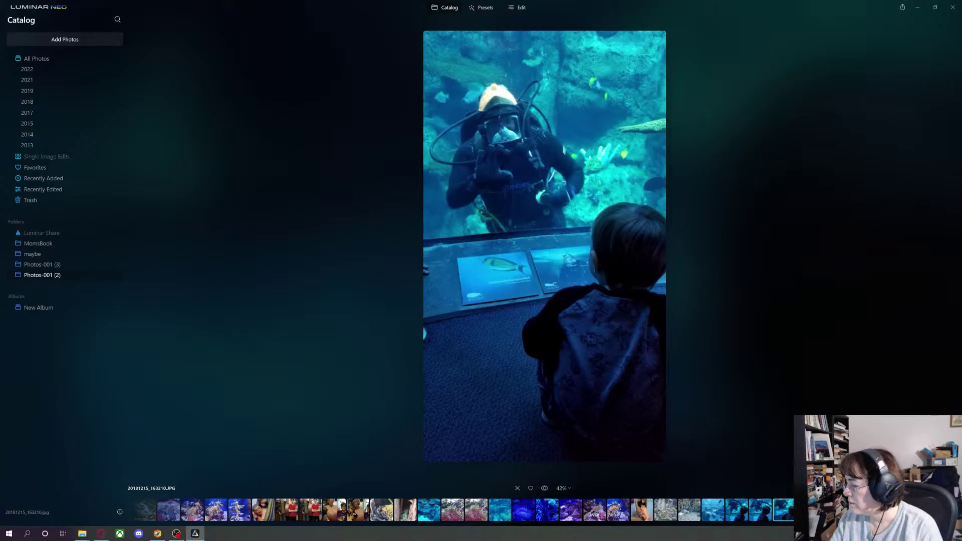
# Browse the aquarium photos of the leafy sea dragon, the rocky reef with pink fish, the cuttlefish, and the animal swimming past the coral
pyautogui.click(808, 511)
pyautogui.press('Right')
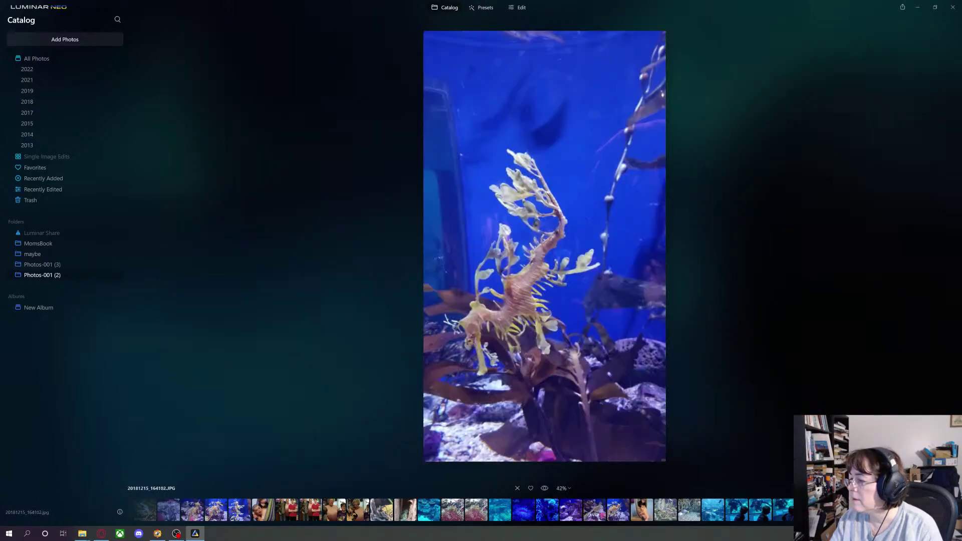
pyautogui.press('Right')
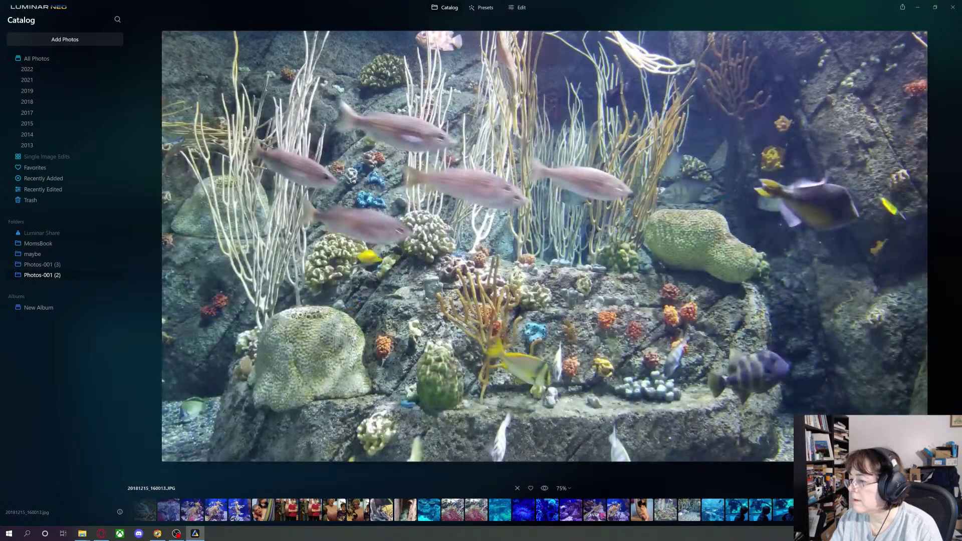
pyautogui.press('Right')
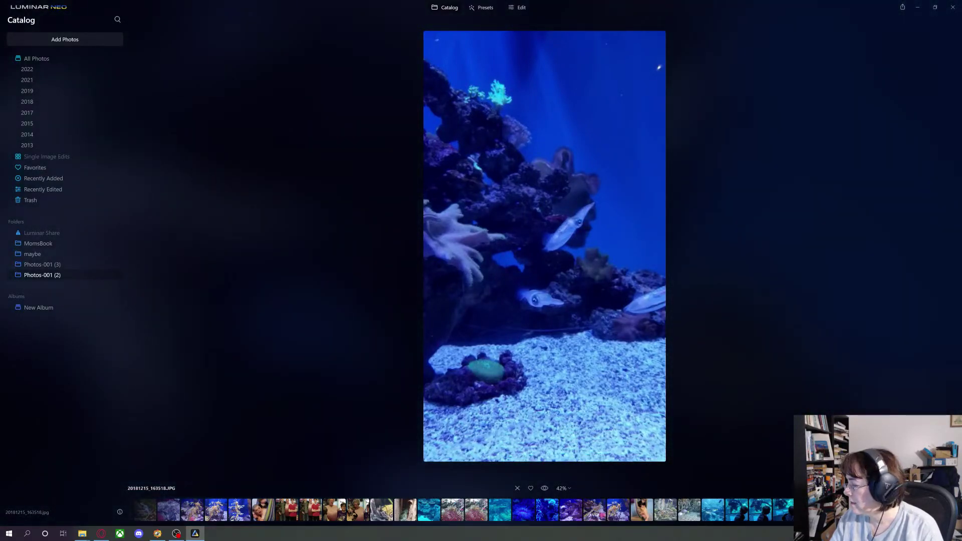
pyautogui.press('Right')
pyautogui.press('Right')
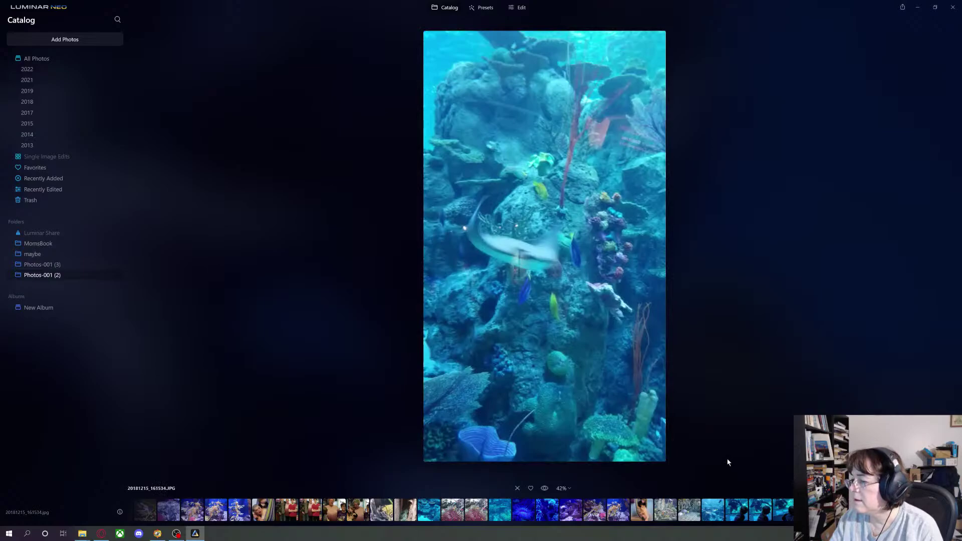
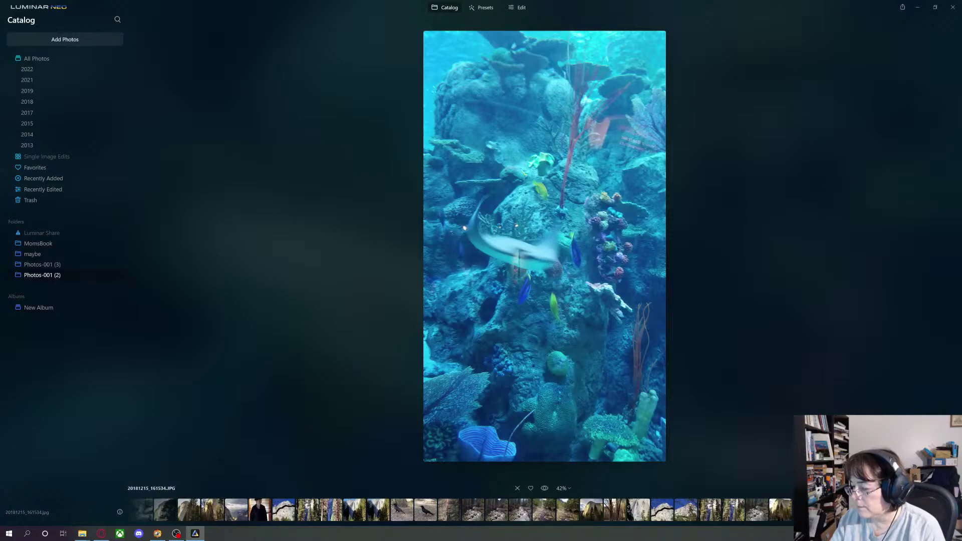
# View the photo of the woman in the black cap beside the wooden door, and show All Photos as a thumbnail grid
pyautogui.scroll(5, 289, 505)
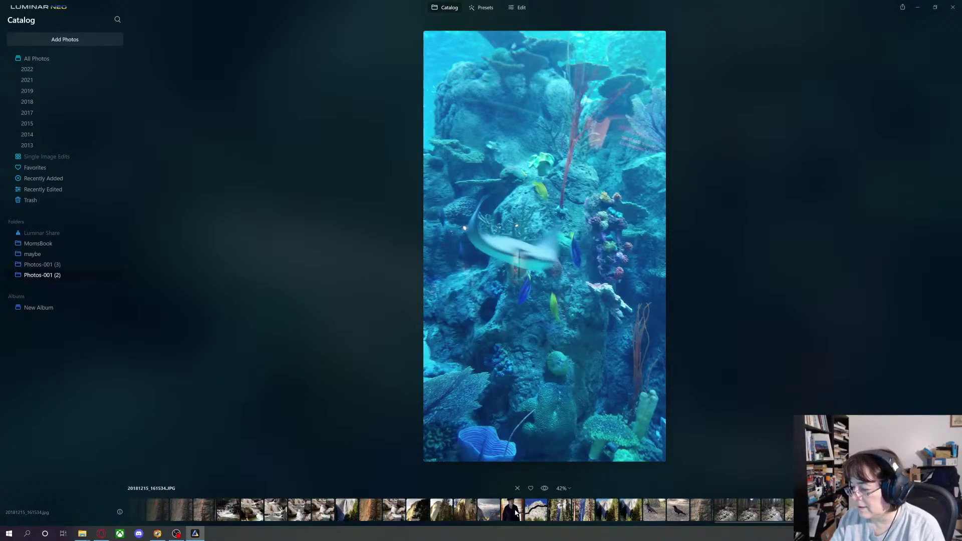
pyautogui.click(515, 511)
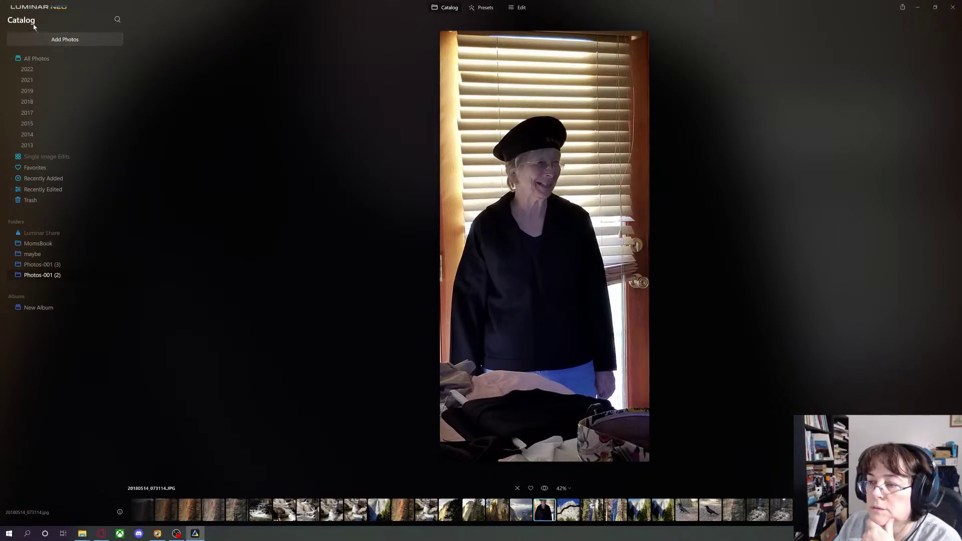
pyautogui.click(28, 59)
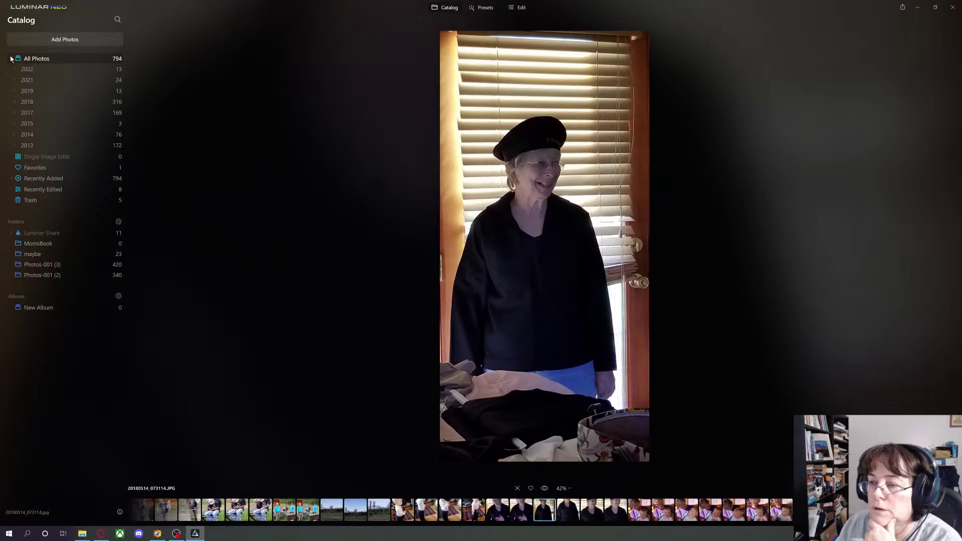
pyautogui.click(453, 8)
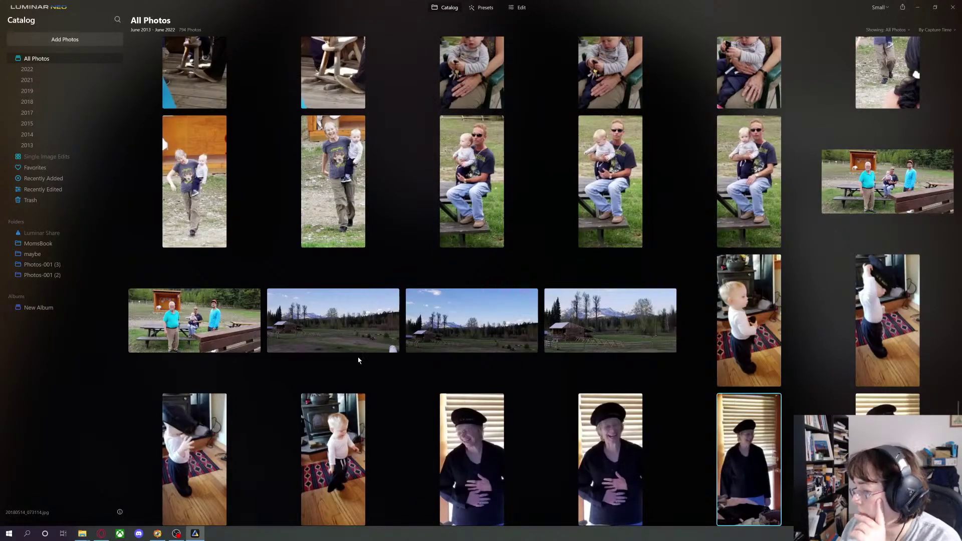
# Look through the family photos in the grid and view the close-up of the woman in the U.S. Navy cap at full size
pyautogui.scroll(-3, 358, 360)
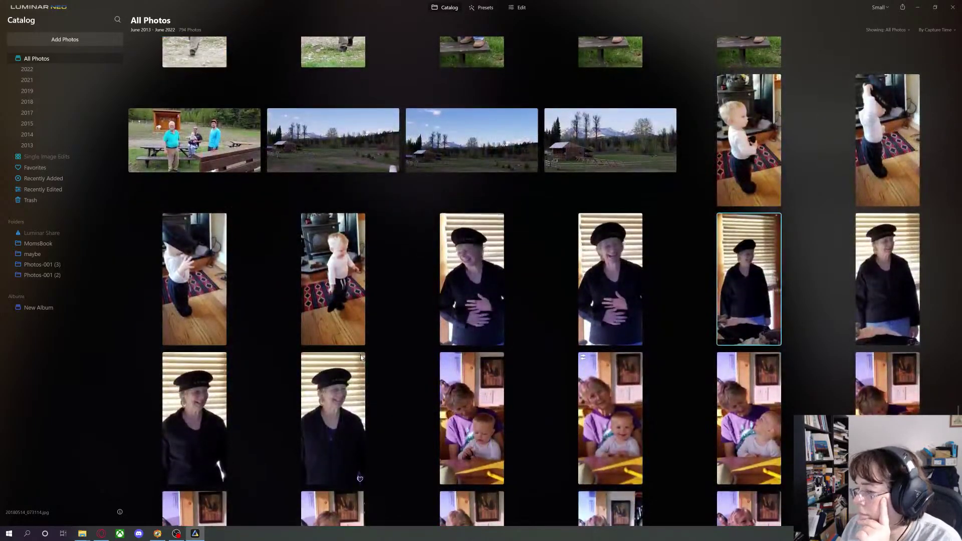
pyautogui.scroll(-2, 361, 357)
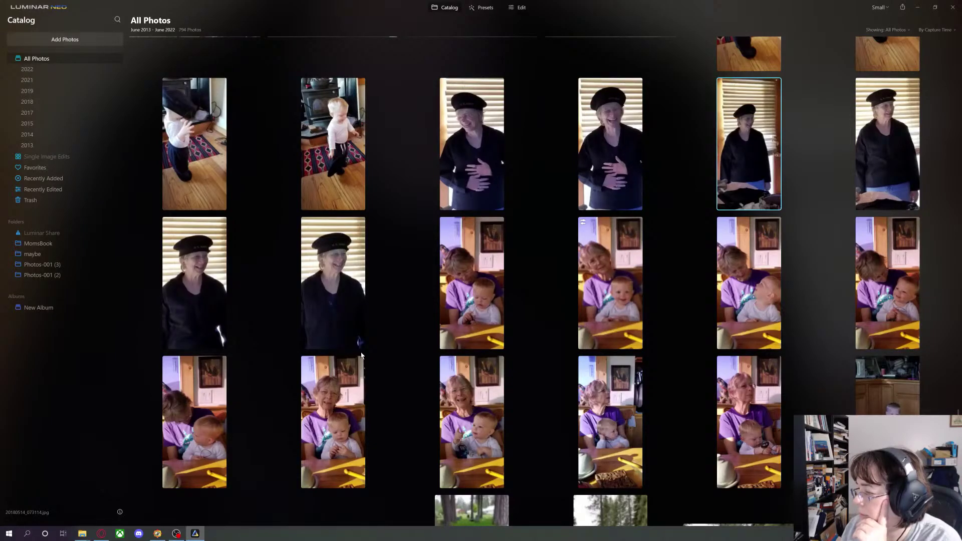
pyautogui.scroll(2, 361, 354)
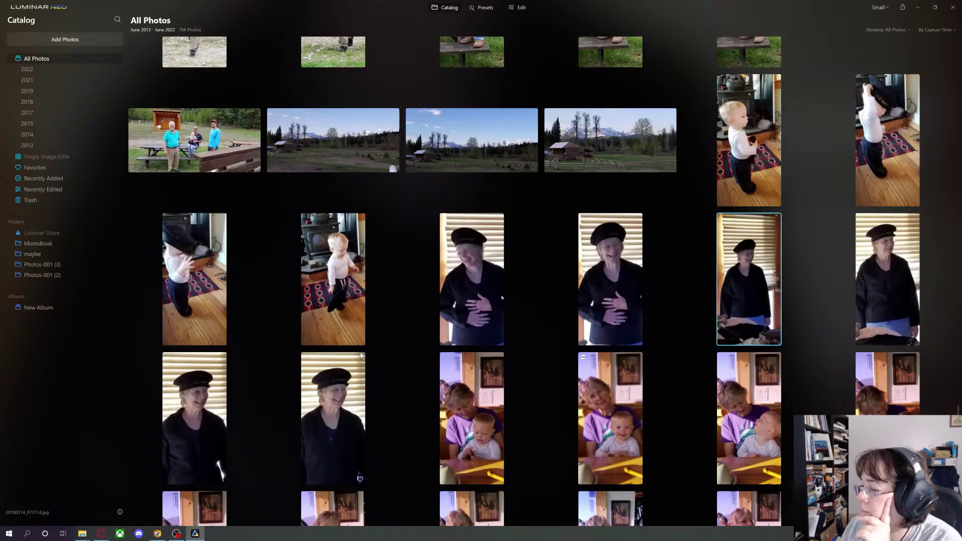
pyautogui.scroll(-2, 361, 356)
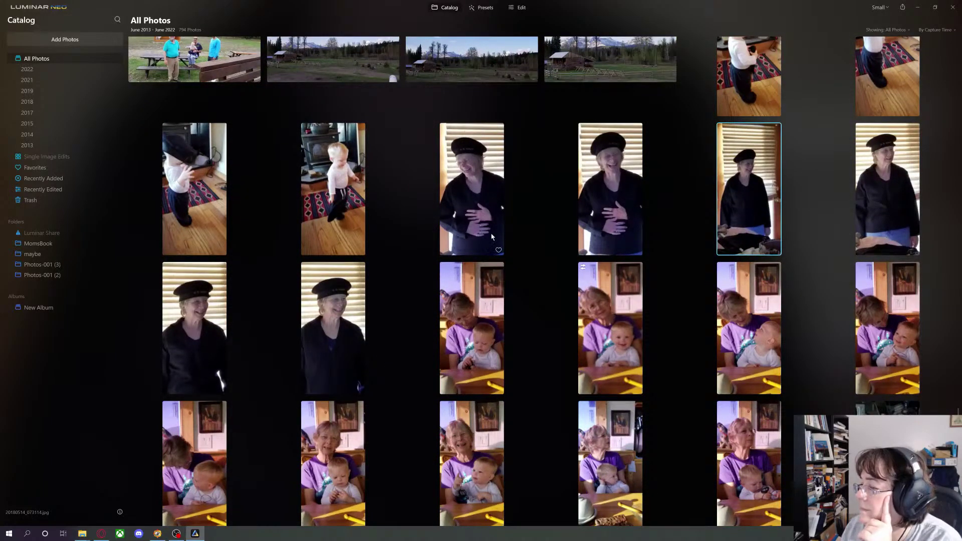
pyautogui.click(349, 340)
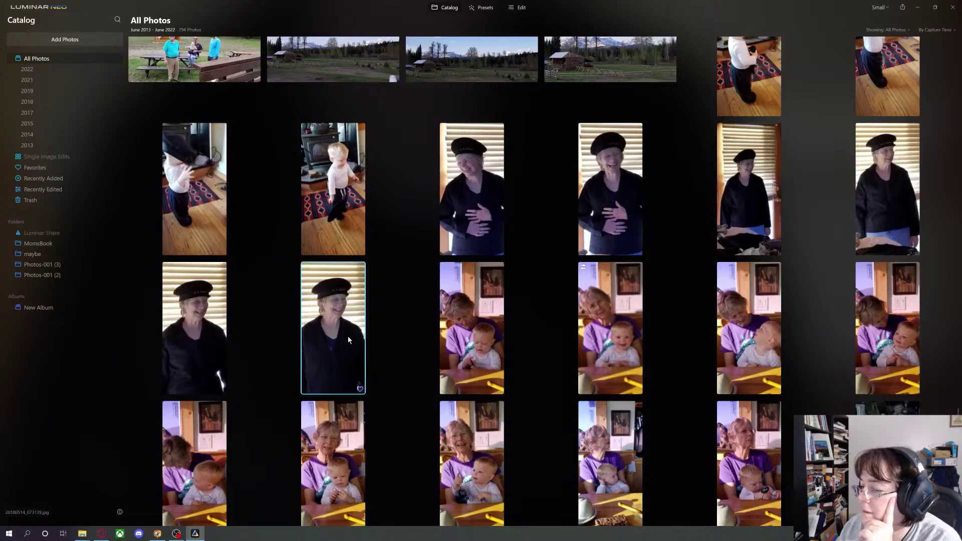
pyautogui.doubleClick(348, 339)
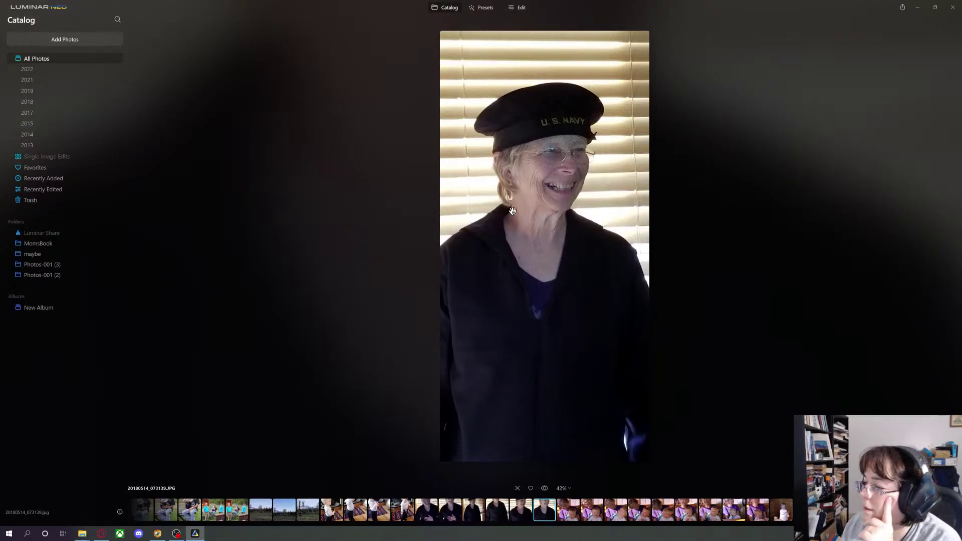
pyautogui.click(434, 7)
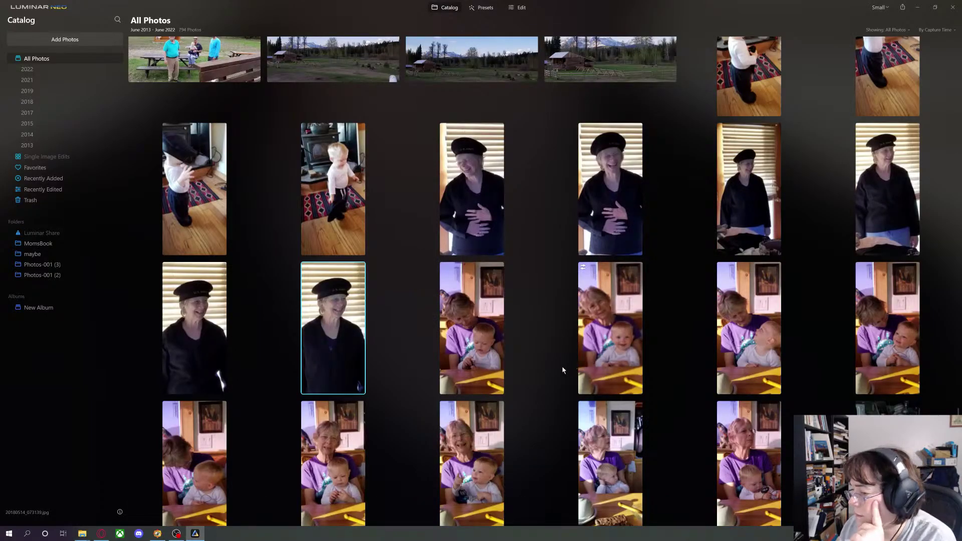
# Flag the close-up of the smiling woman in the U.S. Navy cap as Favorite
pyautogui.rightClick(344, 343)
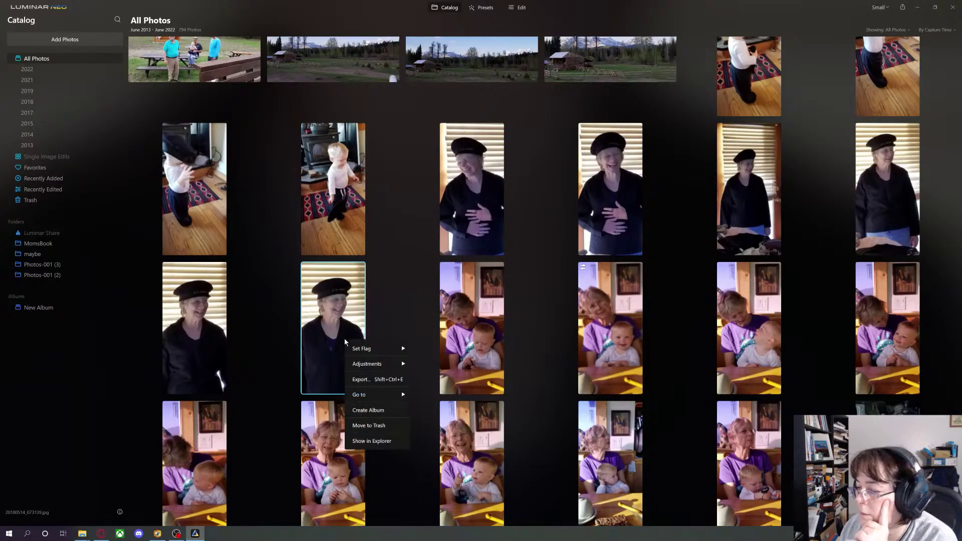
pyautogui.moveTo(367, 350)
pyautogui.click(427, 351)
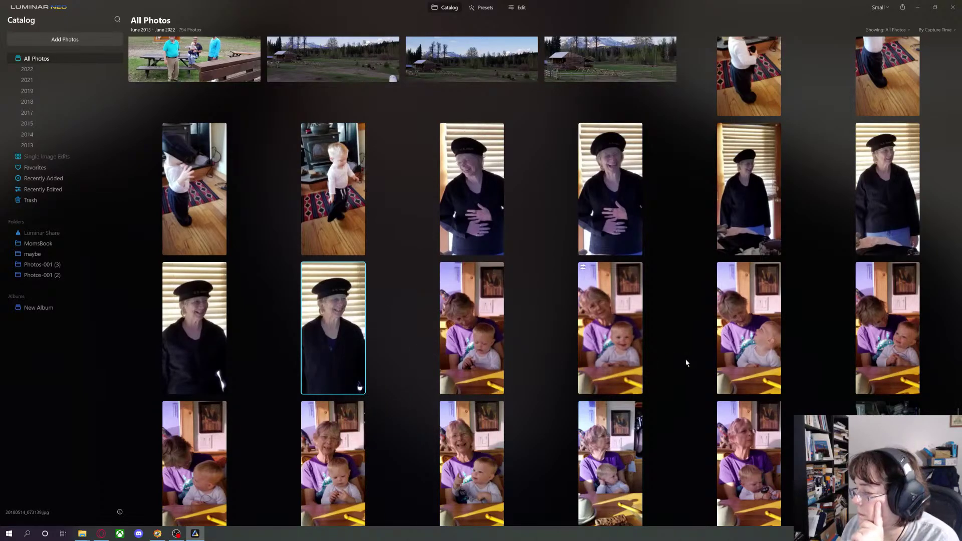
# Flag as Favorite the photo of the woman in purple with the smiling baby and the adjacent shot with the baby looking away
pyautogui.rightClick(617, 315)
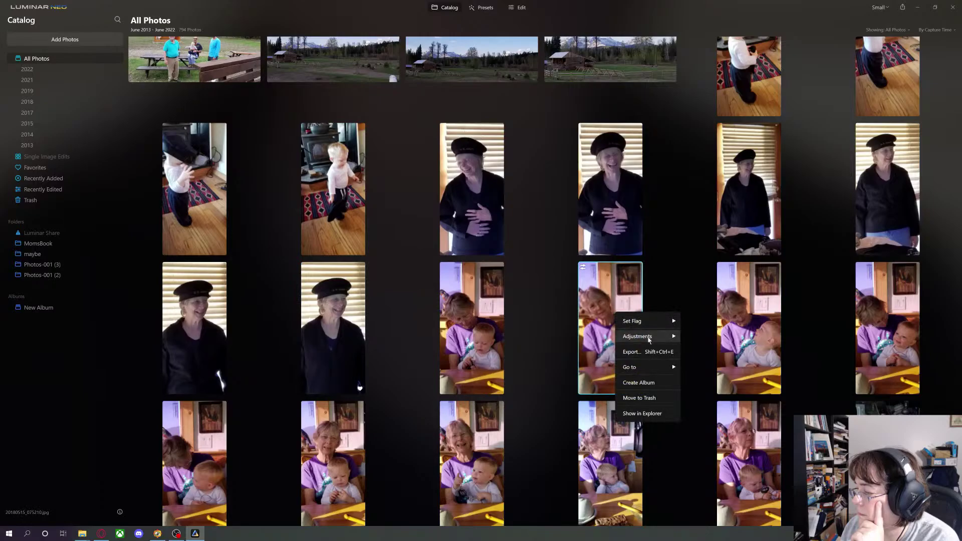
pyautogui.moveTo(666, 321)
pyautogui.click(696, 323)
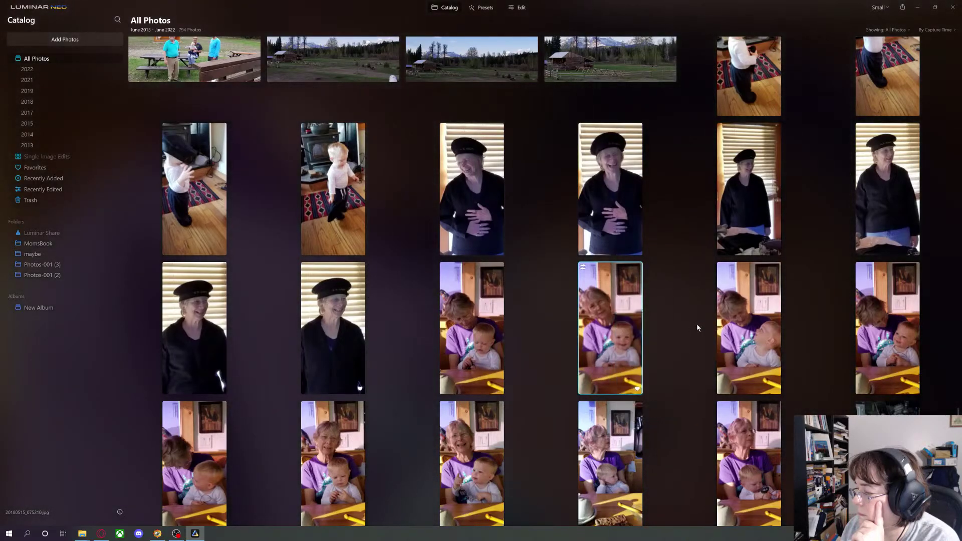
pyautogui.rightClick(750, 334)
pyautogui.moveTo(802, 341)
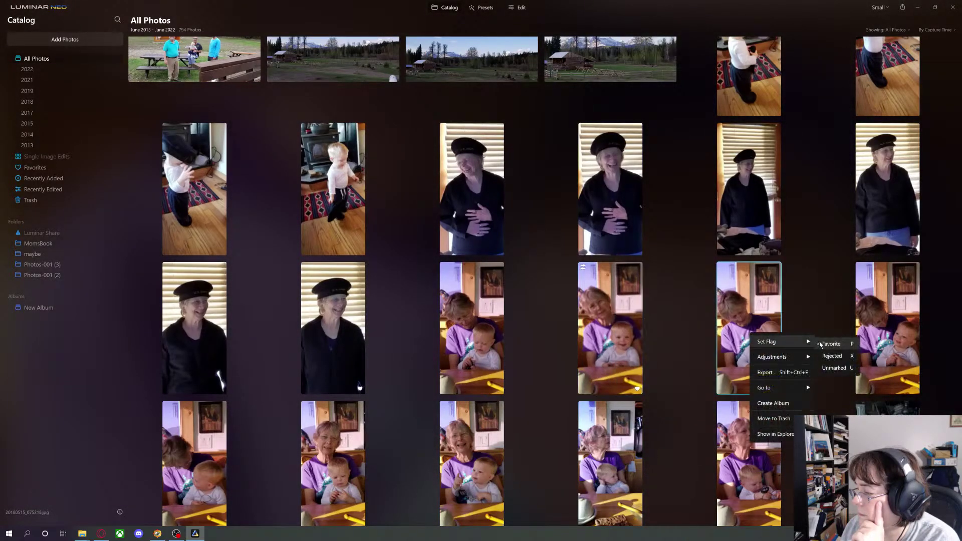
pyautogui.click(834, 346)
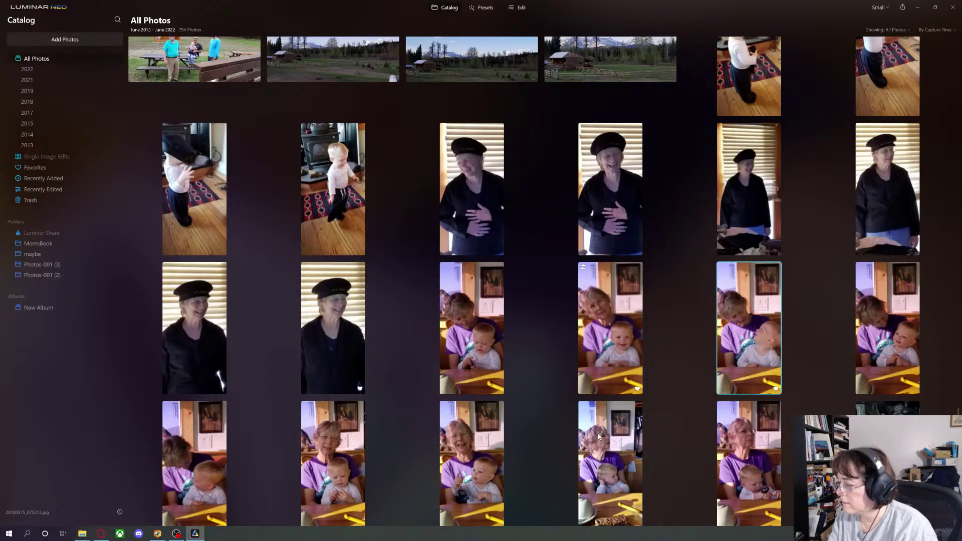
# Mark the third photo of the man in sunglasses holding the baby on the picnic table as a favorite
pyautogui.scroll(3, 359, 408)
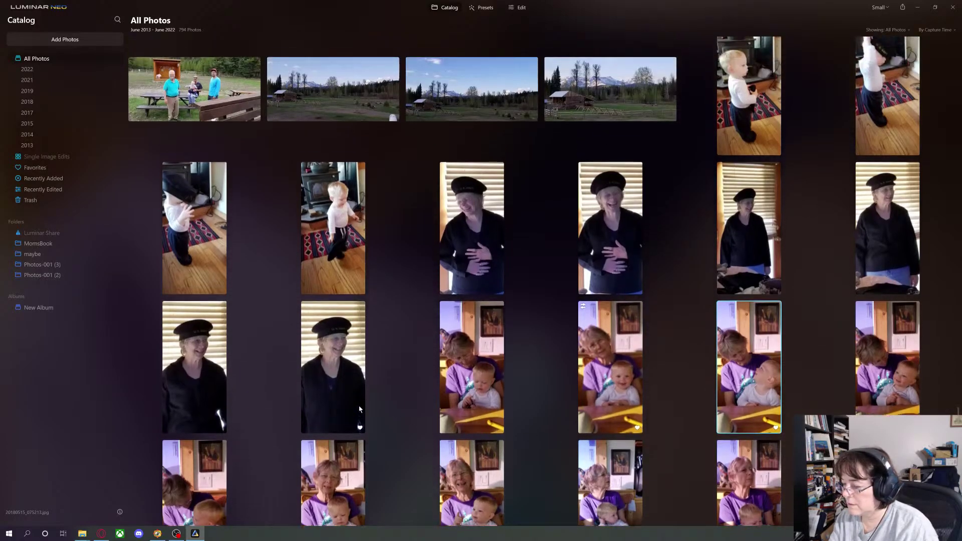
pyautogui.scroll(5, 359, 407)
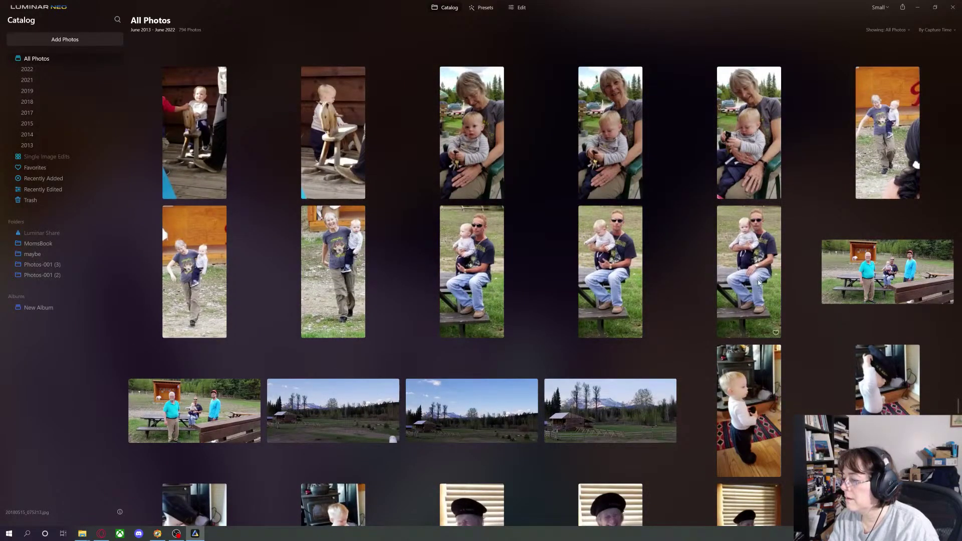
pyautogui.click(776, 333)
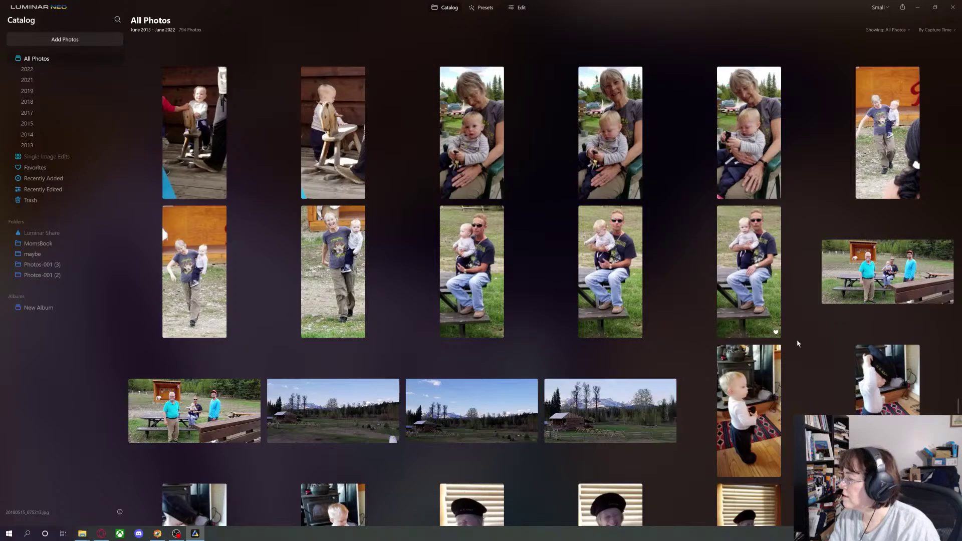
# Look through the mountain, wind turbine and family shots in the grid for further pictures worth flagging
pyautogui.scroll(2, 799, 341)
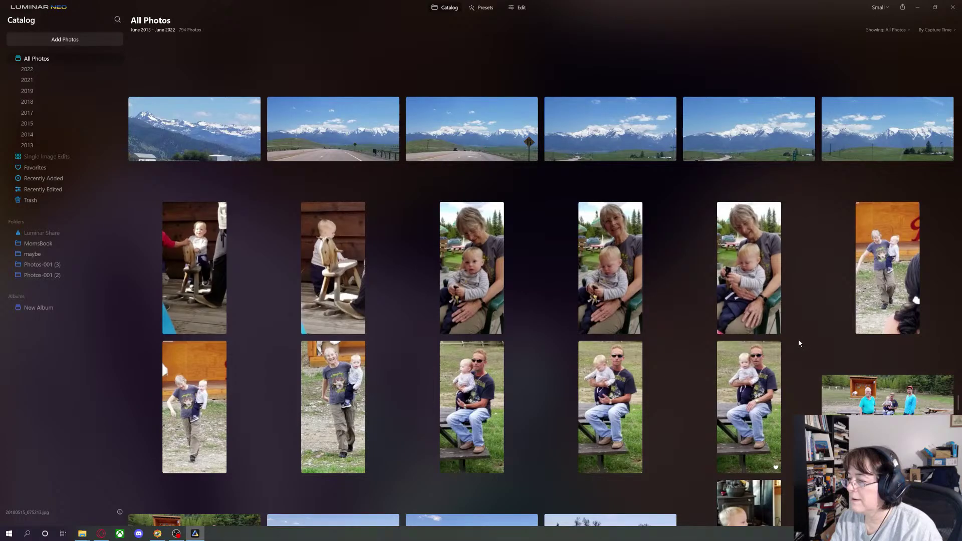
pyautogui.scroll(6, 799, 343)
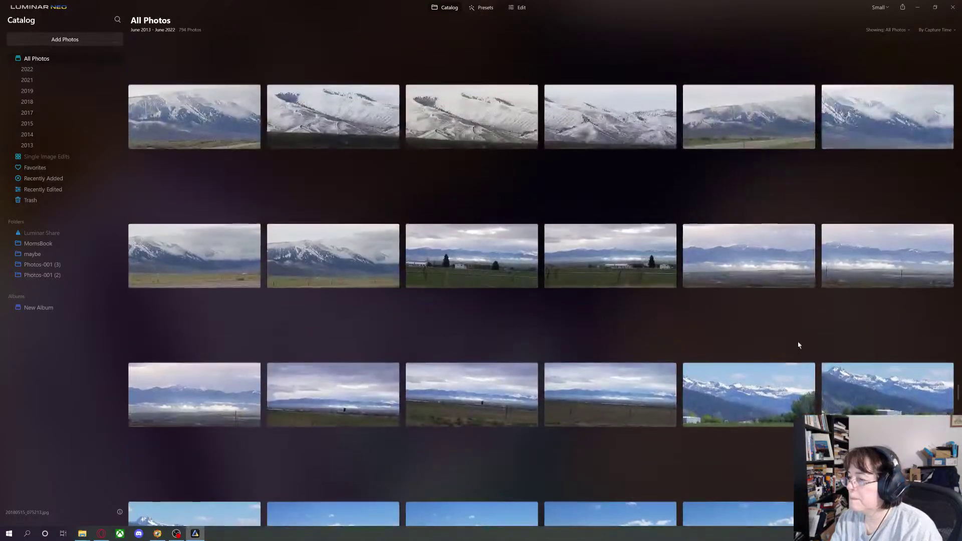
pyautogui.scroll(10, 799, 345)
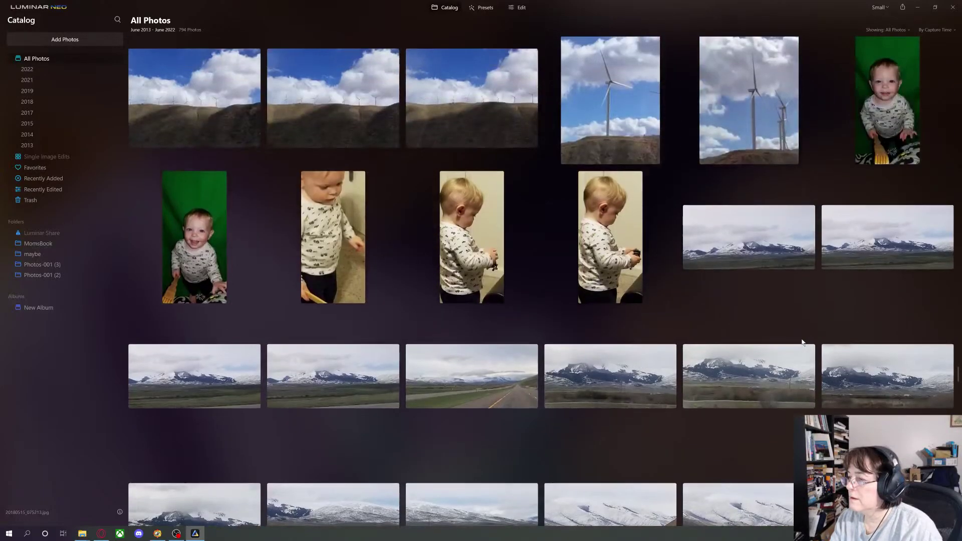
pyautogui.scroll(8, 801, 343)
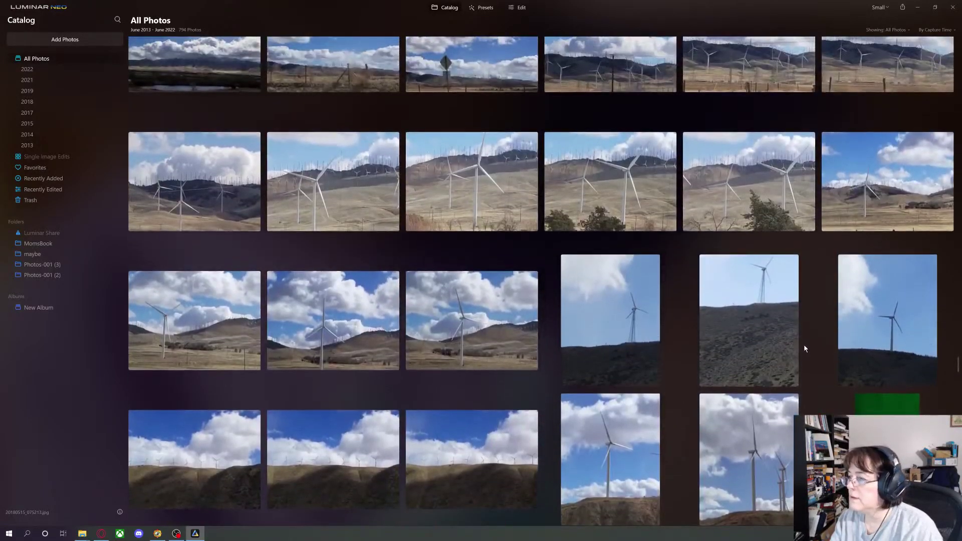
pyautogui.scroll(-15, 804, 345)
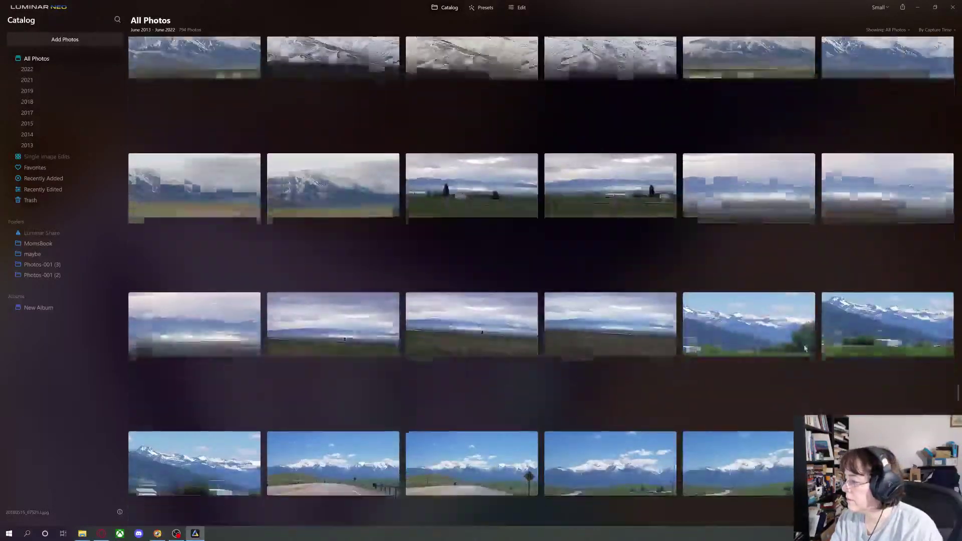
pyautogui.scroll(-15, 805, 348)
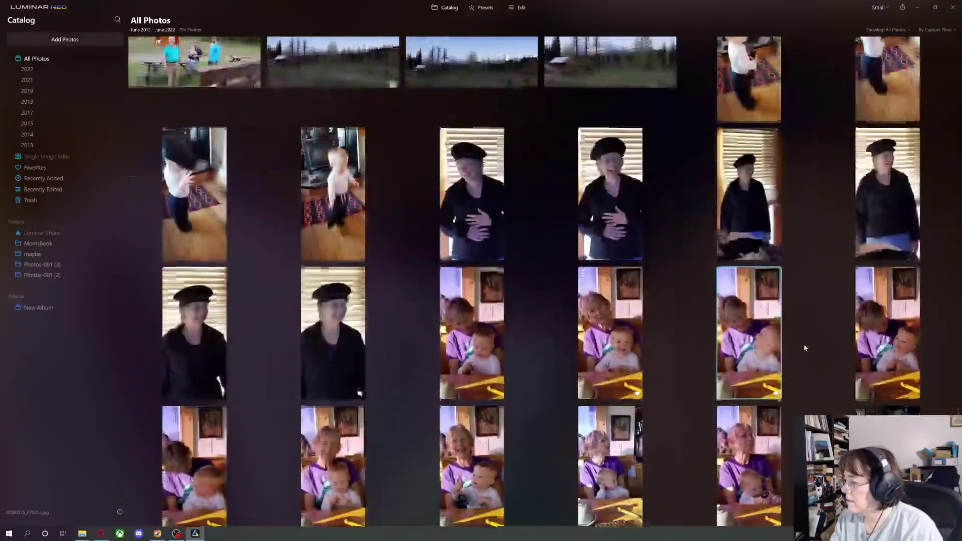
pyautogui.scroll(-3, 804, 345)
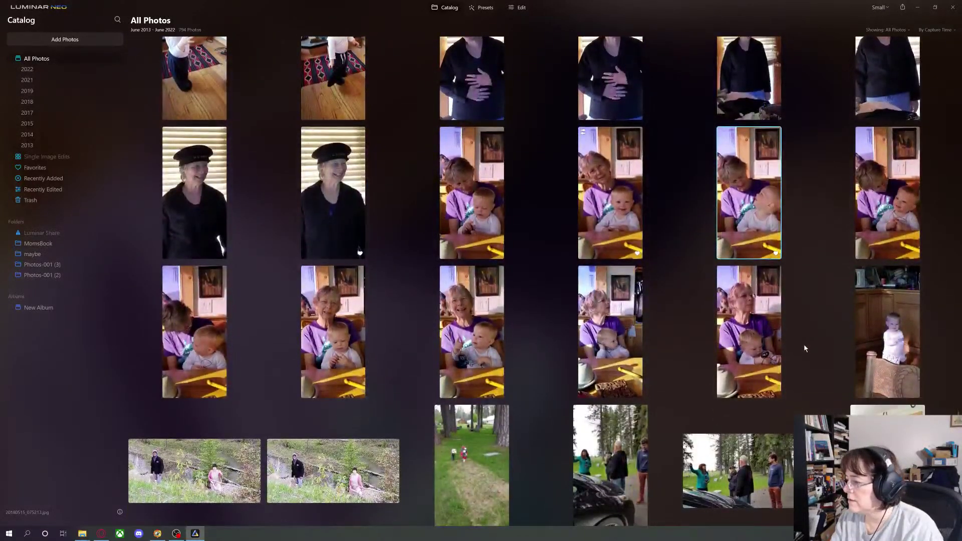
pyautogui.scroll(-3, 804, 344)
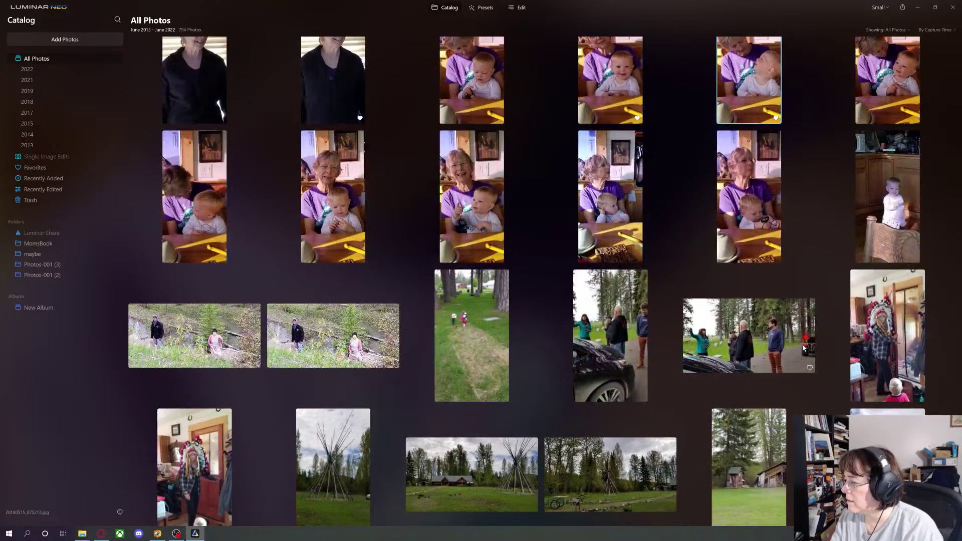
# Flag as Favorite the photo of the display table with framed pictures below the gray and green T-shirts
pyautogui.scroll(-3, 803, 347)
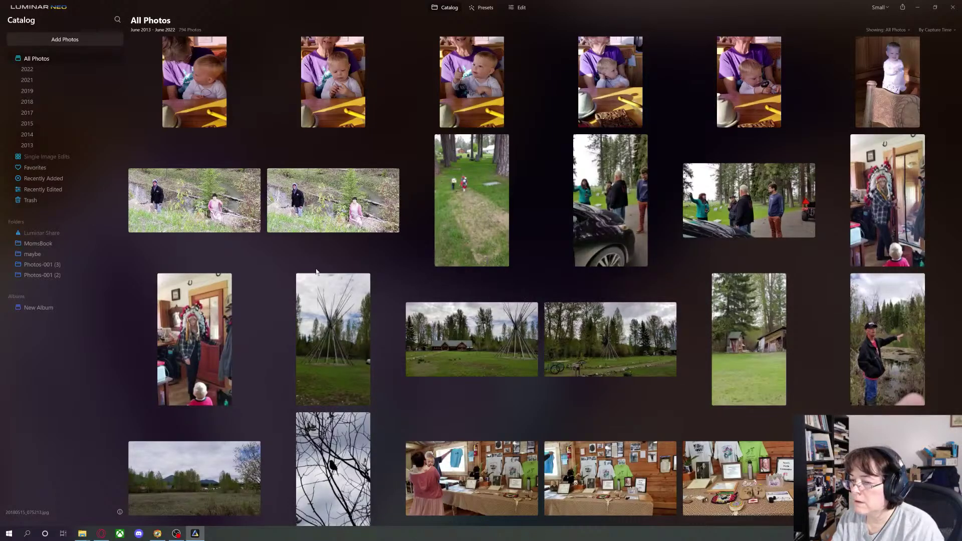
pyautogui.scroll(-1, 326, 275)
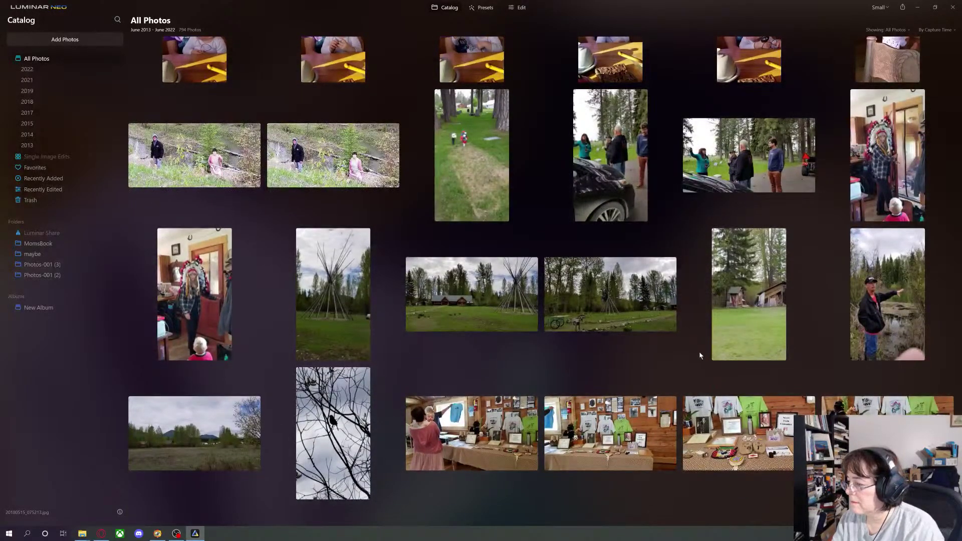
pyautogui.scroll(-5, 699, 351)
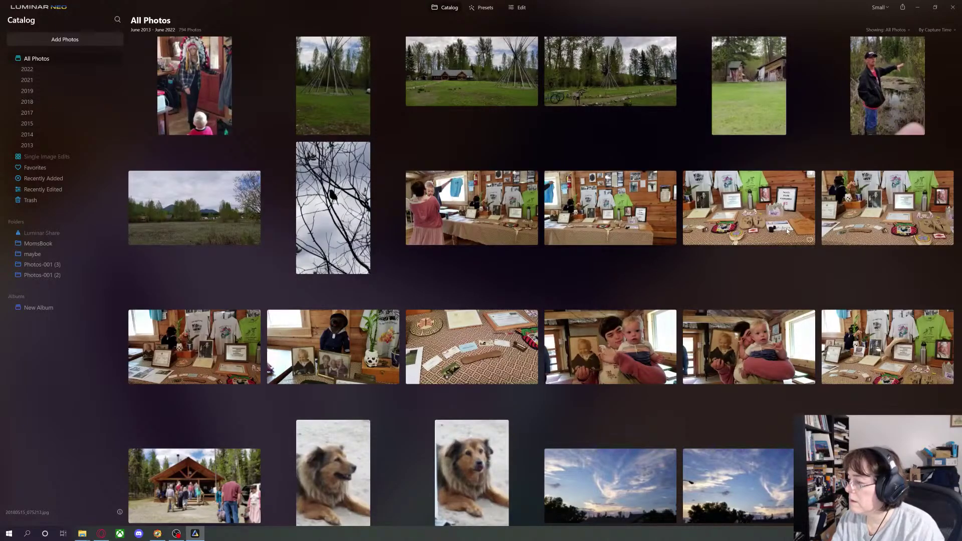
pyautogui.click(810, 241)
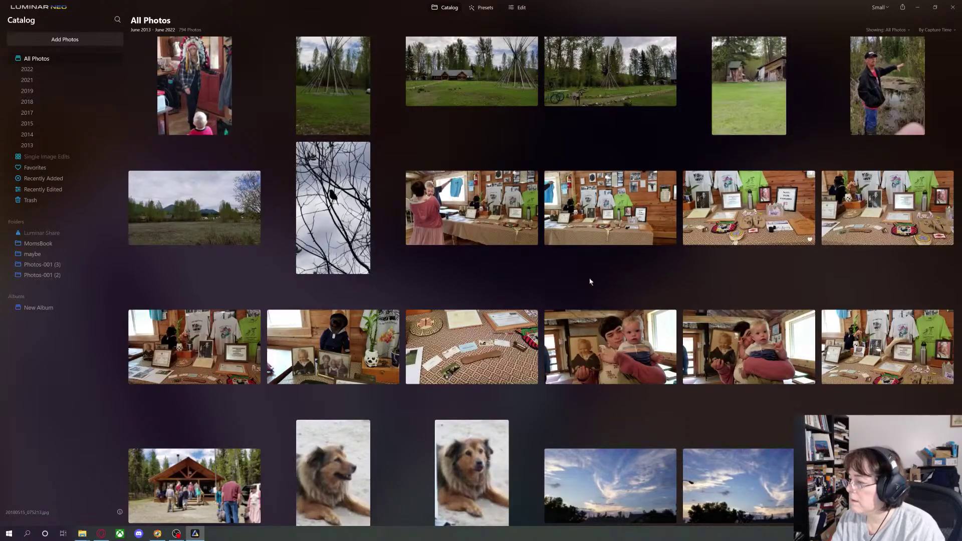
# Flag as Favorite the photo of the boy eating at the red tablecloth, near the end of All Photos
pyautogui.scroll(-2, 470, 311)
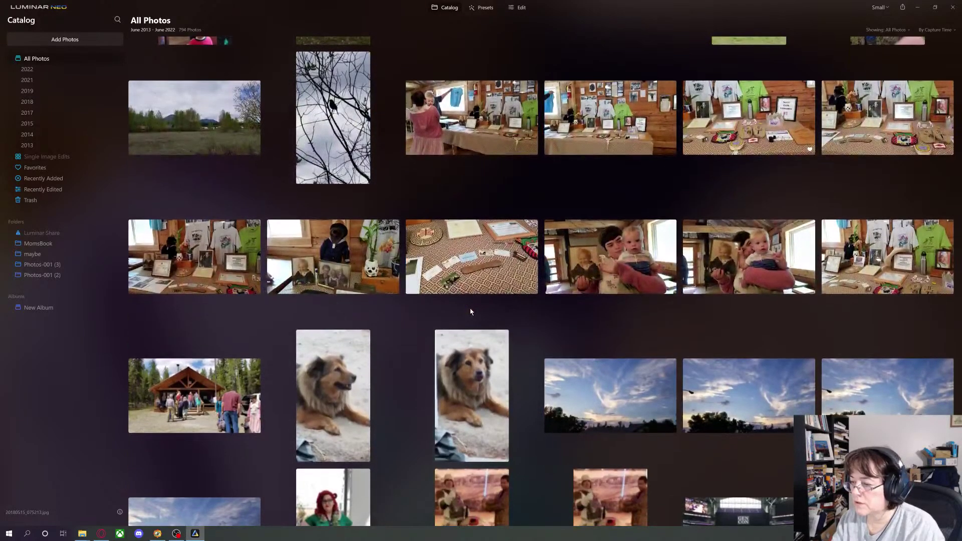
pyautogui.scroll(-3, 470, 312)
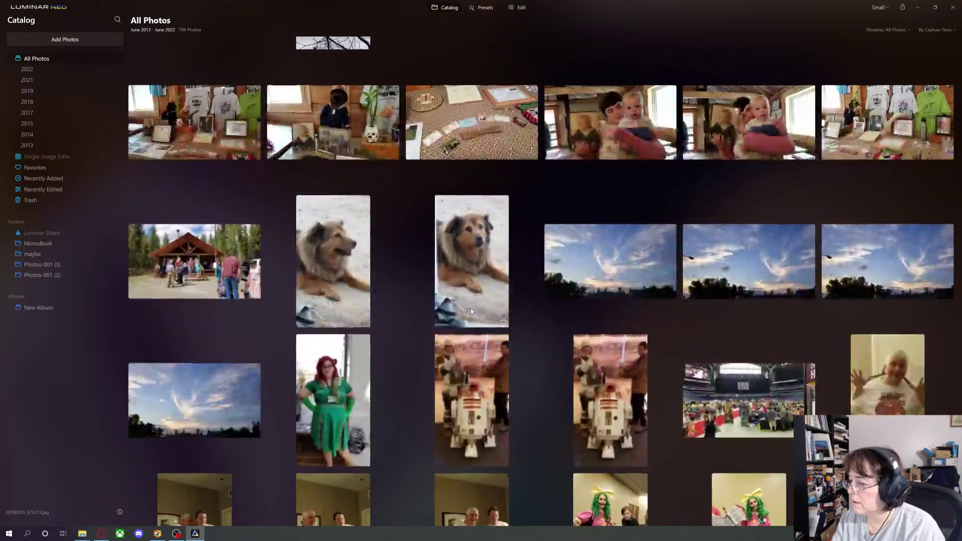
pyautogui.scroll(-5, 471, 311)
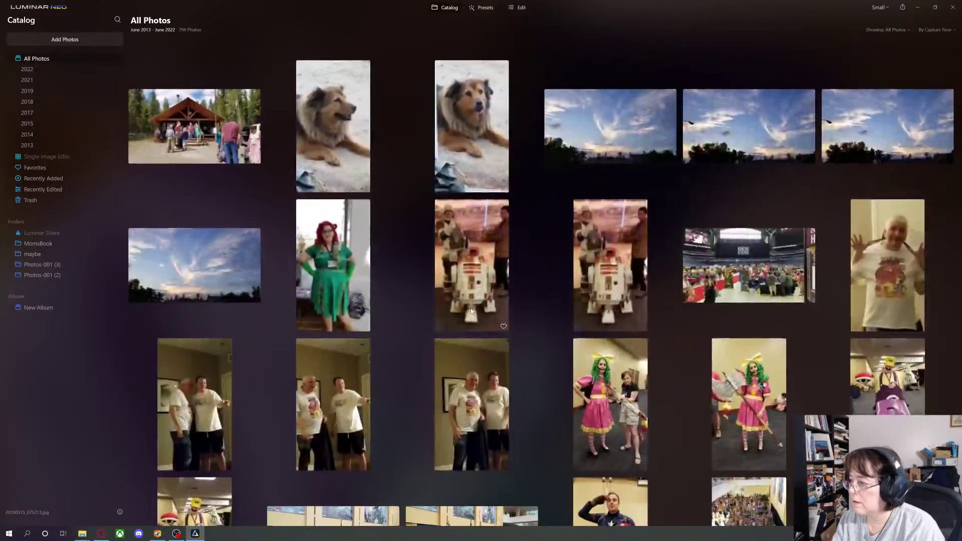
pyautogui.scroll(-20, 471, 312)
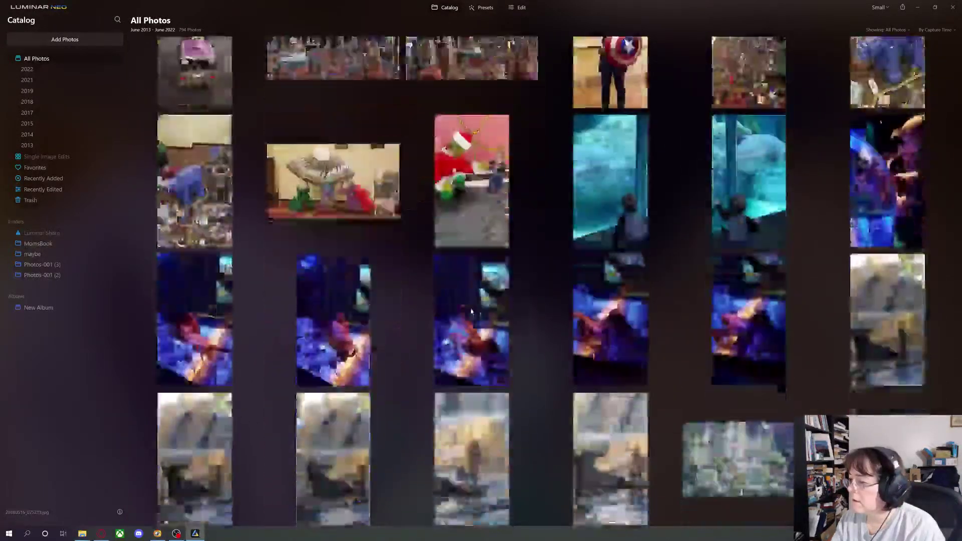
pyautogui.scroll(-20, 473, 311)
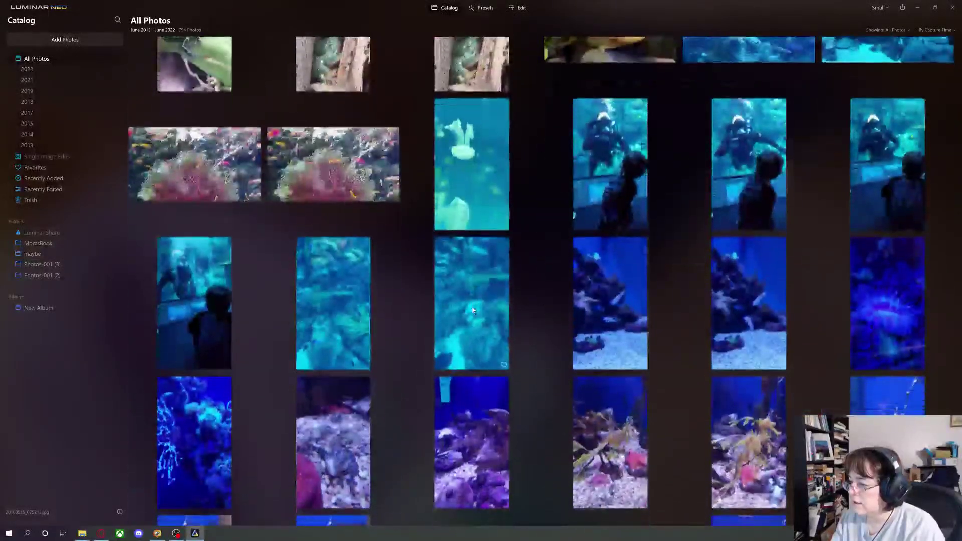
pyautogui.scroll(-8, 473, 311)
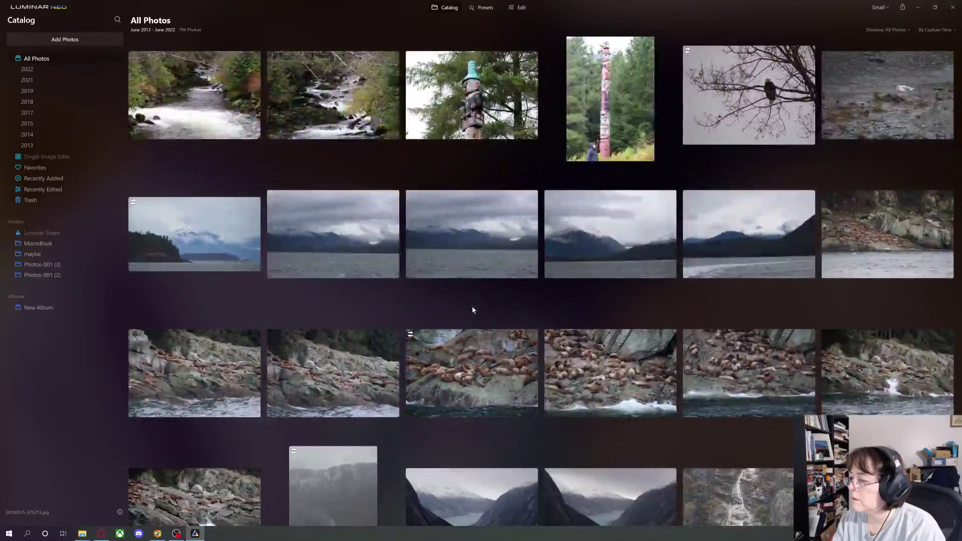
pyautogui.scroll(6, 473, 310)
pyautogui.scroll(-10, 472, 311)
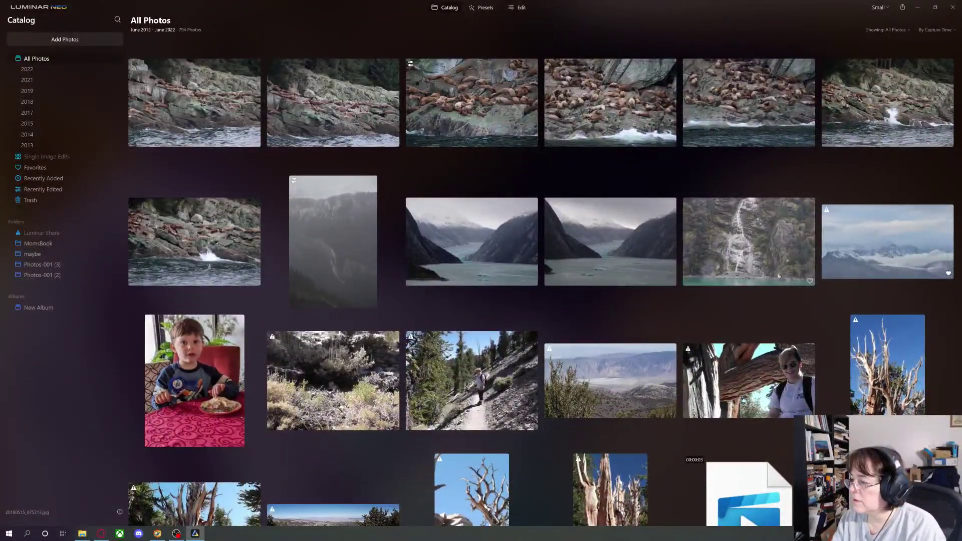
pyautogui.scroll(4, 582, 316)
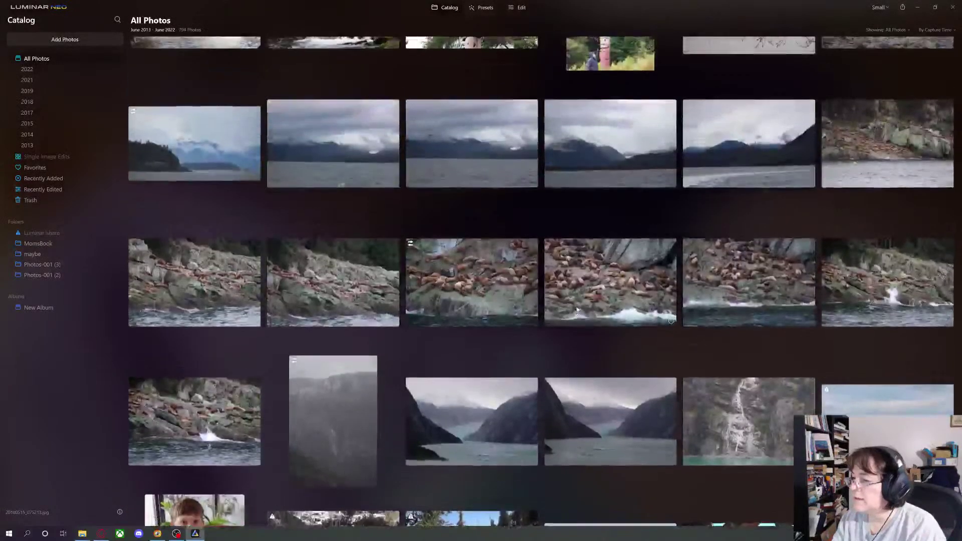
pyautogui.scroll(-8, 456, 333)
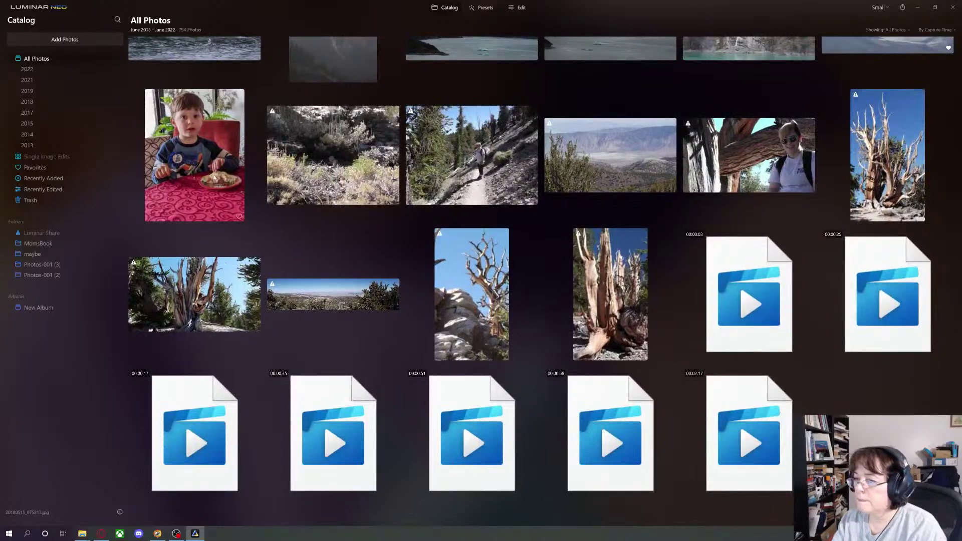
pyautogui.click(238, 217)
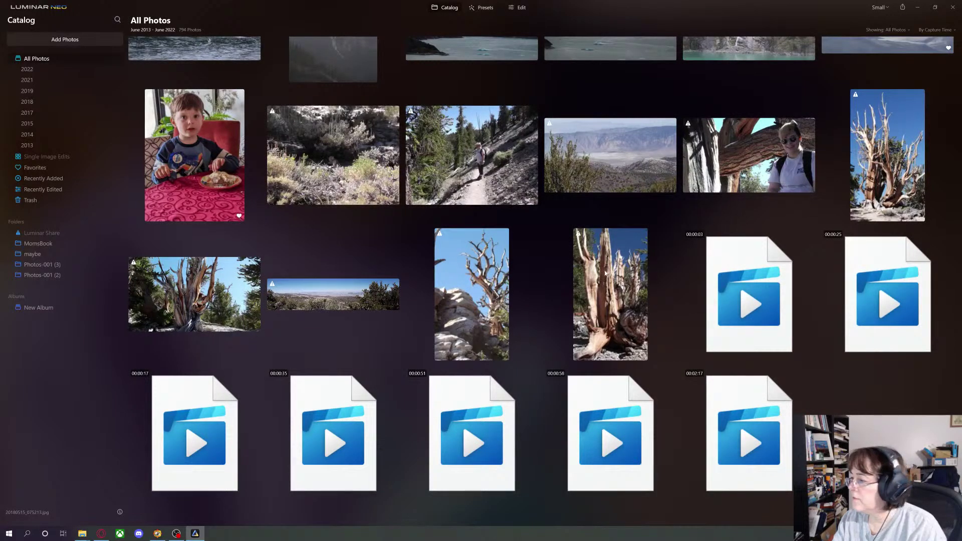
# Expand the year 2013 into its months and check the last photos in the grid
pyautogui.scroll(-2, 545, 278)
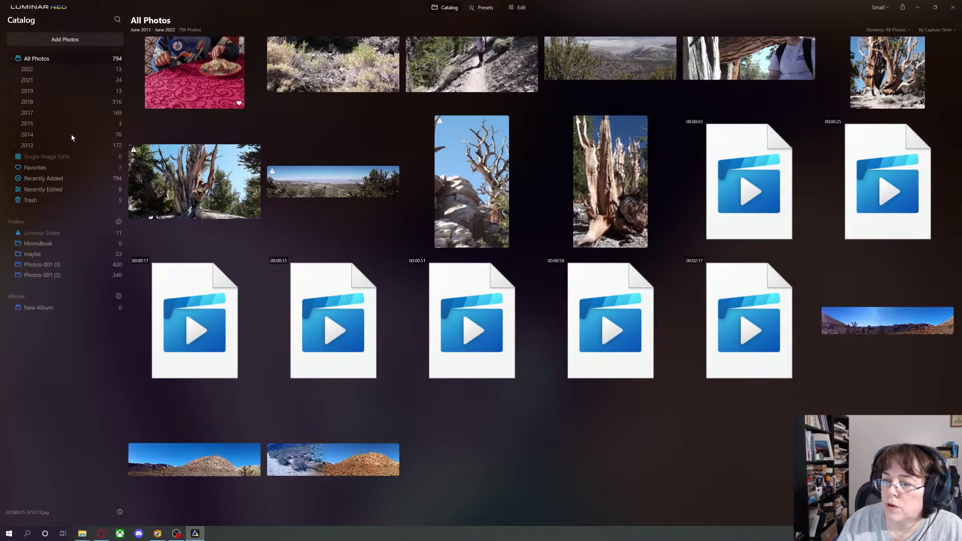
pyautogui.click(15, 145)
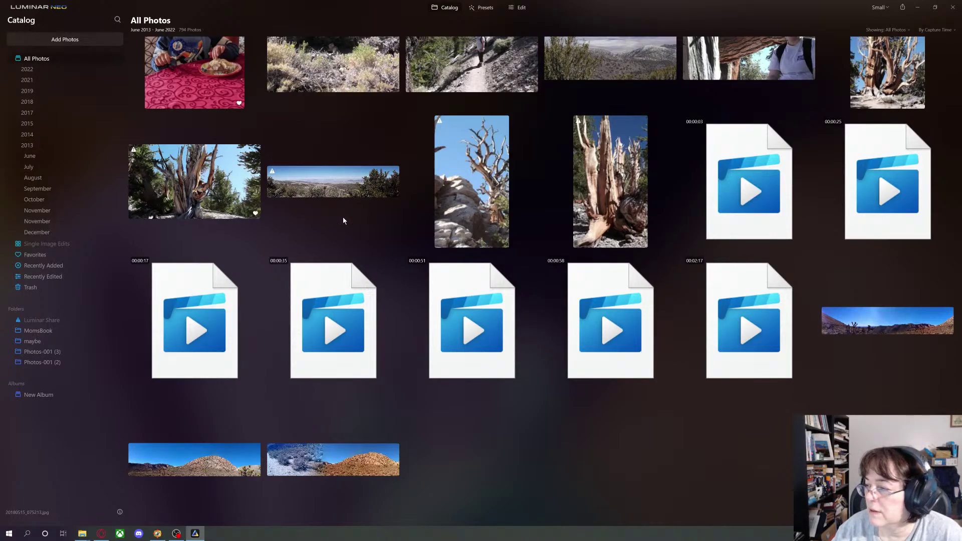
pyautogui.scroll(2, 317, 223)
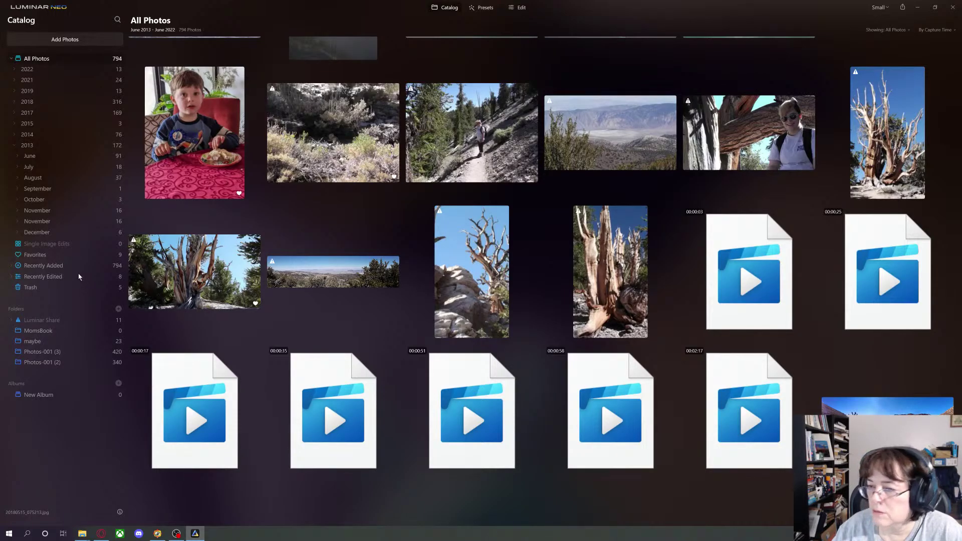
# Add the Photos-InWork folder from the New Volume (E:) drive to the catalog
pyautogui.click(65, 38)
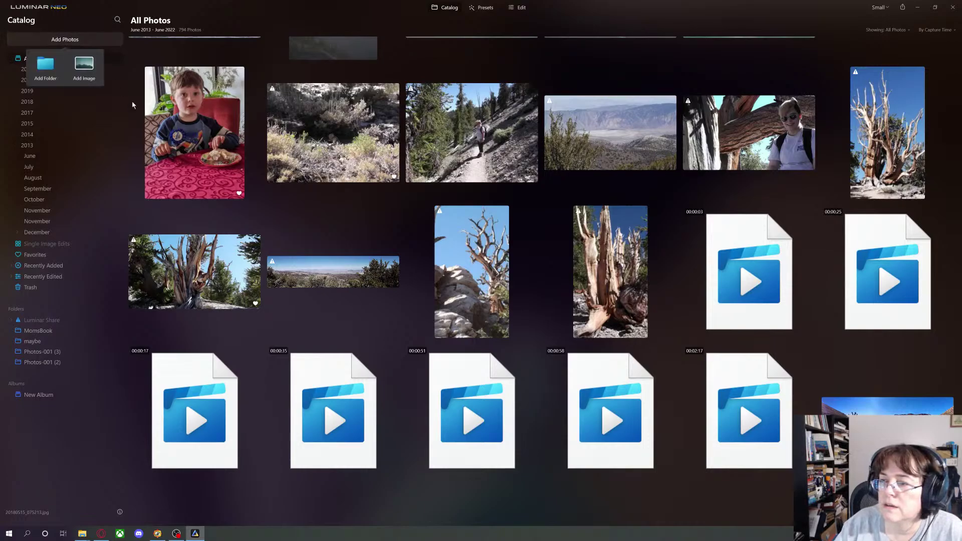
pyautogui.click(44, 69)
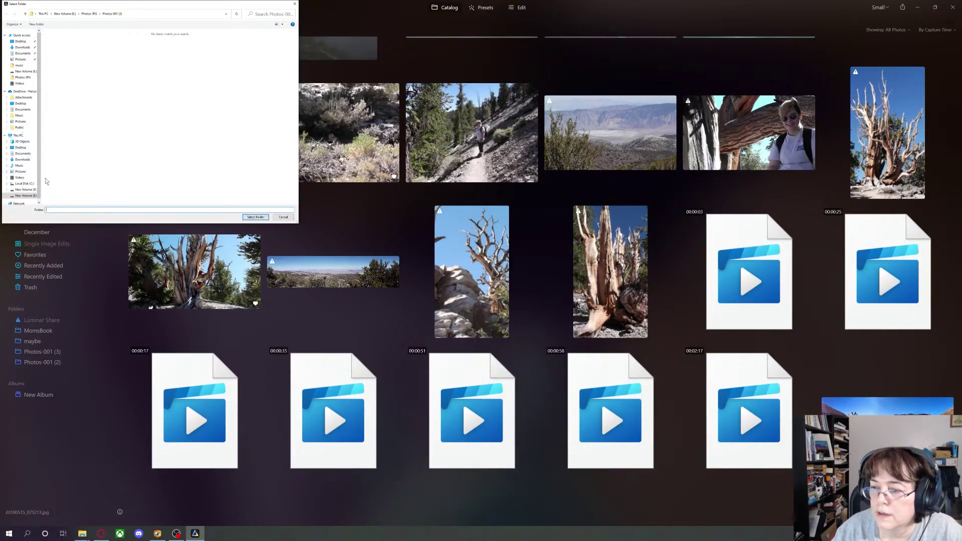
pyautogui.click(27, 196)
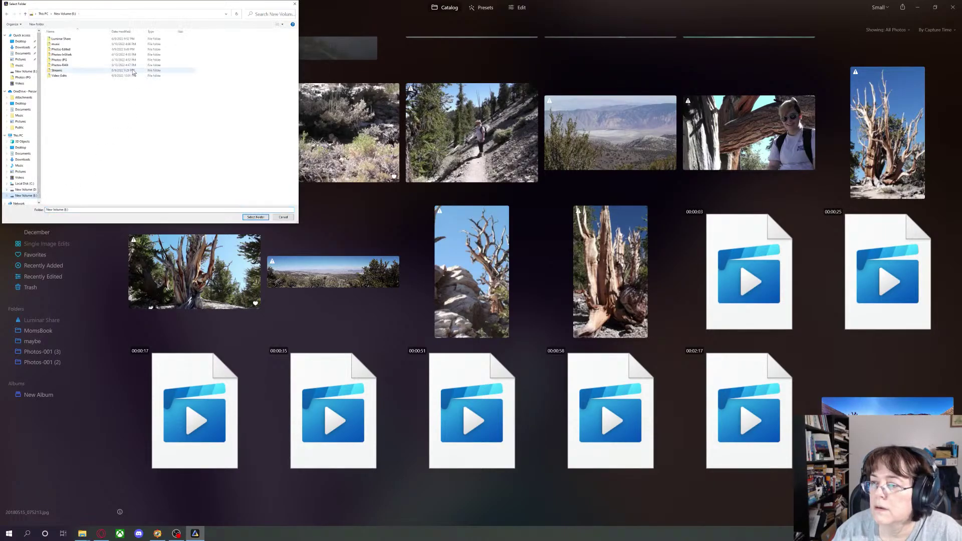
pyautogui.click(69, 55)
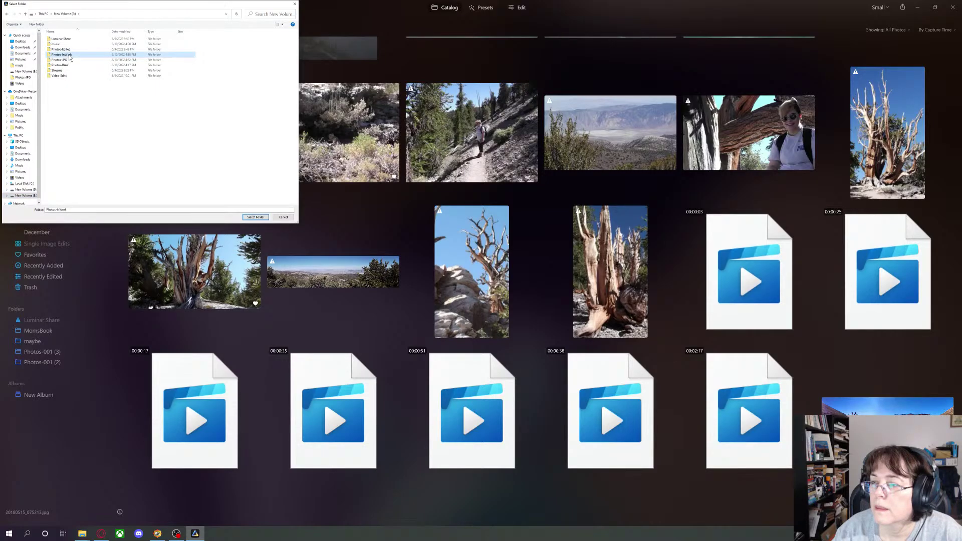
pyautogui.click(260, 218)
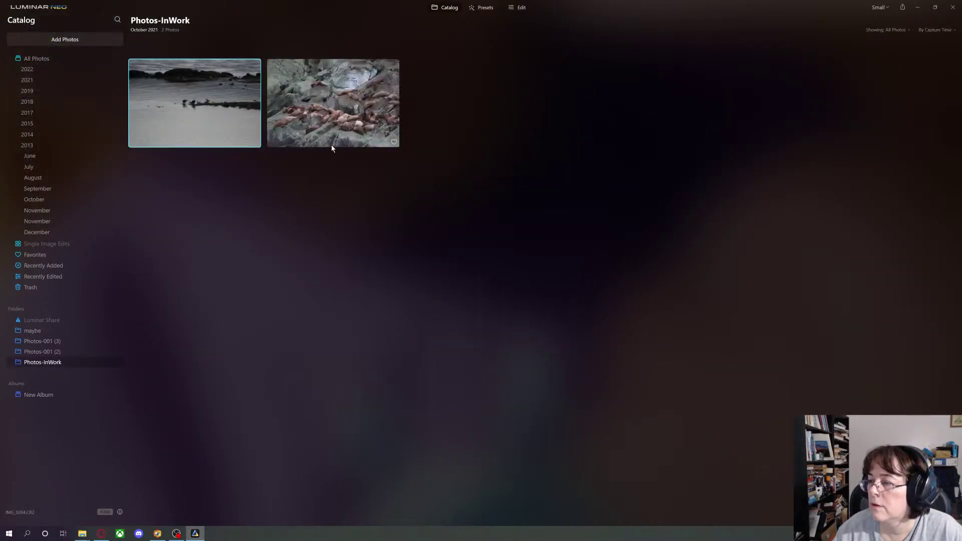
# View IMG_0284.CR2 at full size and examine the eagles and gulls on the seaweed-covered rocks up close
pyautogui.doubleClick(225, 112)
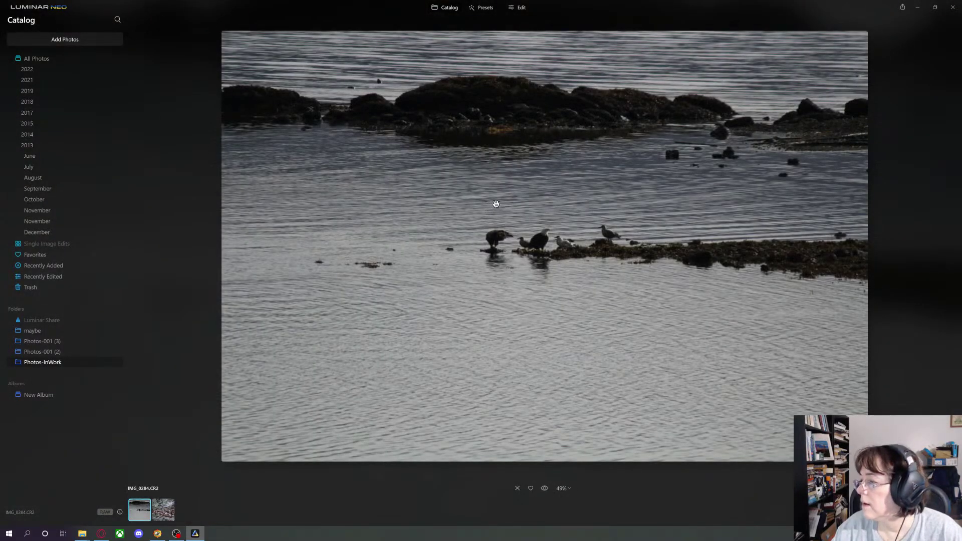
pyautogui.scroll(10, 574, 255)
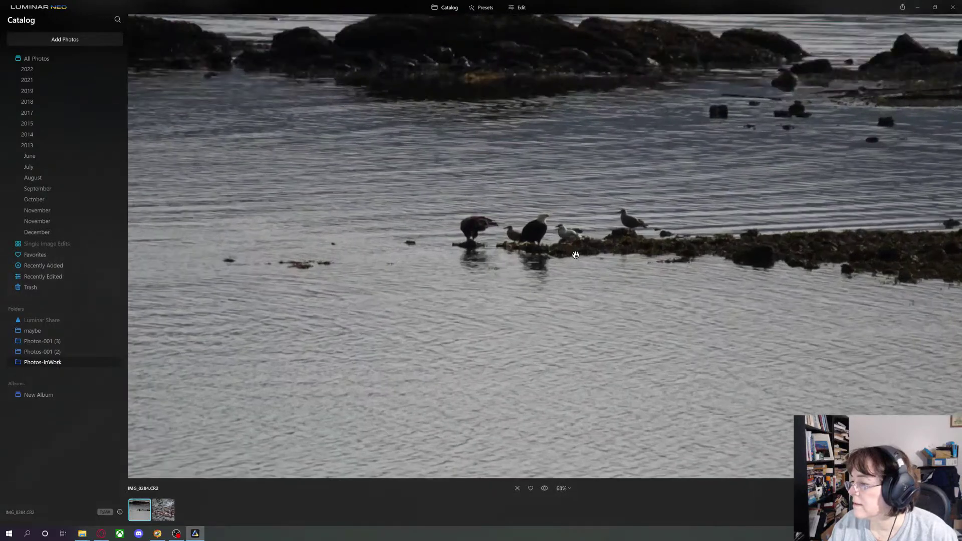
pyautogui.scroll(-3, 396, 204)
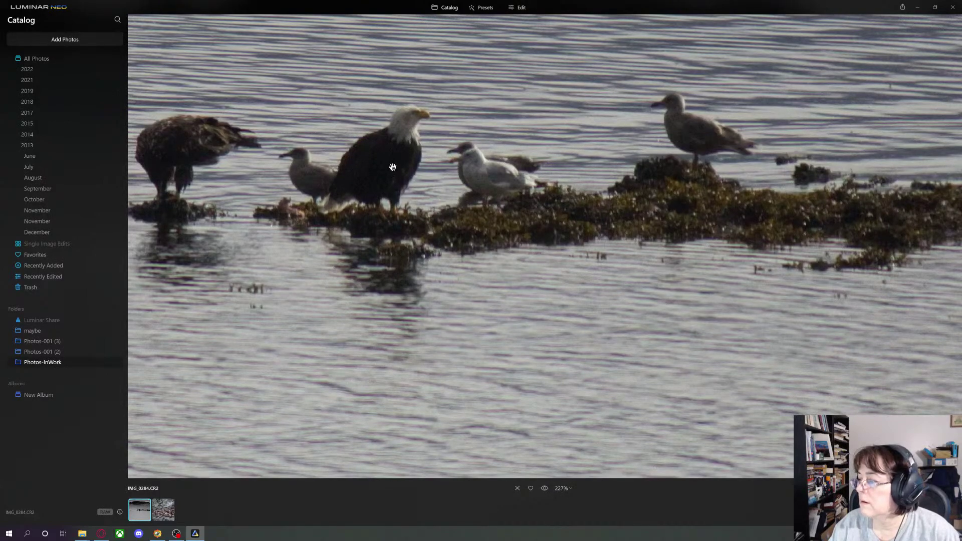
pyautogui.scroll(-9, 554, 245)
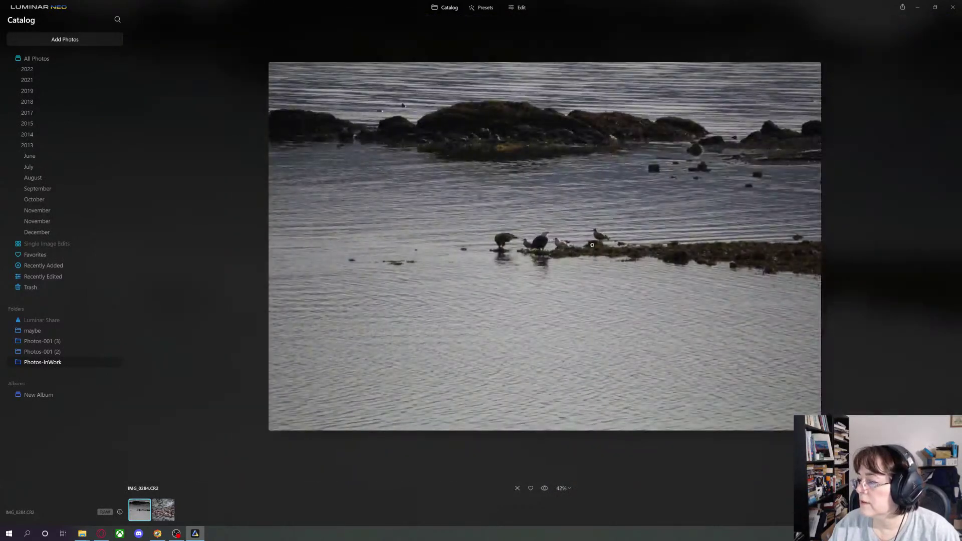
pyautogui.scroll(2, 609, 249)
pyautogui.scroll(-1, 609, 248)
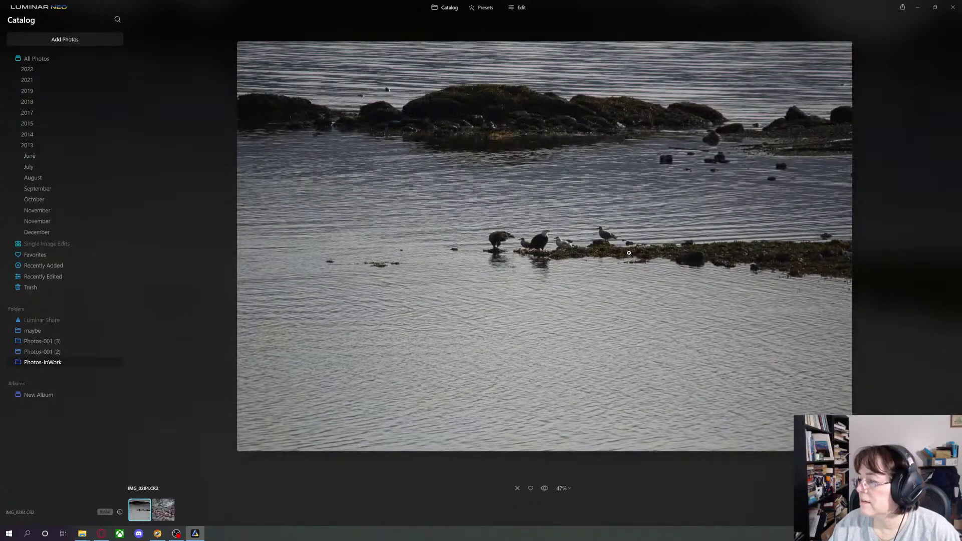
# Start a crop of IMG_0284.CR2 at the original ratio, about 3251 × 2167 pixels, framing the birds, seaweed bar and distant rocks
pyautogui.click(518, 8)
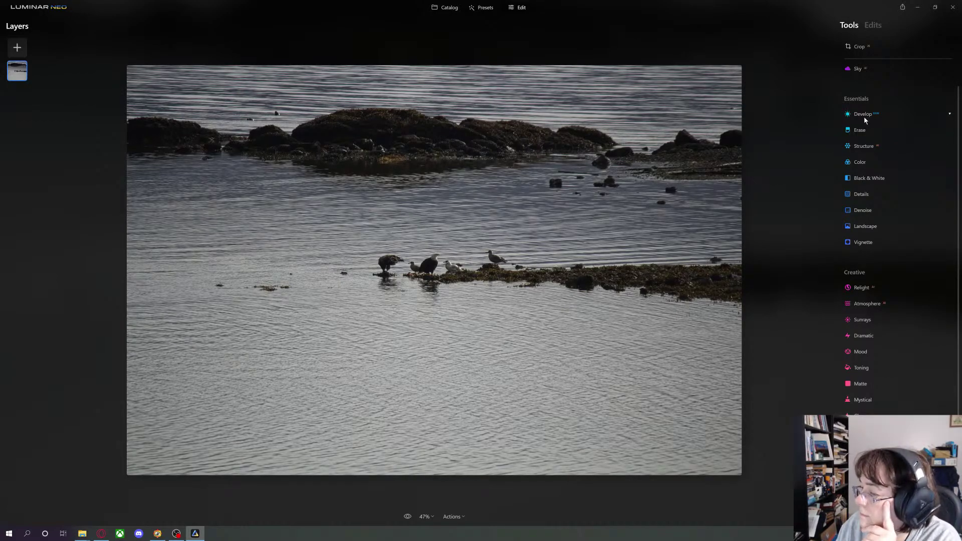
pyautogui.click(866, 50)
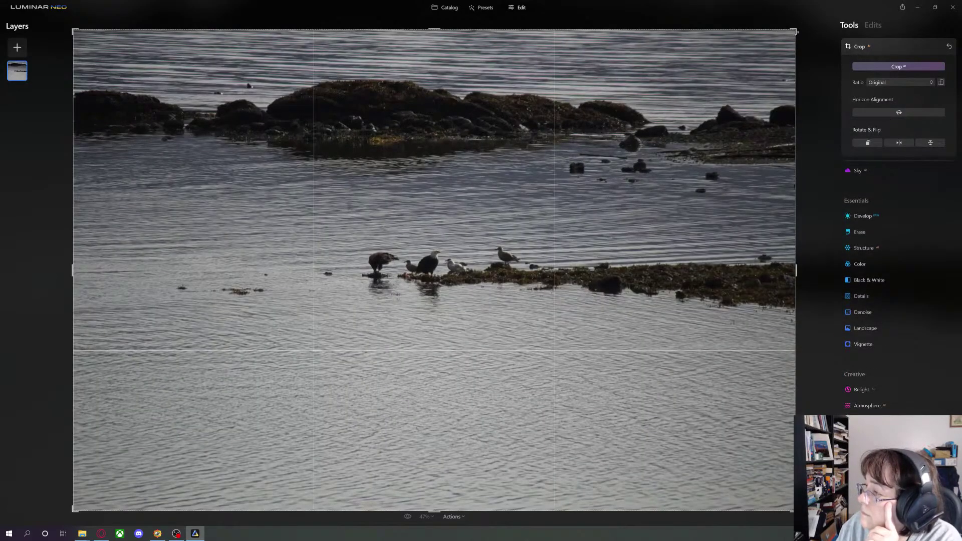
pyautogui.moveTo(795, 31); pyautogui.dragTo(663, 160)
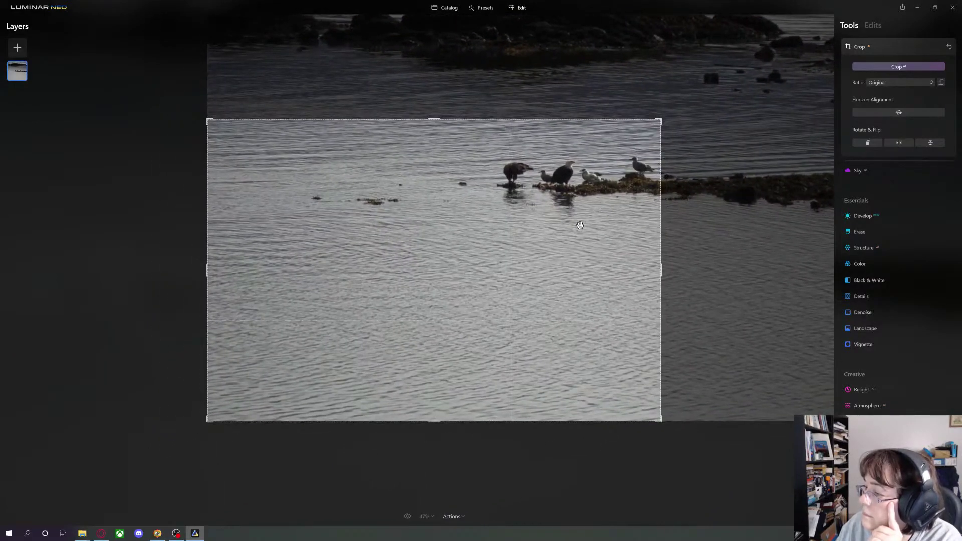
pyautogui.moveTo(575, 223); pyautogui.dragTo(527, 374)
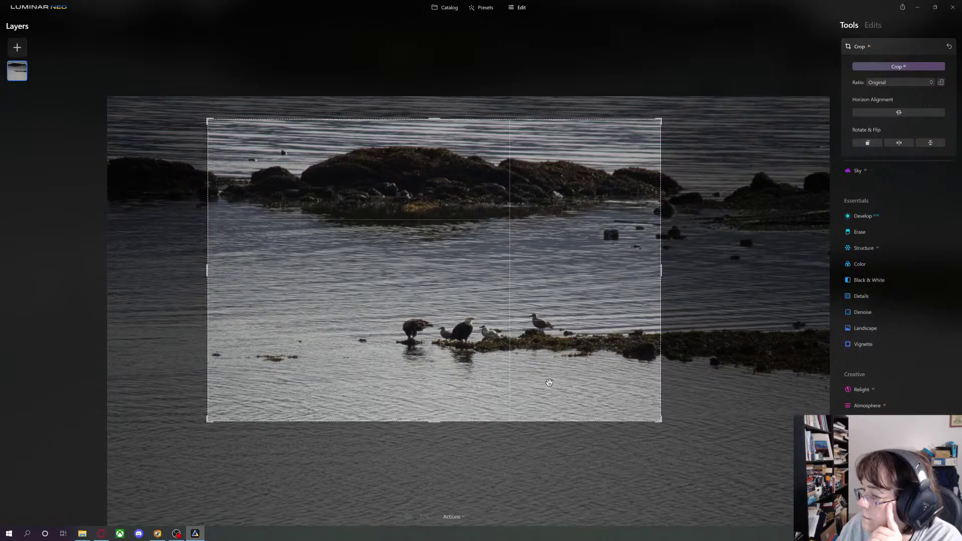
pyautogui.moveTo(553, 382); pyautogui.dragTo(417, 364)
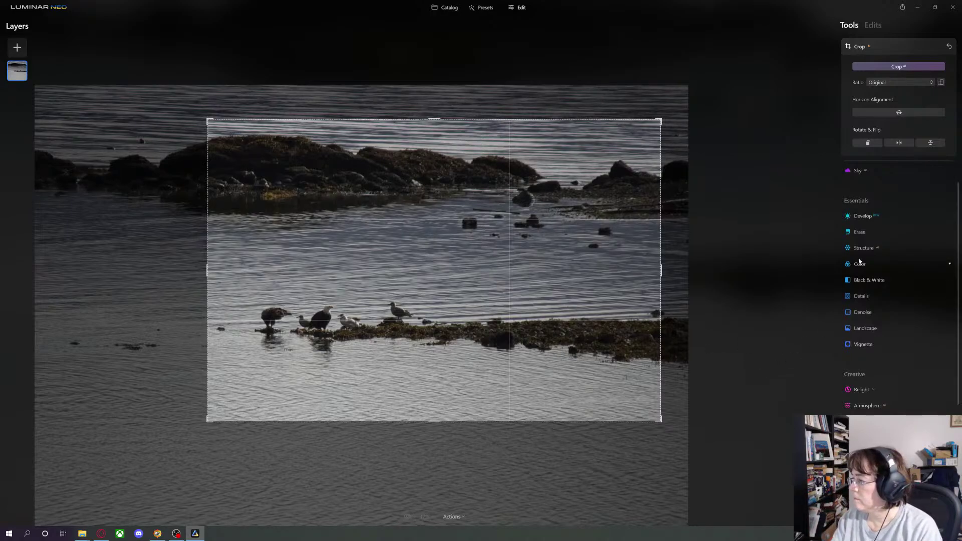
# Level the horizon automatically, enlarge the crop frame slightly and shift the photo to leave more water beside the birds
pyautogui.moveTo(898, 112); pyautogui.dragTo(902, 115)
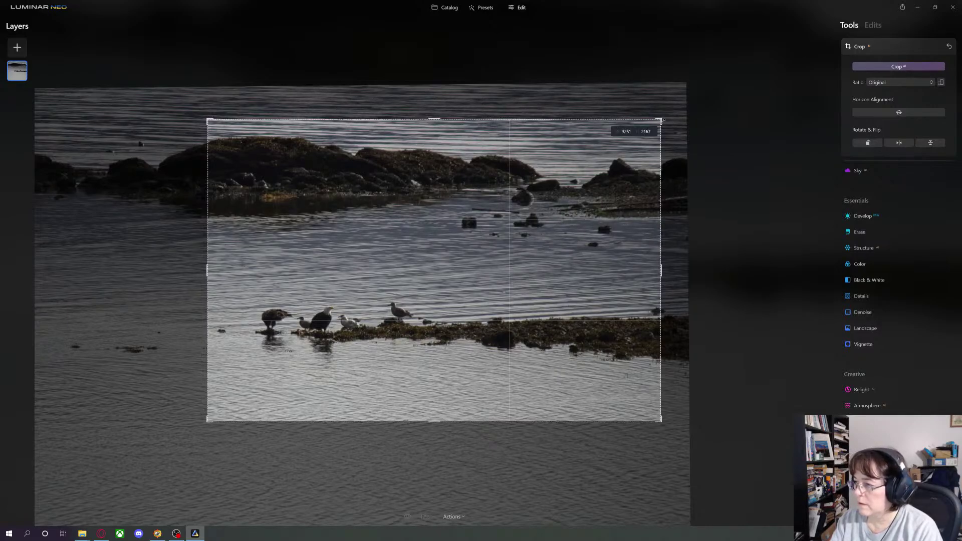
pyautogui.moveTo(663, 120)
pyautogui.mouseDown()
pyautogui.moveTo(670, 114)
pyautogui.moveTo(643, 137)
pyautogui.moveTo(672, 110)
pyautogui.moveTo(669, 121)
pyautogui.mouseUp()
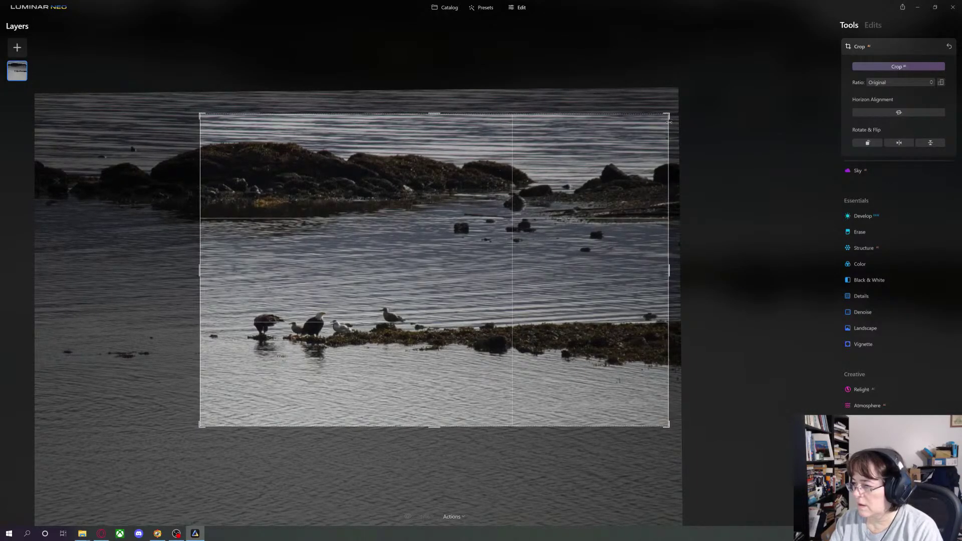
pyautogui.moveTo(671, 112); pyautogui.dragTo(664, 116)
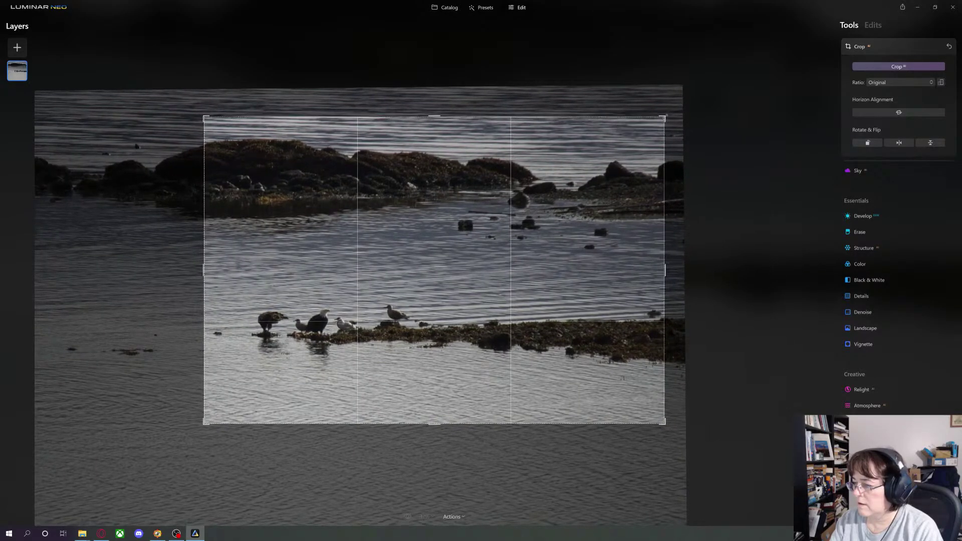
pyautogui.moveTo(618, 250); pyautogui.dragTo(638, 249)
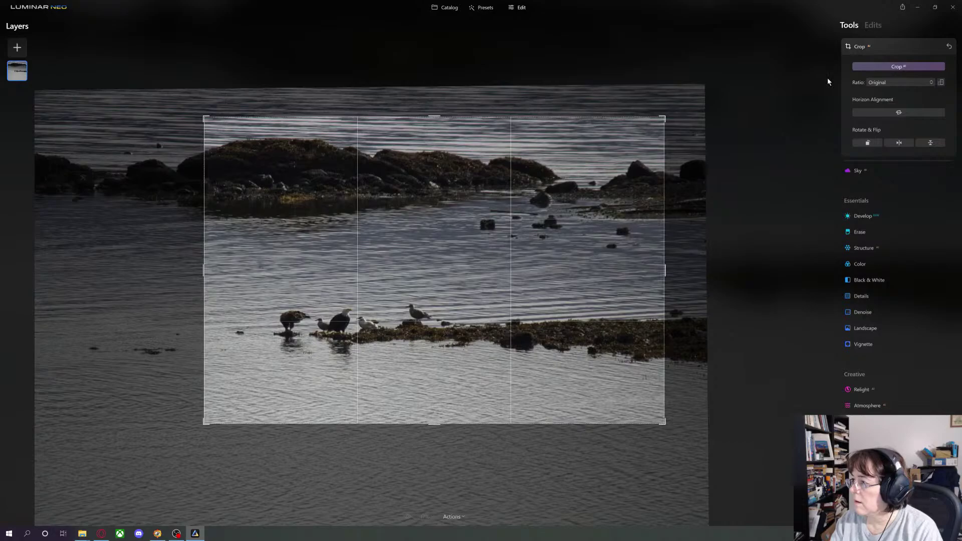
pyautogui.click(857, 46)
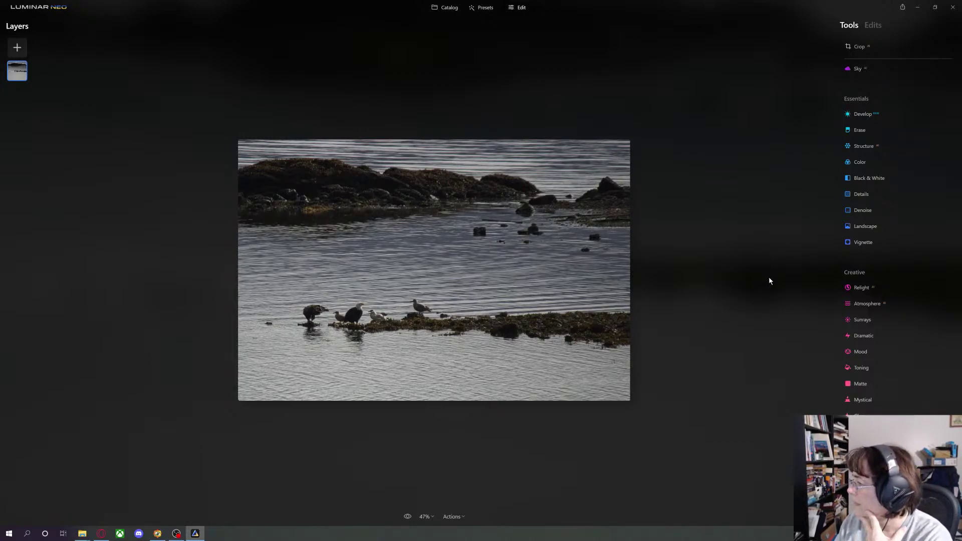
# Choose the Luminar Default camera profile in the Develop tool for the cropped photo
pyautogui.click(864, 114)
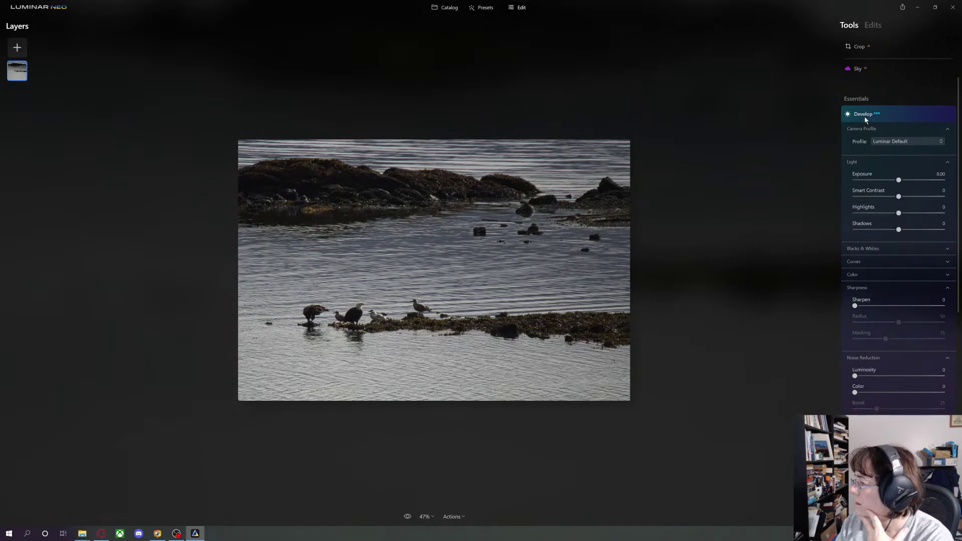
pyautogui.click(905, 143)
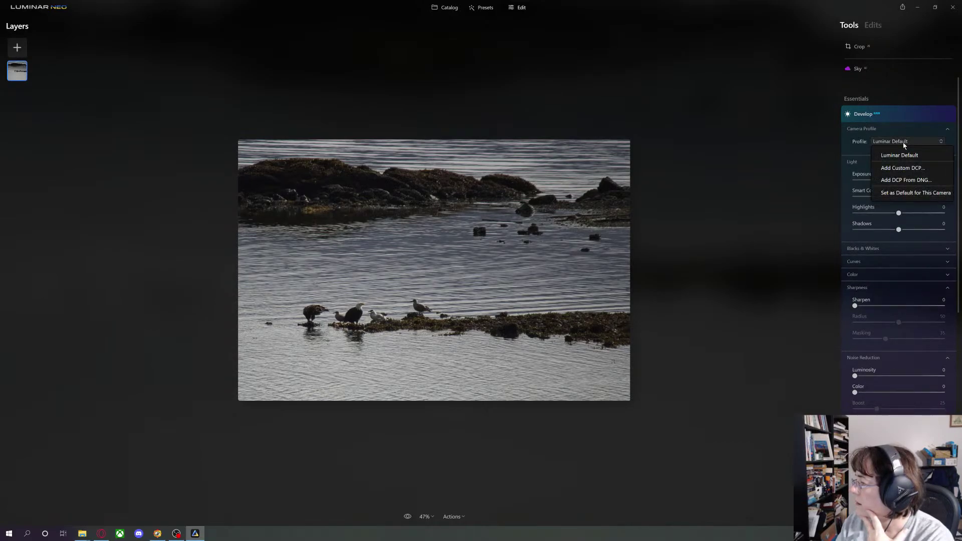
pyautogui.click(901, 155)
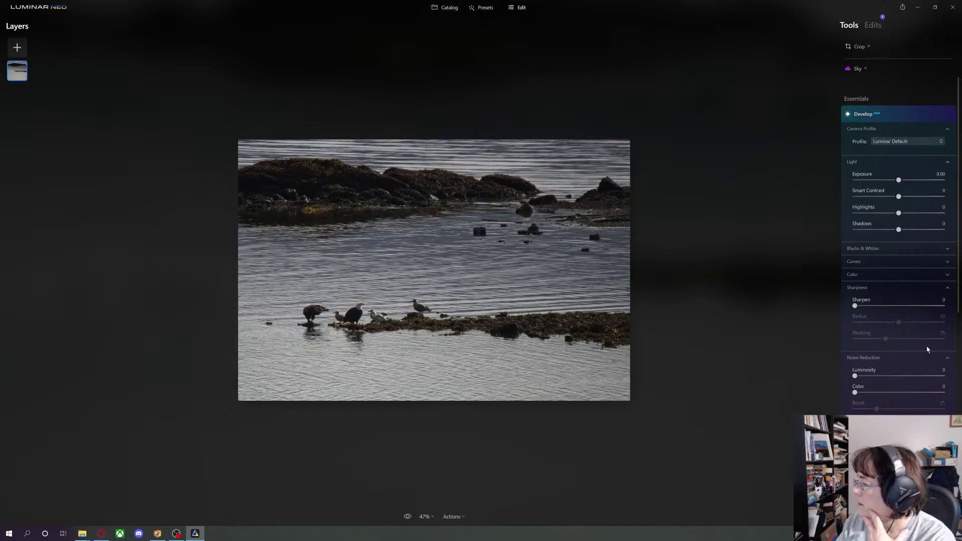
# Sharpen the bird photo in Develop with Sharpen at 45 and Radius at 30
pyautogui.click(948, 262)
pyautogui.click(948, 264)
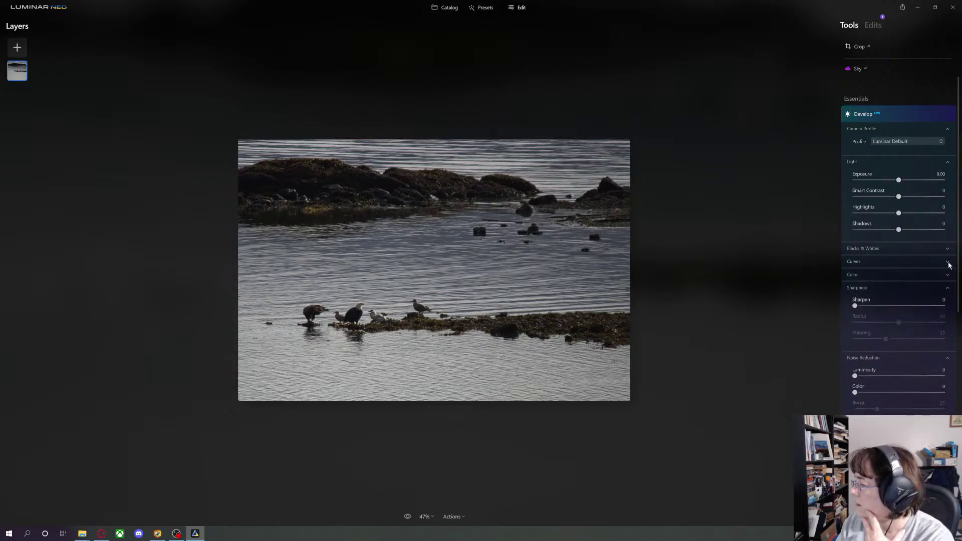
pyautogui.click(948, 276)
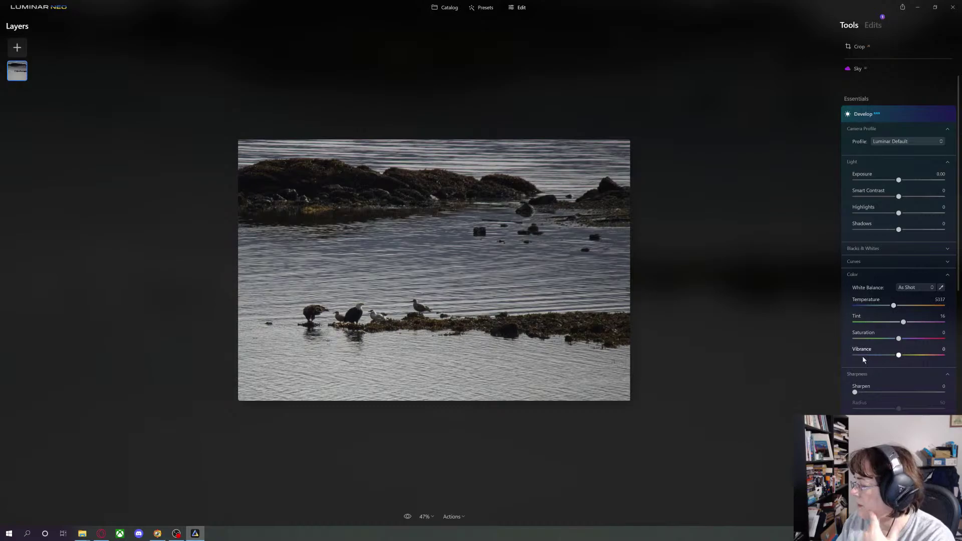
pyautogui.moveTo(855, 393); pyautogui.dragTo(879, 396)
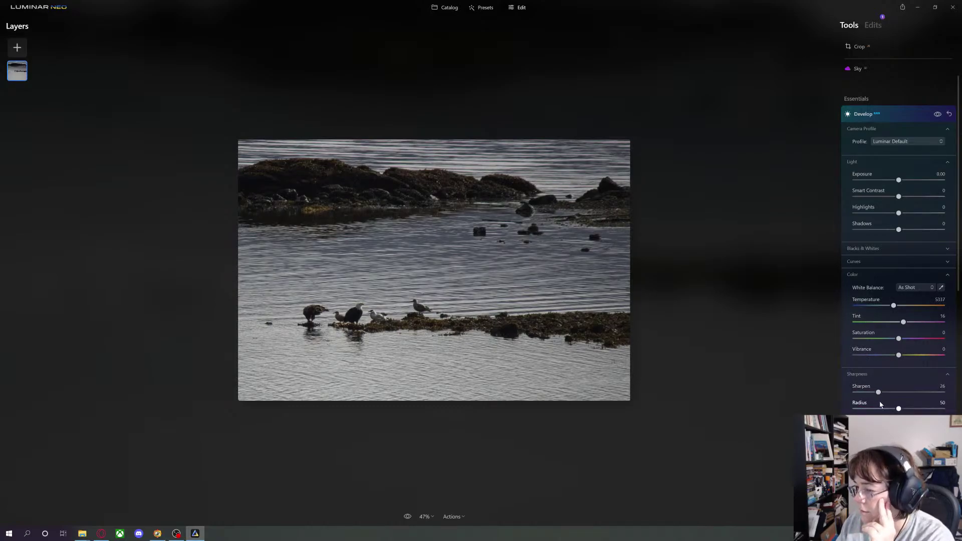
pyautogui.moveTo(879, 394); pyautogui.dragTo(897, 394)
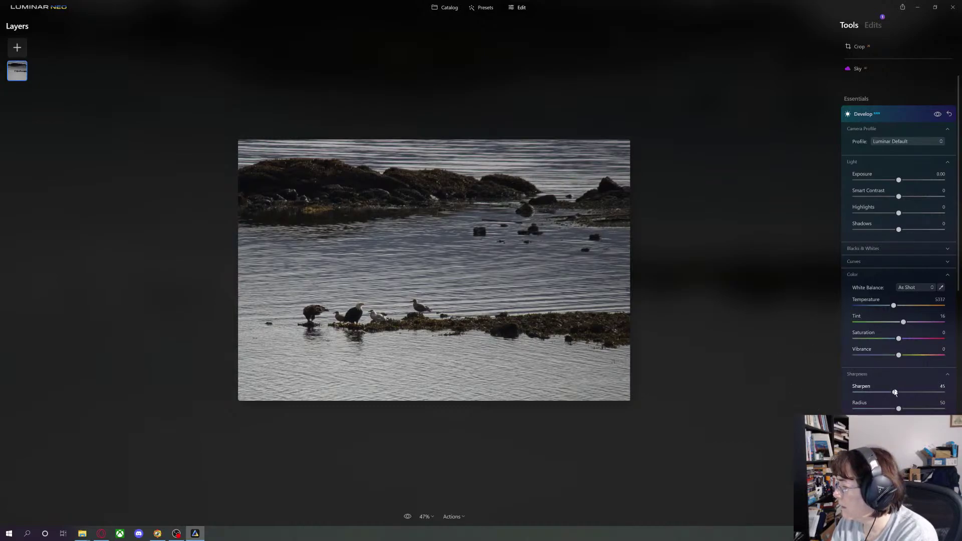
pyautogui.moveTo(899, 410); pyautogui.dragTo(882, 411)
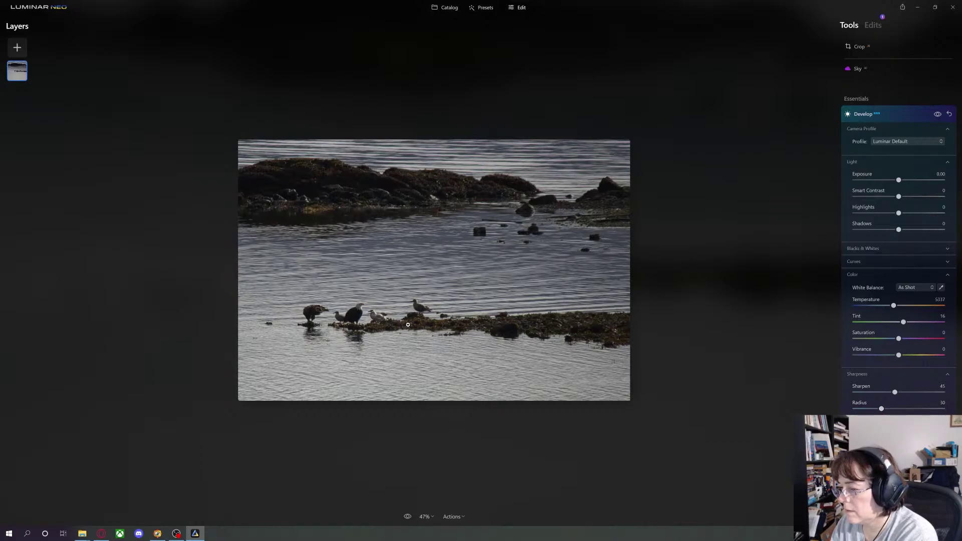
# Brighten the bird photo in Develop with Shadows at 12 and Exposure at 0.56
pyautogui.click(408, 325)
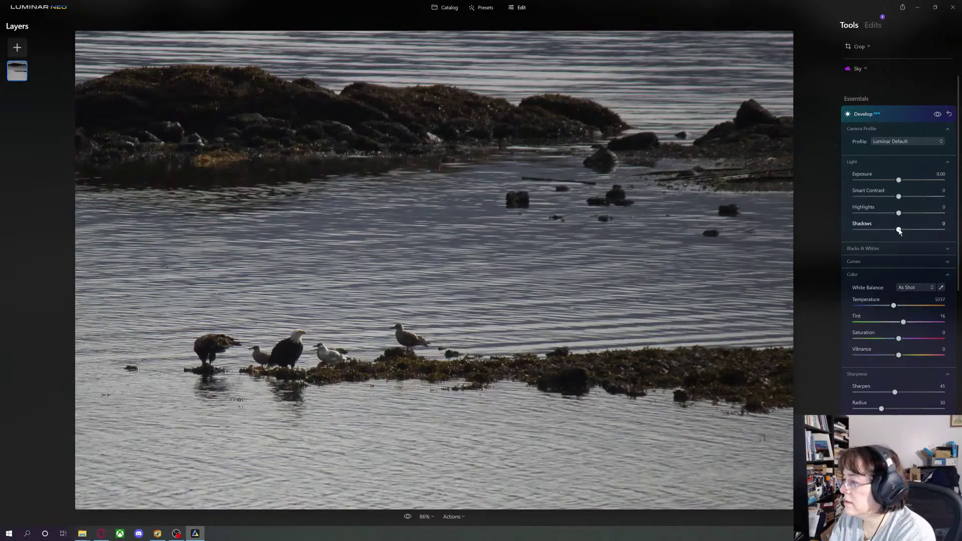
pyautogui.moveTo(900, 231); pyautogui.dragTo(876, 232)
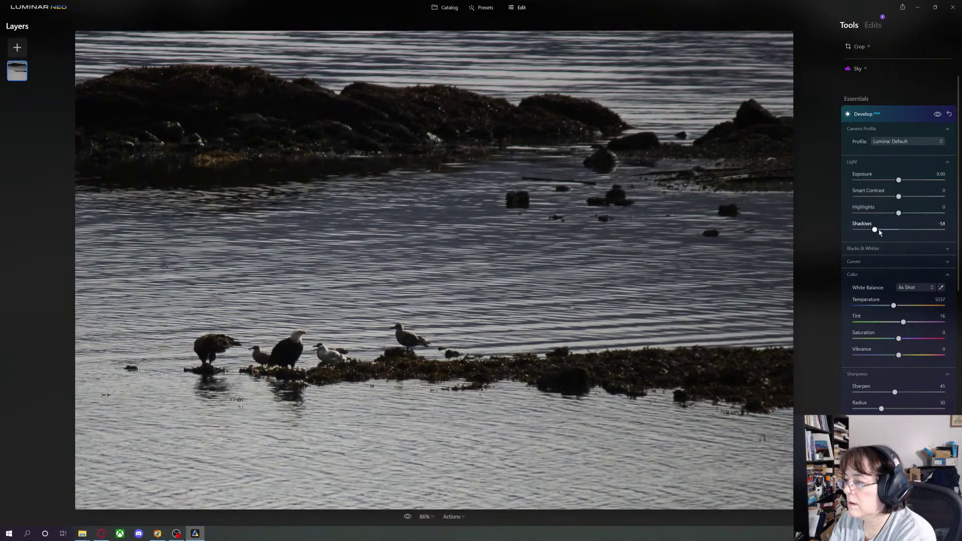
pyautogui.moveTo(876, 231); pyautogui.dragTo(906, 232)
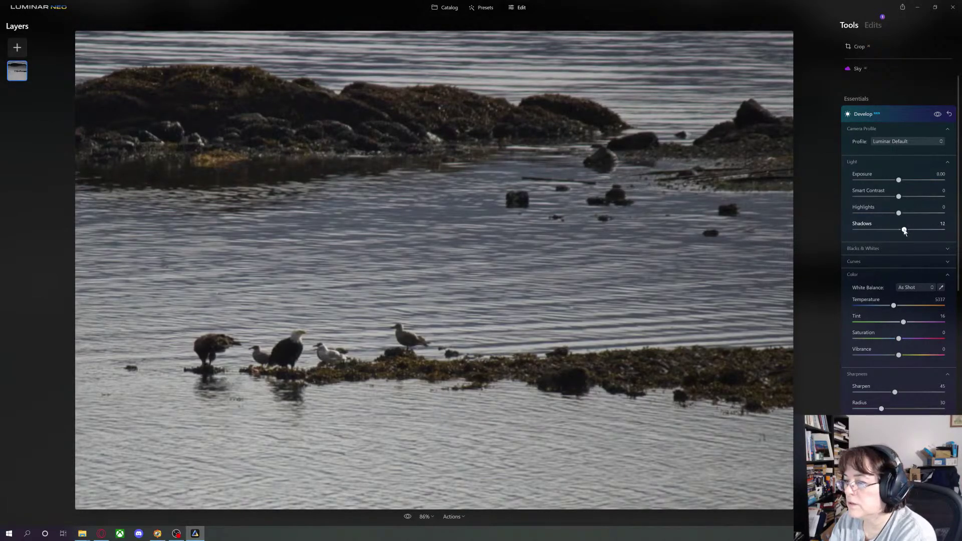
pyautogui.moveTo(889, 182); pyautogui.dragTo(891, 183)
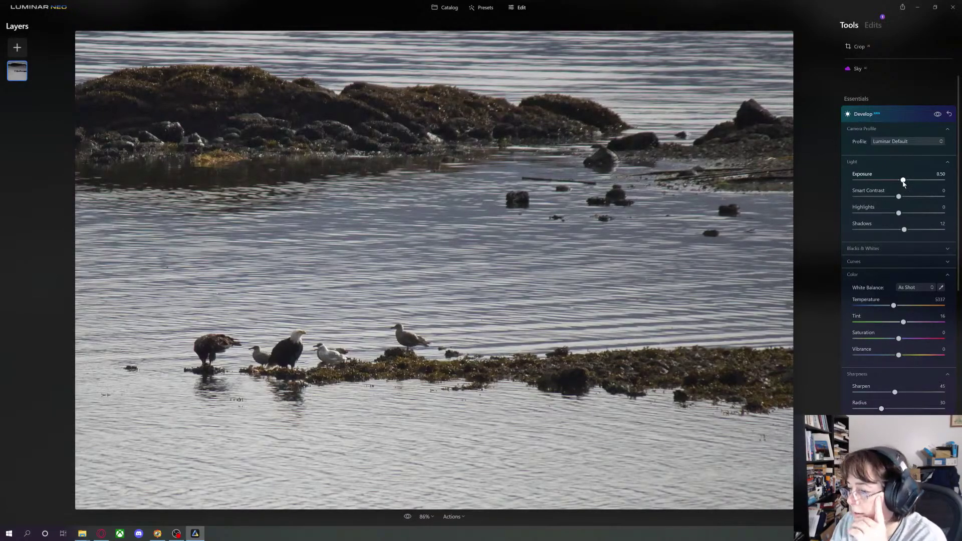
pyautogui.moveTo(904, 184); pyautogui.dragTo(905, 183)
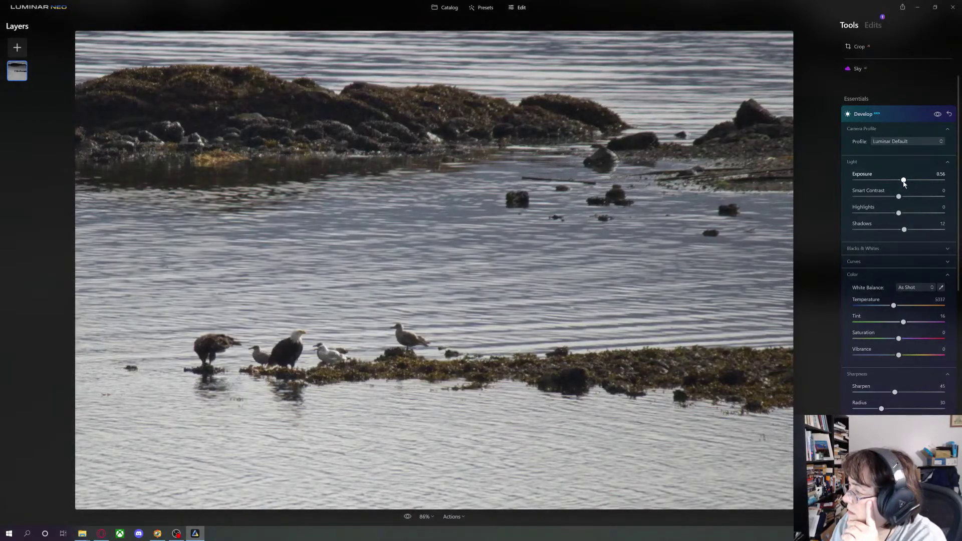
# Fine-tune the photo's light with Shadows at -3, Smart Contrast at -5 and Highlights at 13
pyautogui.moveTo(904, 231); pyautogui.dragTo(898, 232)
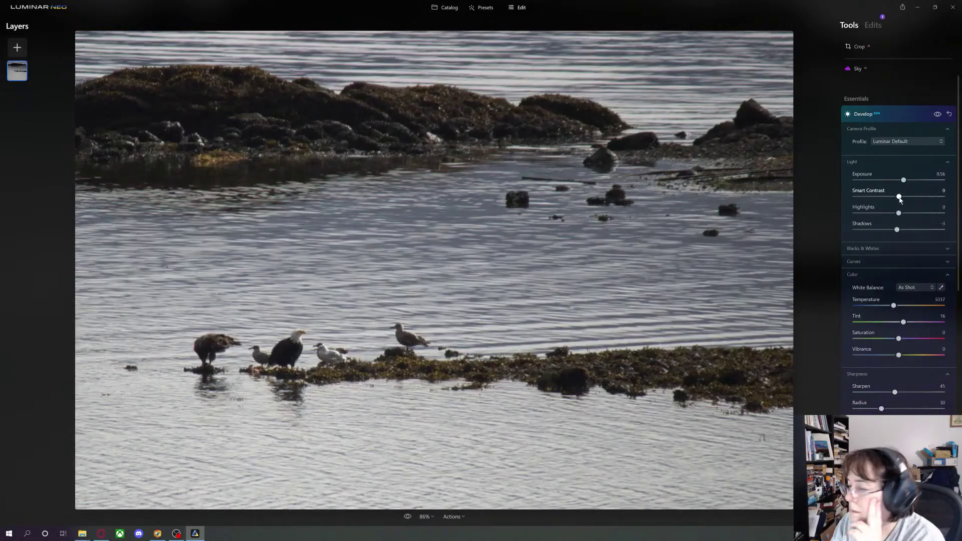
pyautogui.moveTo(900, 200); pyautogui.dragTo(892, 201)
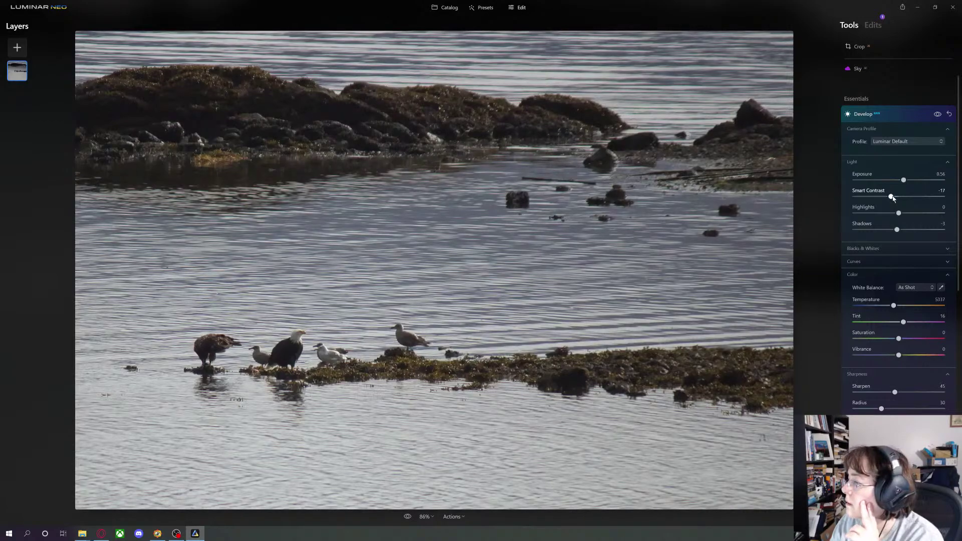
pyautogui.moveTo(892, 201); pyautogui.dragTo(908, 198)
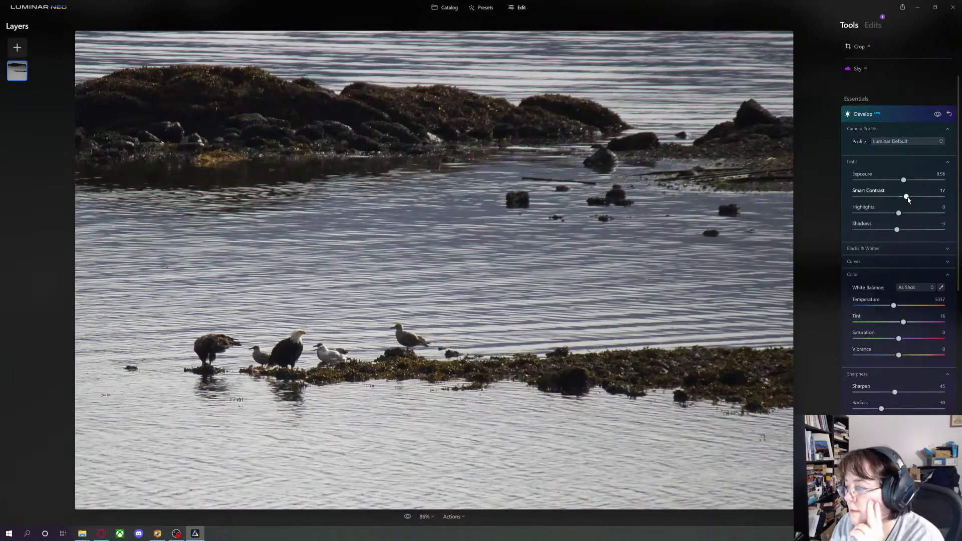
pyautogui.moveTo(908, 199)
pyautogui.mouseDown()
pyautogui.moveTo(898, 199)
pyautogui.moveTo(907, 215)
pyautogui.mouseUp()
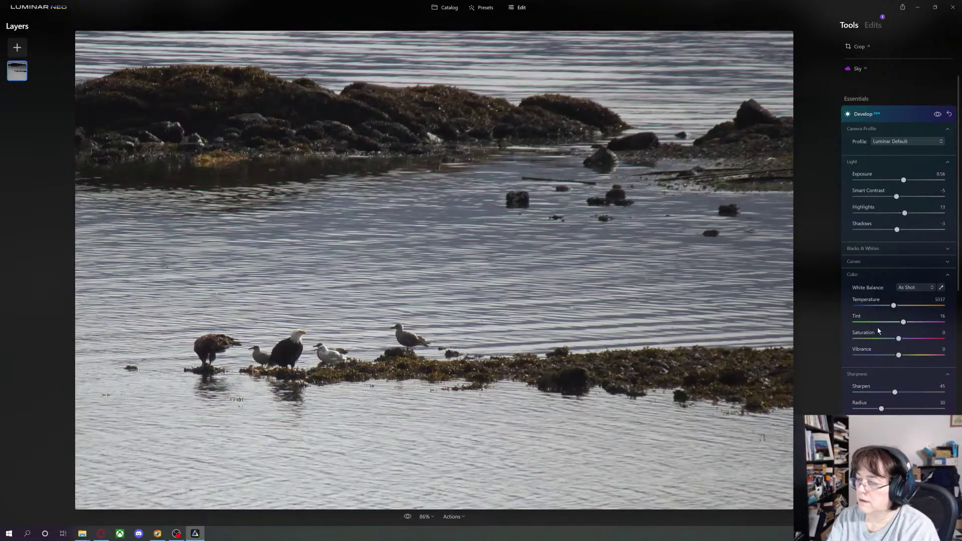
# View the sea lion photo IMG_0463.CR2 from the Photos-InWork folder at full size, then return to the folder's grid
pyautogui.click(448, 9)
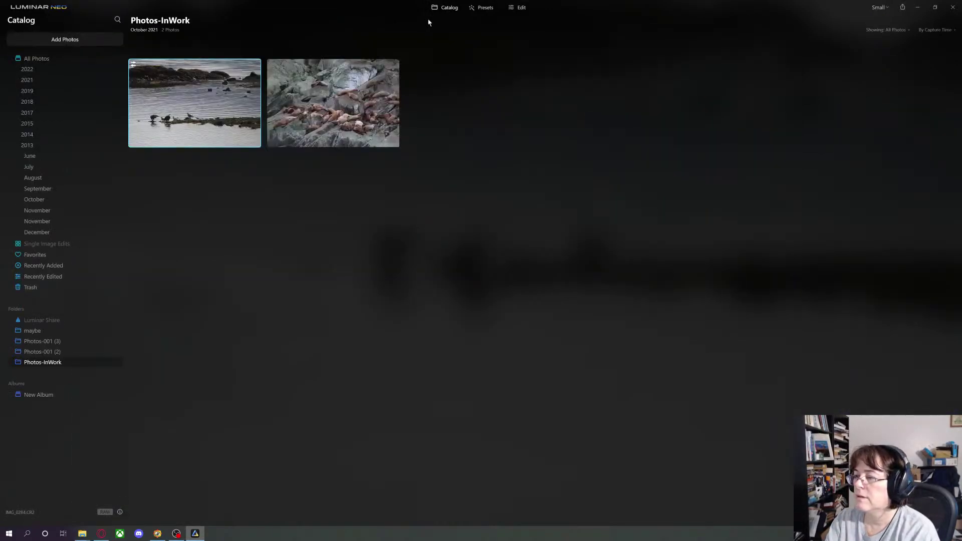
pyautogui.click(365, 97)
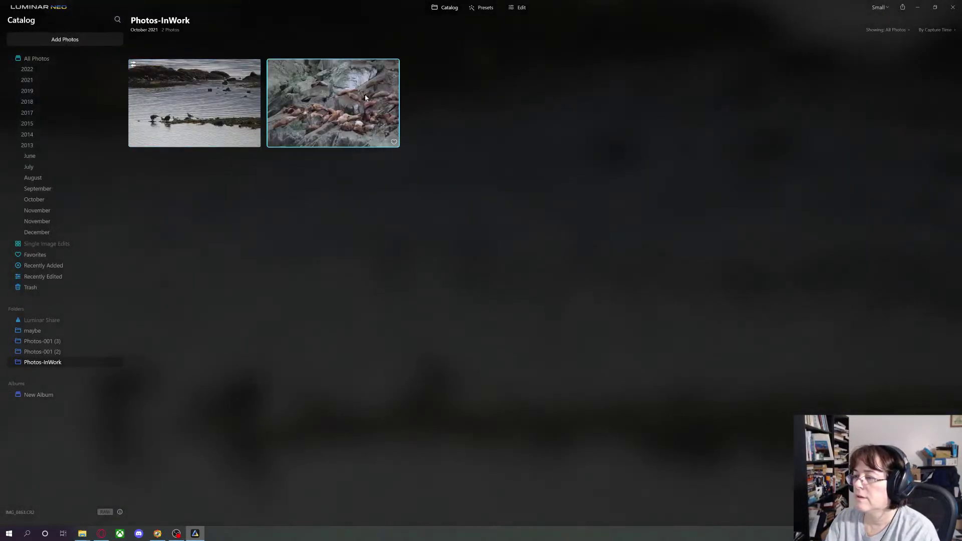
pyautogui.doubleClick(343, 112)
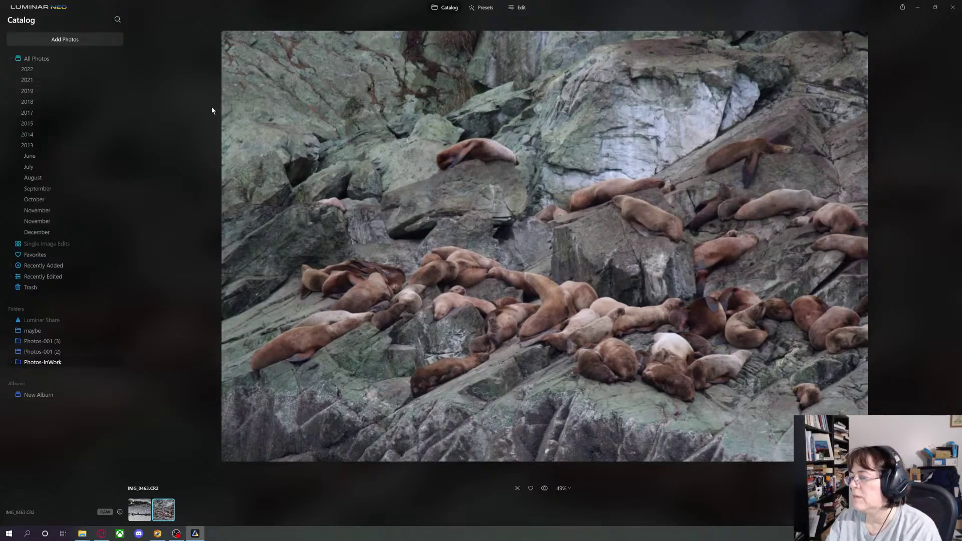
pyautogui.click(449, 8)
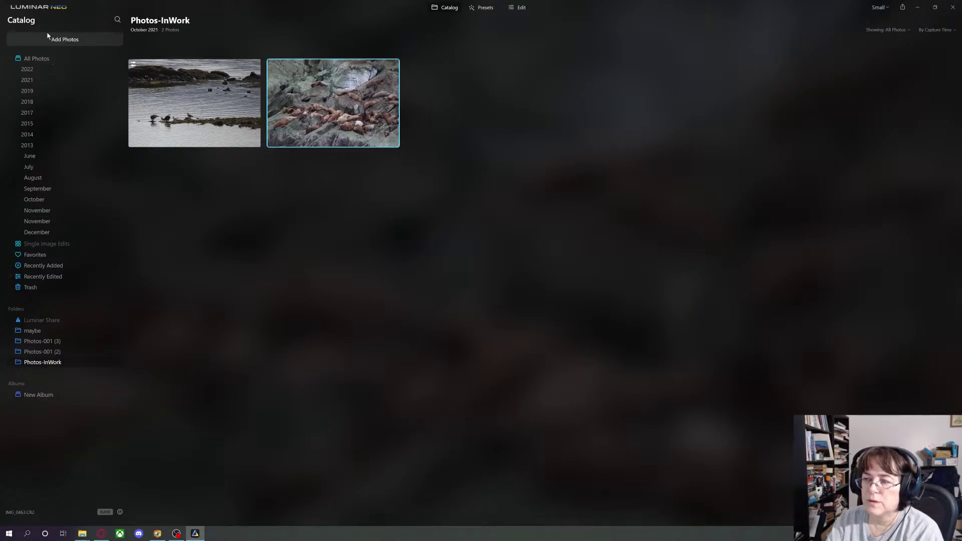
# Look through All Photos around the totem pole, mountain and sea lion shots for the next picture to enhance
pyautogui.click(45, 59)
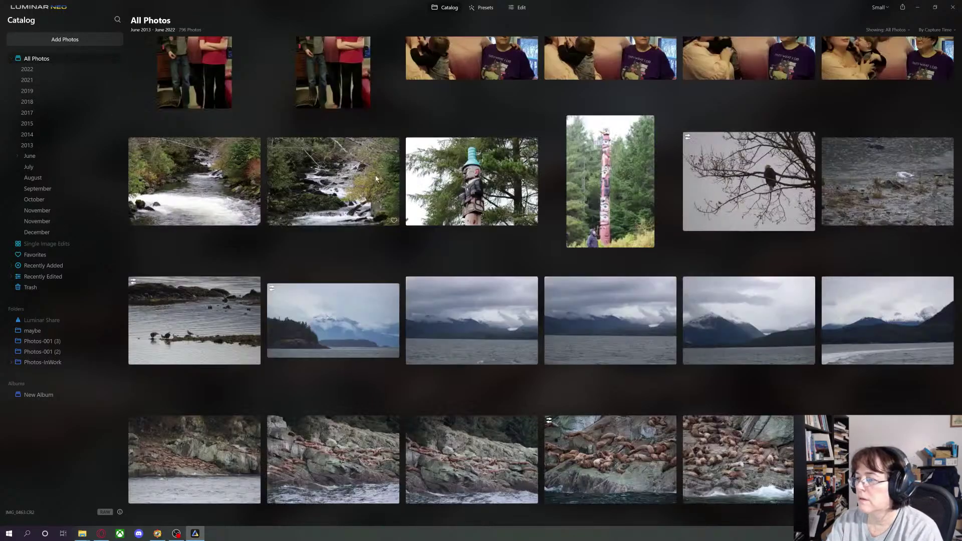
pyautogui.scroll(2, 586, 312)
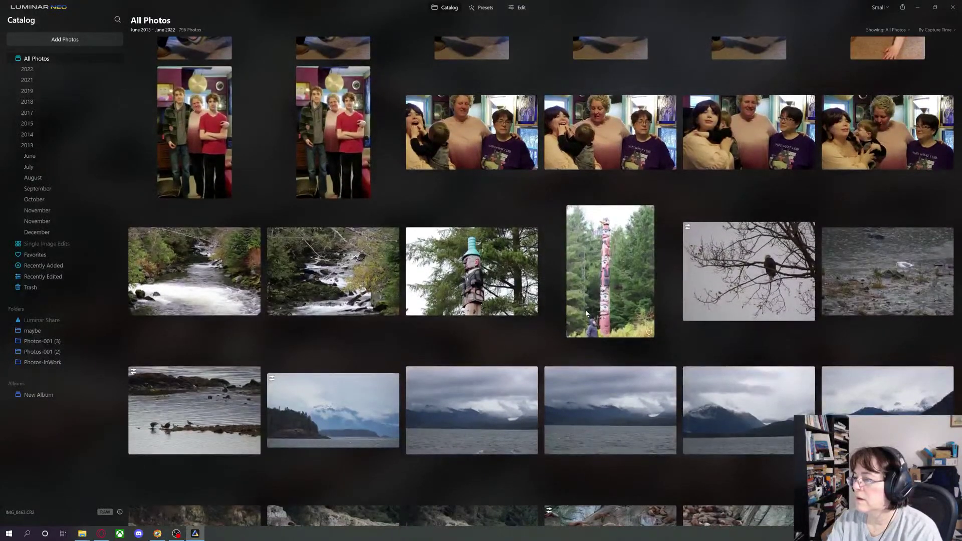
pyautogui.scroll(-4, 586, 314)
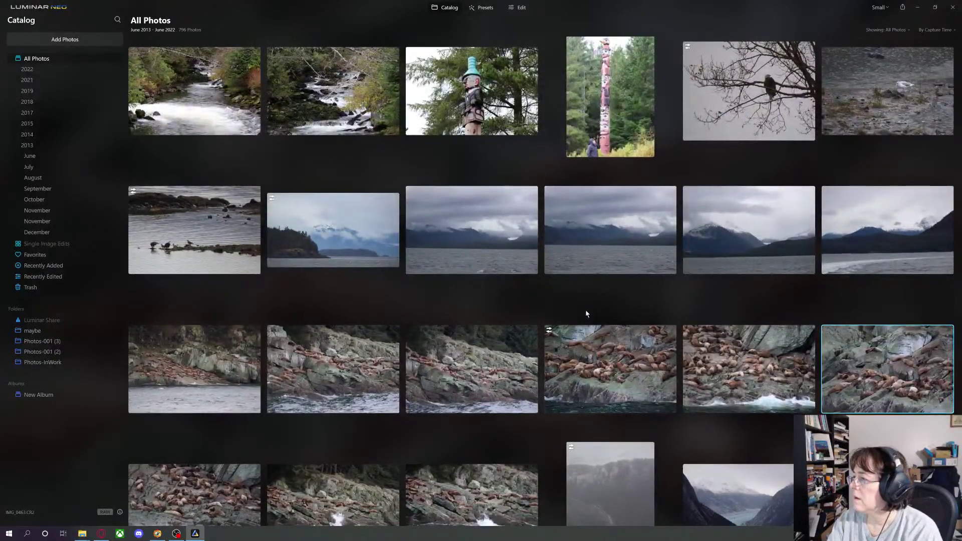
pyautogui.scroll(-3, 587, 314)
pyautogui.scroll(3, 586, 314)
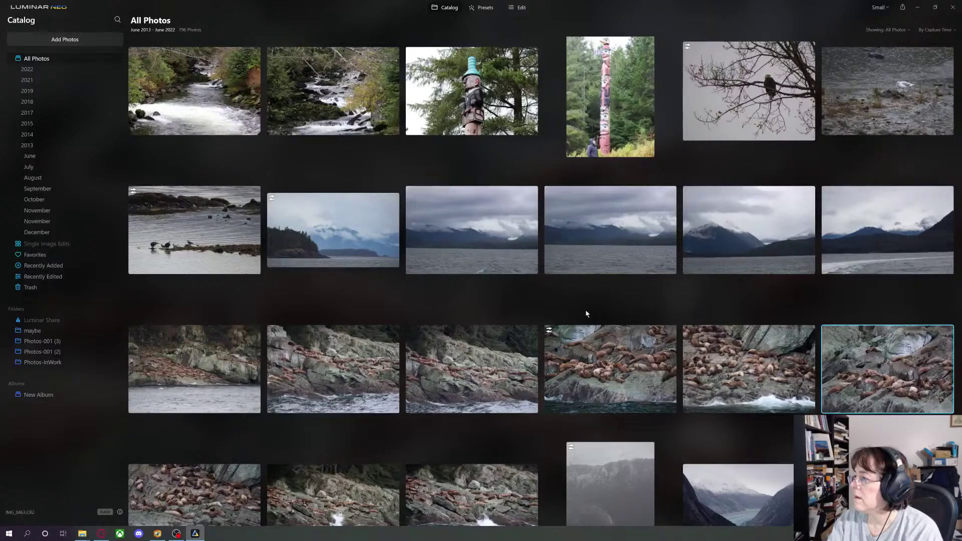
# Mark the shoreline birds, the blue island and mountain view, and the bird-in-bare-tree photo as favorites in All Photos
pyautogui.scroll(2, 586, 314)
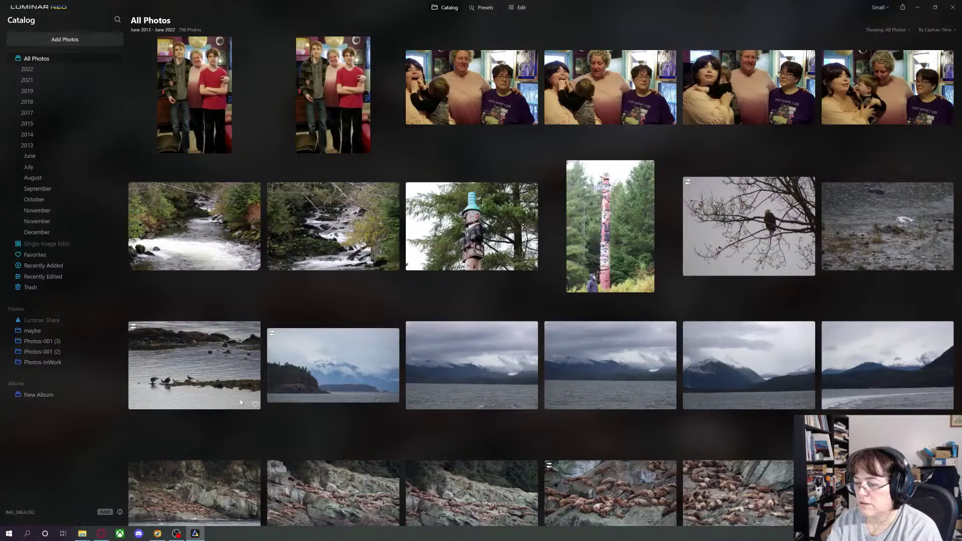
pyautogui.click(255, 404)
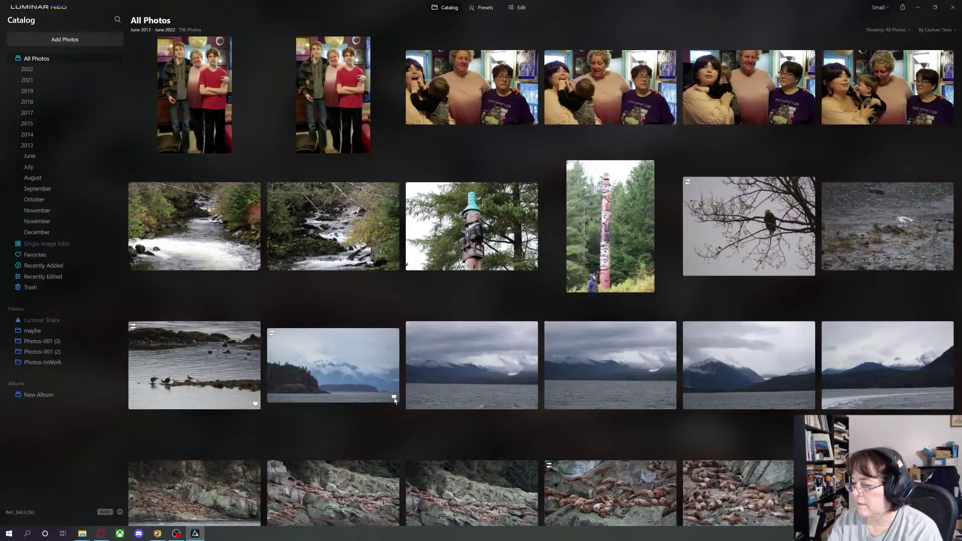
pyautogui.click(394, 397)
pyautogui.moveTo(584, 377)
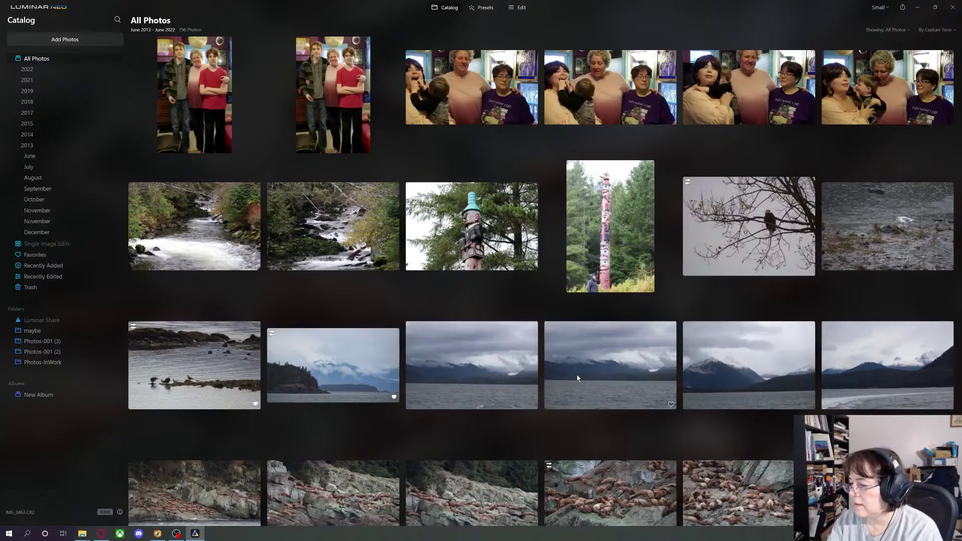
pyautogui.click(810, 270)
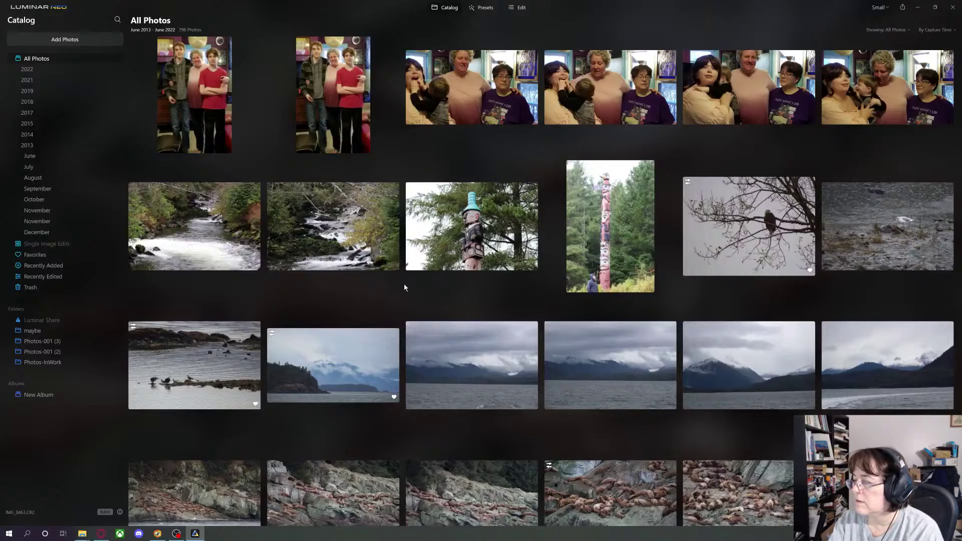
# Look through All Photos down to the desert panoramas at the end of the catalog and select the last panorama
pyautogui.scroll(5, 404, 284)
pyautogui.scroll(2, 405, 289)
pyautogui.scroll(-10, 404, 290)
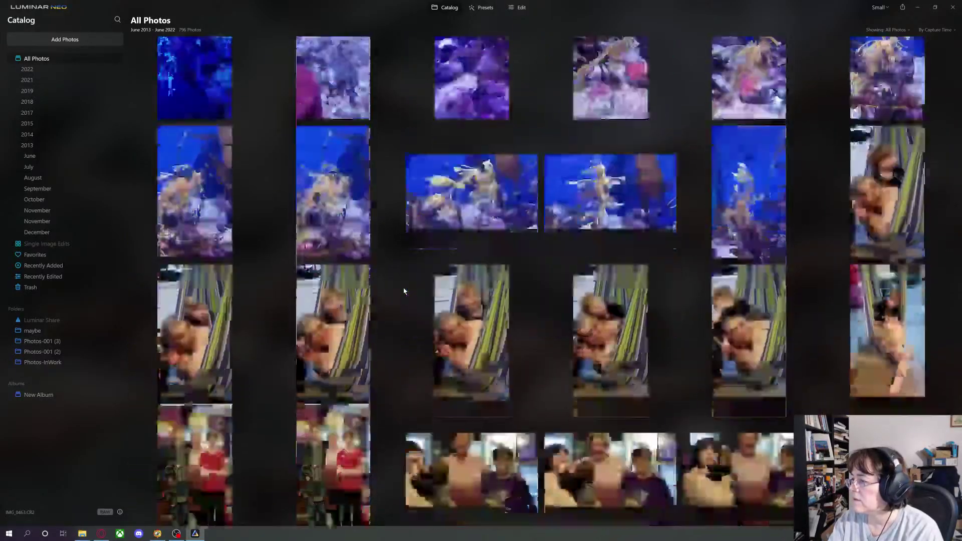
pyautogui.scroll(-5, 405, 289)
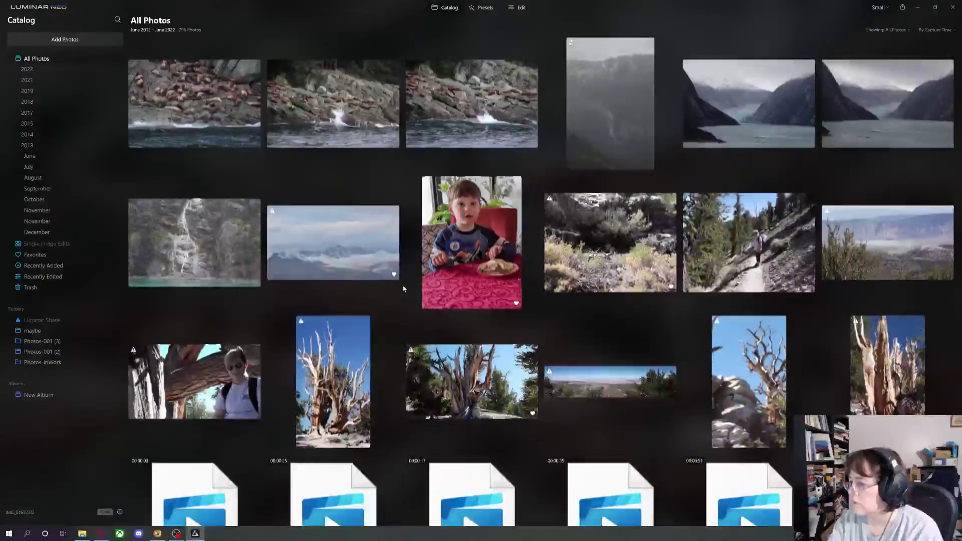
pyautogui.scroll(1, 403, 289)
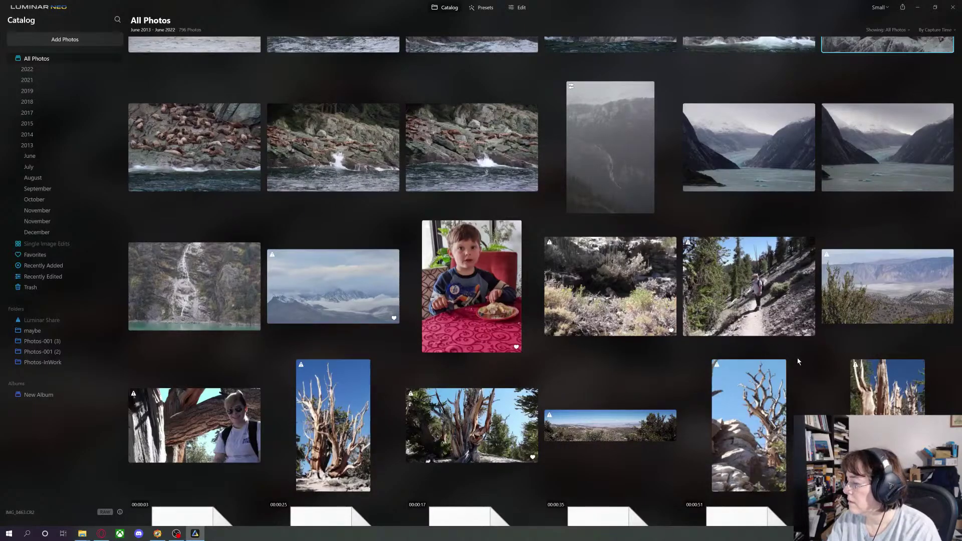
pyautogui.scroll(-5, 798, 362)
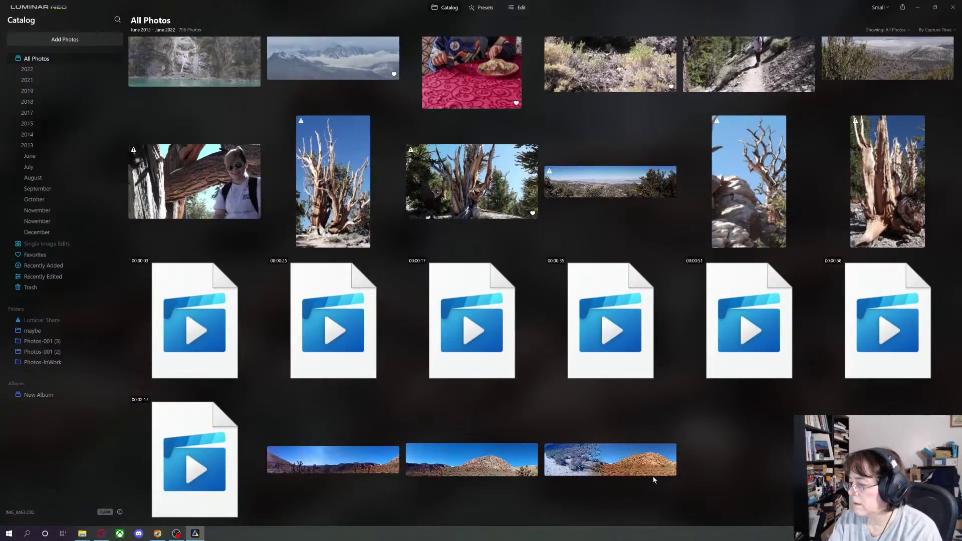
pyautogui.click(626, 467)
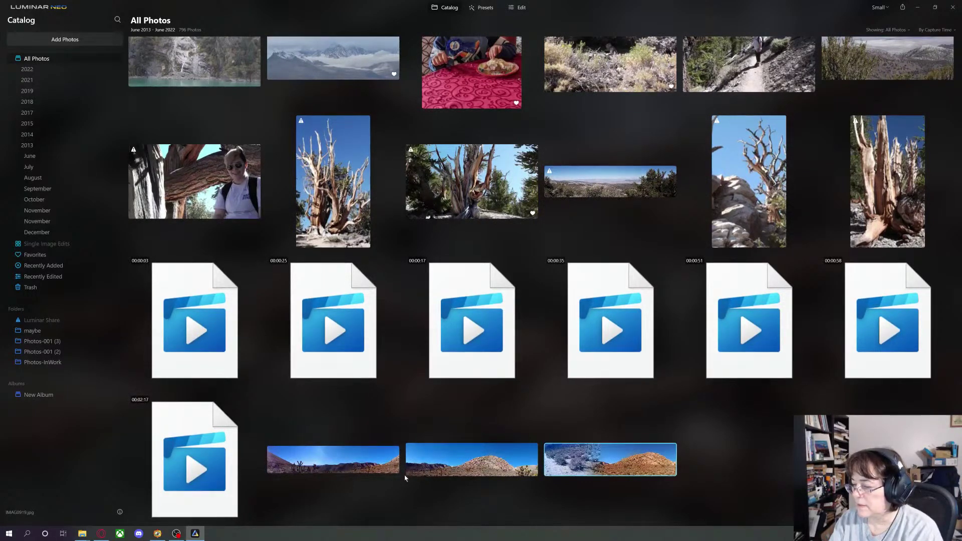
# Look back through All Photos, past the sea lion and aquarium shots to the dog, cabin and tepee pictures, for photos to edit
pyautogui.scroll(15, 326, 466)
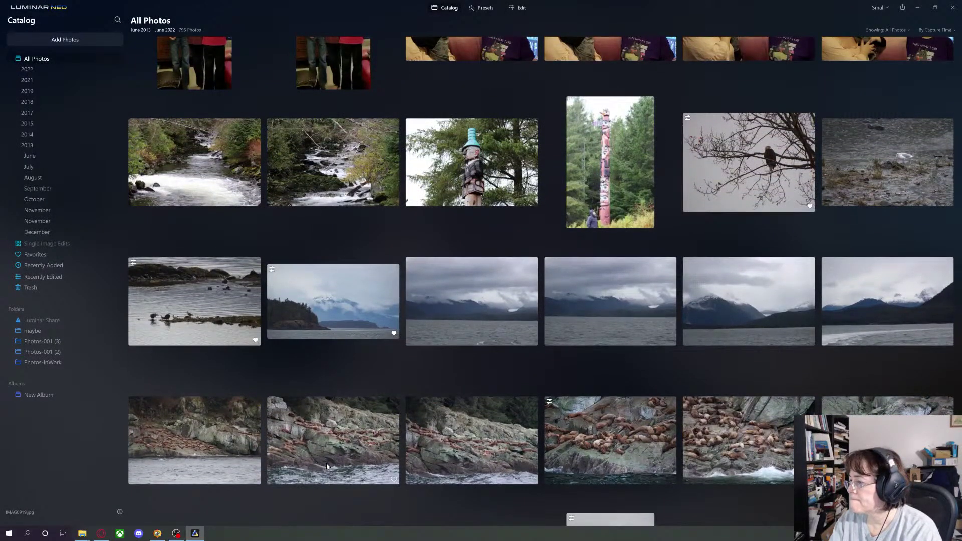
pyautogui.scroll(-2, 326, 464)
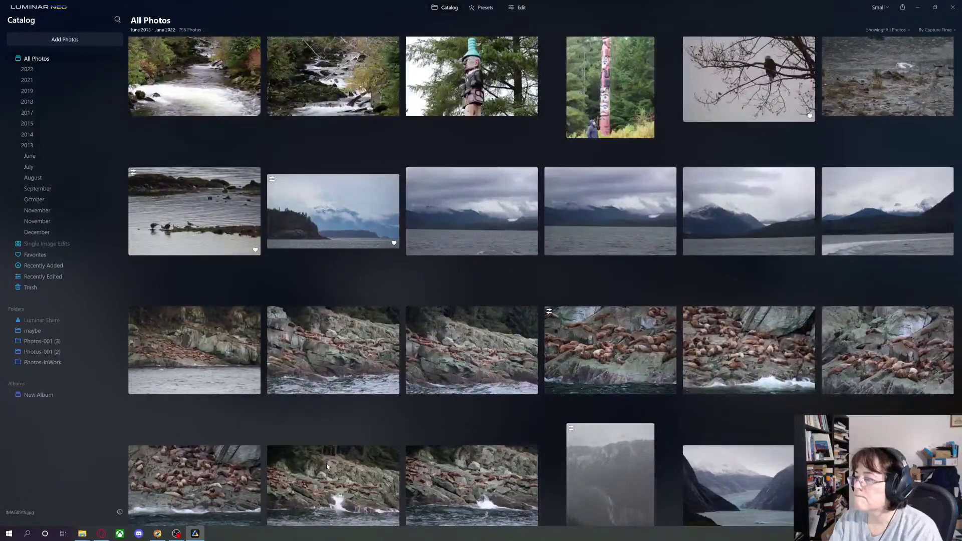
pyautogui.scroll(15, 326, 464)
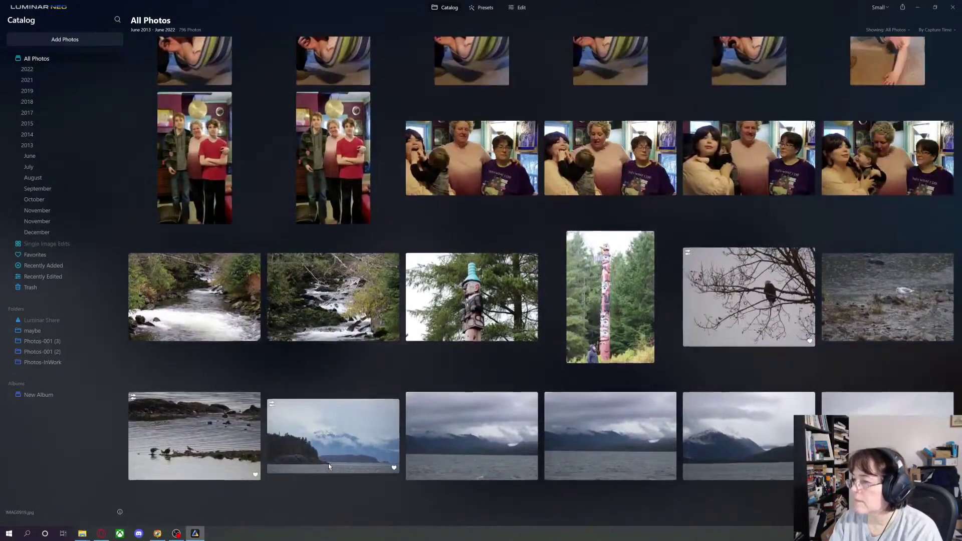
pyautogui.scroll(15, 328, 464)
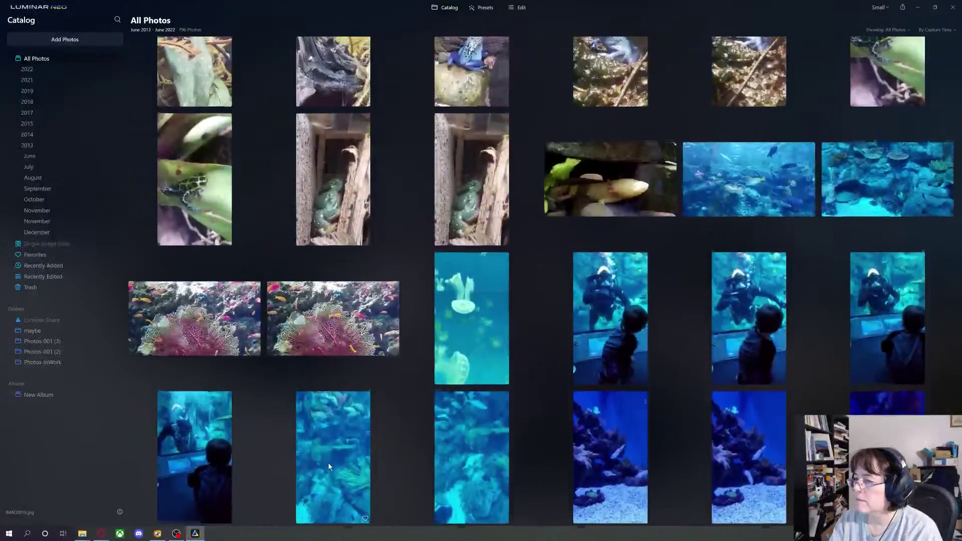
pyautogui.scroll(3, 328, 466)
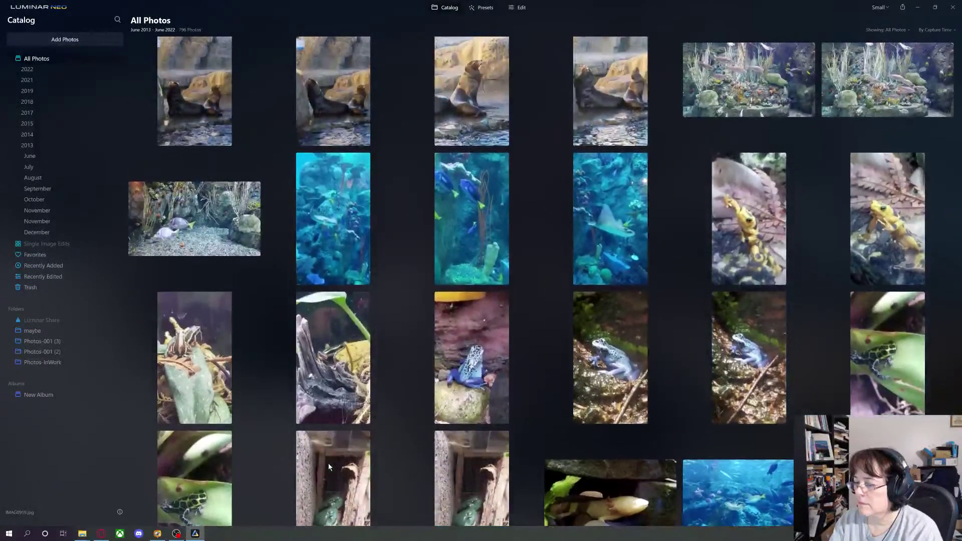
pyautogui.scroll(3, 328, 464)
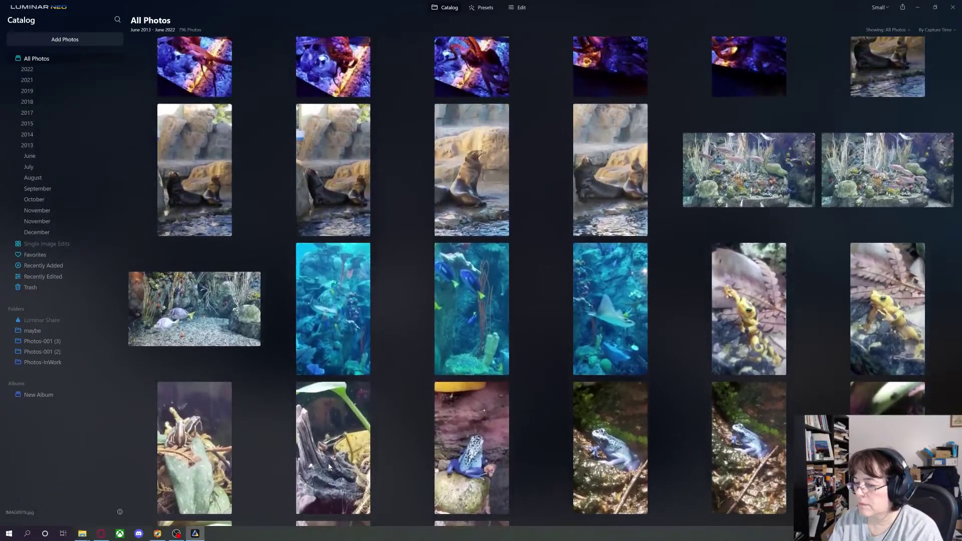
pyautogui.scroll(8, 329, 467)
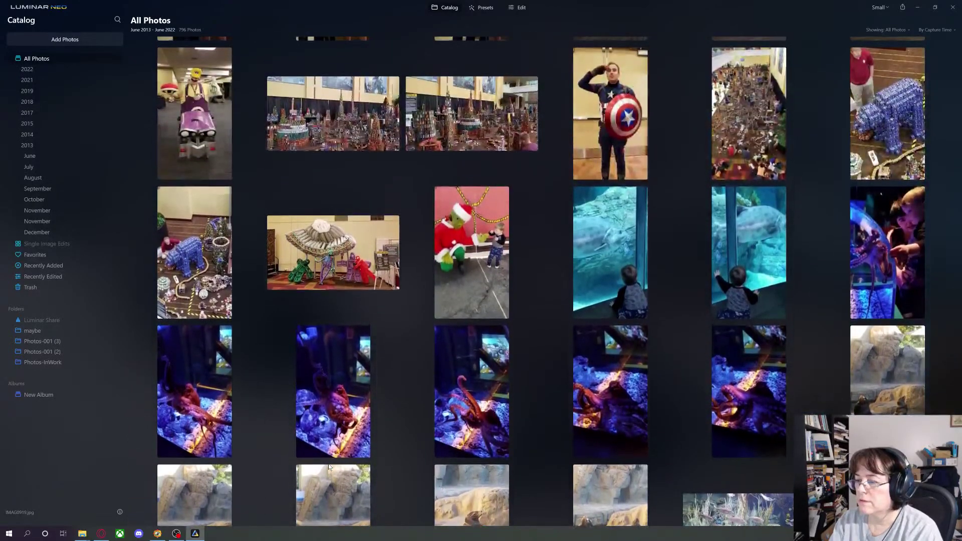
pyautogui.scroll(15, 329, 466)
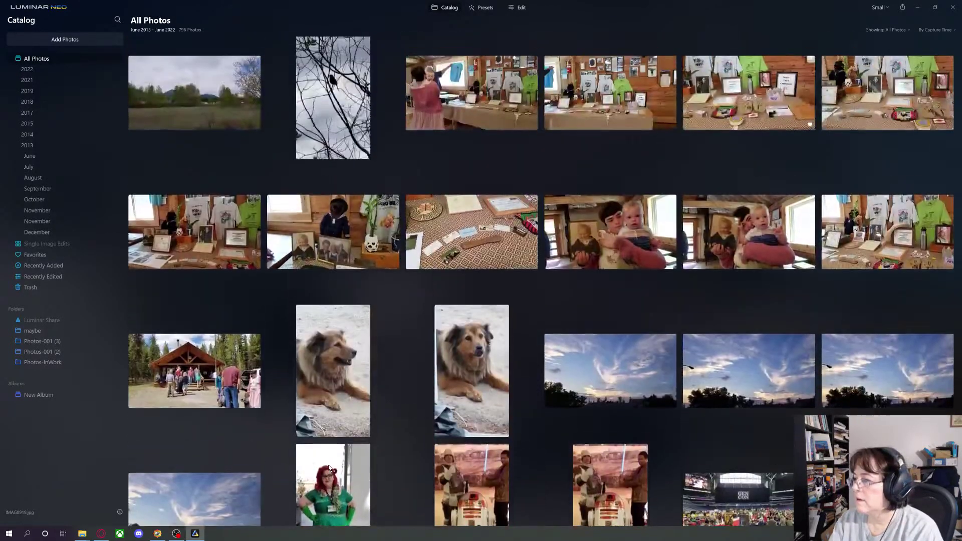
pyautogui.scroll(6, 329, 465)
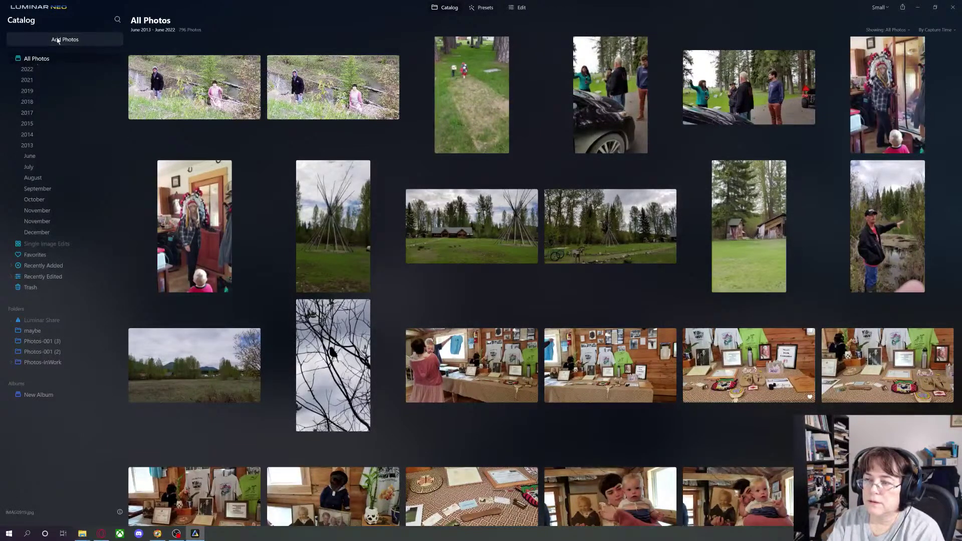
# Add the AmazonPhotos (10) folder from the Photos-JPG folder on New Volume to the catalog
pyautogui.click(58, 41)
pyautogui.click(44, 70)
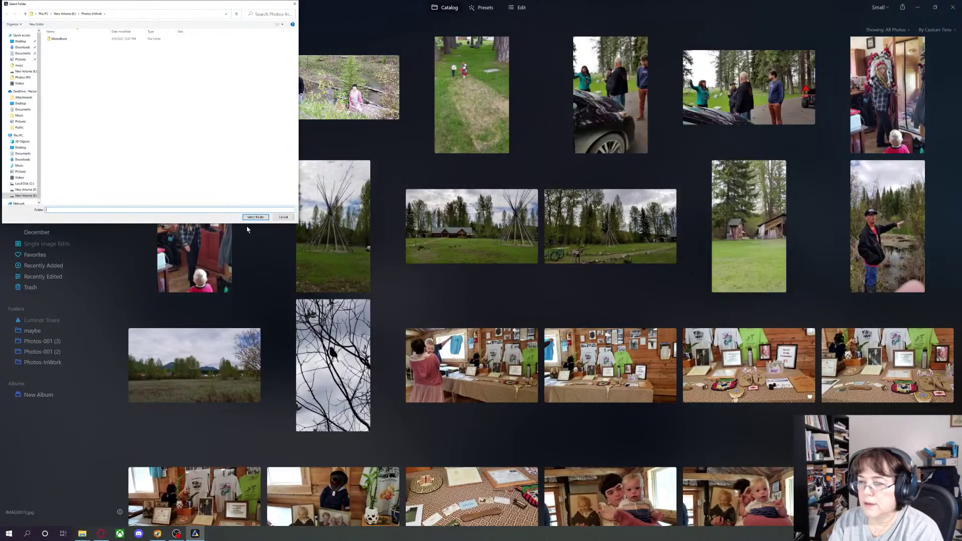
pyautogui.click(26, 195)
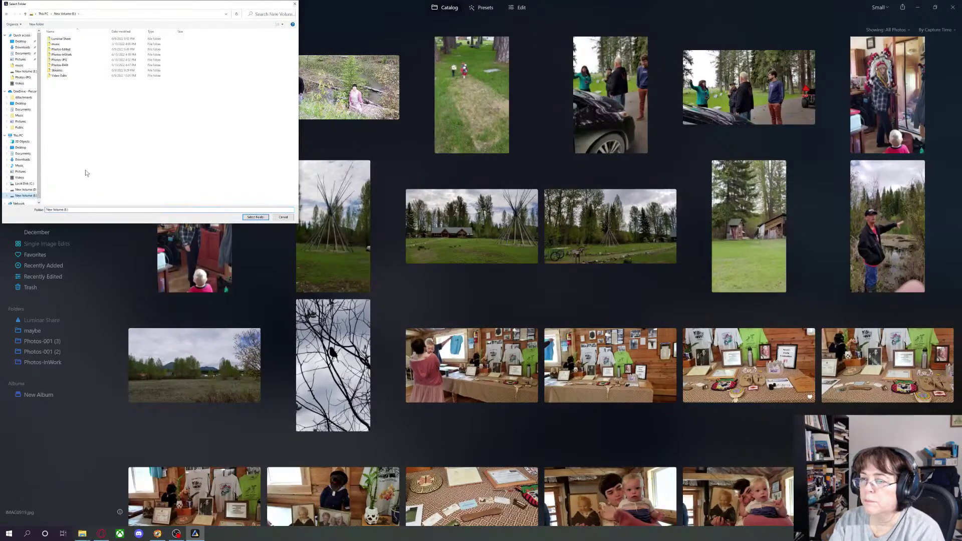
pyautogui.doubleClick(63, 60)
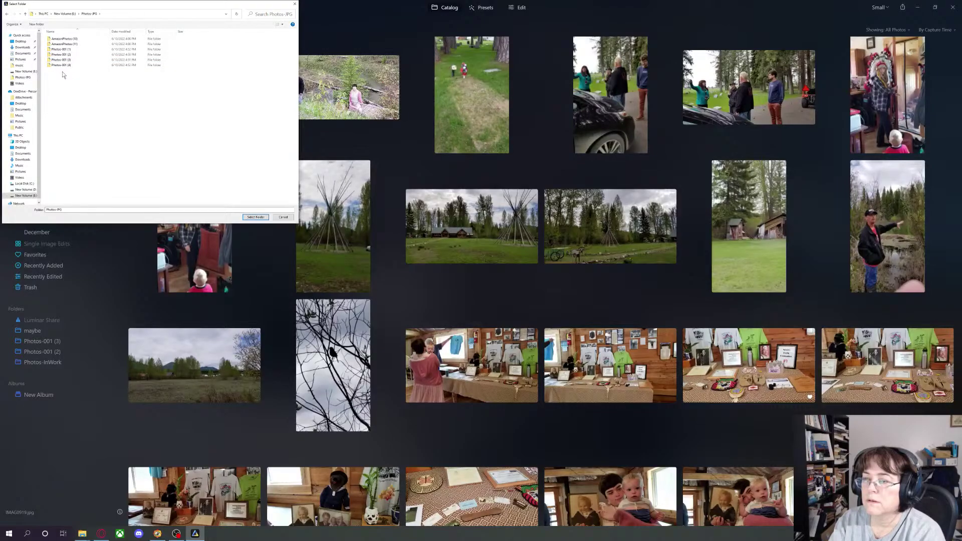
pyautogui.moveTo(115, 5); pyautogui.dragTo(162, 49)
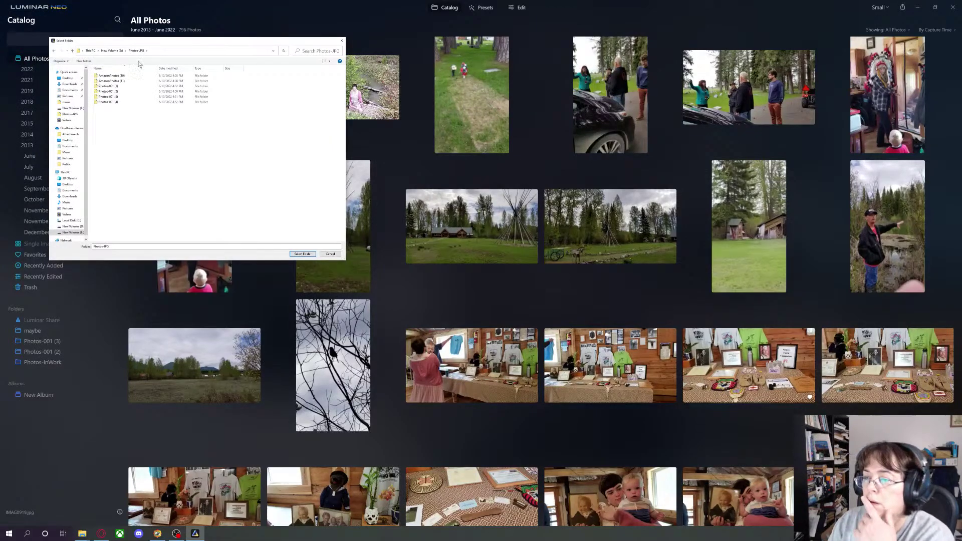
pyautogui.click(122, 76)
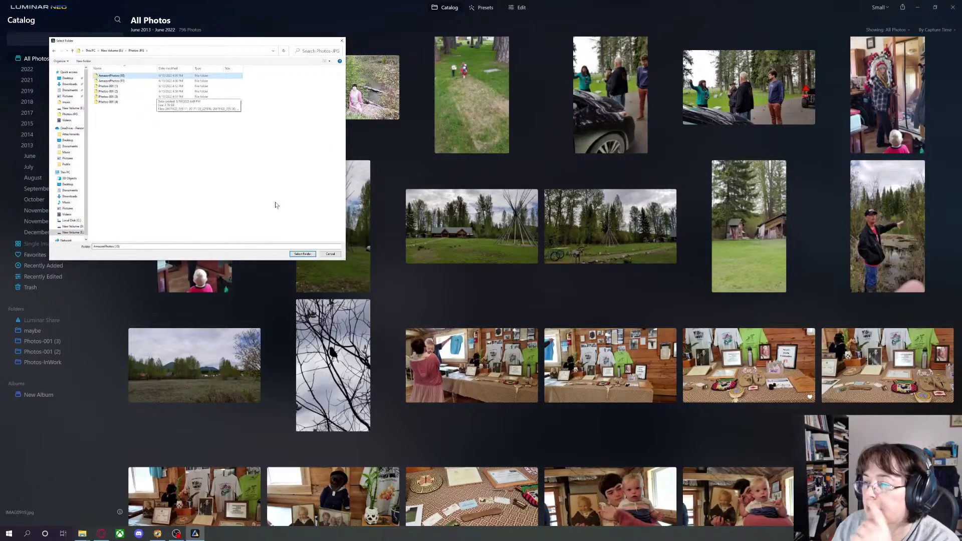
pyautogui.click(307, 255)
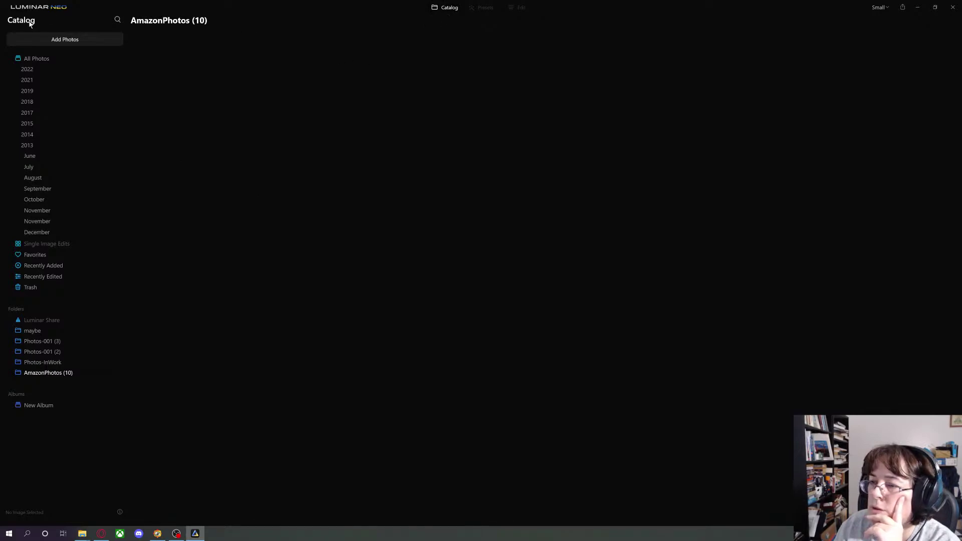
# Add the AmazonPhotos (11) folder from Photos-JPG to the catalog
pyautogui.click(50, 39)
pyautogui.click(46, 66)
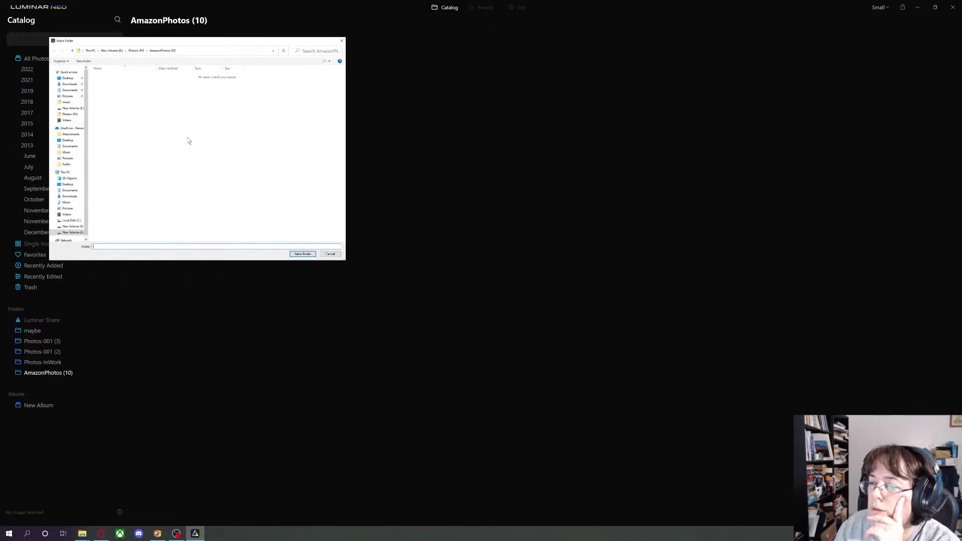
pyautogui.click(72, 233)
pyautogui.doubleClick(106, 97)
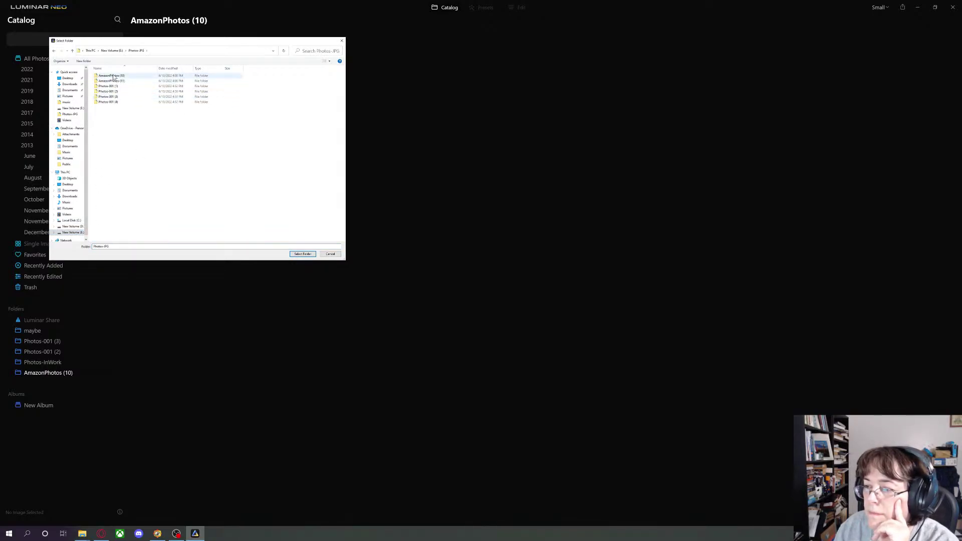
pyautogui.click(113, 81)
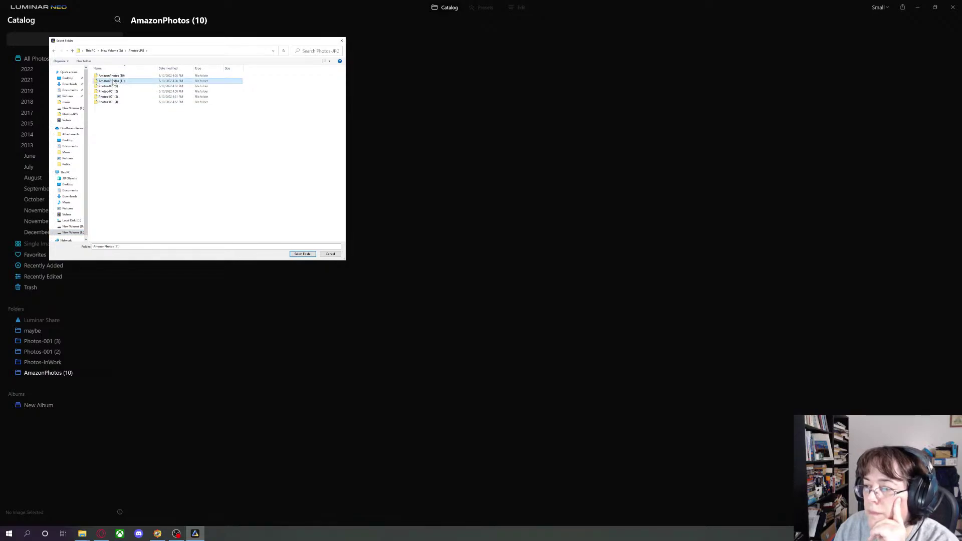
pyautogui.click(305, 254)
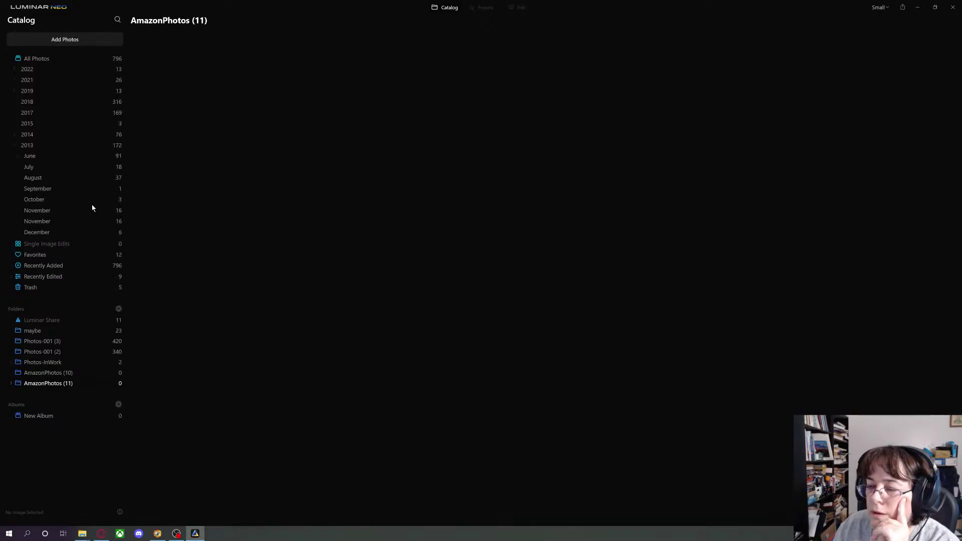
# Add the Photos-001 (1) folder from Photos-JPG to the catalog
pyautogui.click(53, 40)
pyautogui.click(46, 70)
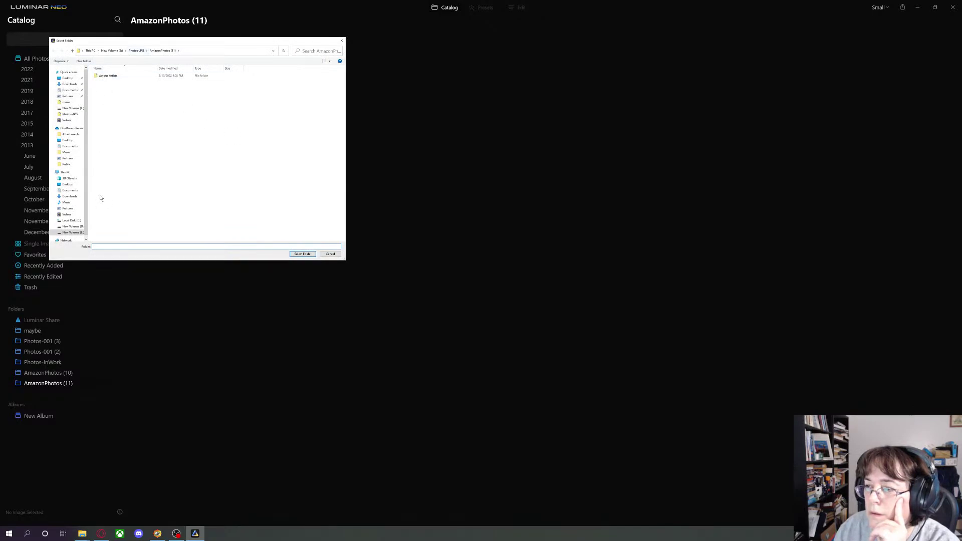
pyautogui.click(72, 233)
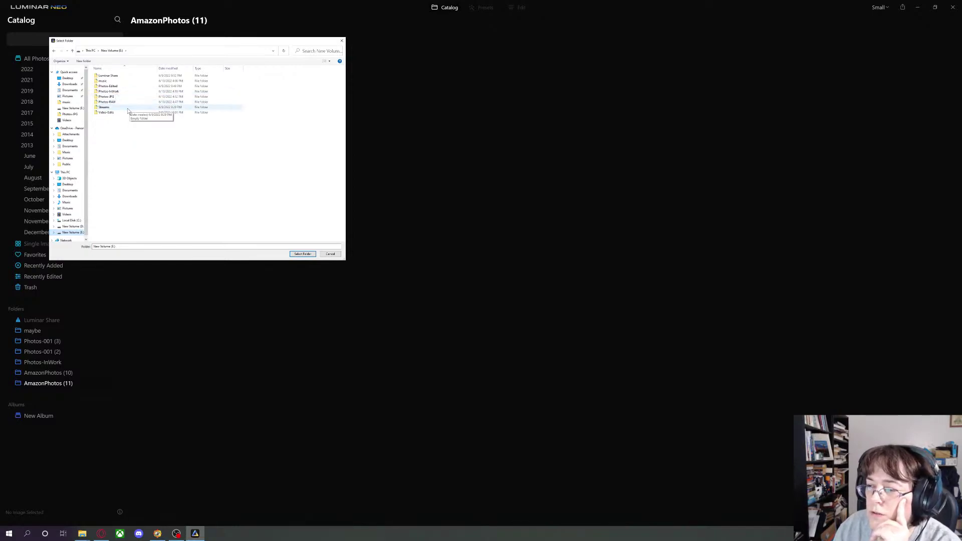
pyautogui.click(110, 98)
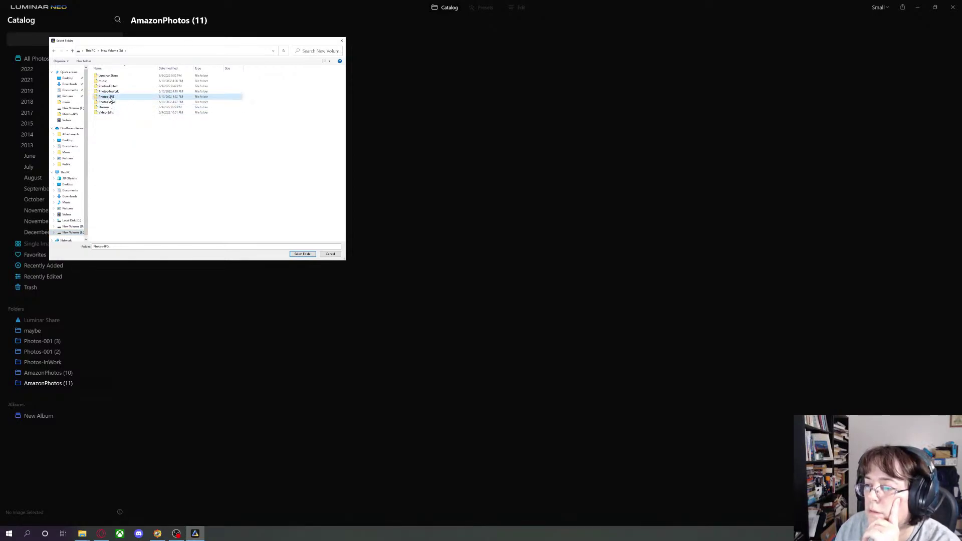
pyautogui.doubleClick(110, 98)
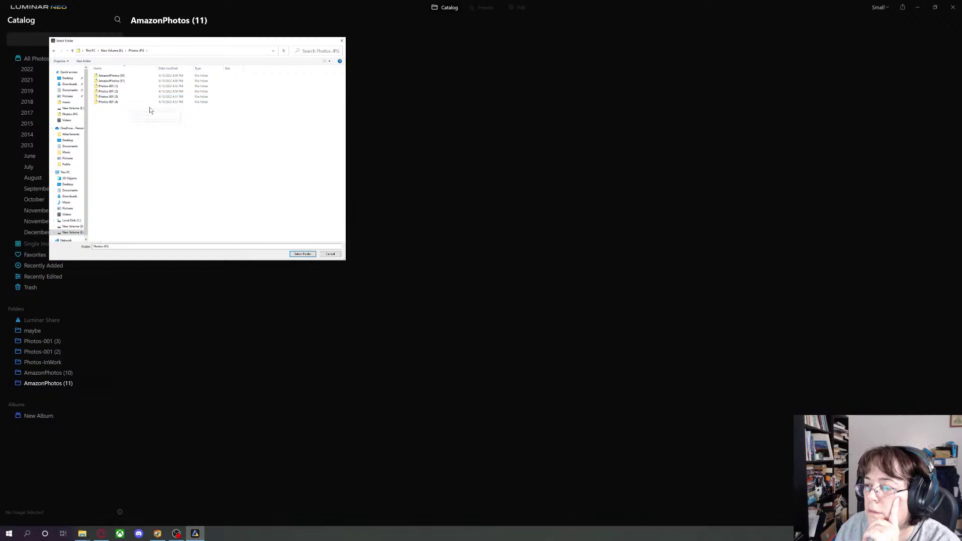
pyautogui.click(108, 86)
pyautogui.click(301, 255)
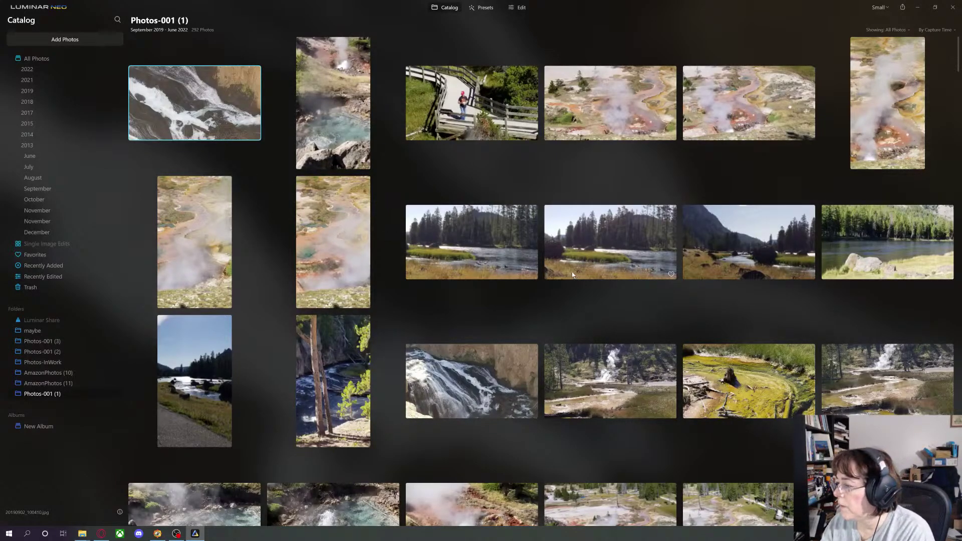
# Look through the Photos-001 (1) folder, from the hot springs past the glass sculptures and bison to the steam vents, for photos to edit
pyautogui.scroll(-3, 664, 300)
pyautogui.scroll(-10, 664, 301)
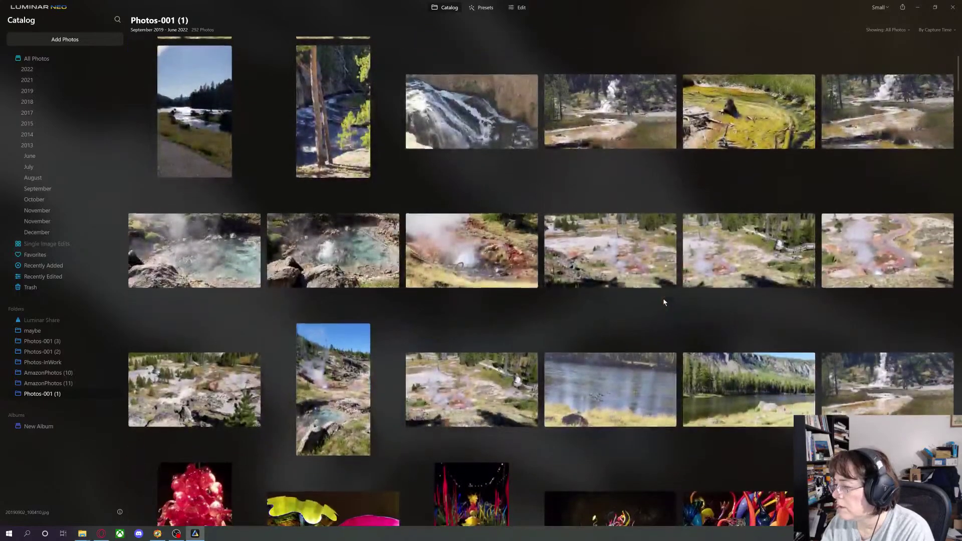
pyautogui.scroll(5, 587, 295)
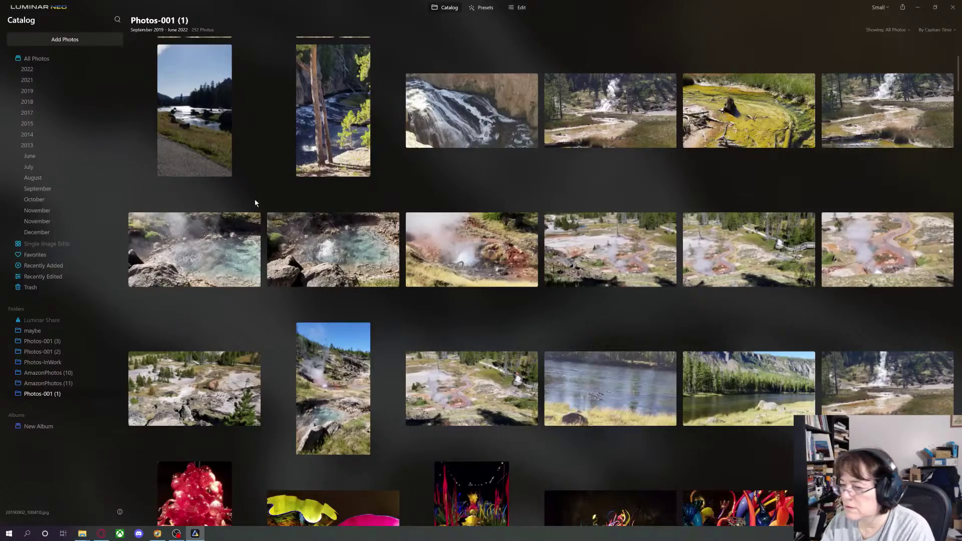
pyautogui.scroll(8, 576, 345)
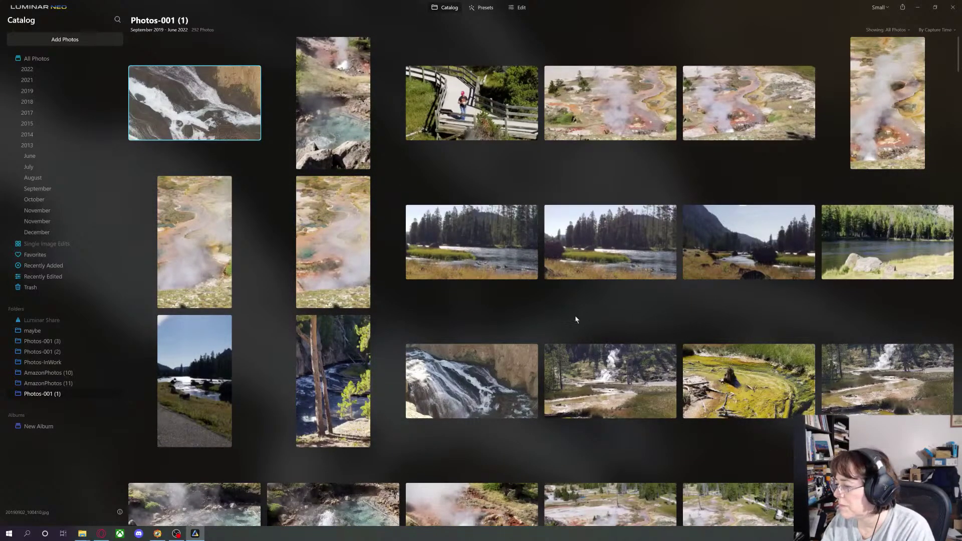
pyautogui.scroll(-3, 464, 328)
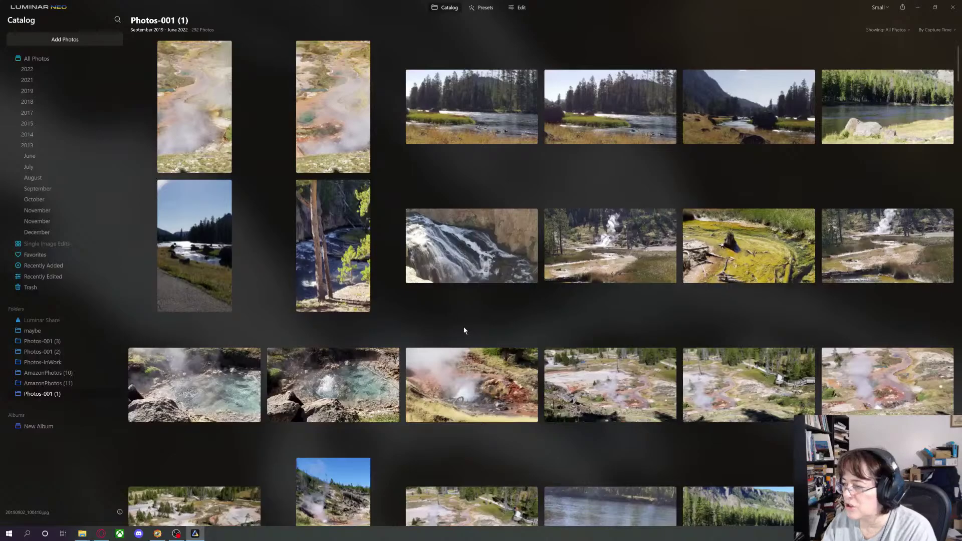
pyautogui.scroll(-5, 464, 331)
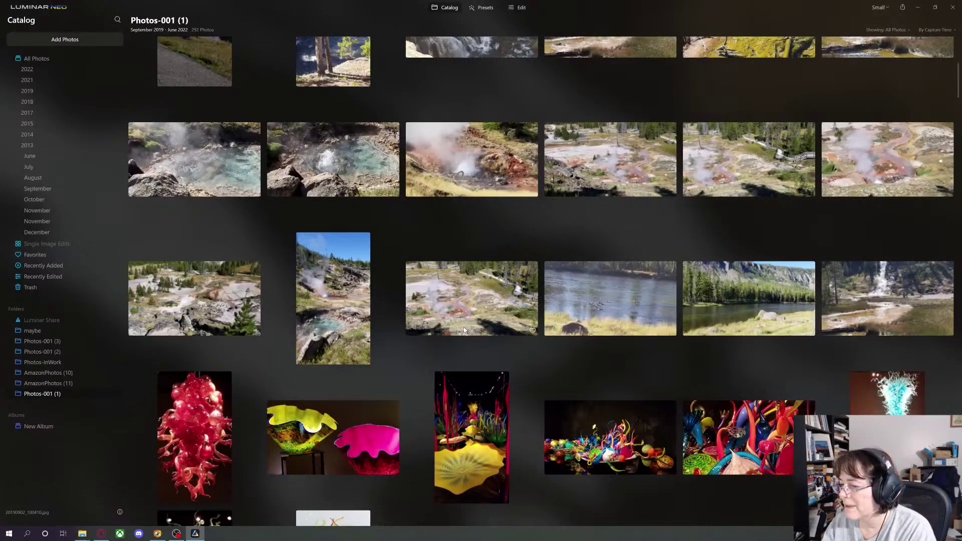
pyautogui.scroll(-2, 464, 331)
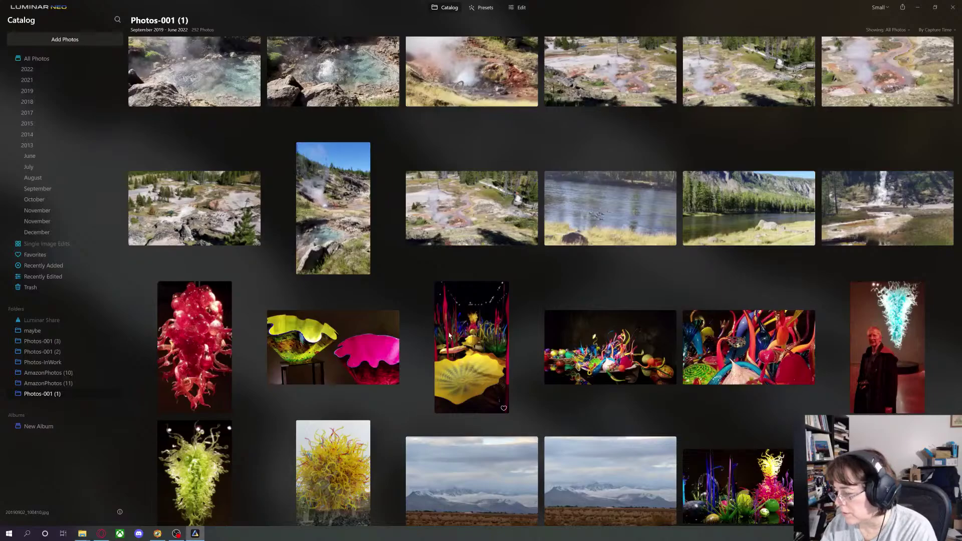
pyautogui.scroll(-4, 666, 337)
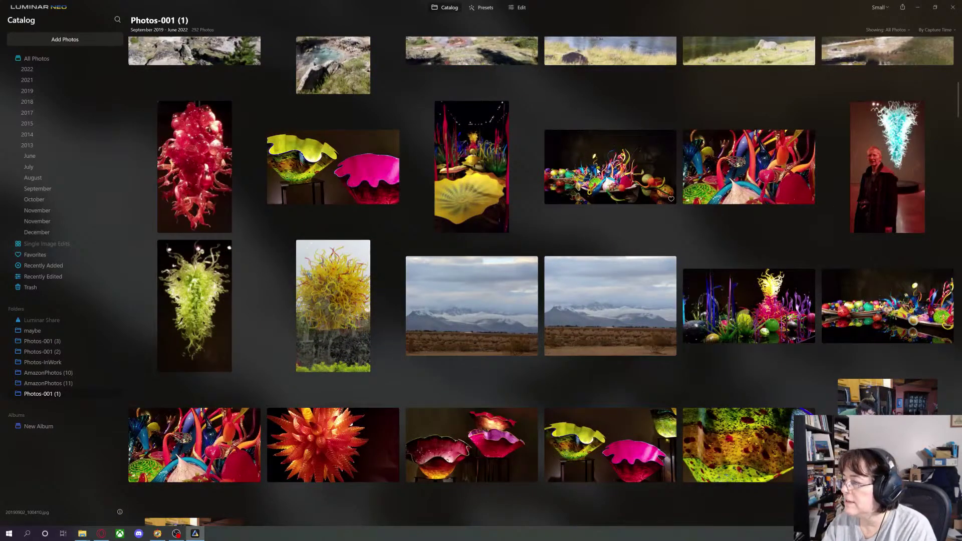
pyautogui.scroll(-6, 582, 368)
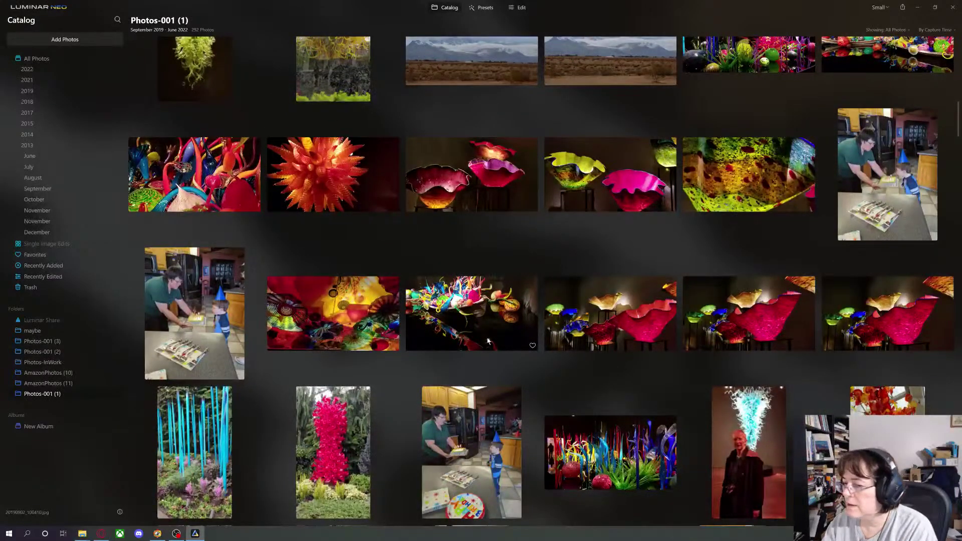
pyautogui.scroll(-3, 608, 333)
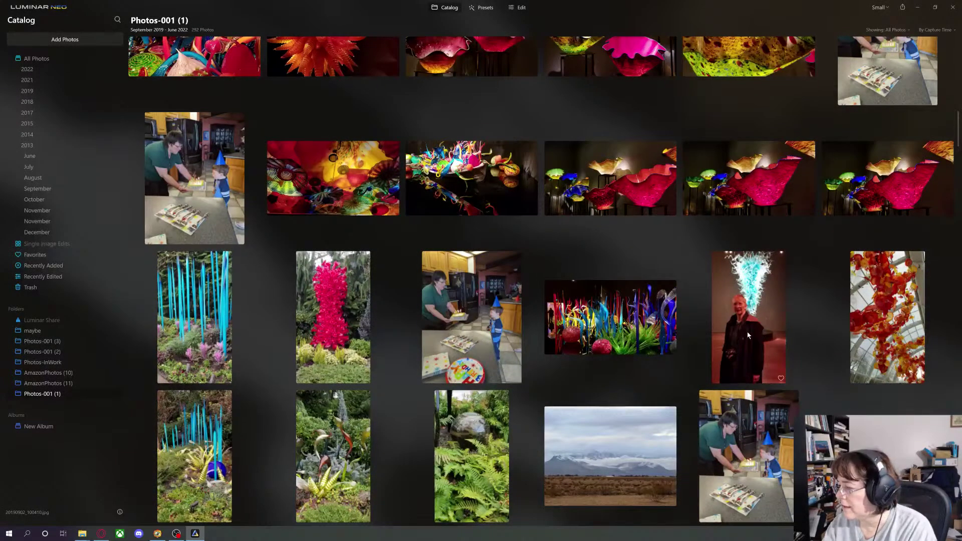
pyautogui.scroll(-5, 533, 336)
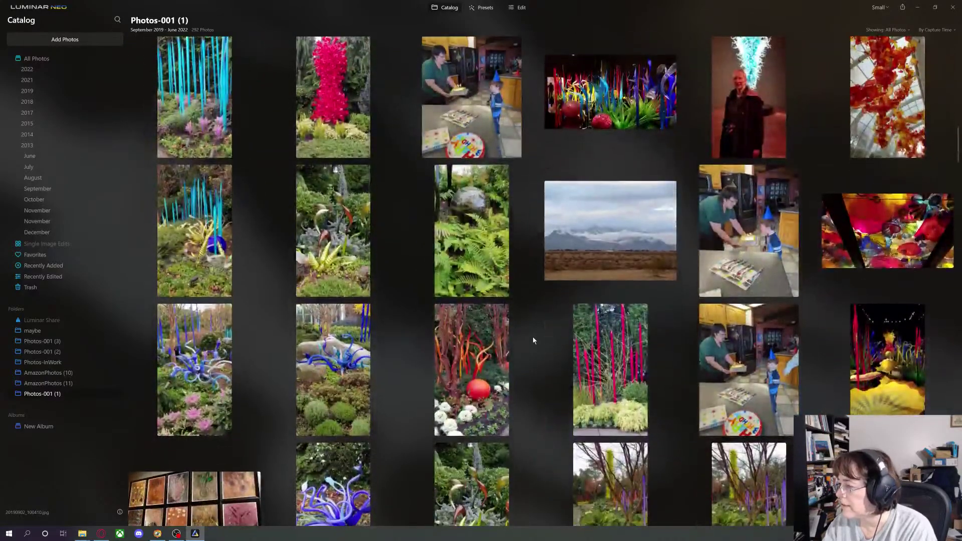
pyautogui.scroll(-5, 533, 340)
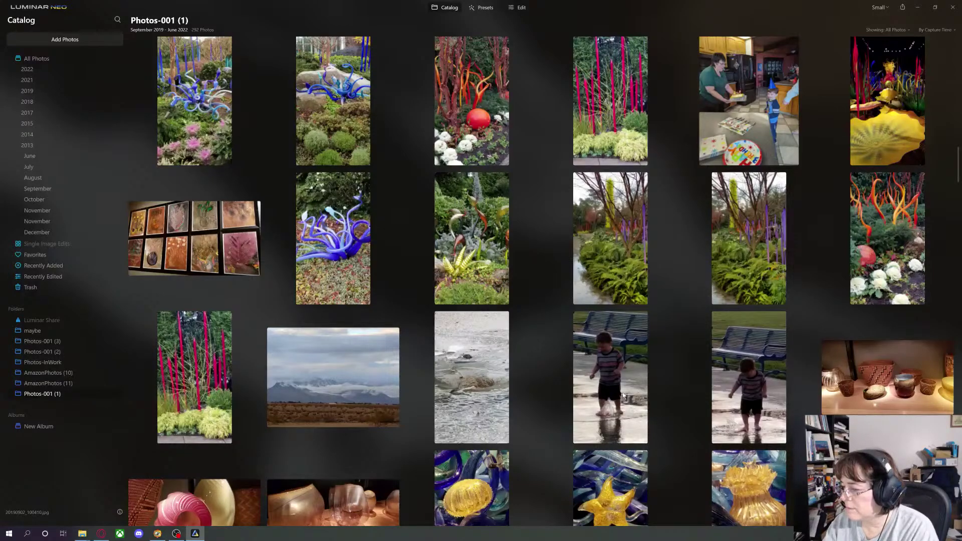
pyautogui.scroll(-7, 537, 380)
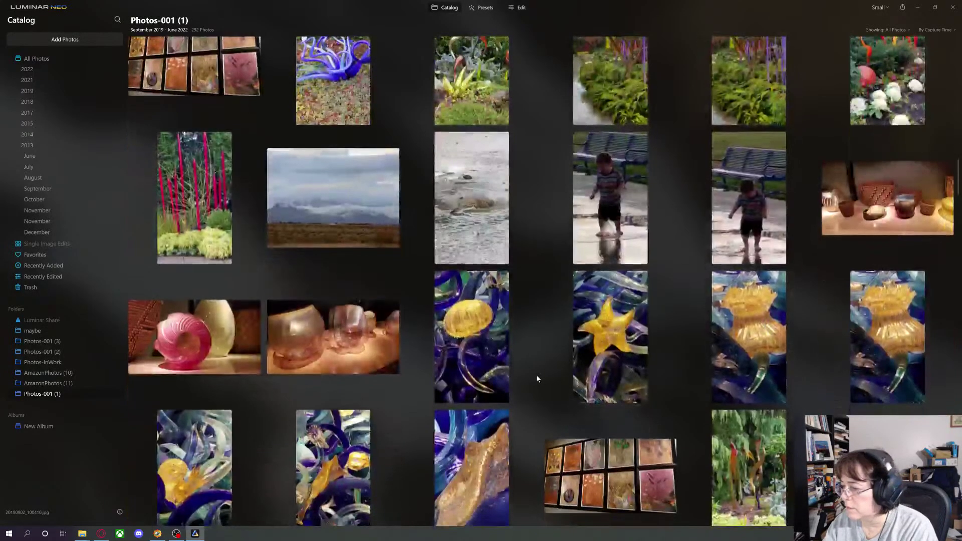
pyautogui.scroll(-4, 537, 379)
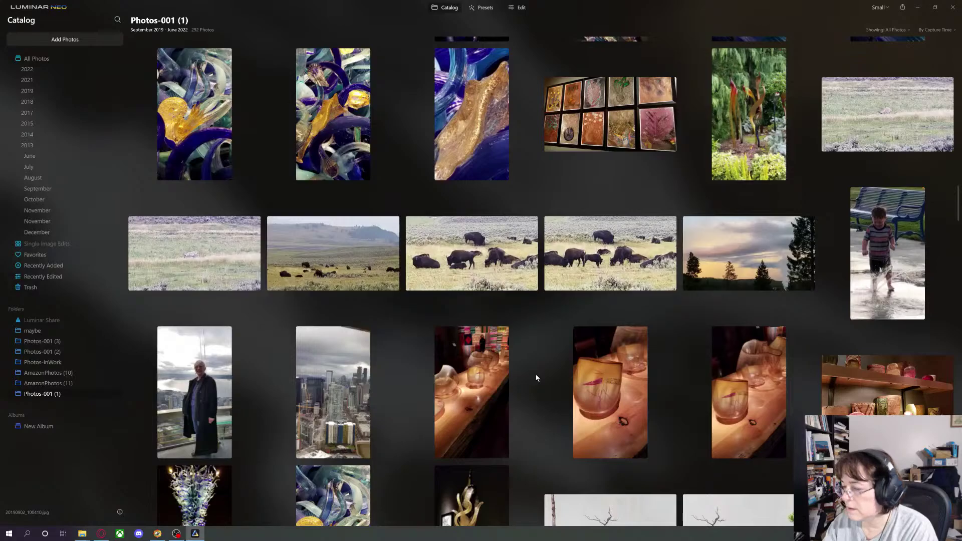
pyautogui.scroll(-3, 535, 374)
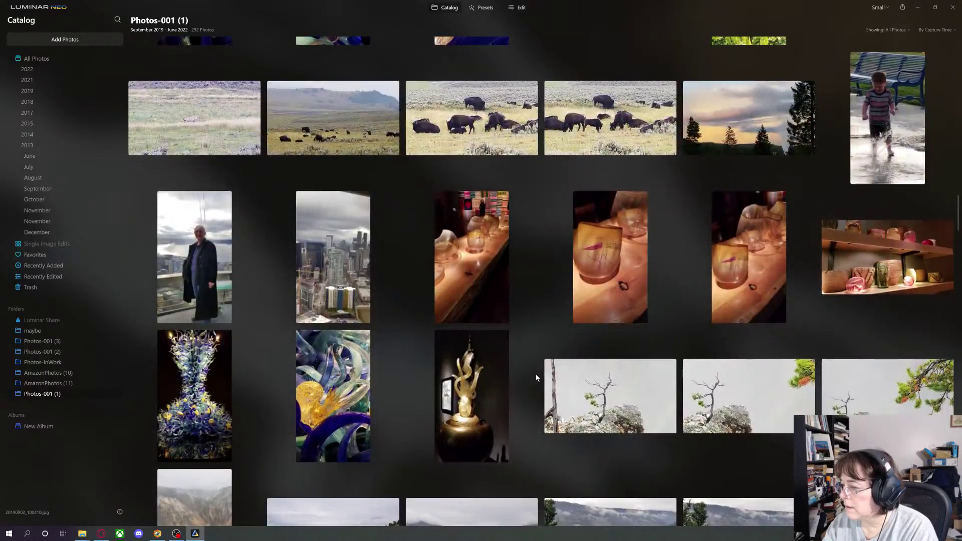
pyautogui.scroll(-2, 536, 378)
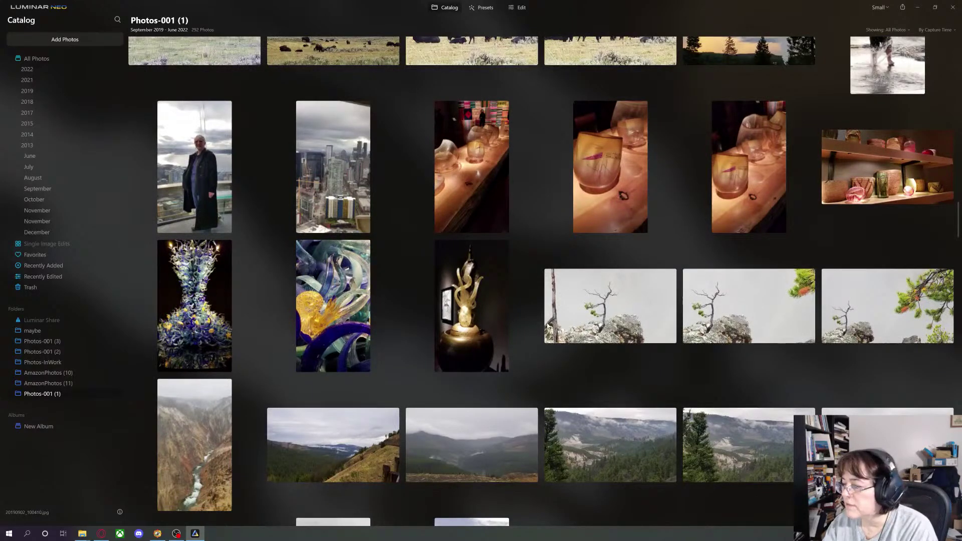
pyautogui.scroll(-7, 379, 335)
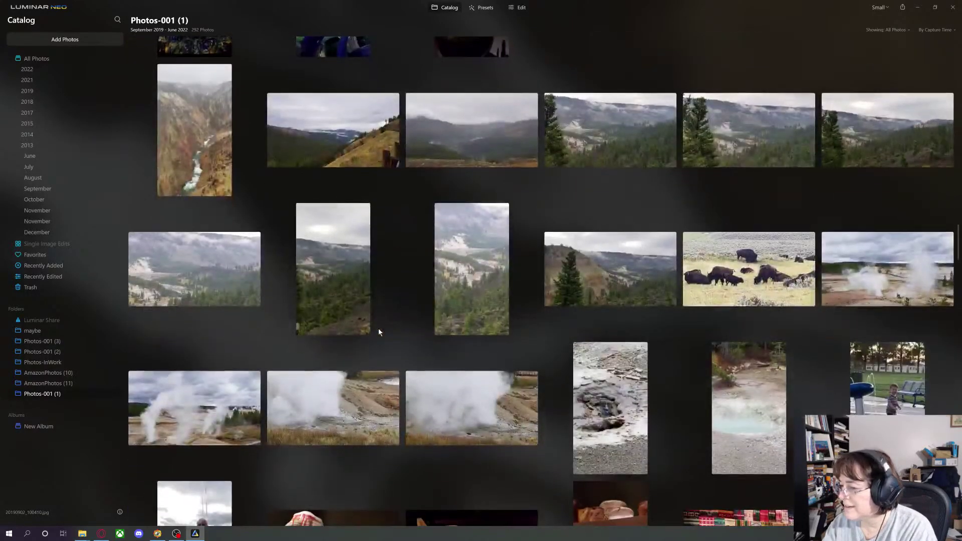
pyautogui.scroll(-4, 379, 332)
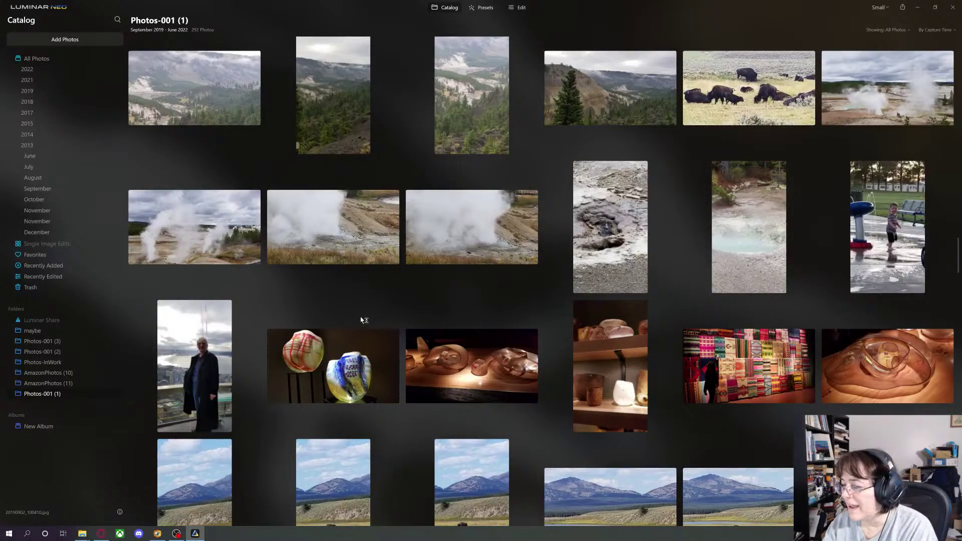
# Mark the portrait on the observation deck above the city and the photo of the couple by the waterfall as favorites
pyautogui.doubleClick(215, 366)
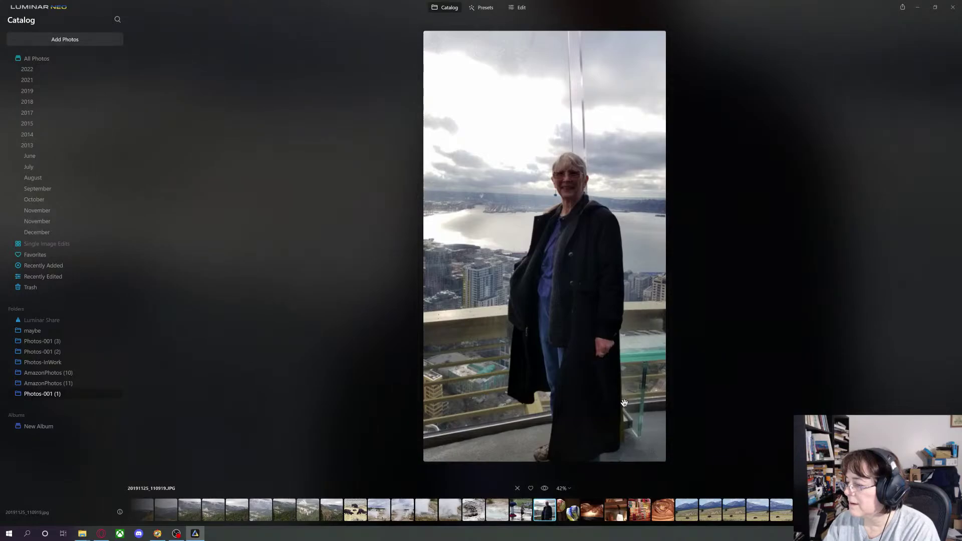
pyautogui.click(447, 7)
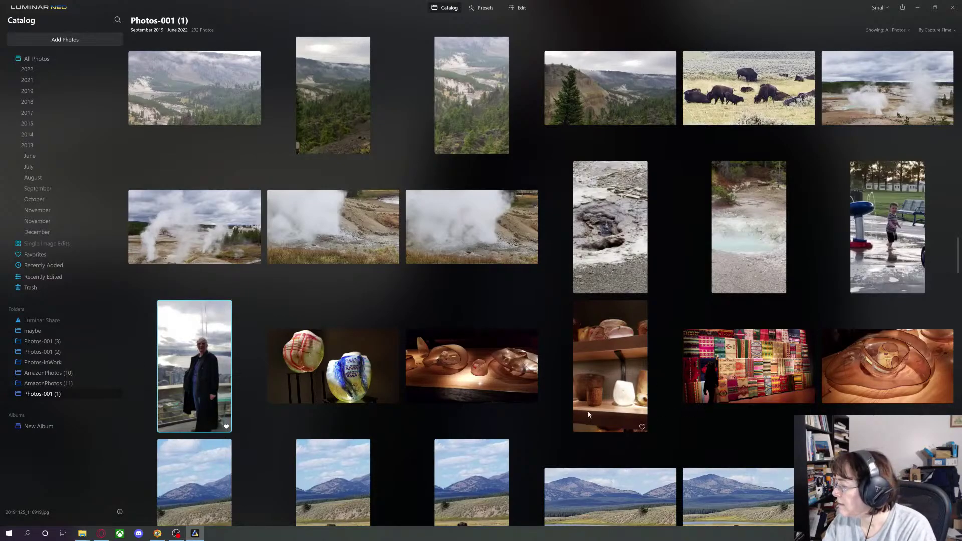
pyautogui.scroll(-2, 588, 413)
pyautogui.scroll(-6, 588, 410)
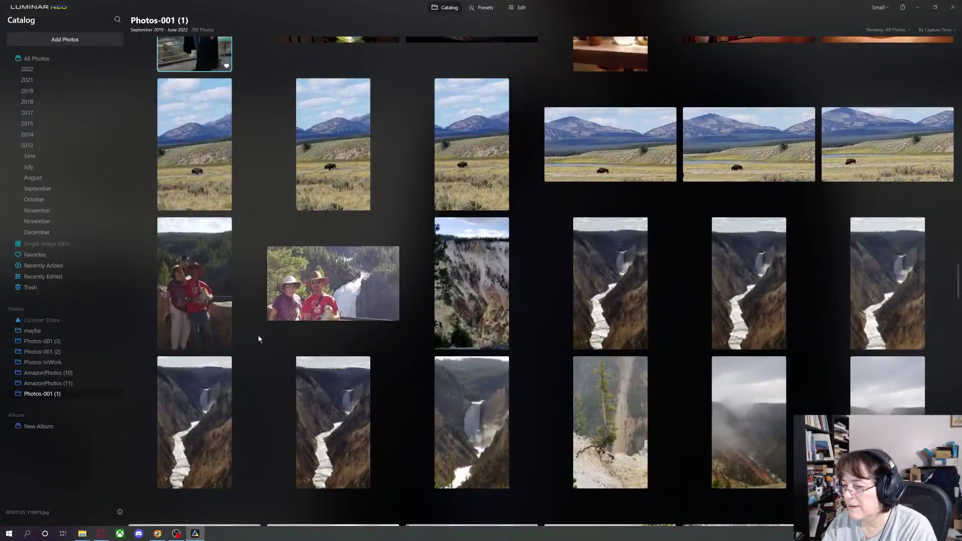
pyautogui.click(310, 302)
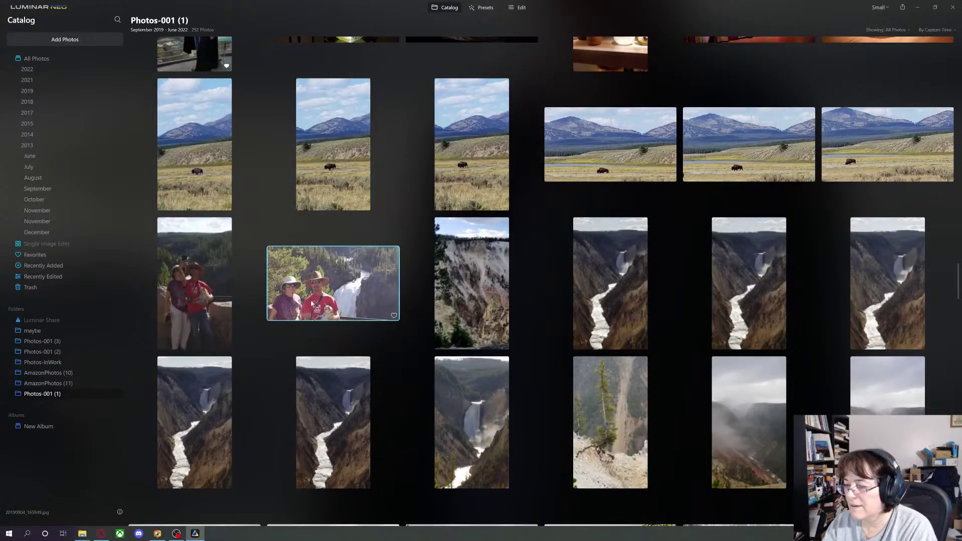
pyautogui.click(394, 316)
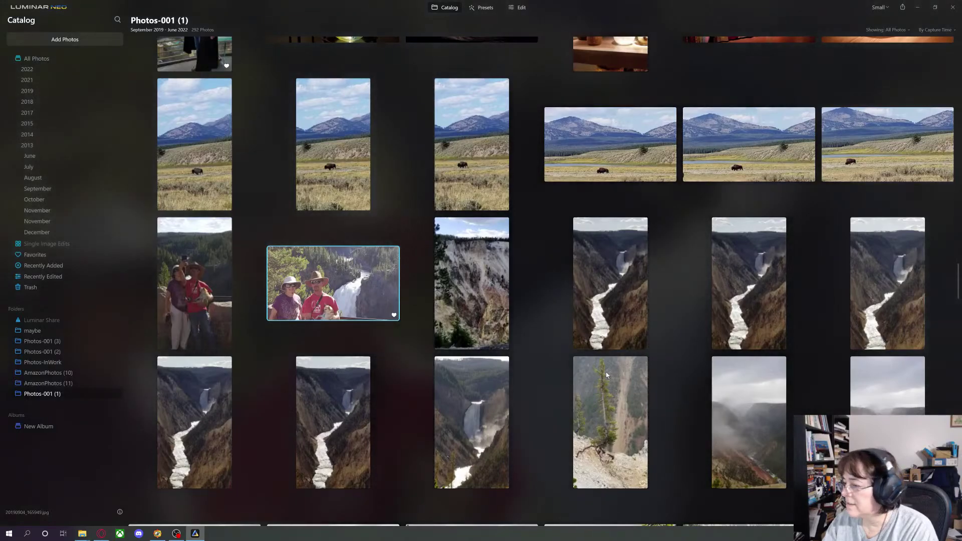
# Mark the second, closer photo of the couple in hats in front of the waterfall as a favorite
pyautogui.scroll(-3, 606, 374)
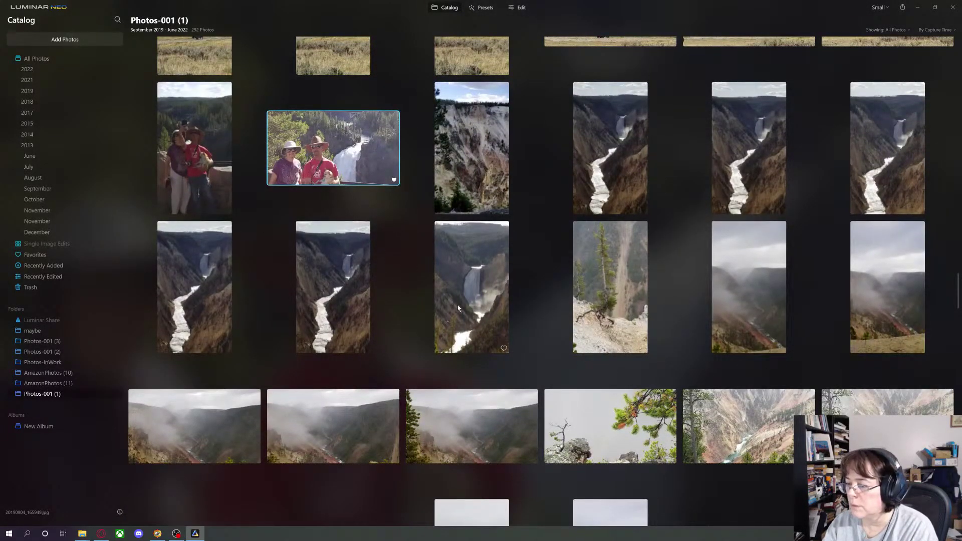
pyautogui.scroll(-7, 462, 311)
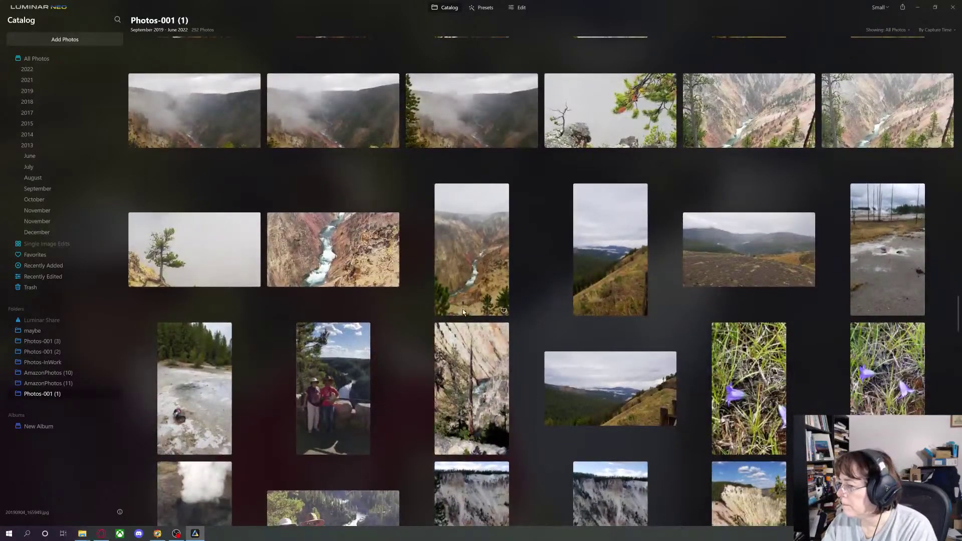
pyautogui.scroll(-4, 462, 311)
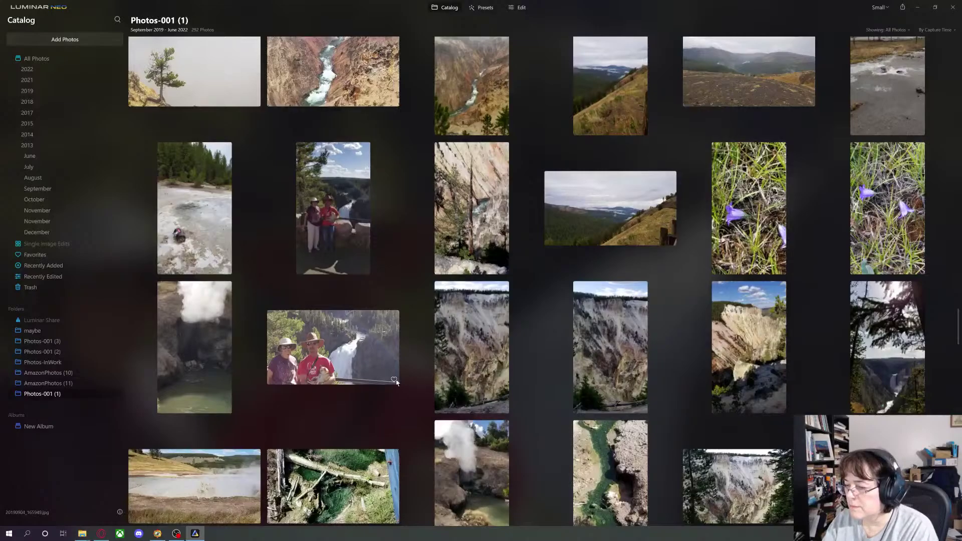
pyautogui.click(395, 379)
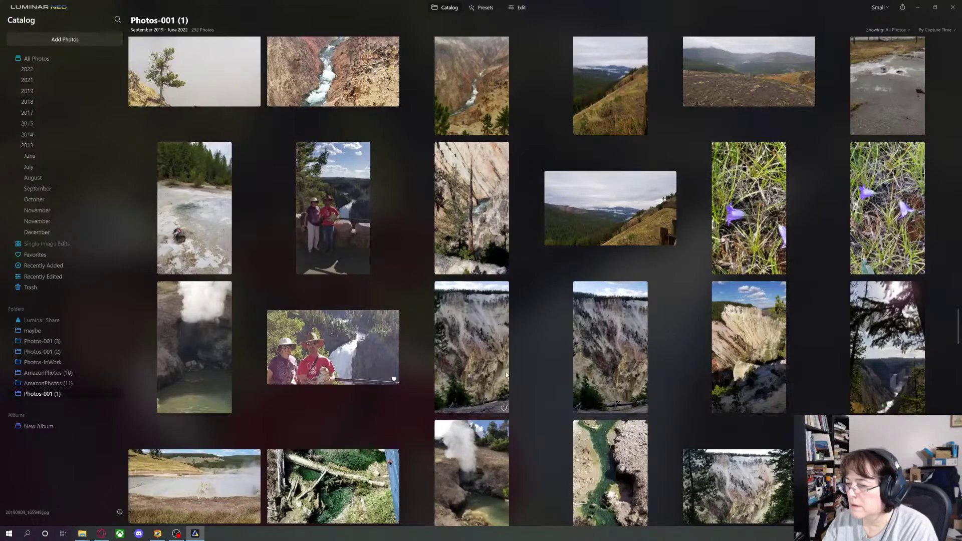
# Look through the remaining Yellowstone photos and open the first shot of the person standing by the stone archway door in single-image view
pyautogui.scroll(-3, 506, 375)
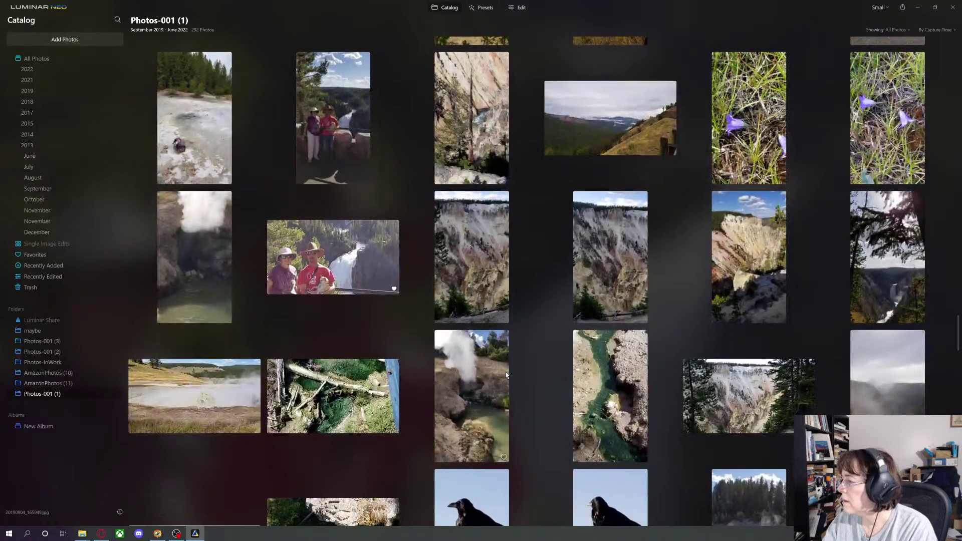
pyautogui.scroll(-4, 506, 375)
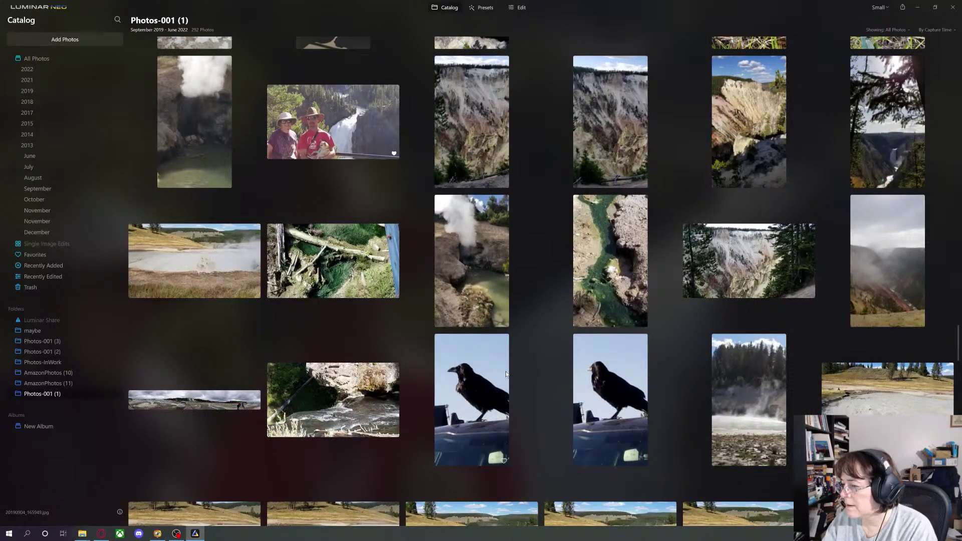
pyautogui.scroll(-10, 506, 375)
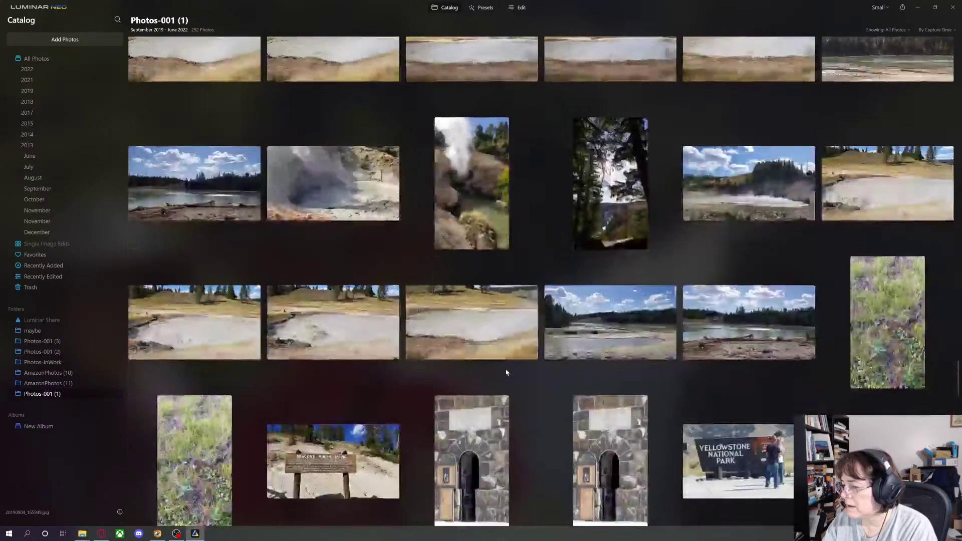
pyautogui.scroll(-4, 506, 372)
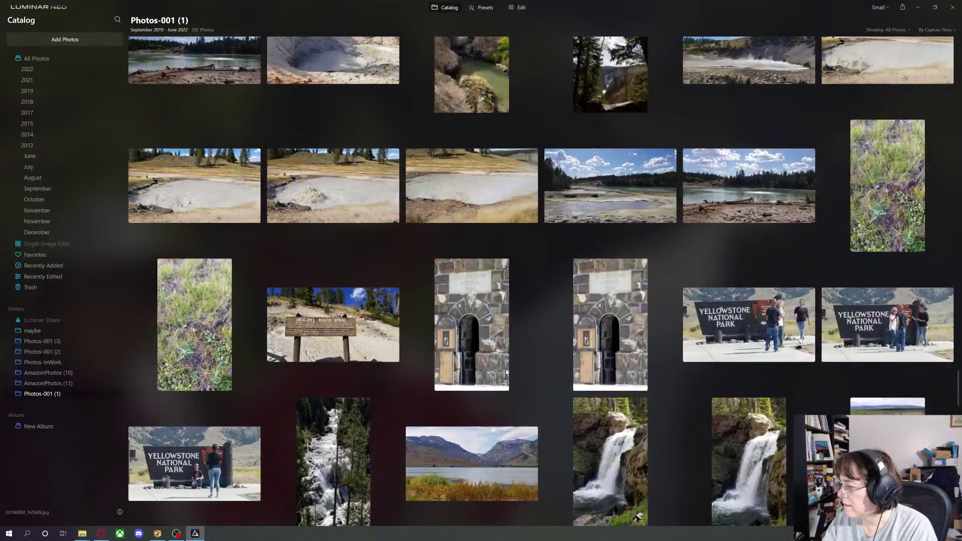
pyautogui.scroll(-4, 506, 373)
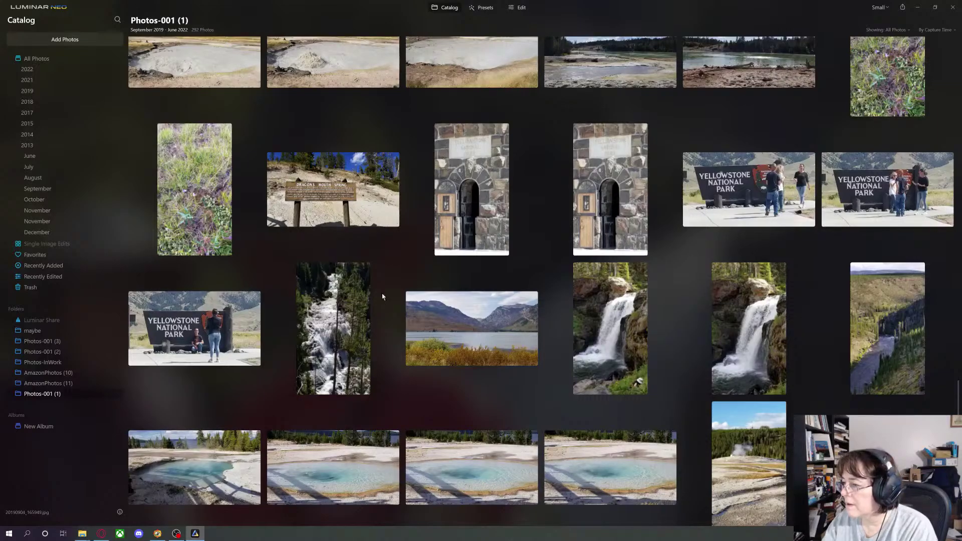
pyautogui.click(473, 186)
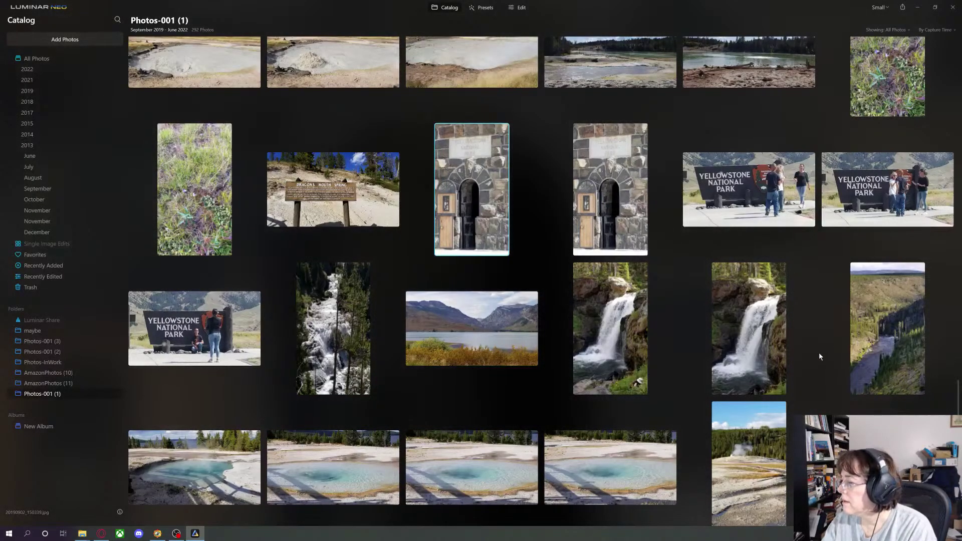
pyautogui.scroll(-8, 819, 357)
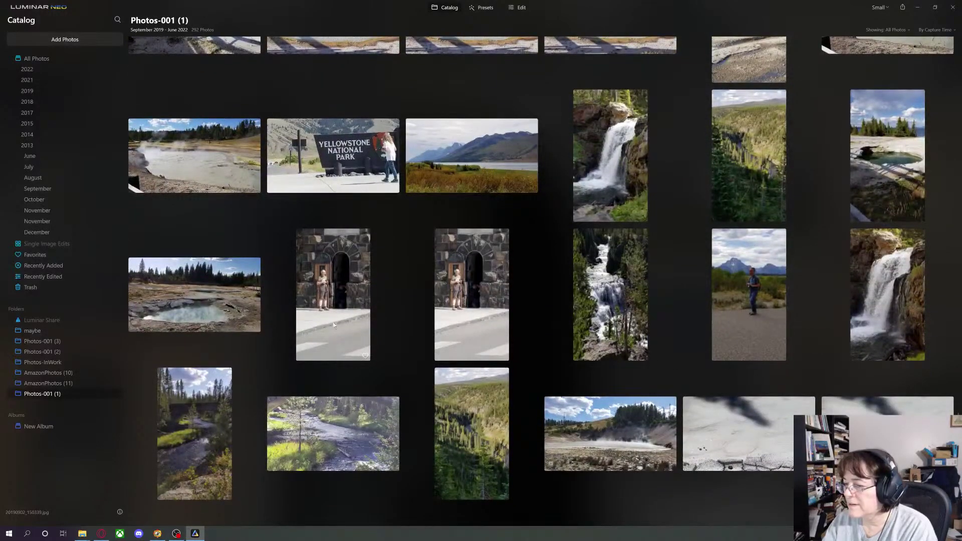
pyautogui.click(332, 287)
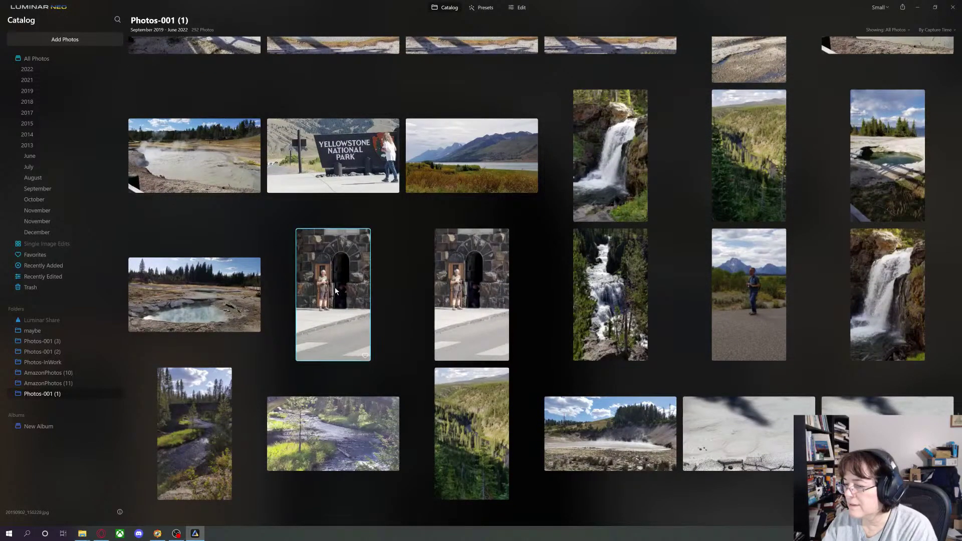
pyautogui.doubleClick(334, 287)
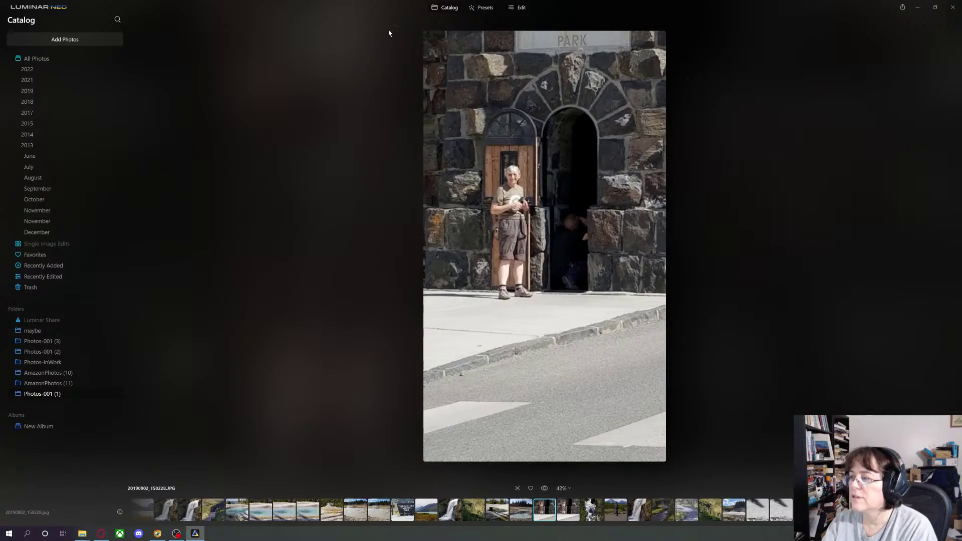
# Examine the second shot of the person by the stone archway door in single-image view, and return to the photo grid
pyautogui.click(449, 8)
pyautogui.doubleClick(452, 291)
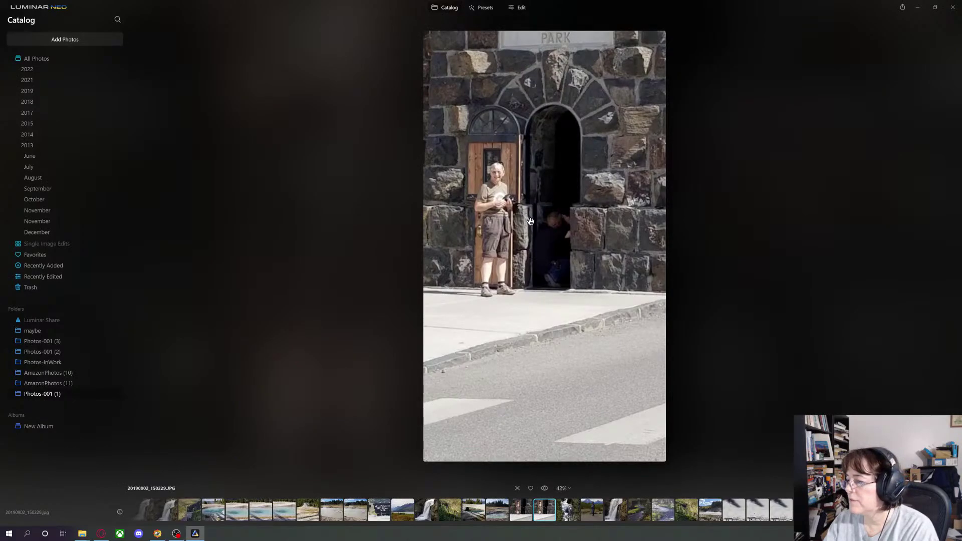
pyautogui.click(448, 9)
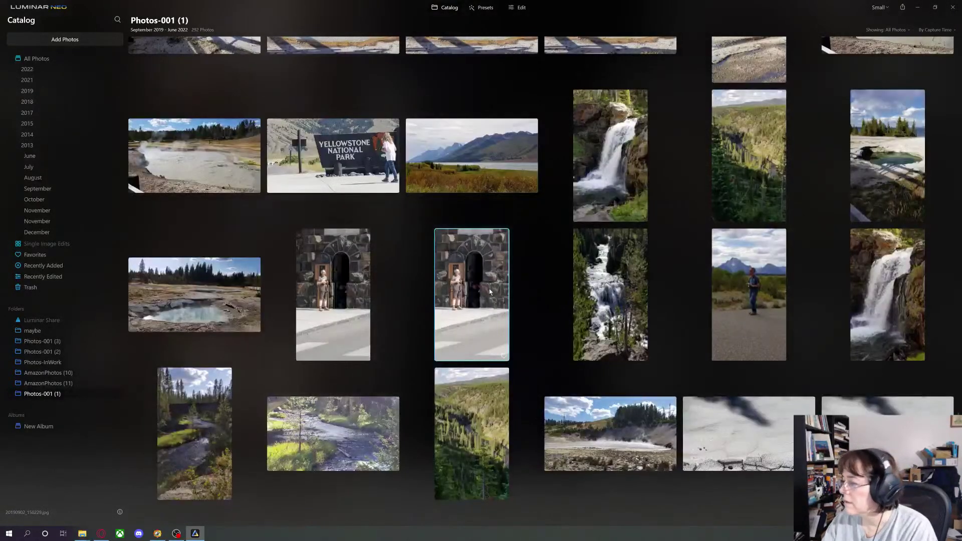
# Mark the first archway-door photo and the photo of the man before the mountains as favorites, and view the mountain photo enlarged
pyautogui.click(759, 319)
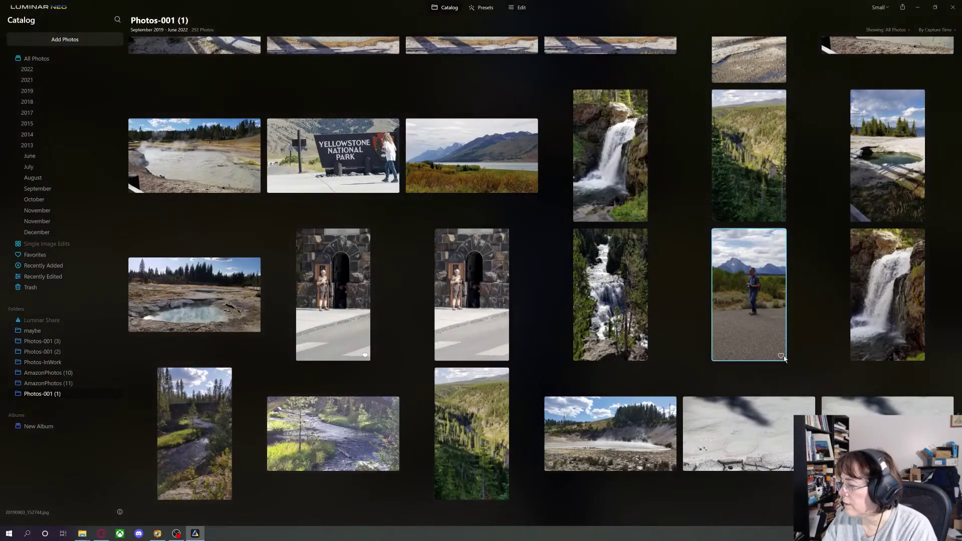
pyautogui.click(781, 357)
pyautogui.scroll(-5, 589, 353)
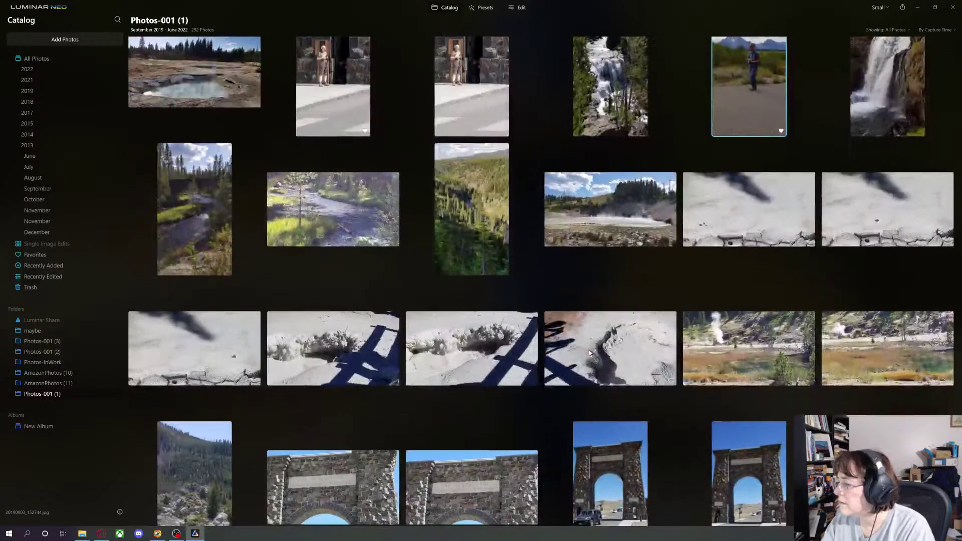
pyautogui.scroll(3, 588, 351)
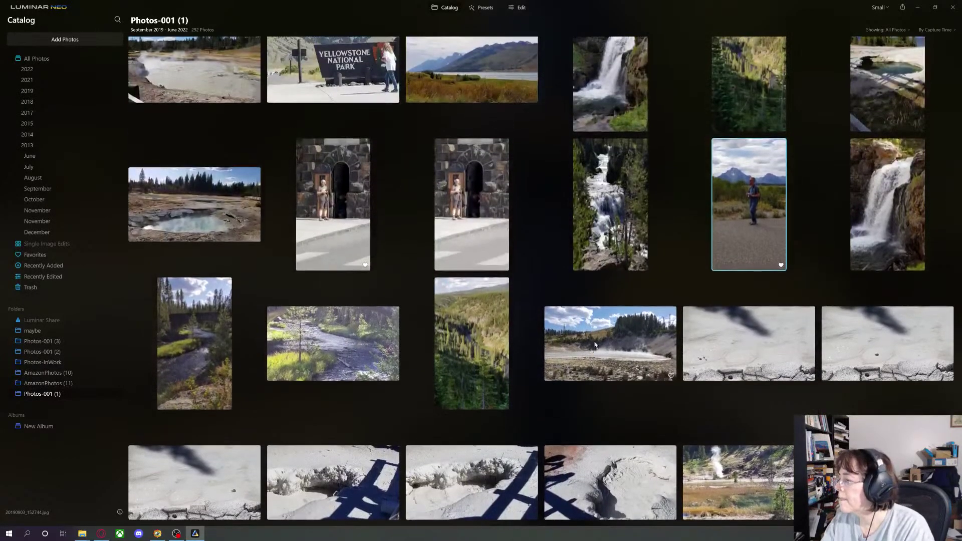
pyautogui.doubleClick(743, 203)
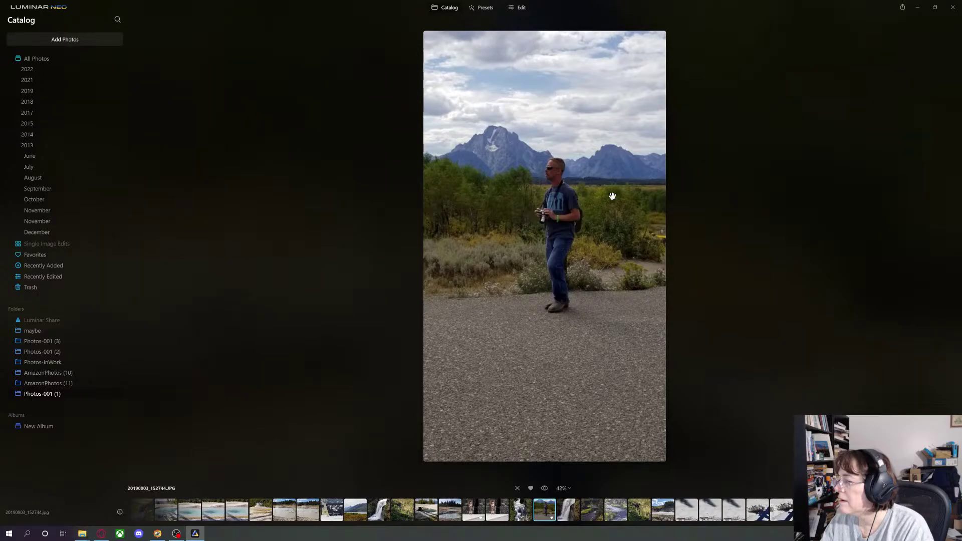
pyautogui.click(449, 8)
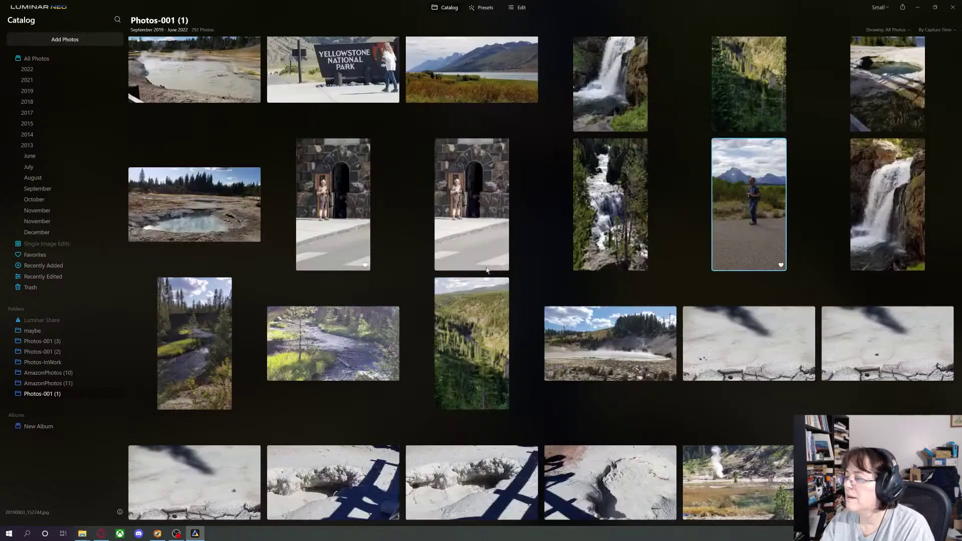
# Examine the photo of the group standing in the grassy field with a distant bison in single-image view
pyautogui.scroll(-5, 489, 347)
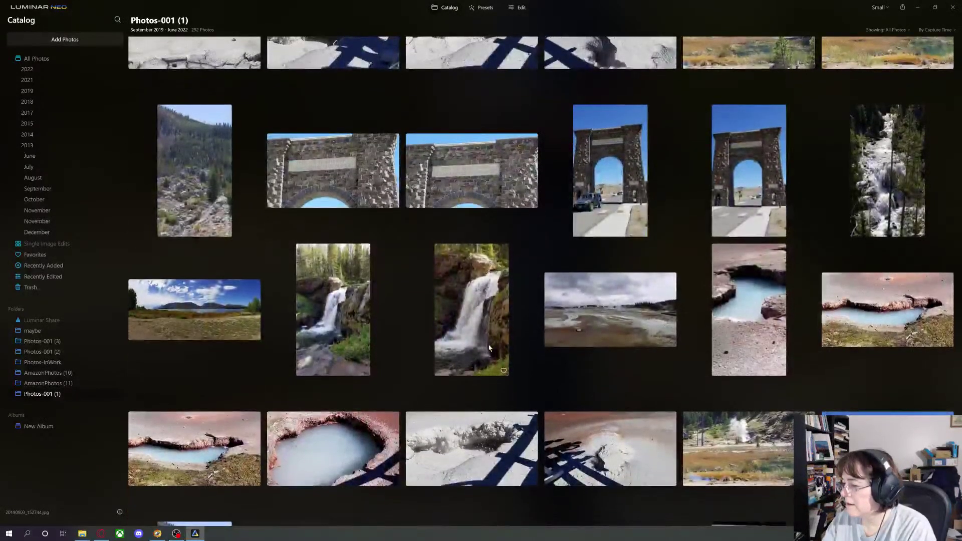
pyautogui.scroll(-3, 490, 346)
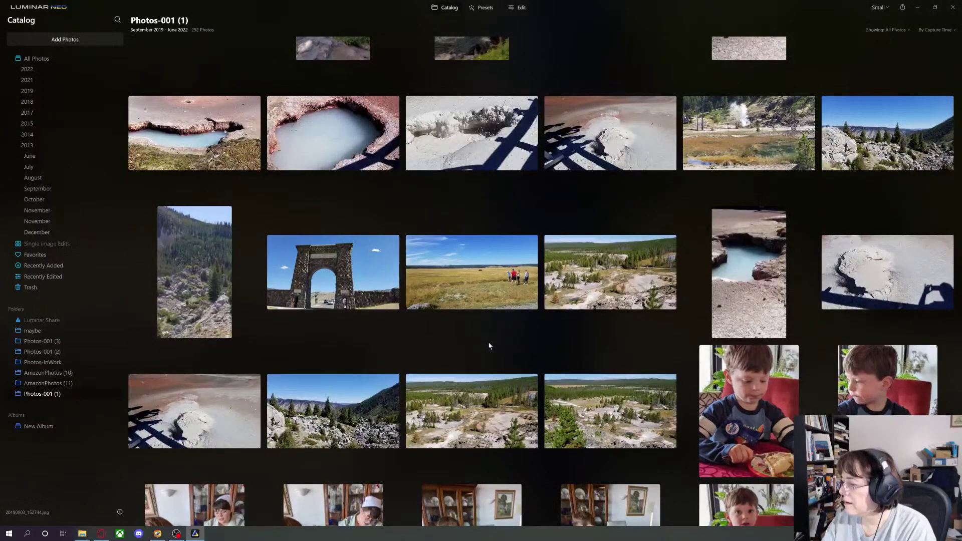
pyautogui.click(480, 282)
pyautogui.doubleClick(485, 269)
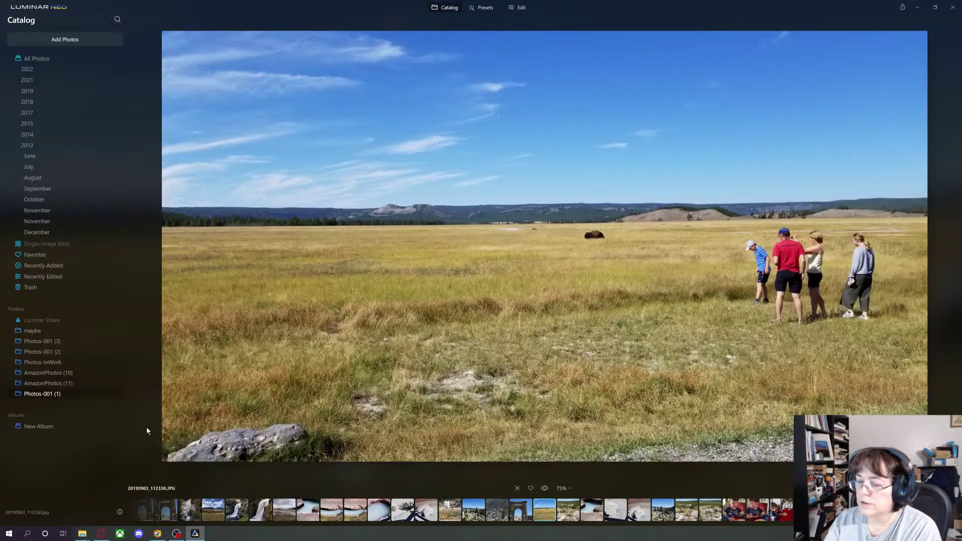
pyautogui.click(449, 8)
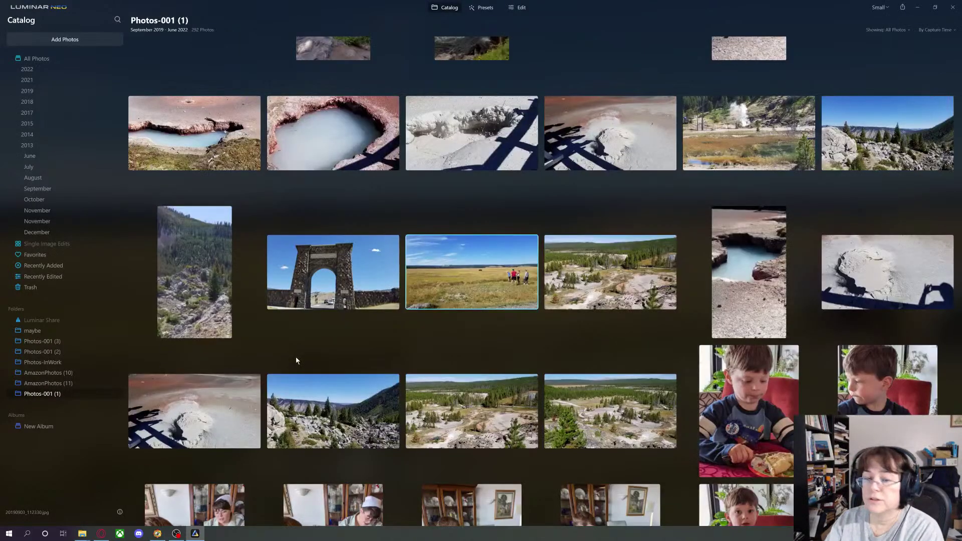
# Look through the folder from the dining-table photos back past the archways, hot springs and canyon waterfalls to the single-bison shots
pyautogui.scroll(-3, 295, 360)
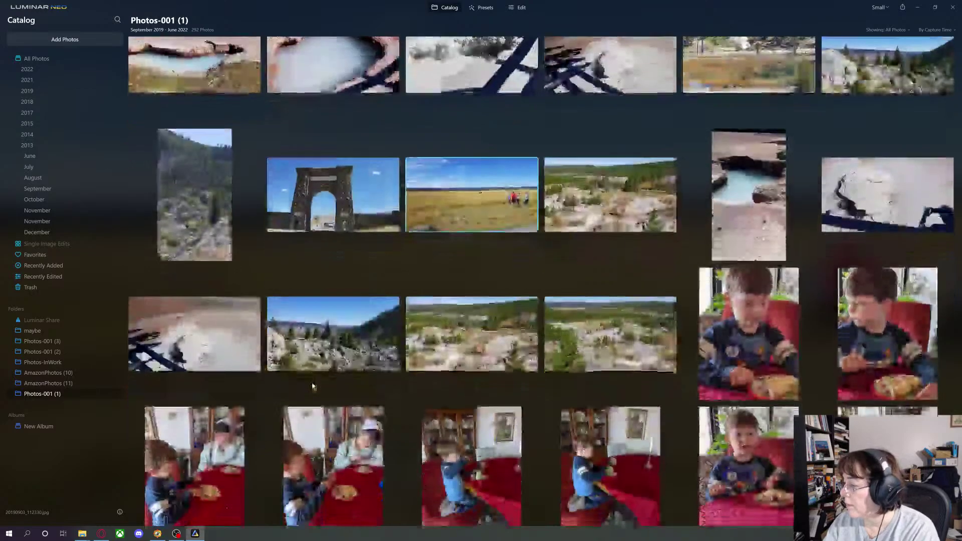
pyautogui.scroll(-2, 309, 387)
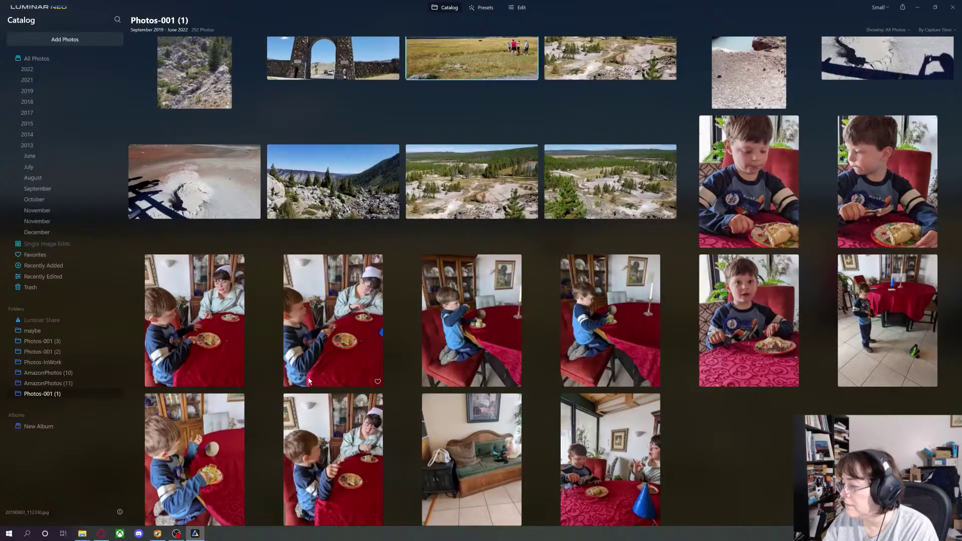
pyautogui.scroll(6, 308, 379)
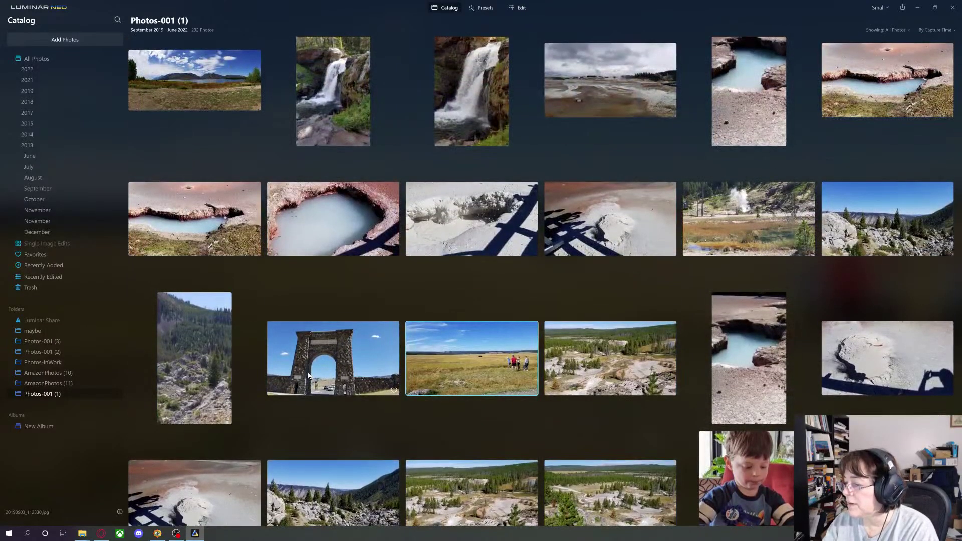
pyautogui.scroll(4, 308, 376)
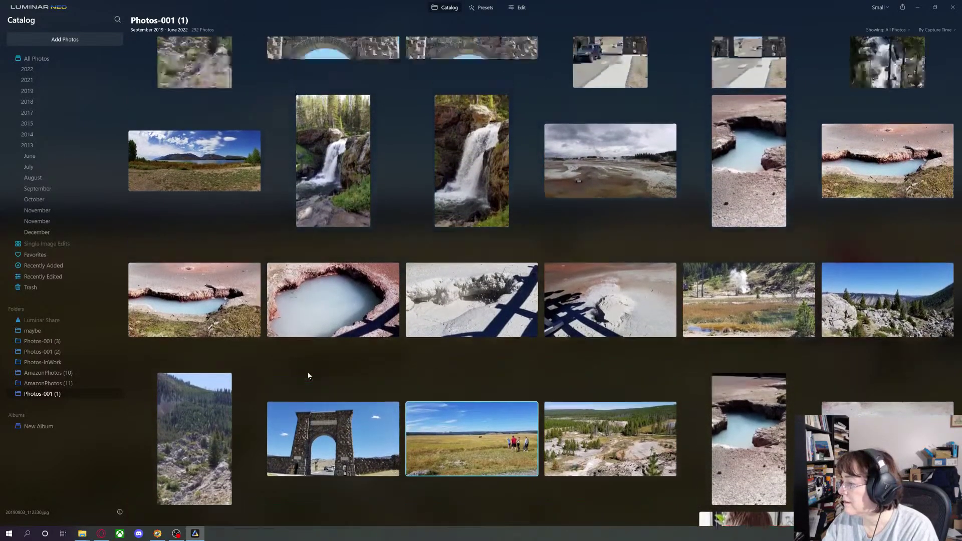
pyautogui.scroll(5, 307, 372)
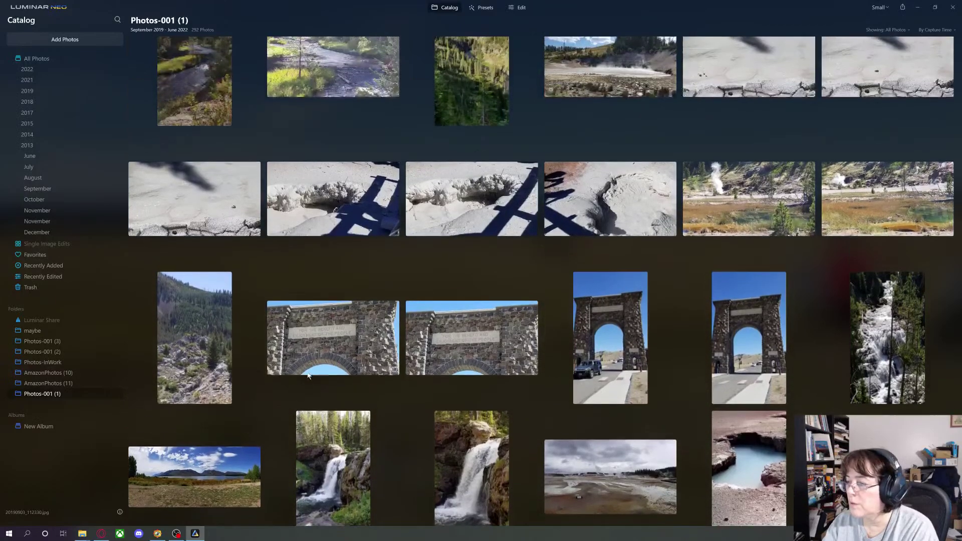
pyautogui.scroll(6, 308, 377)
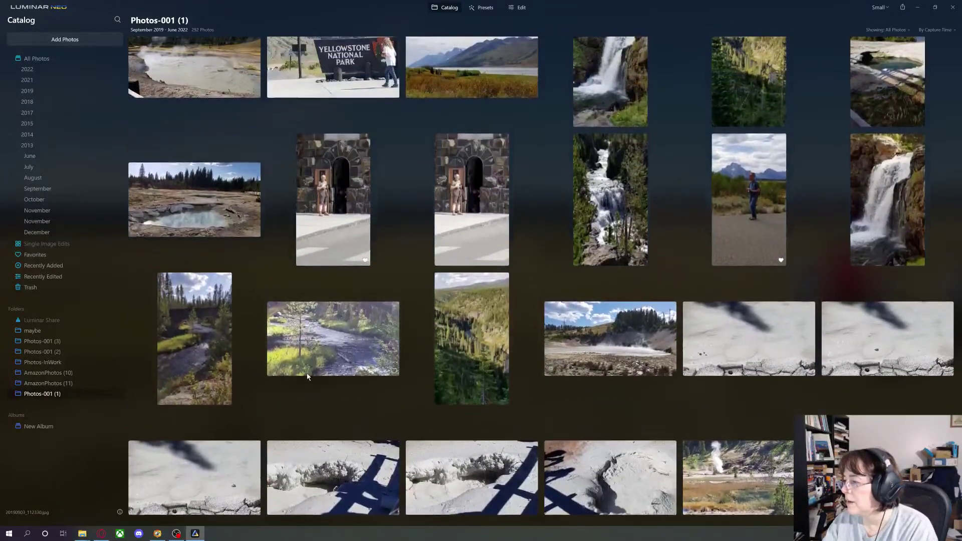
pyautogui.scroll(5, 307, 377)
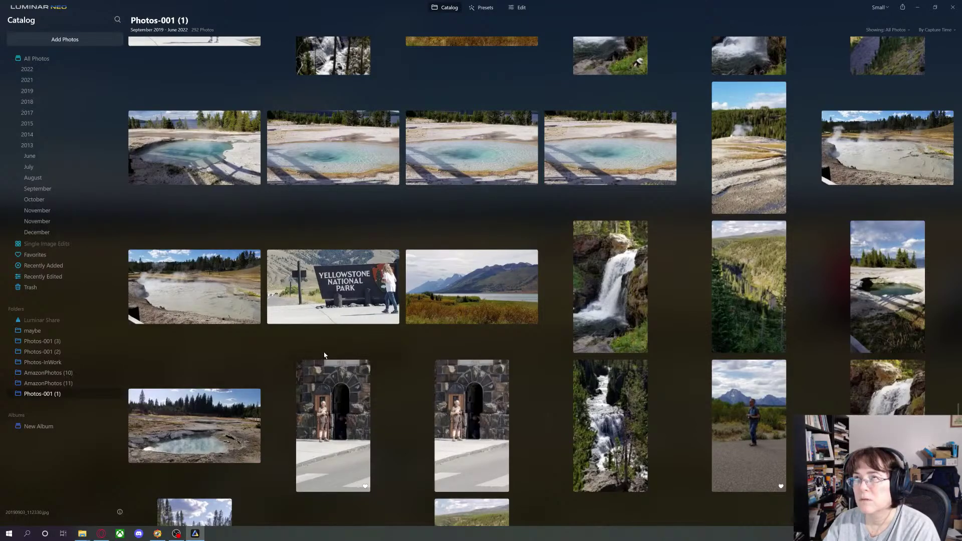
pyautogui.scroll(5, 324, 355)
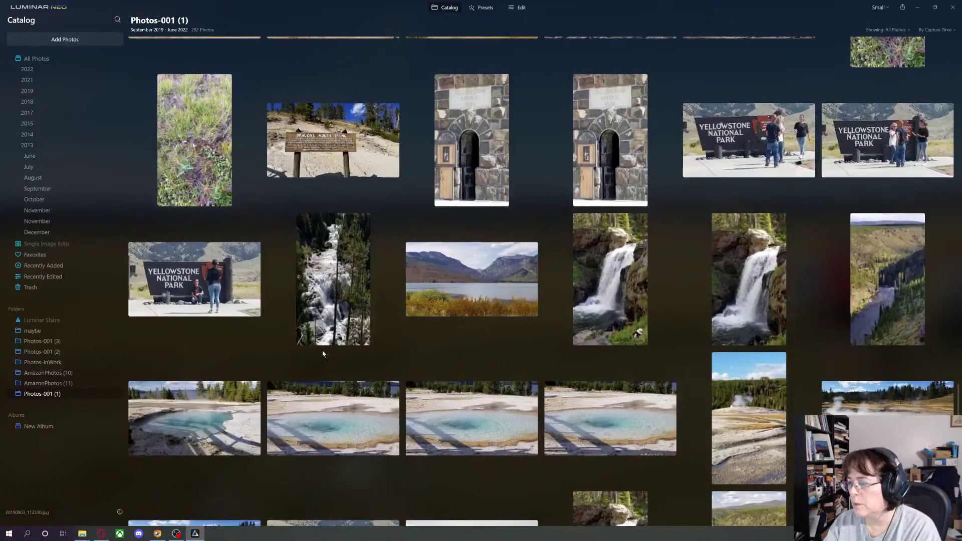
pyautogui.scroll(6, 323, 350)
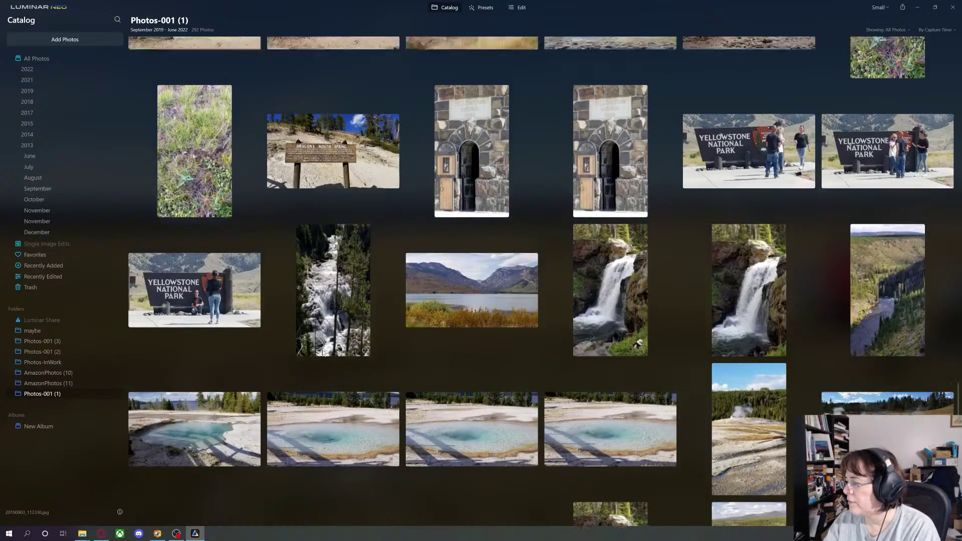
pyautogui.scroll(7, 321, 356)
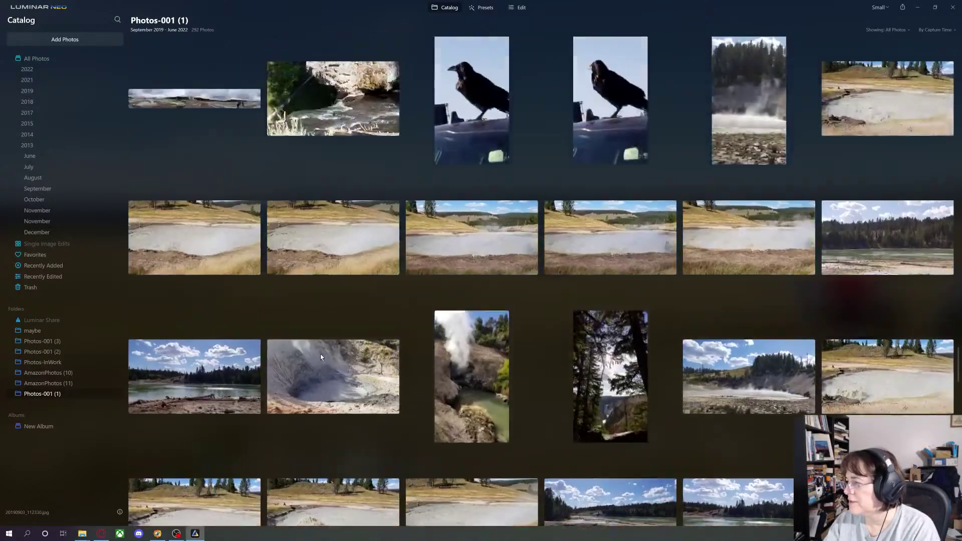
pyautogui.scroll(3, 320, 356)
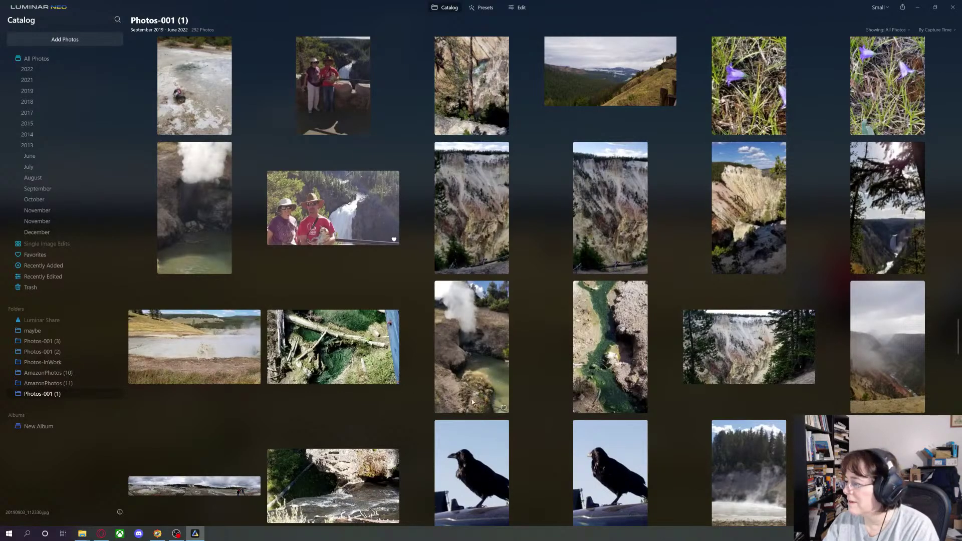
pyautogui.scroll(10, 550, 396)
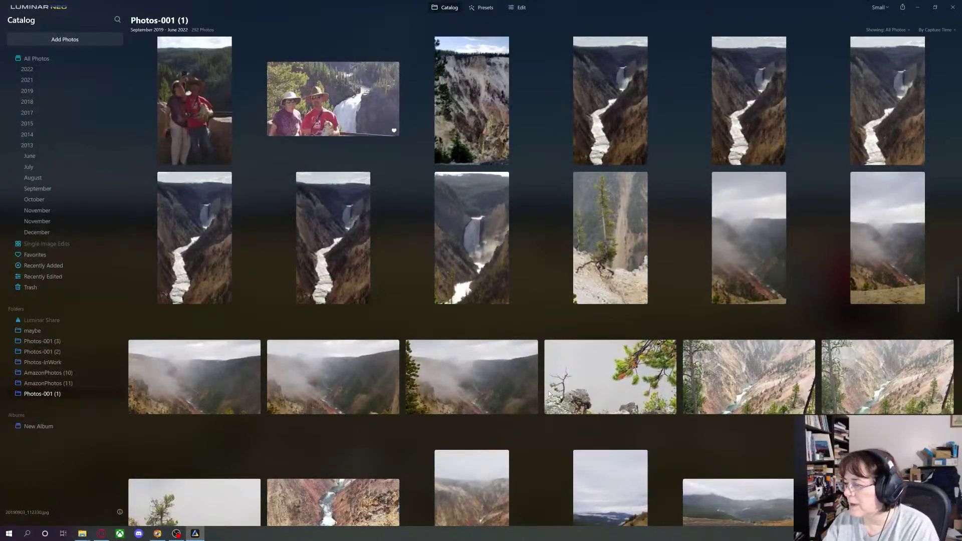
pyautogui.scroll(-2, 509, 386)
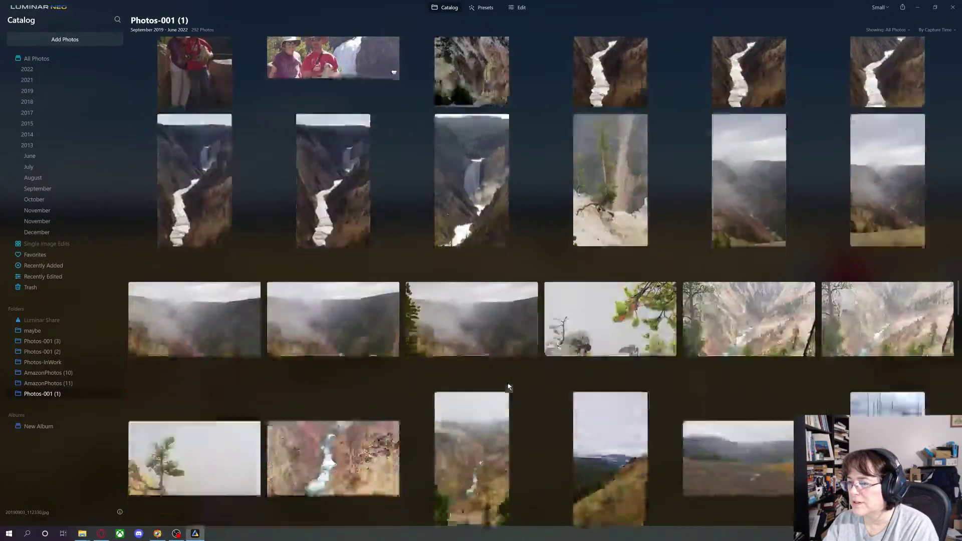
pyautogui.scroll(6, 507, 384)
pyautogui.scroll(1, 507, 384)
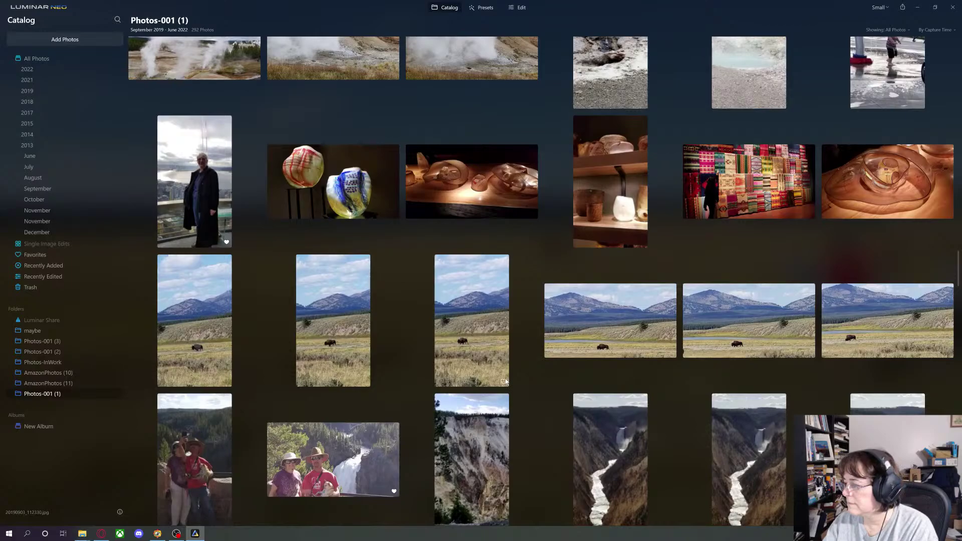
# Compare the middle and first landscape-format shots of the lone bison in single-image view, inspecting the middle one at 100% zoom
pyautogui.click(754, 337)
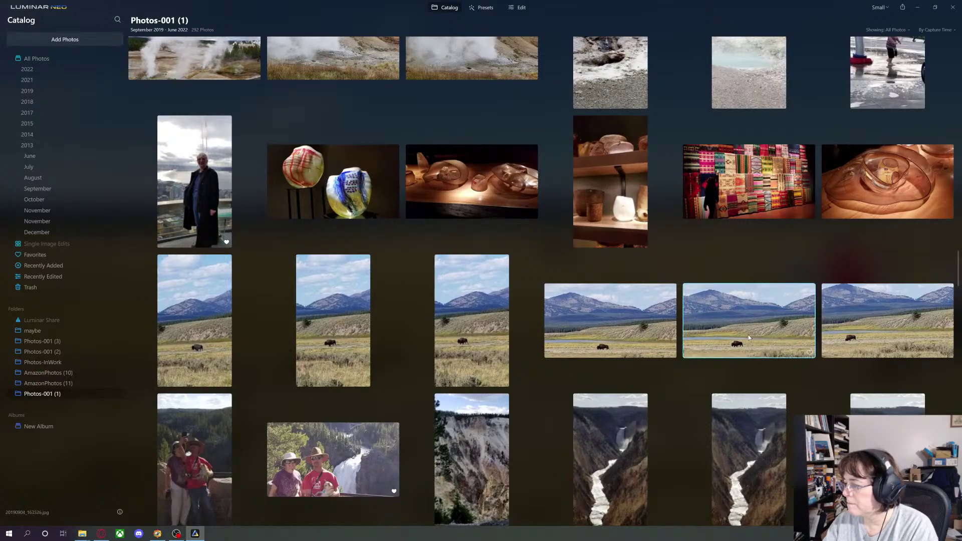
pyautogui.doubleClick(748, 337)
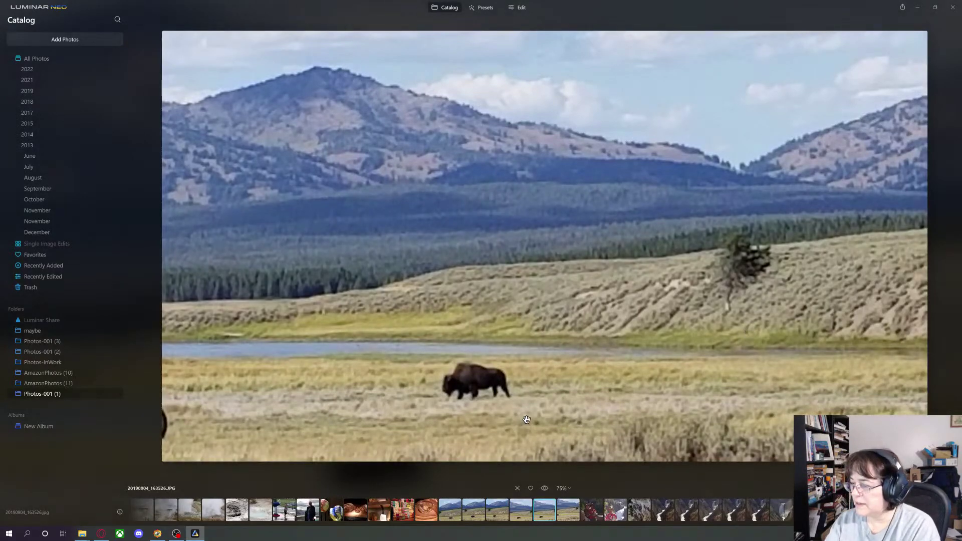
pyautogui.click(486, 382)
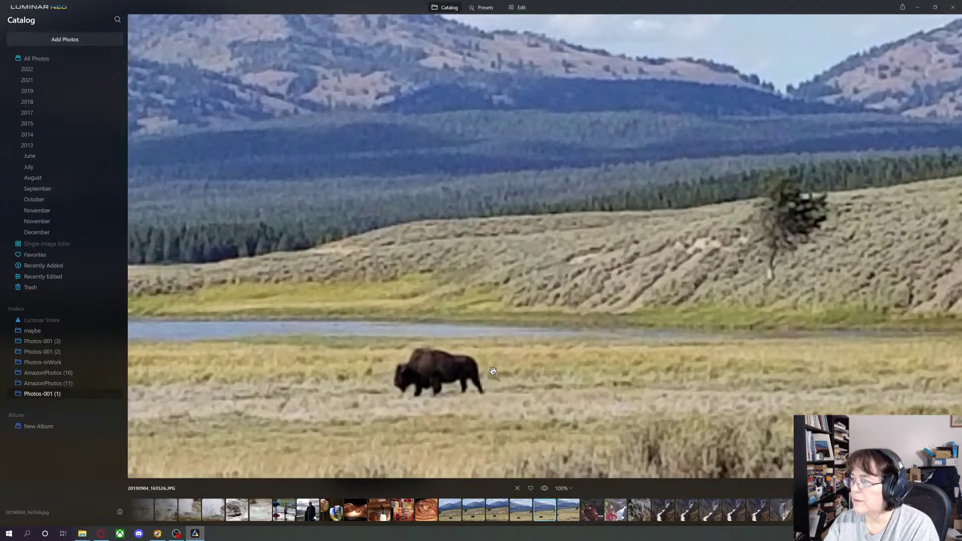
pyautogui.click(493, 371)
pyautogui.doubleClick(555, 299)
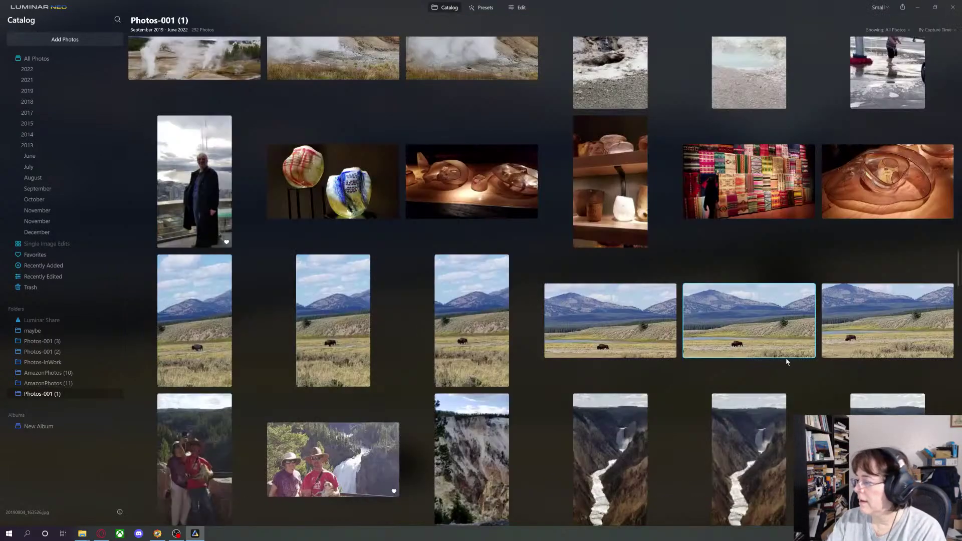
pyautogui.doubleClick(636, 335)
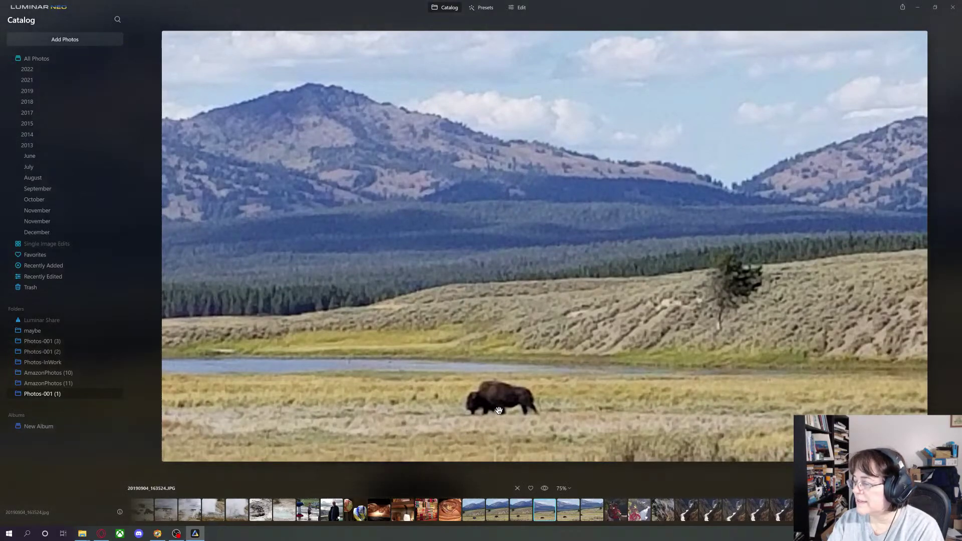
pyautogui.click(445, 7)
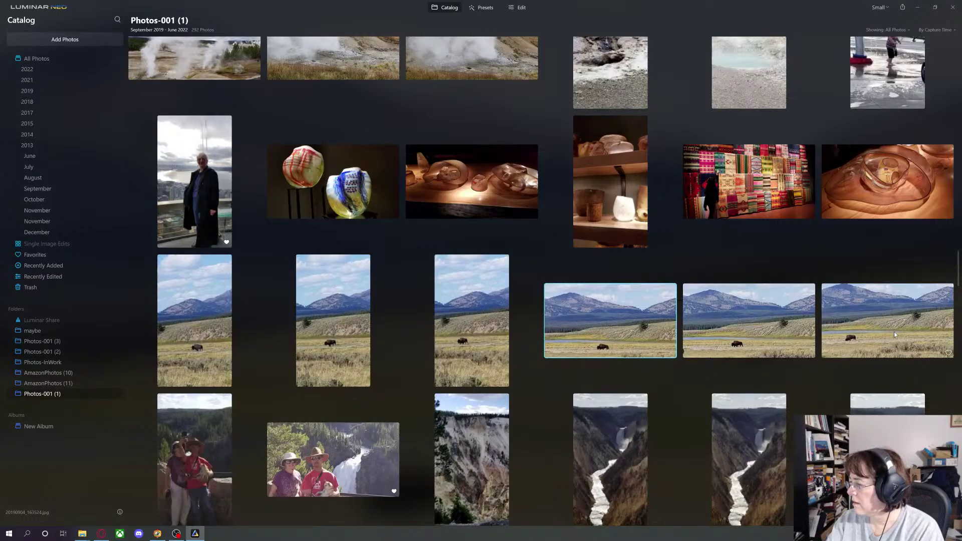
# Go back from the bison shots and open the rock-and-tree photo with the most overhanging pine branches in single-image view
pyautogui.scroll(6, 466, 281)
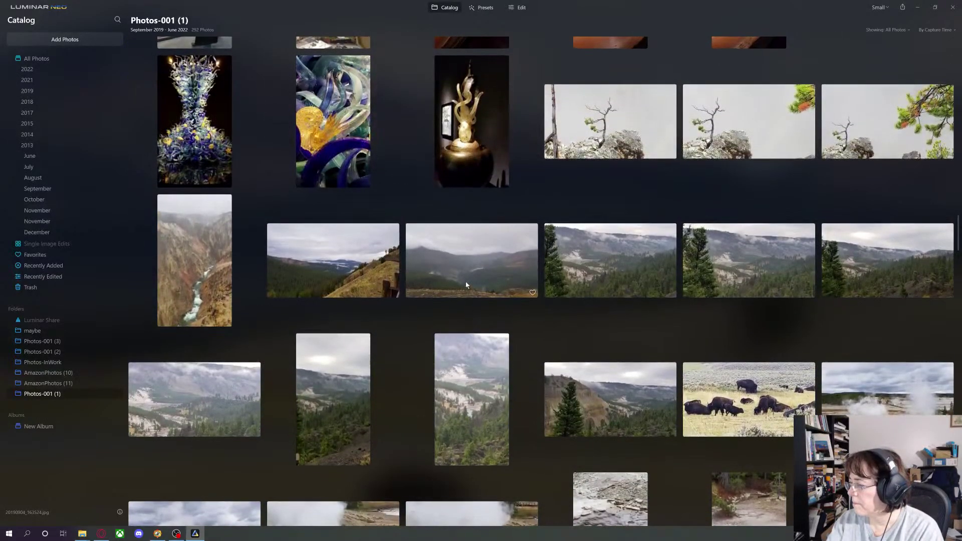
pyautogui.scroll(3, 466, 284)
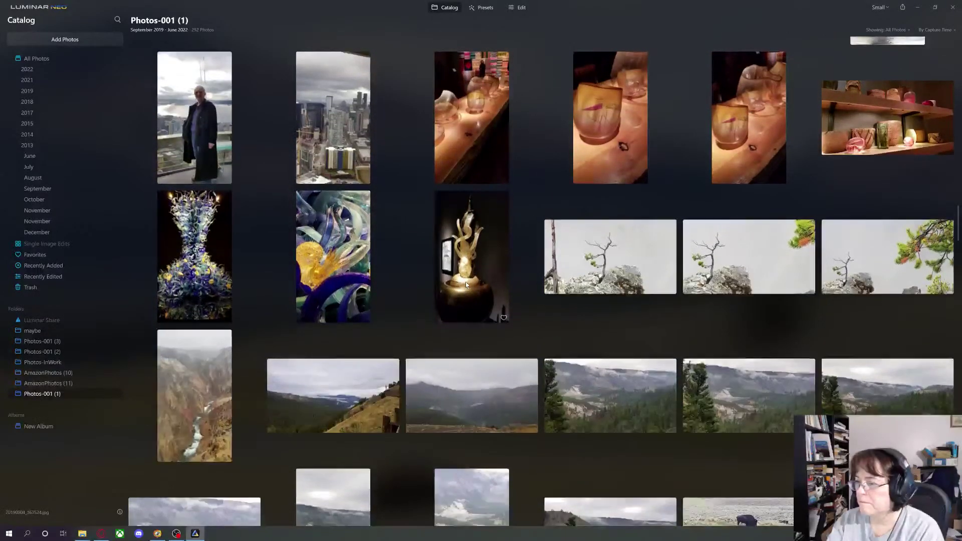
pyautogui.scroll(2, 466, 285)
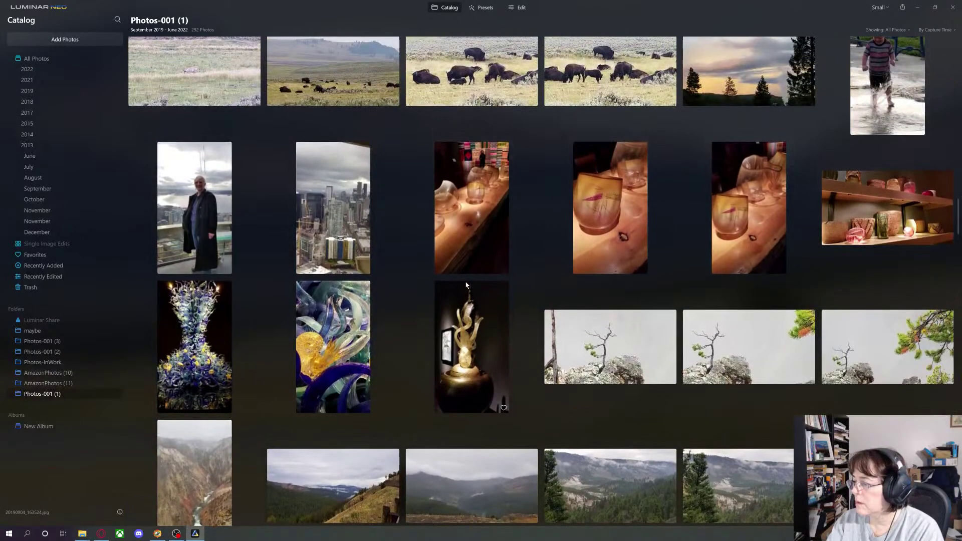
pyautogui.scroll(-2, 466, 285)
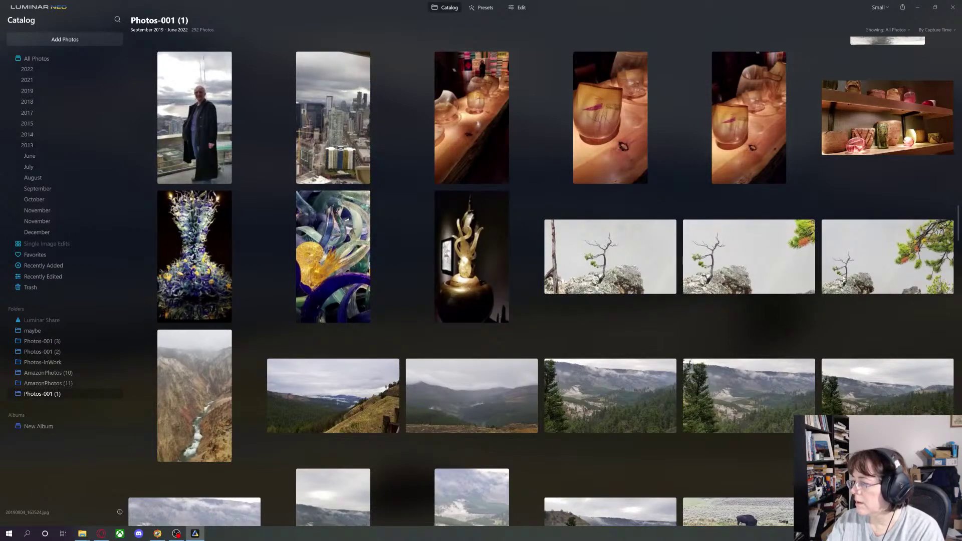
pyautogui.click(844, 279)
pyautogui.doubleClick(844, 279)
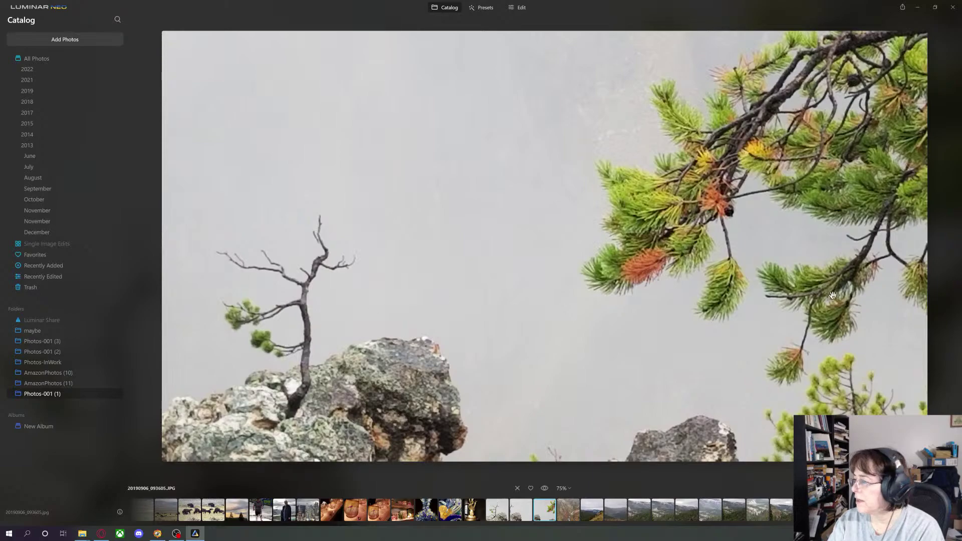
# Examine the small tree on the rock and the pine branches at several zoom levels, and return to the photo grid
pyautogui.scroll(-1, 744, 369)
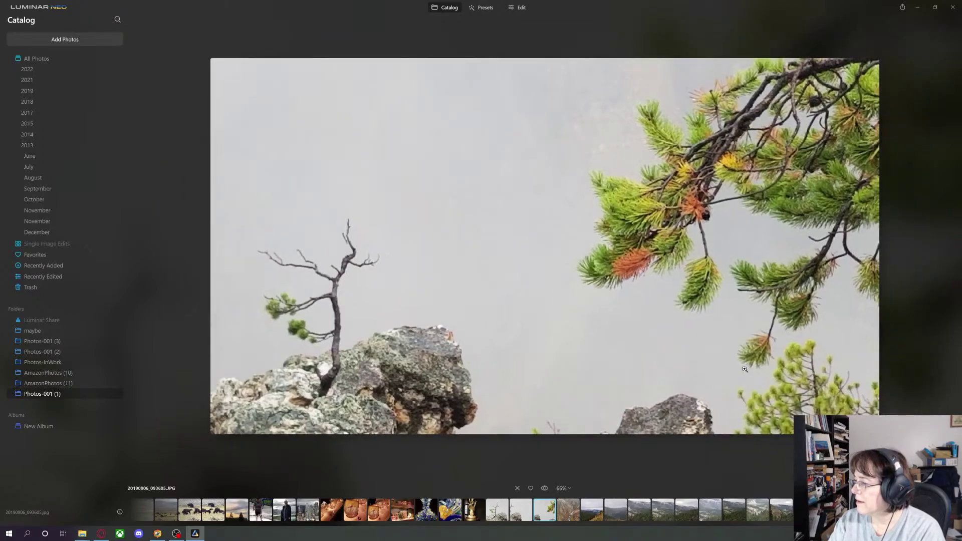
pyautogui.scroll(-1, 745, 369)
pyautogui.scroll(2, 743, 370)
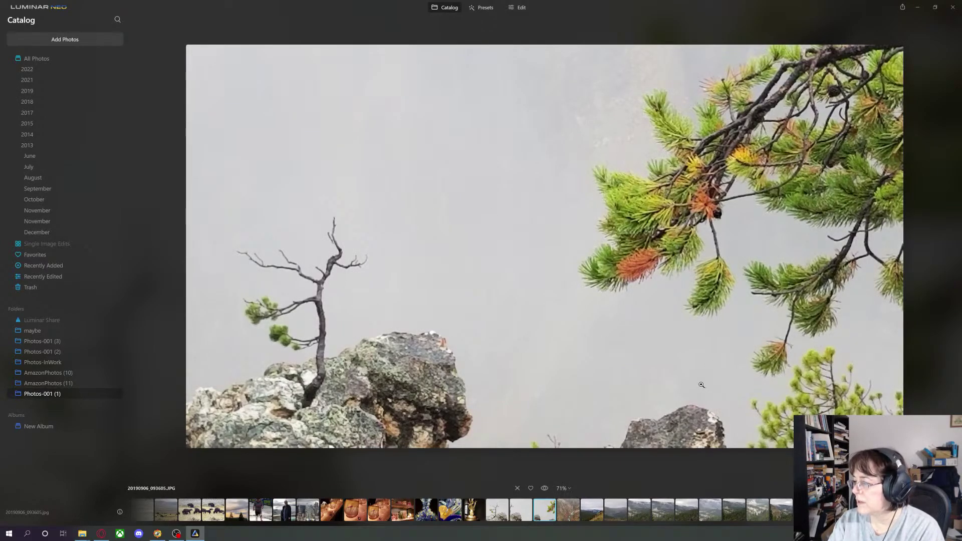
pyautogui.scroll(-1, 598, 370)
pyautogui.scroll(-3, 597, 369)
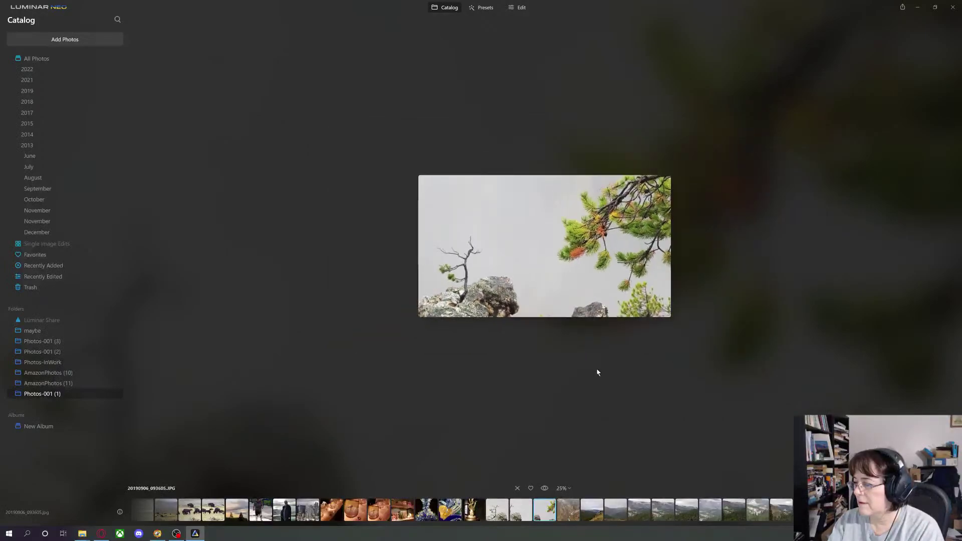
pyautogui.scroll(3, 597, 370)
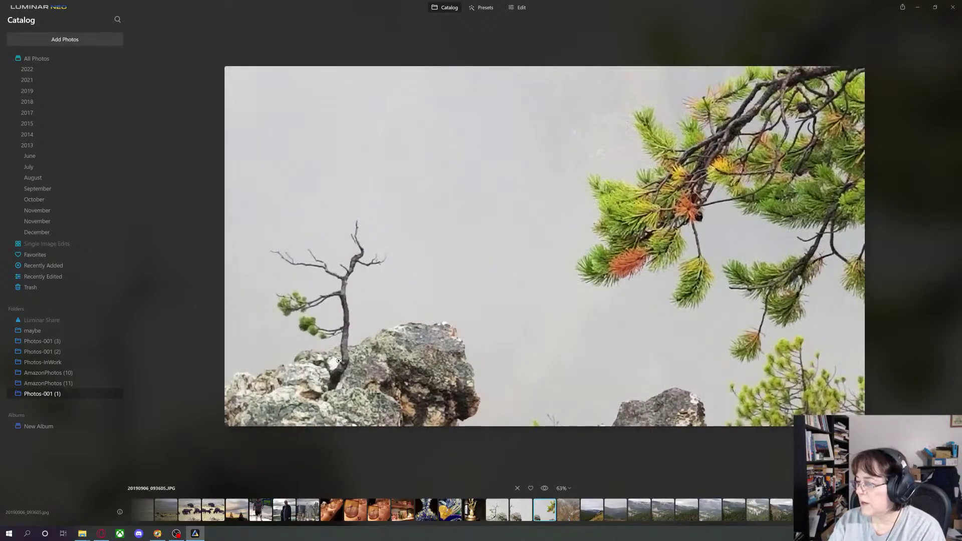
pyautogui.click(441, 8)
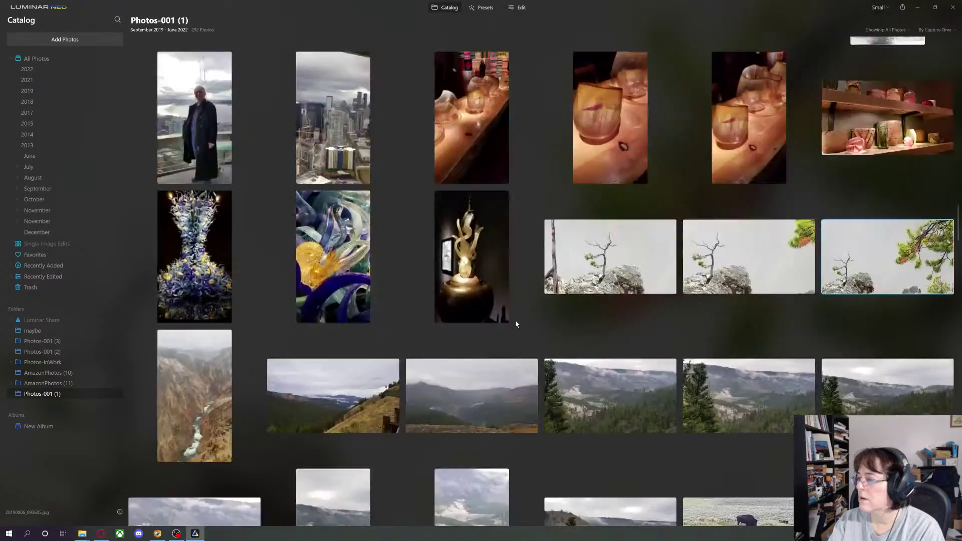
# Look back past the glass-art and garden photos and view the portrait shot of the blue hot spring below the steaming hillside enlarged
pyautogui.scroll(10, 398, 318)
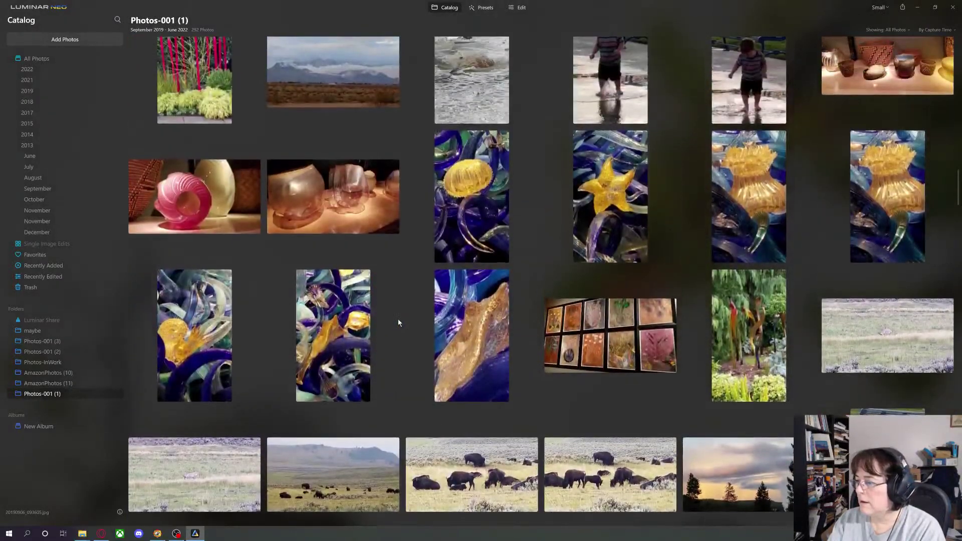
pyautogui.scroll(5, 397, 319)
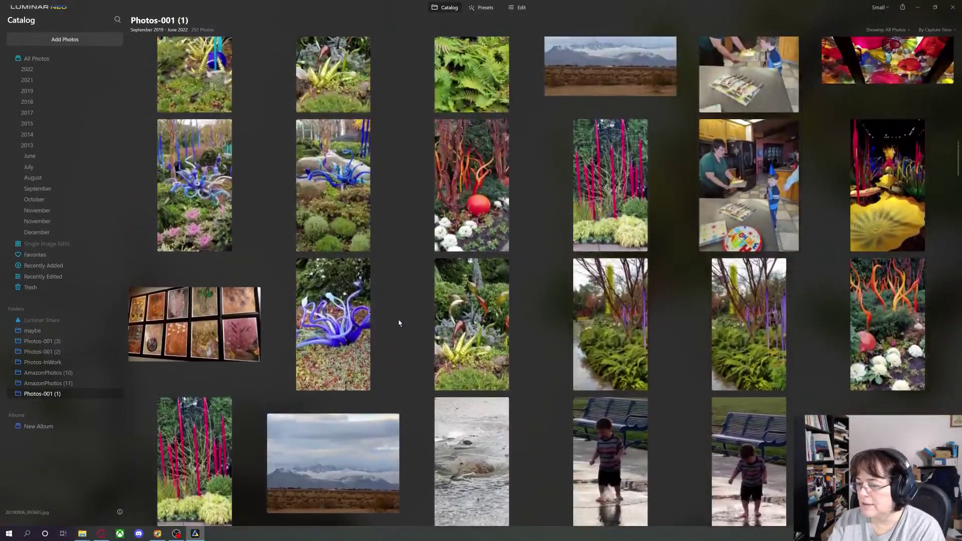
pyautogui.scroll(5, 399, 323)
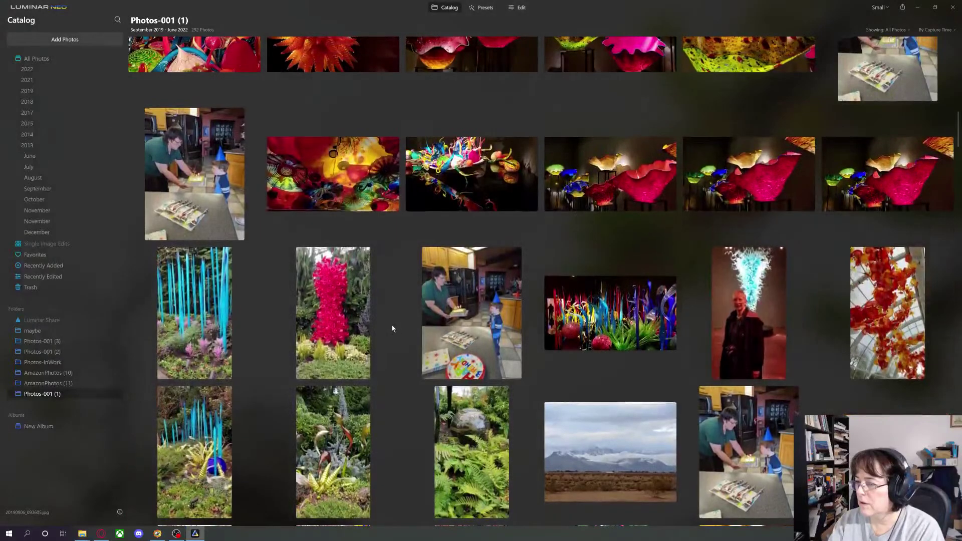
pyautogui.scroll(2, 396, 326)
pyautogui.scroll(8, 391, 332)
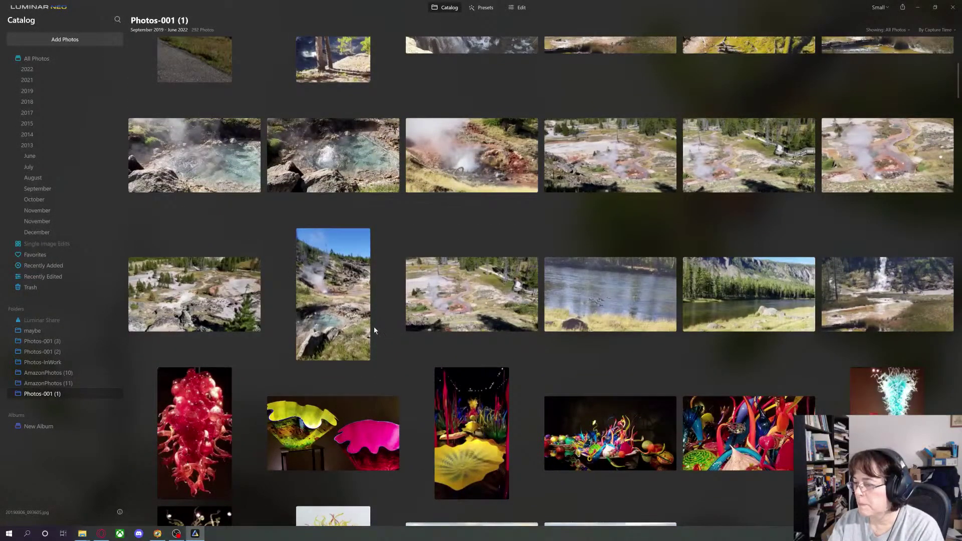
pyautogui.click(332, 312)
pyautogui.doubleClick(332, 311)
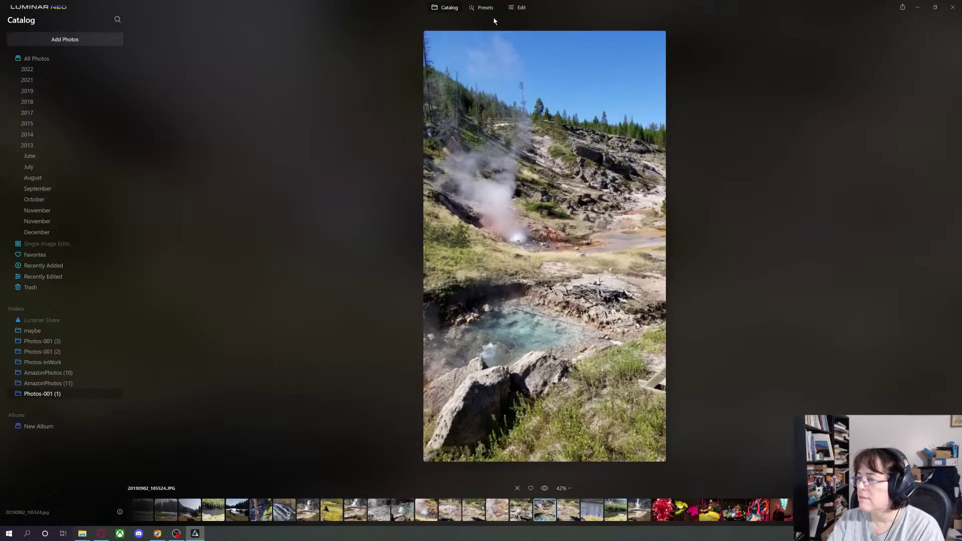
pyautogui.click(446, 7)
# View the portrait photo of steam over the orange mineral terrace with small teal pools in single-image view
pyautogui.scroll(3, 446, 276)
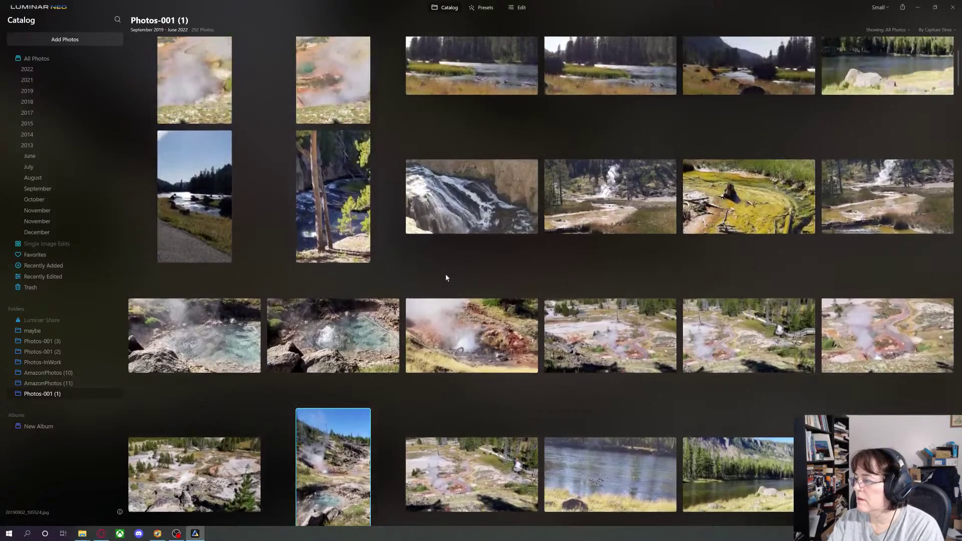
pyautogui.scroll(2, 446, 278)
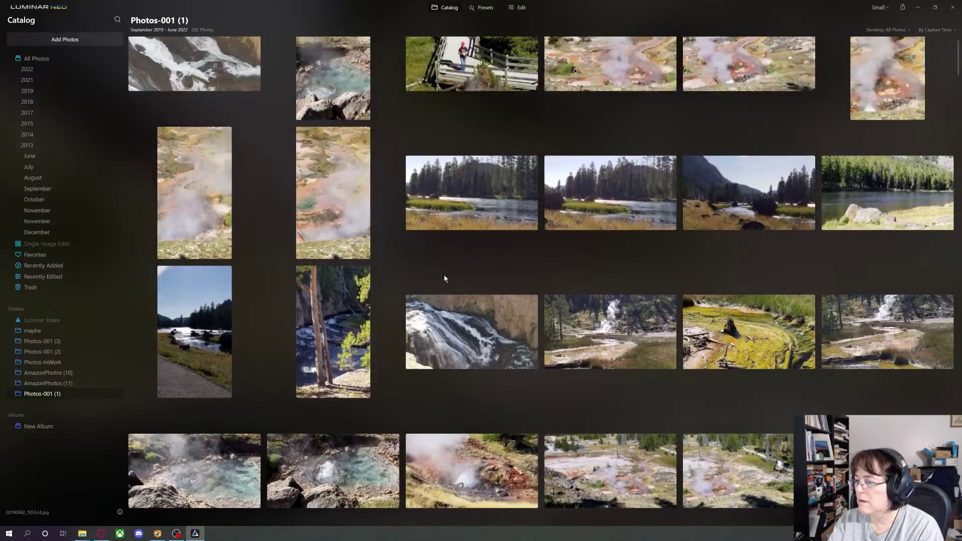
pyautogui.click(342, 214)
pyautogui.doubleClick(342, 214)
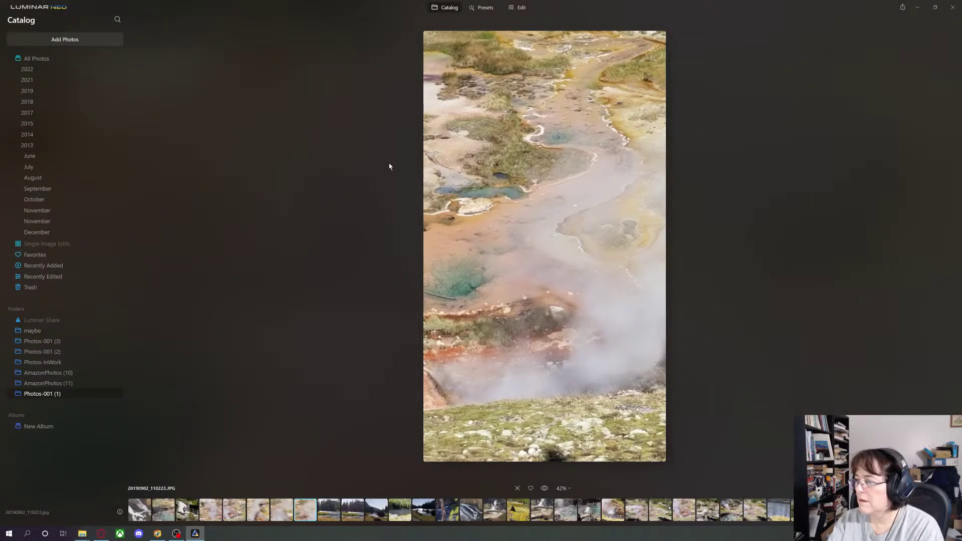
pyautogui.press('Escape')
# View the folder's first waterfall photo and the photo of the person on the wooden boardwalk enlarged, one after the other
pyautogui.scroll(1, 392, 265)
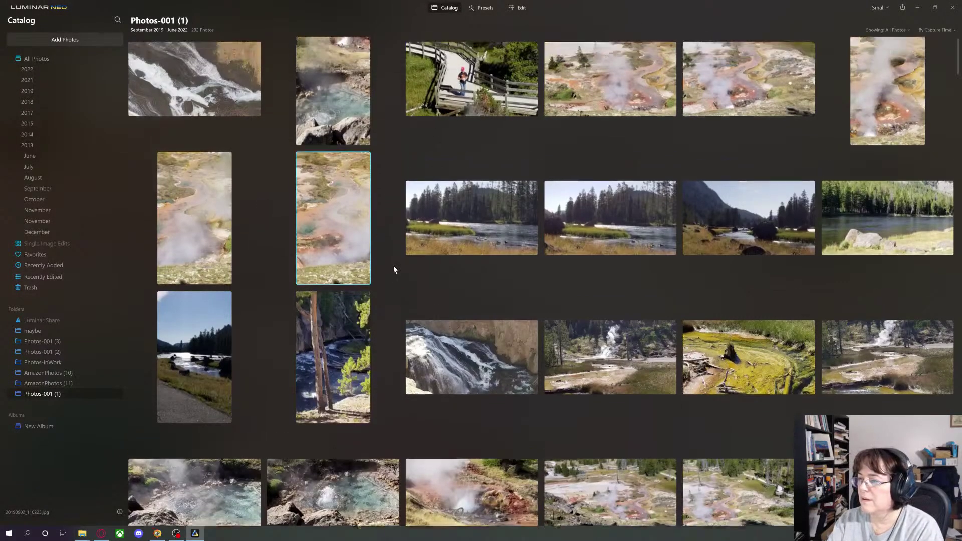
pyautogui.click(230, 124)
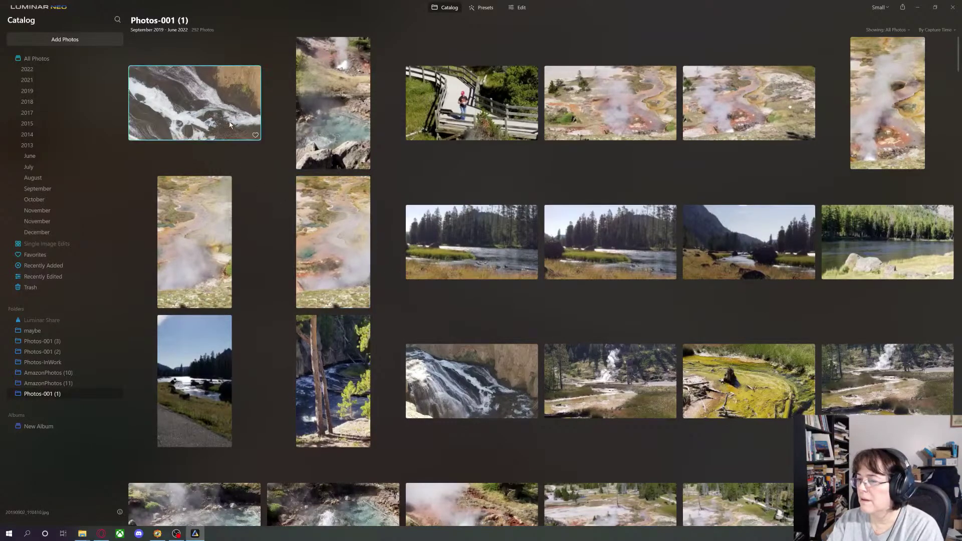
pyautogui.doubleClick(230, 124)
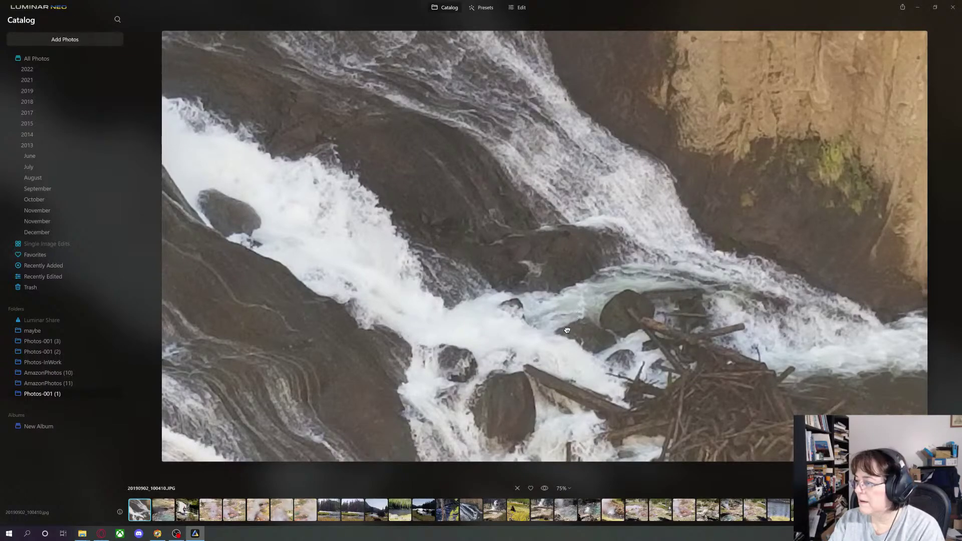
pyautogui.click(445, 7)
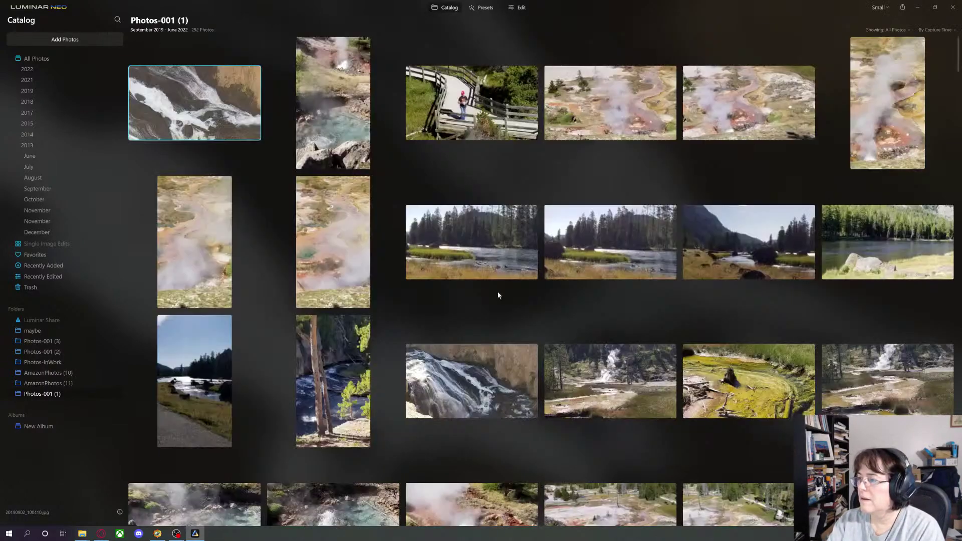
pyautogui.doubleClick(473, 109)
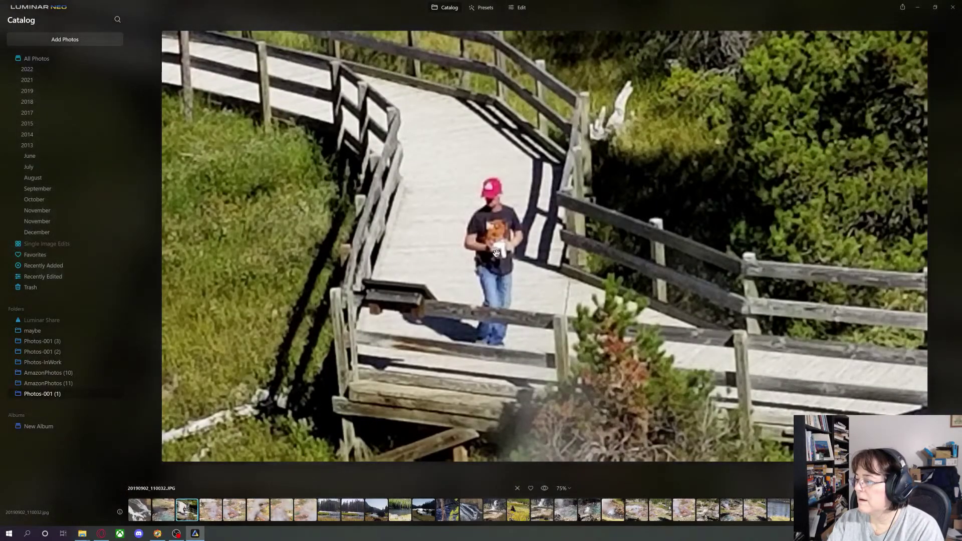
pyautogui.click(450, 10)
# Look through the folder again from the river and hot-spring photos toward the glass-sculpture shots
pyautogui.scroll(-5, 714, 326)
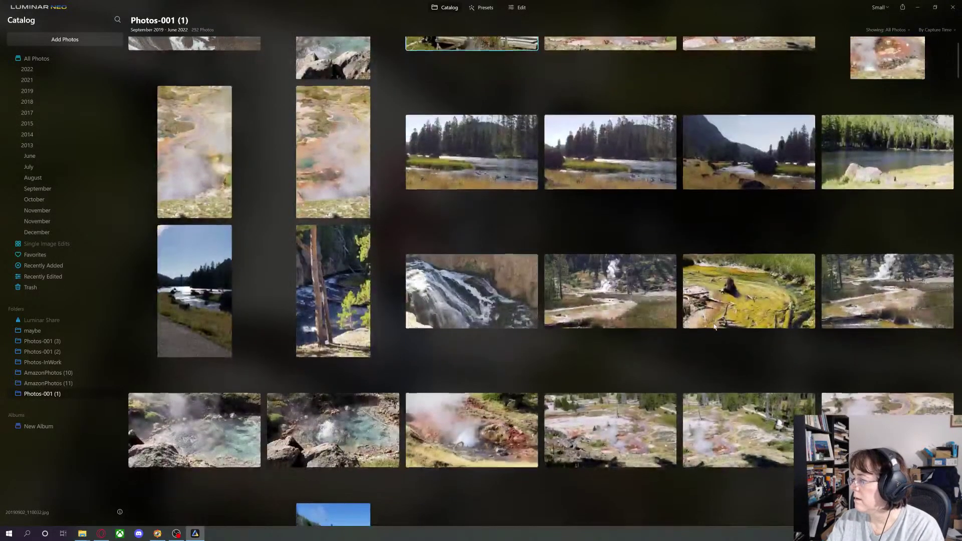
pyautogui.scroll(3, 712, 327)
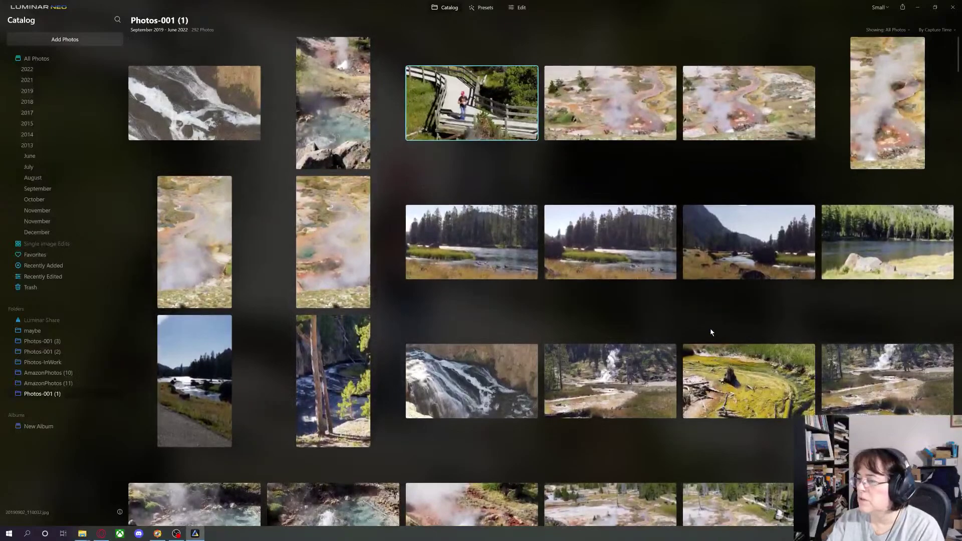
pyautogui.scroll(-10, 711, 331)
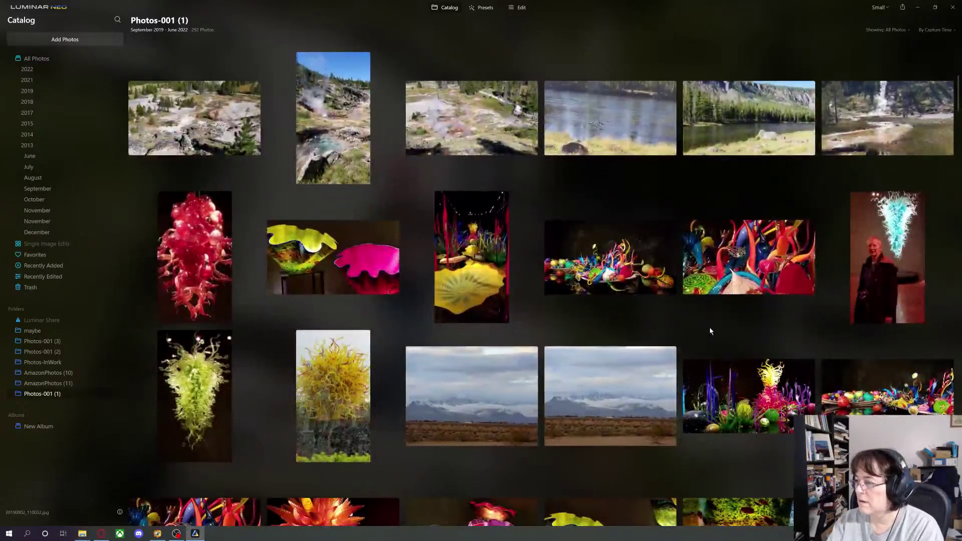